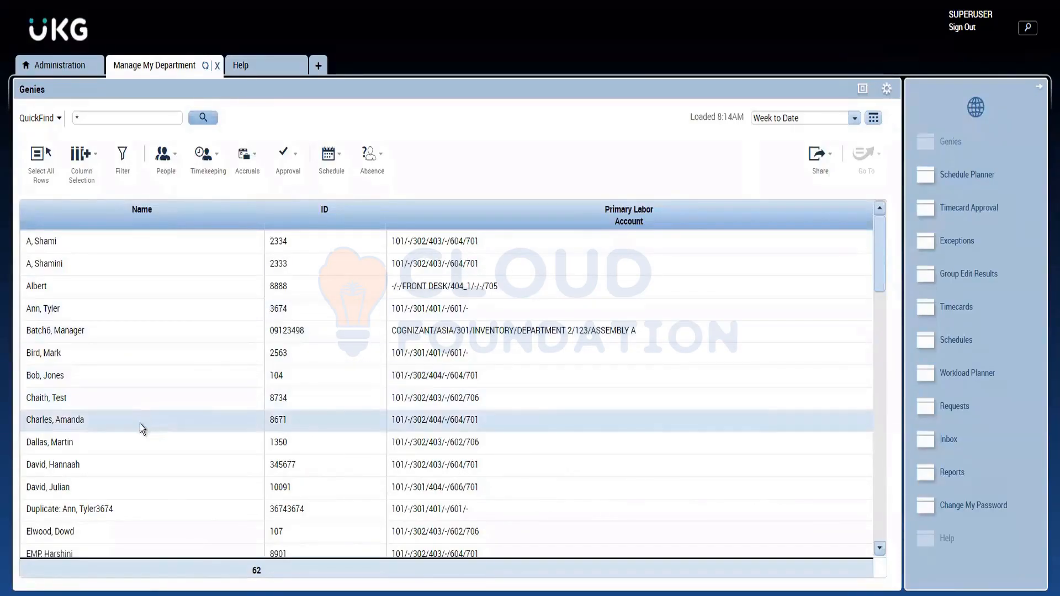
Step: Open the timecard of the tenth employee listed in QuickFind and show the Previous Pay Period
left_click(121, 440)
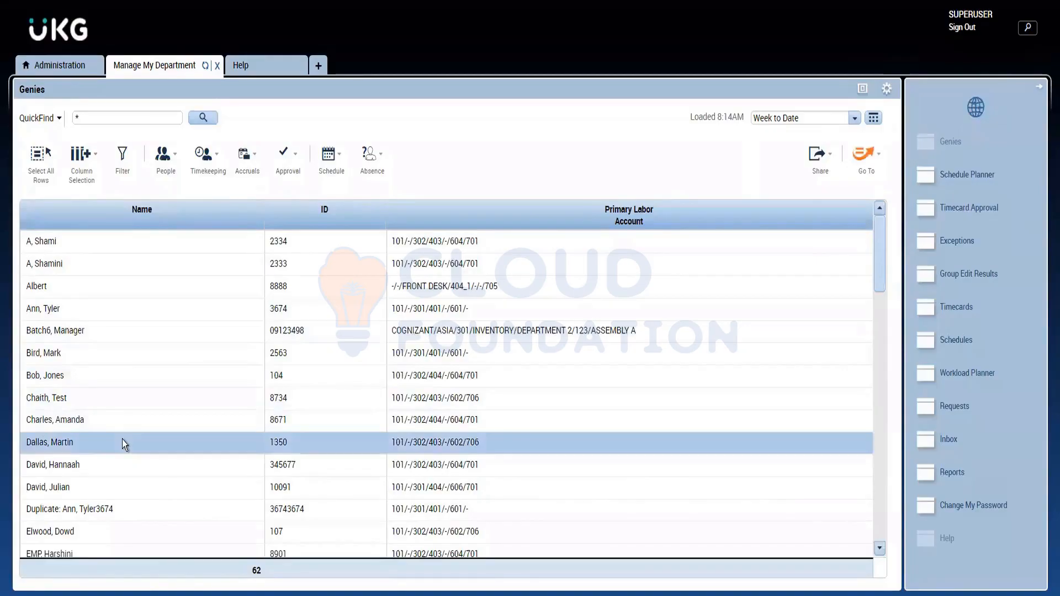
left_click(875, 154)
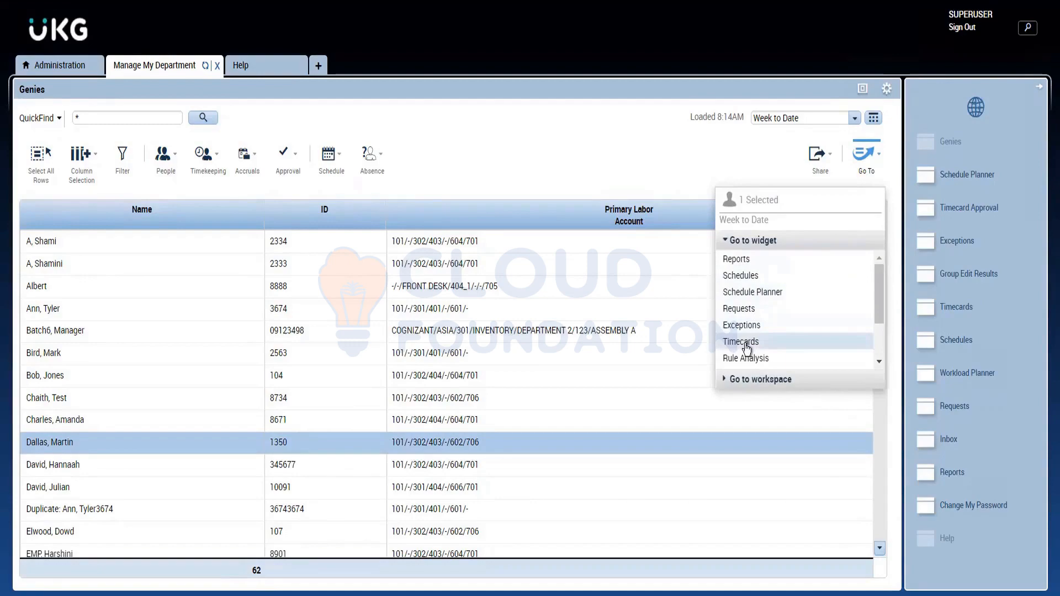
left_click(745, 342)
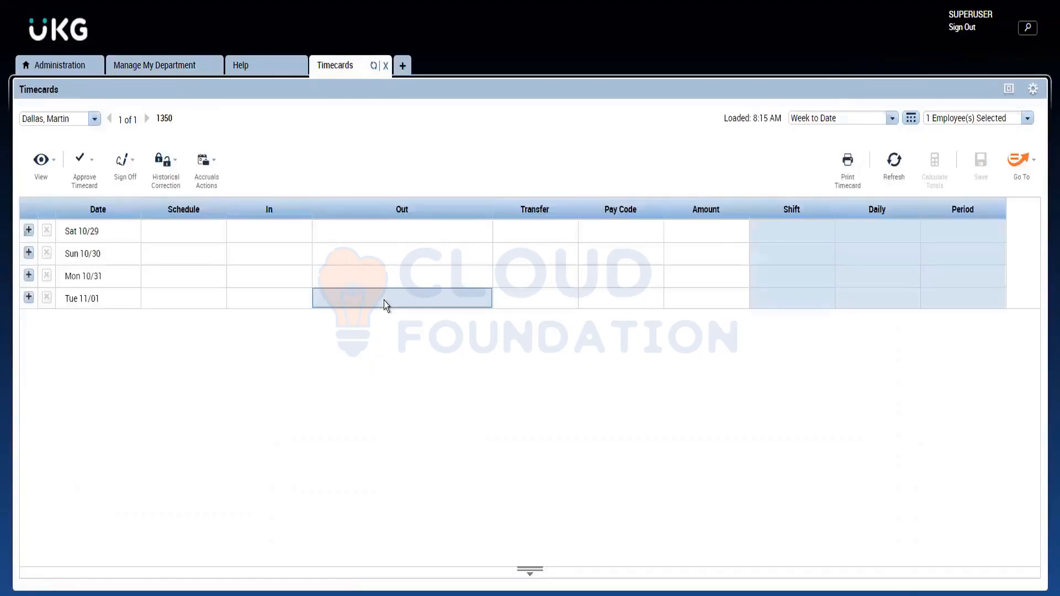
left_click(892, 119)
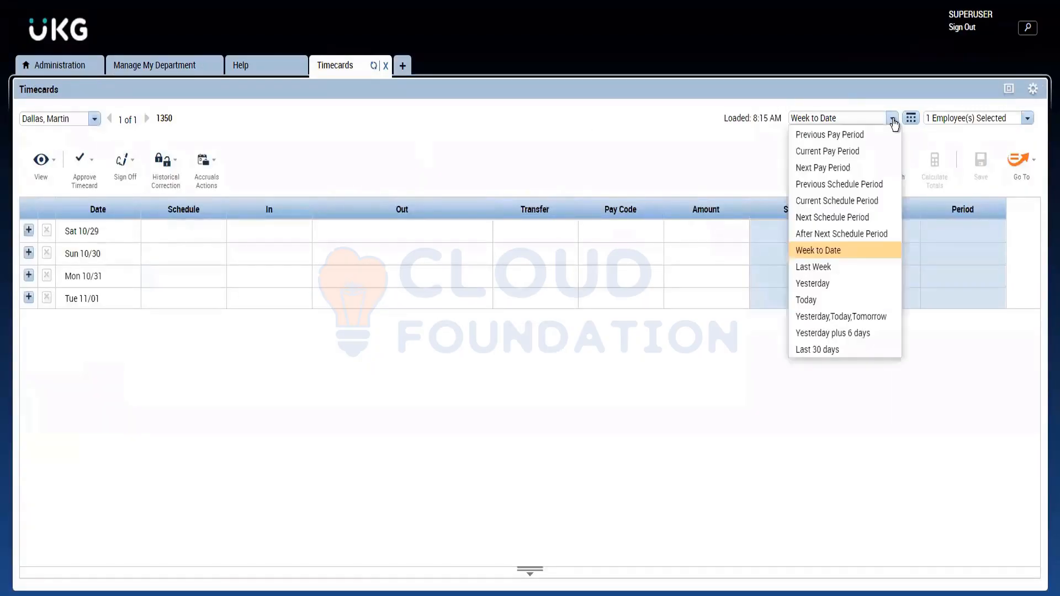
left_click(828, 135)
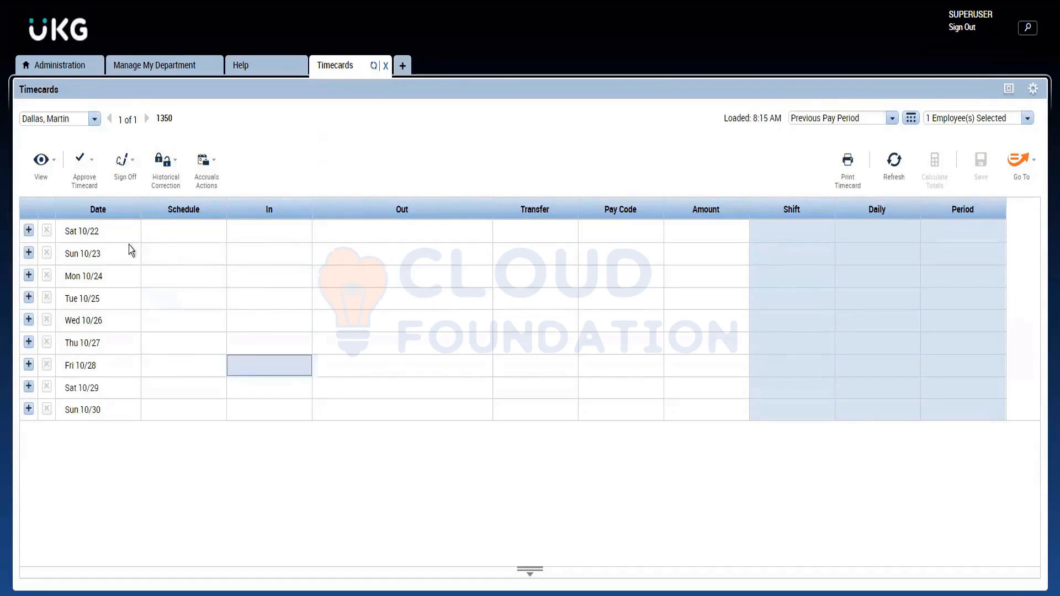
Step: Approve the employee's timecard for the previous pay period and sign it off
left_click(92, 166)
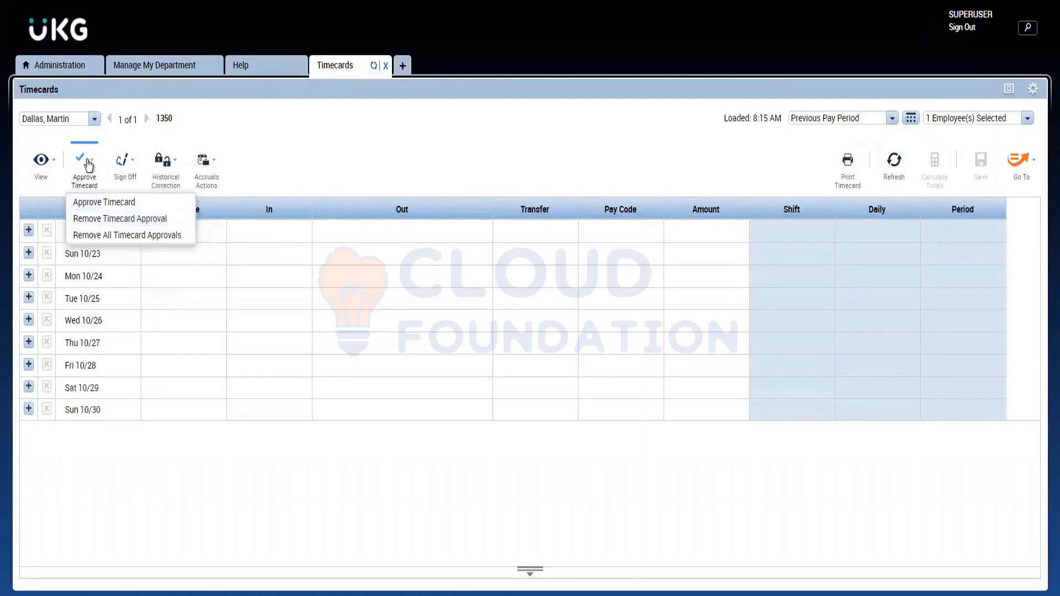
left_click(82, 207)
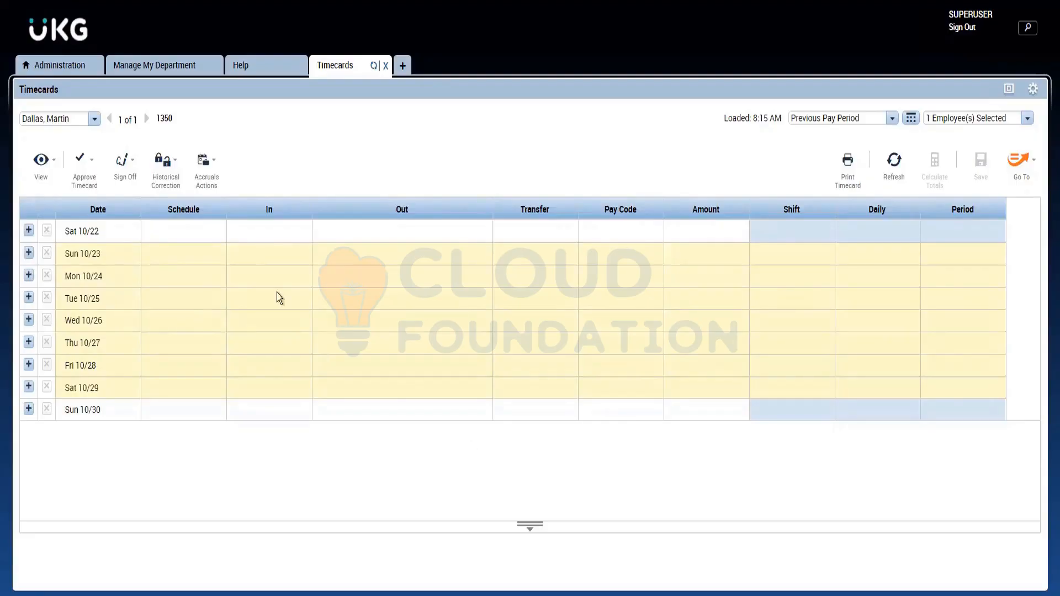
left_click(130, 174)
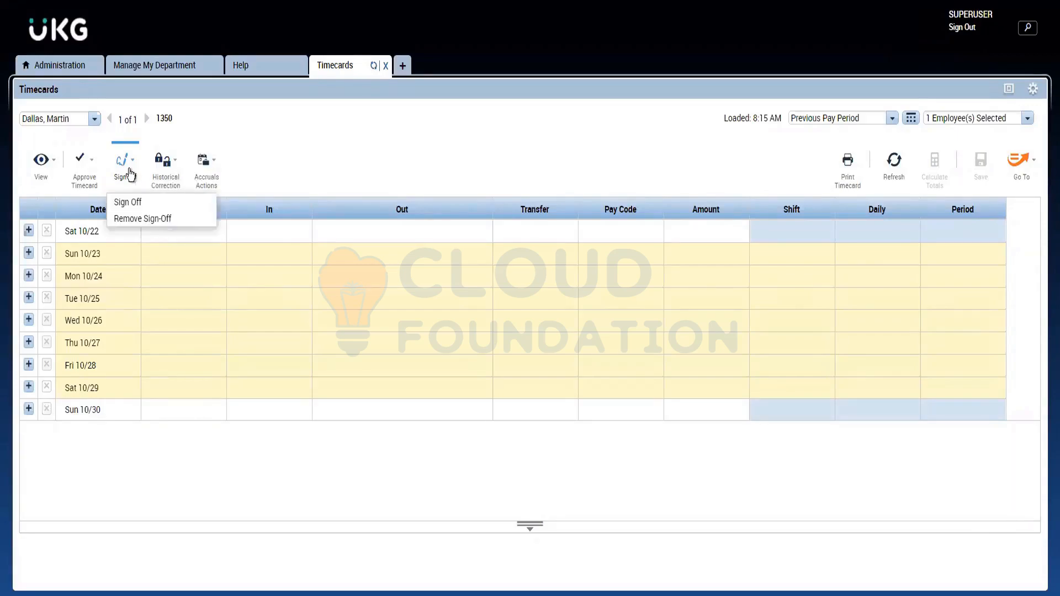
left_click(159, 205)
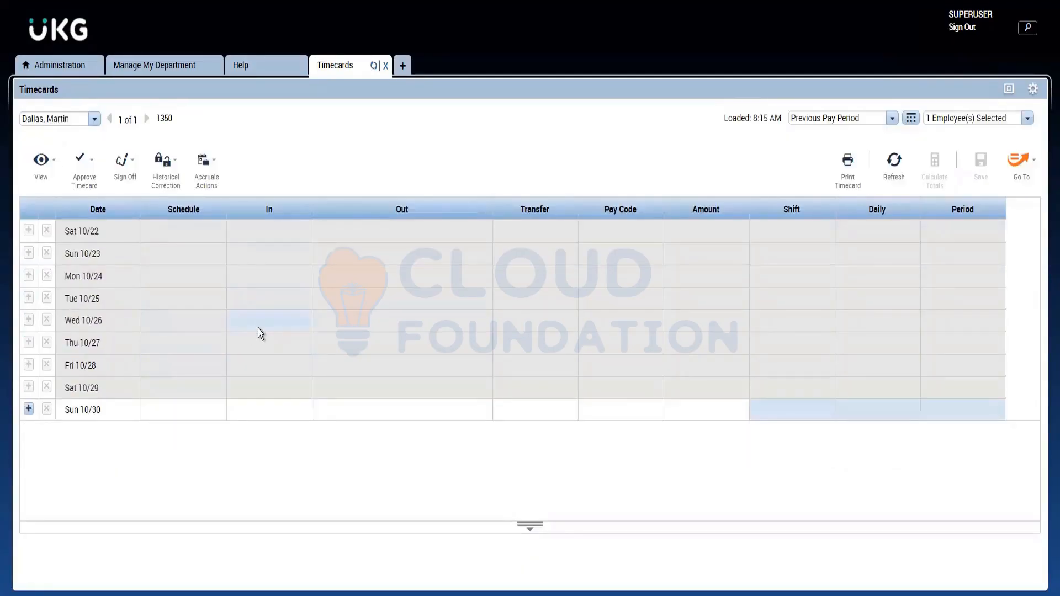
Step: Check whether the In cells for Wed 10/26, Sun 10/23 and Tue 10/25 can be edited on the signed-off timecard
left_click(258, 329)
left_click(273, 258)
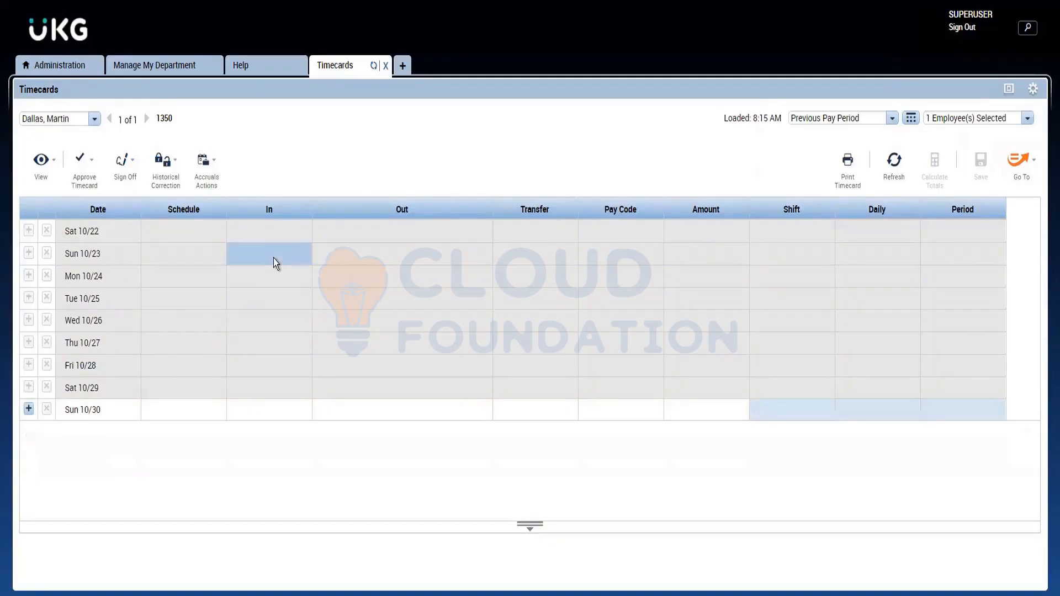
left_click(244, 304)
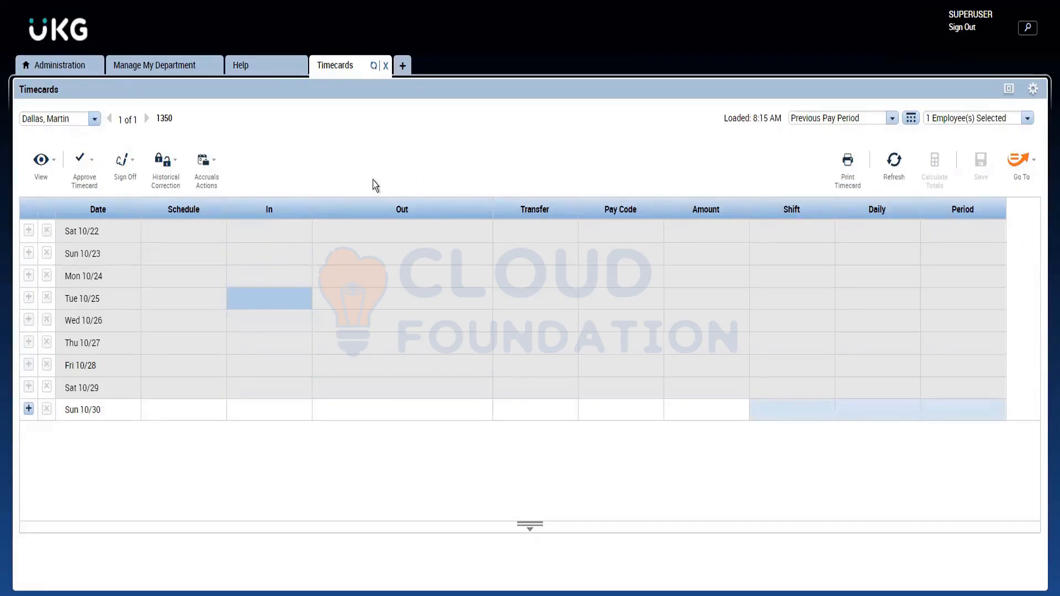
left_click(130, 174)
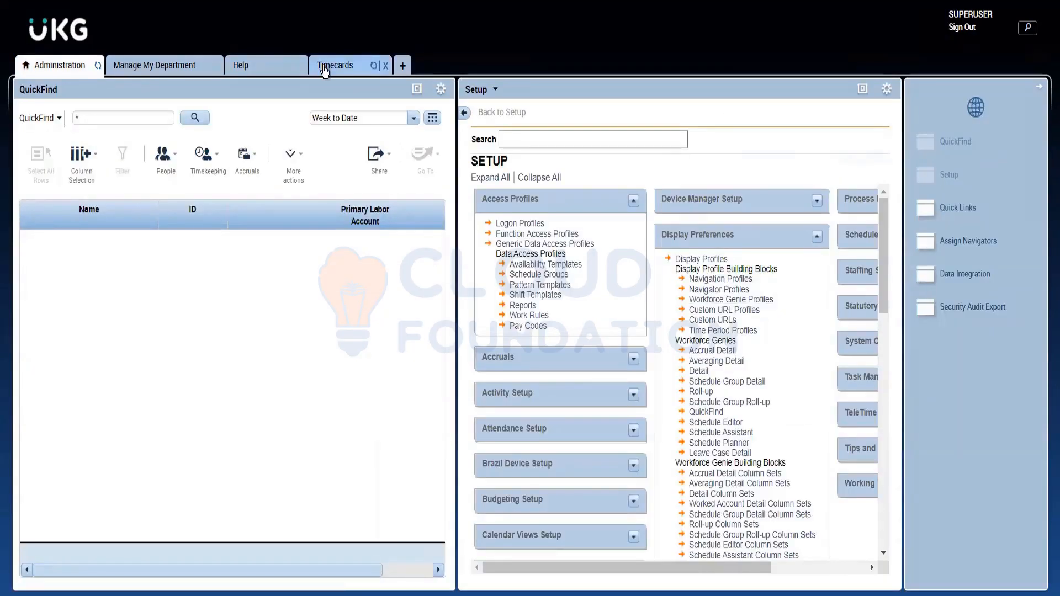
left_click(334, 66)
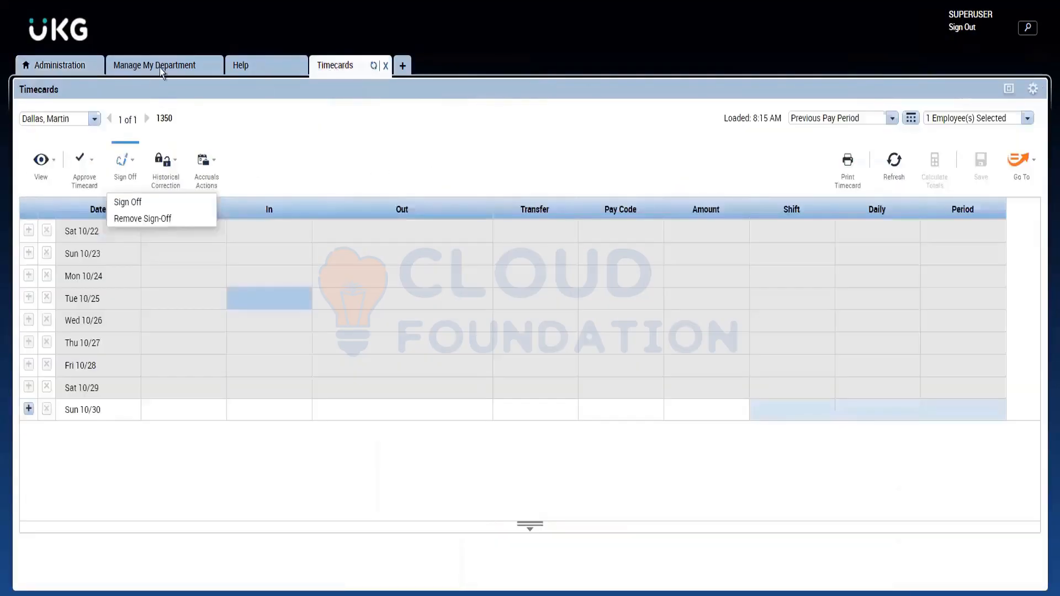
Step: Open the timecard of the employee whose labor account contains NORTH DIVISION and show the Previous Pay Period through its last dates
left_click(161, 68)
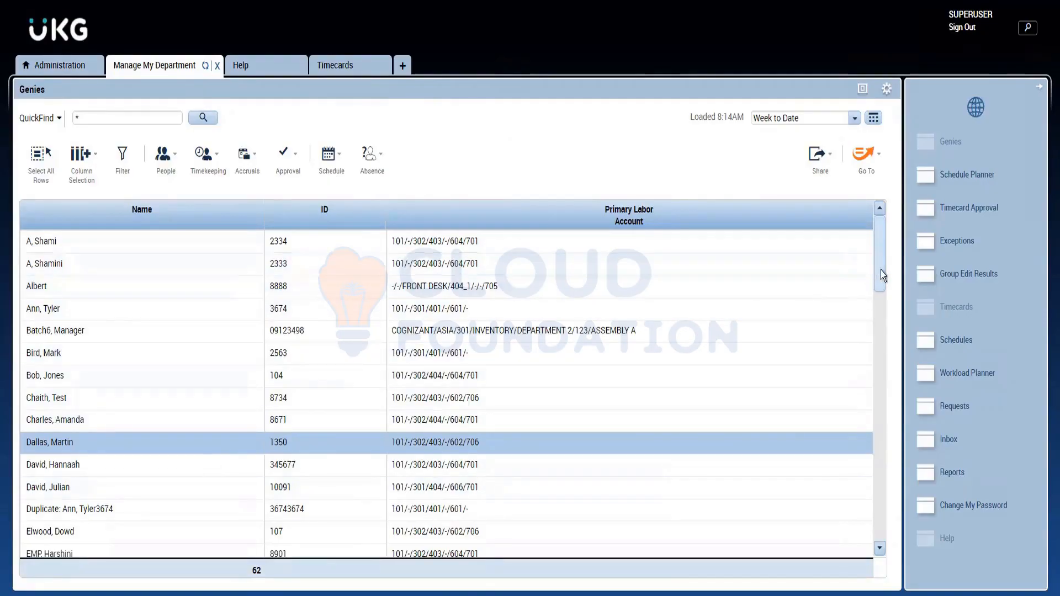
left_click_drag(880, 270, 880, 329)
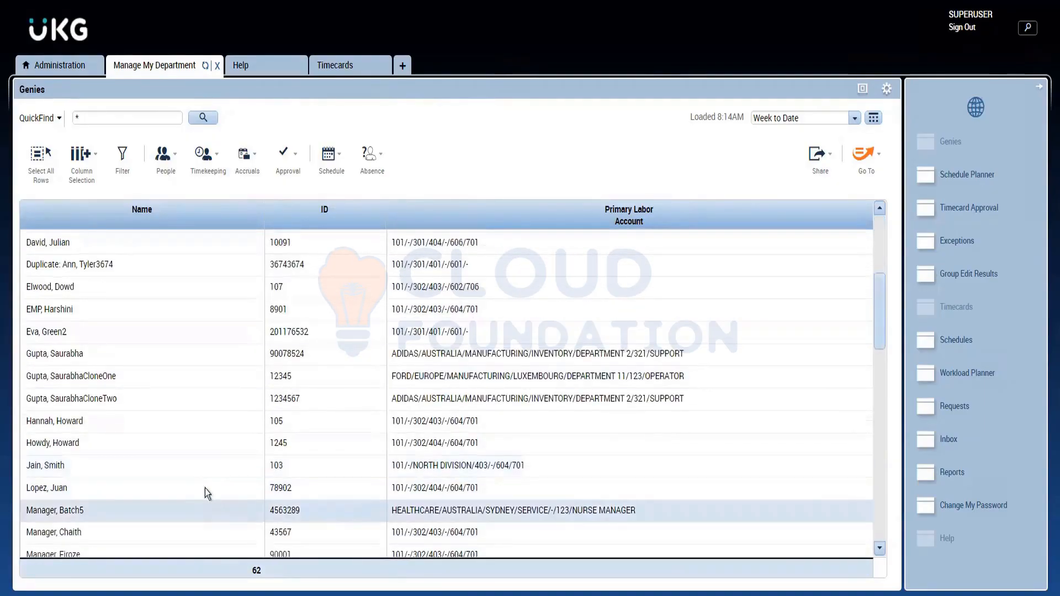
double_click(203, 469)
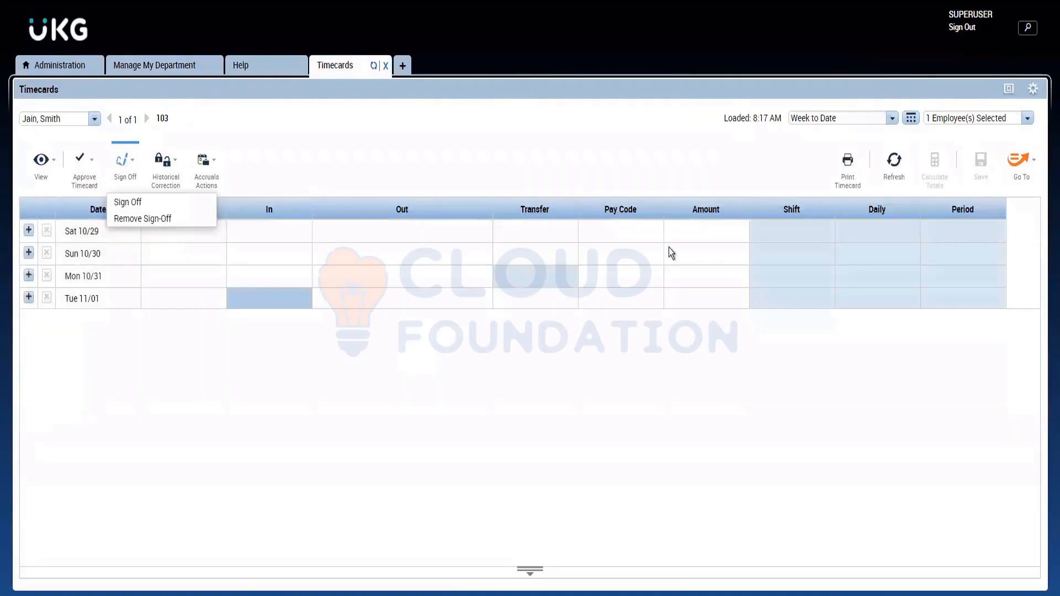
left_click(892, 119)
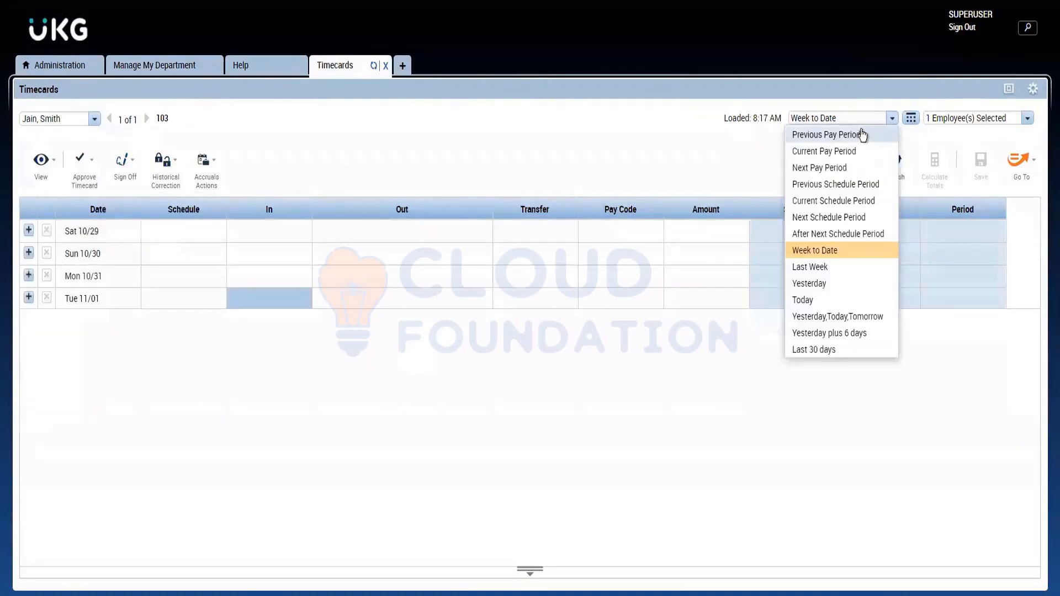
left_click(846, 134)
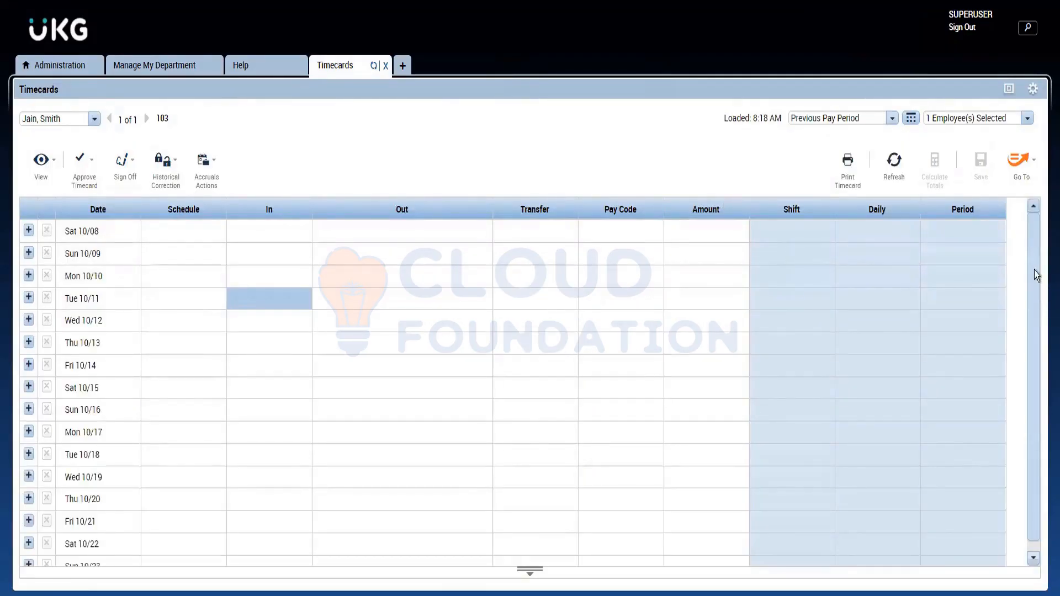
left_click_drag(1032, 269, 1023, 397)
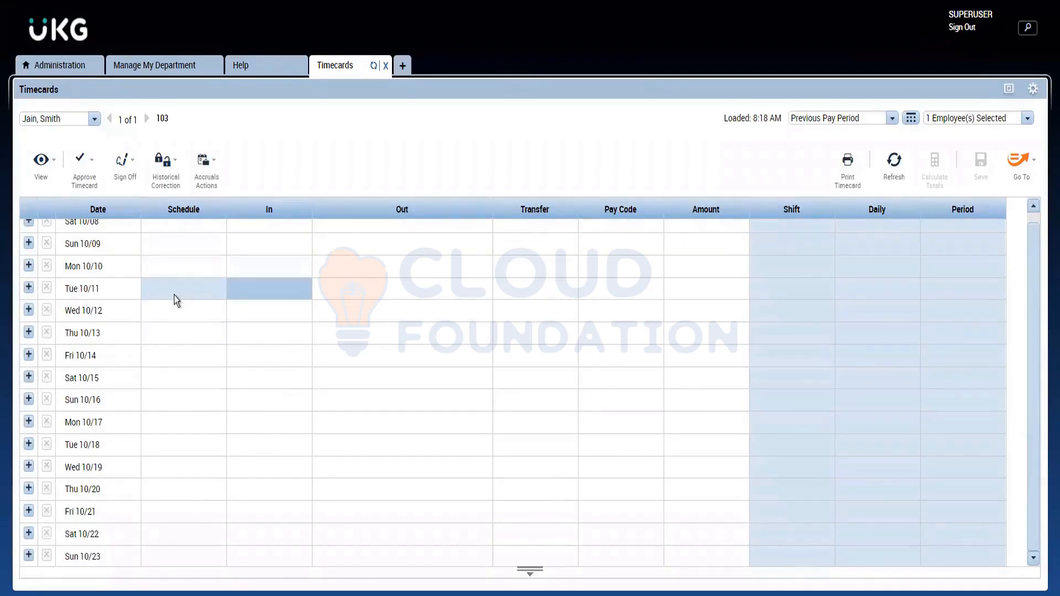
Step: Open the schedule of the NORTH DIVISION employee and show the Previous Schedule Period
left_click(157, 68)
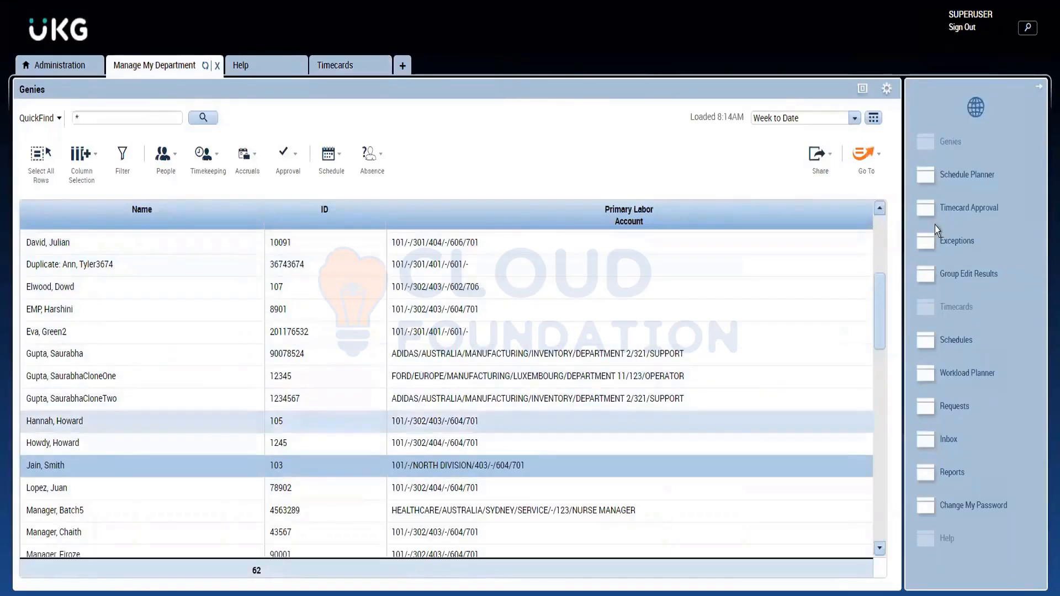
left_click(861, 169)
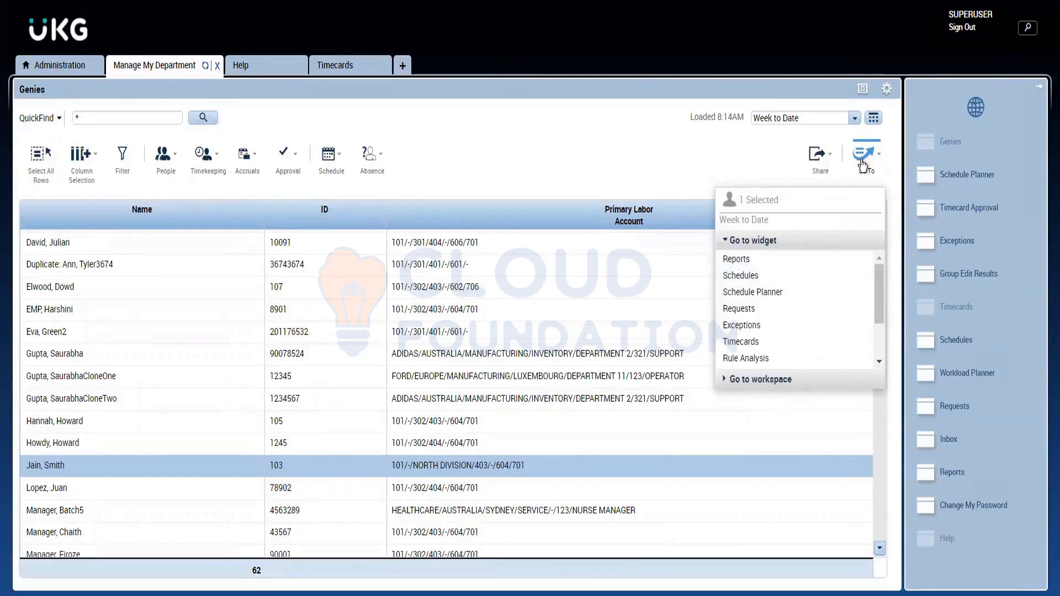
left_click(767, 276)
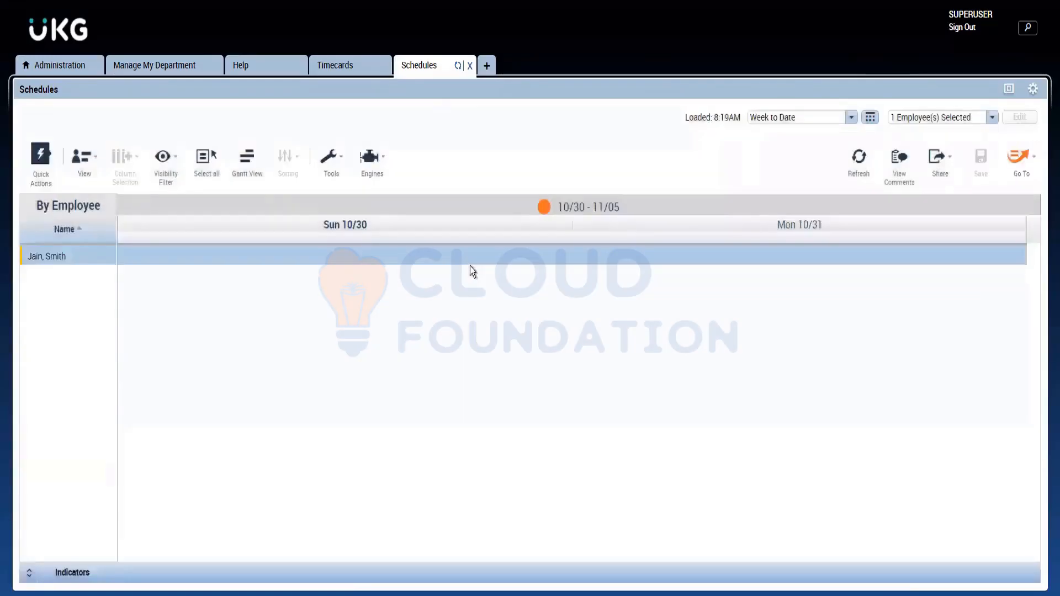
left_click(853, 118)
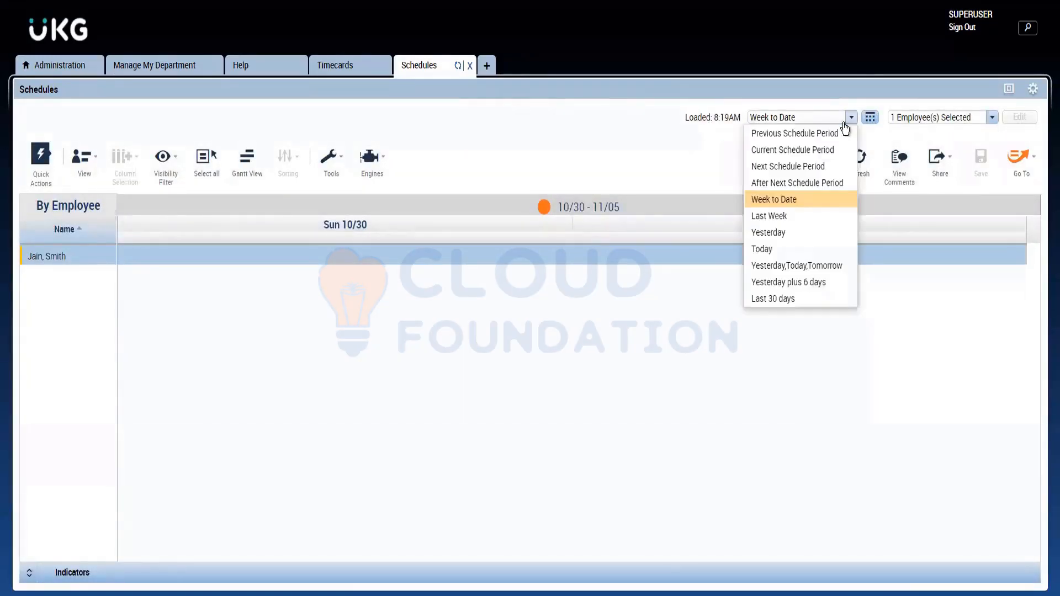
left_click(801, 137)
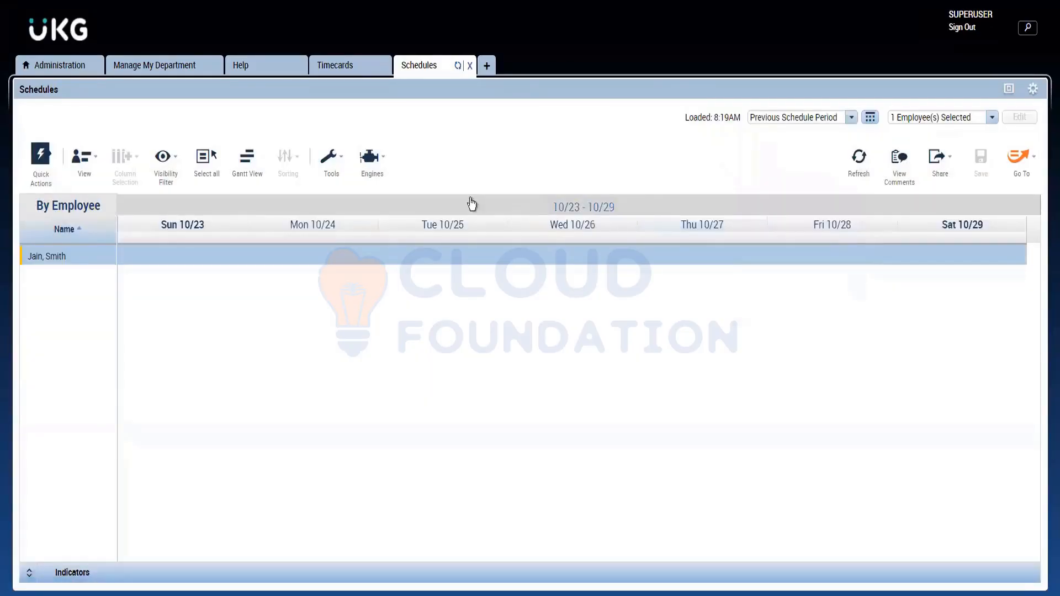
Step: Compare the dates of the timecard's previous pay period with the schedule's Current Schedule Period and Previous Schedule Period
left_click(340, 66)
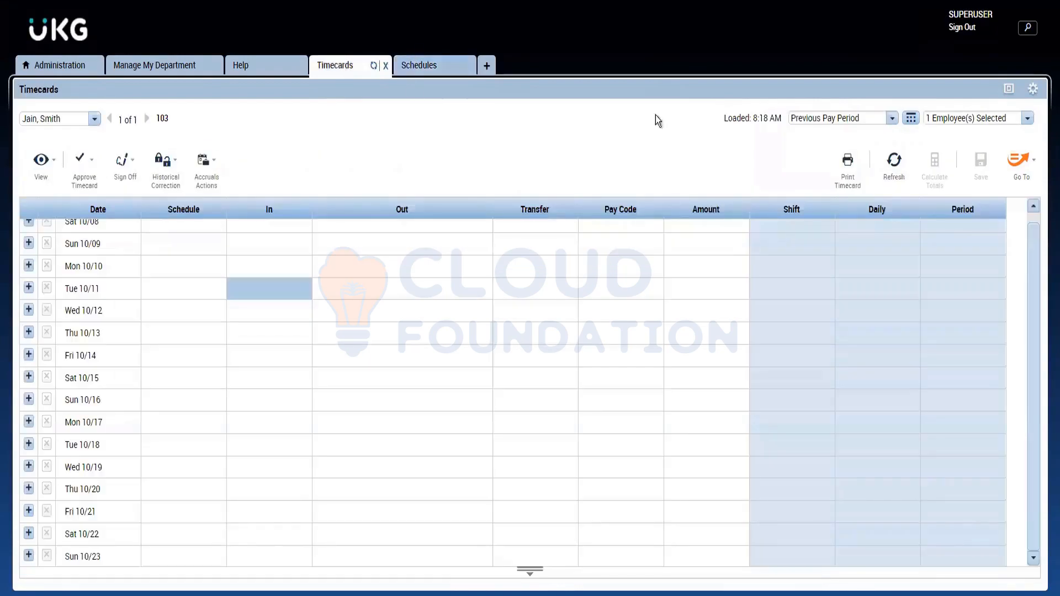
left_click(433, 66)
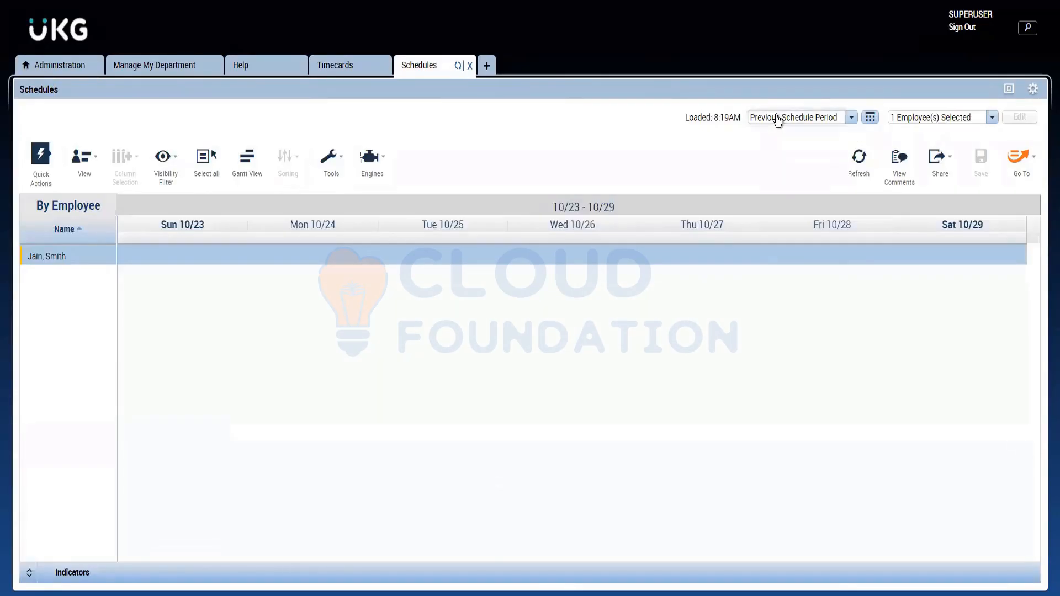
left_click(778, 118)
left_click(778, 154)
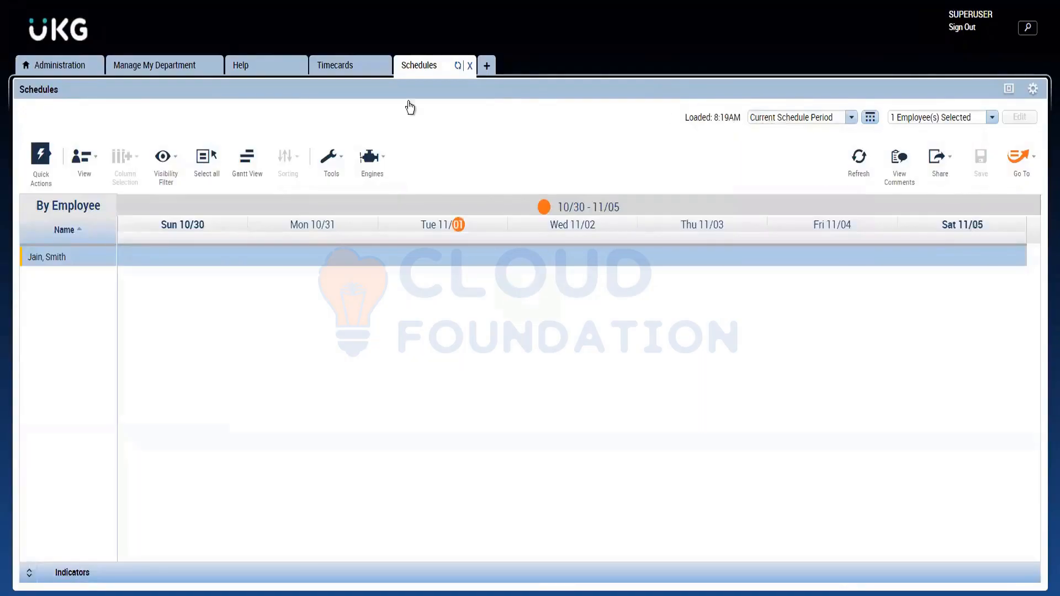
left_click(330, 77)
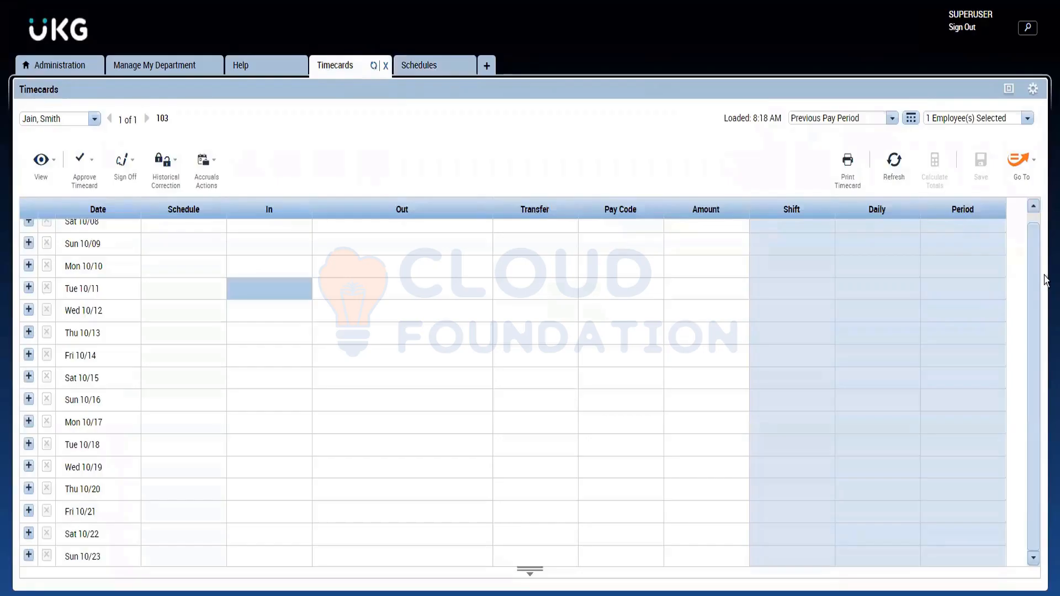
scroll(1045, 232, "up", 1)
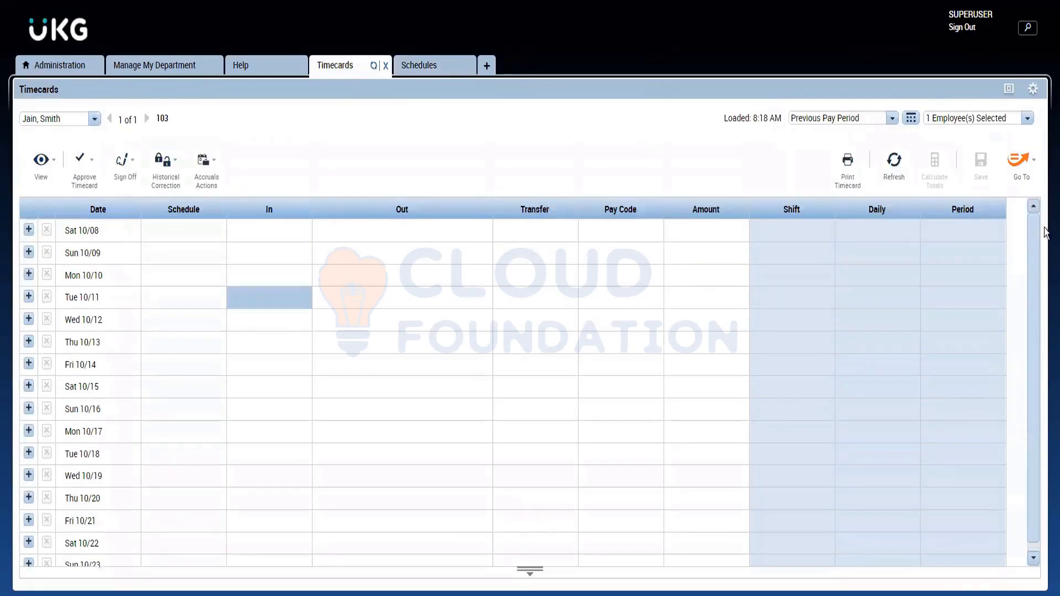
left_click(422, 70)
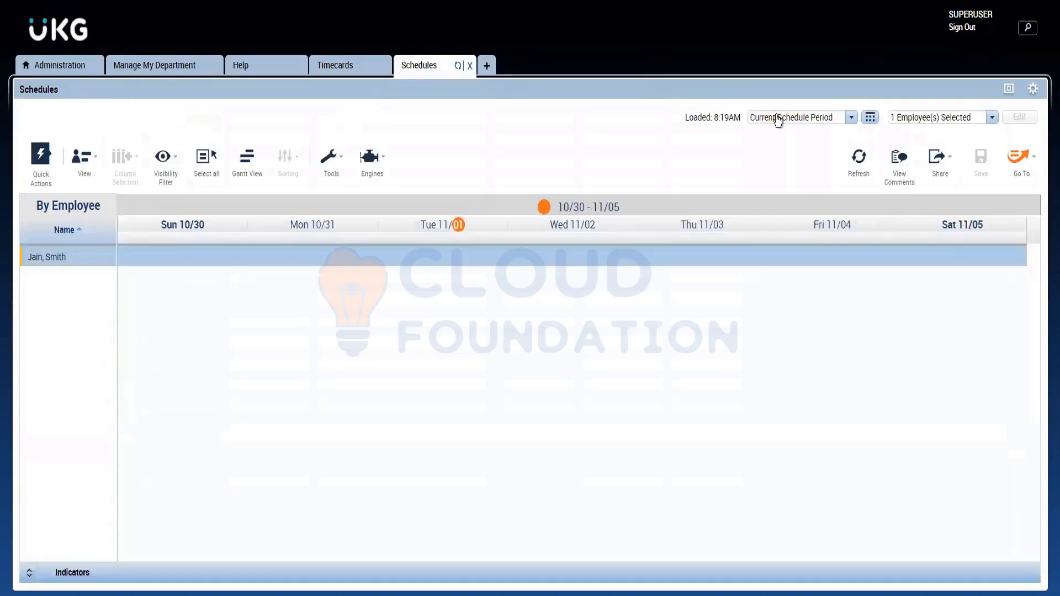
left_click(778, 120)
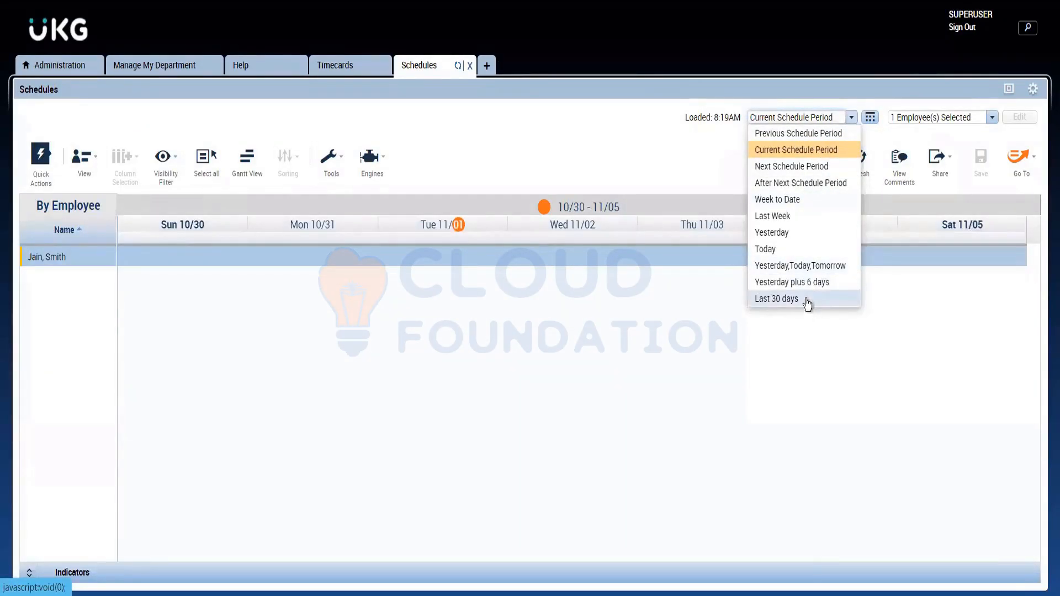
left_click(799, 135)
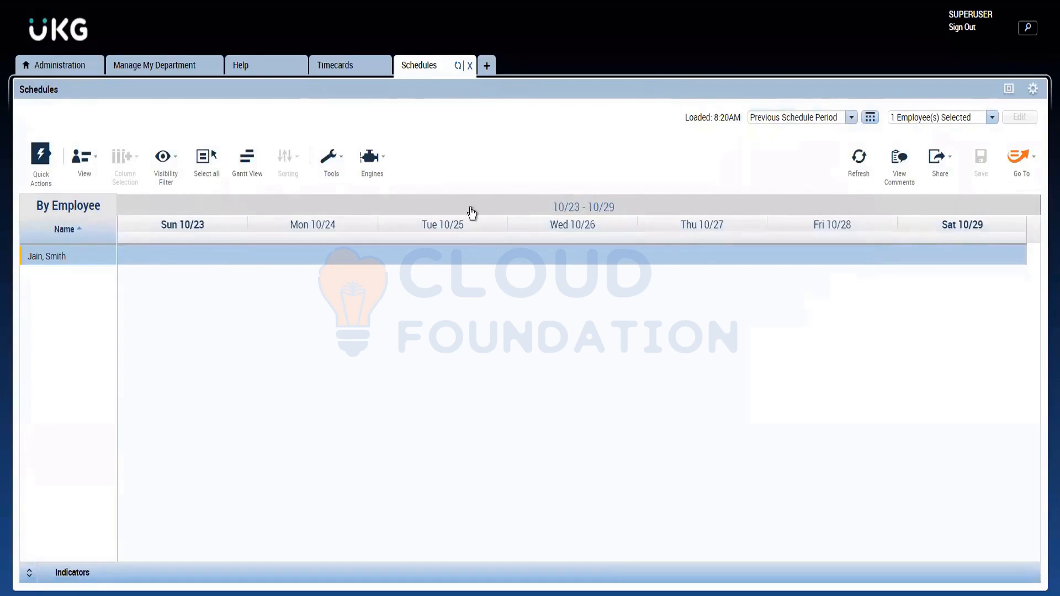
Step: Load the employee's schedule for the custom range 10/03/2022 to 10/23/2022 and show all of its weeks together
left_click(870, 118)
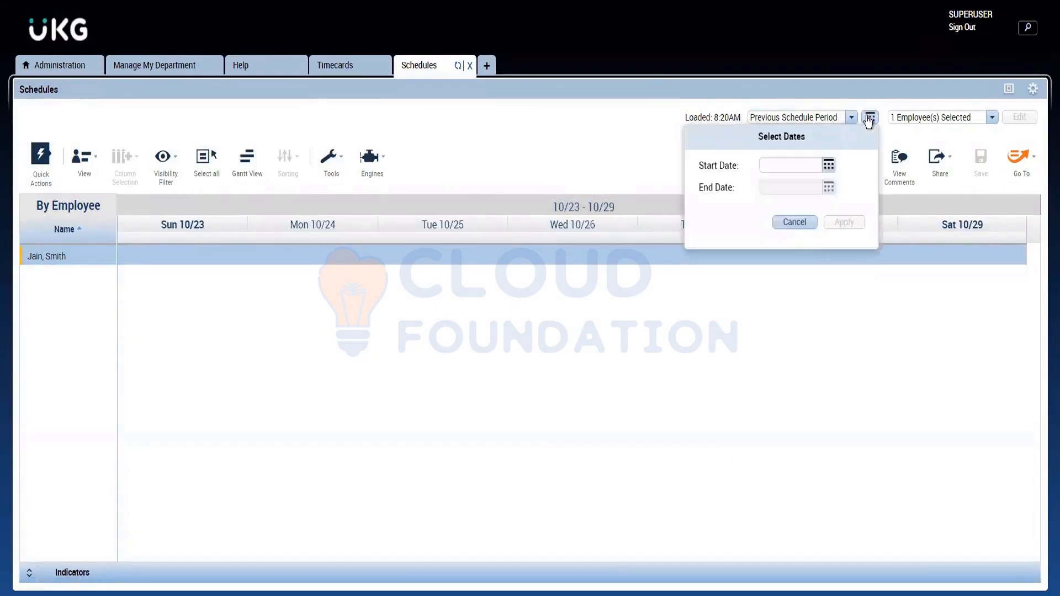
left_click(829, 167)
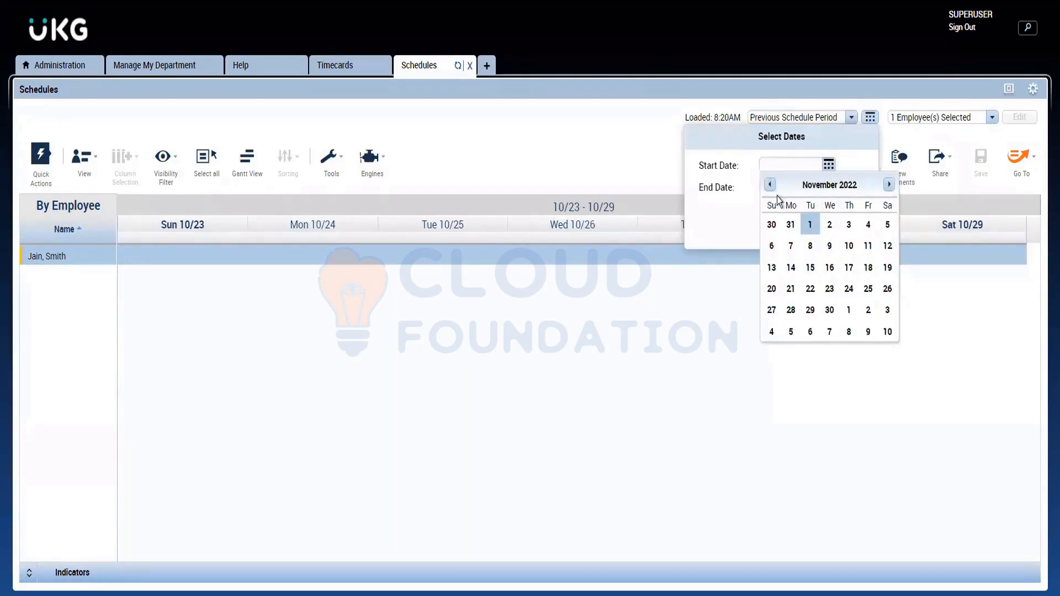
left_click(770, 186)
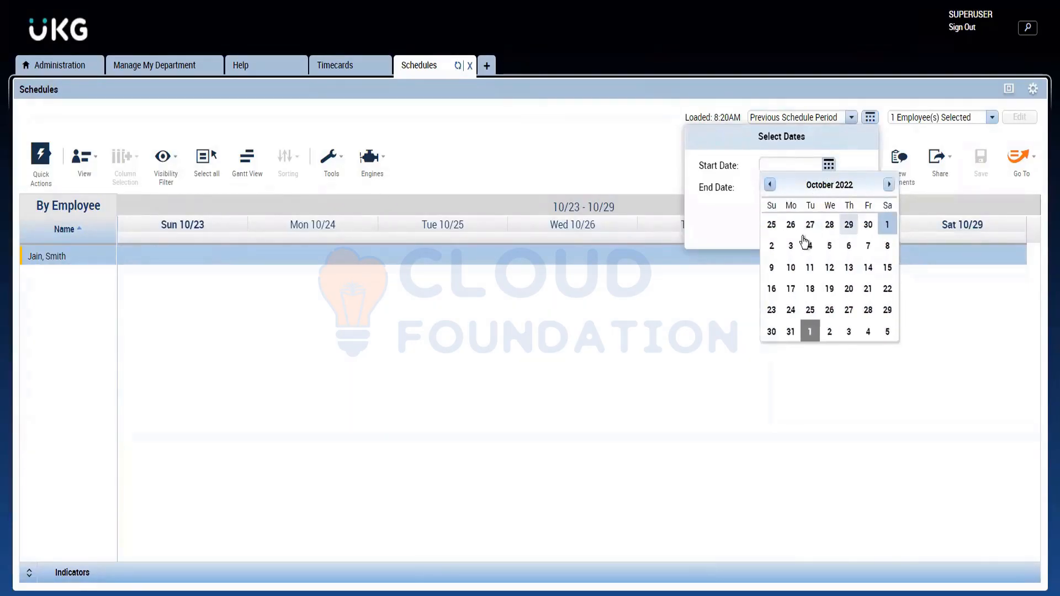
left_click(791, 241)
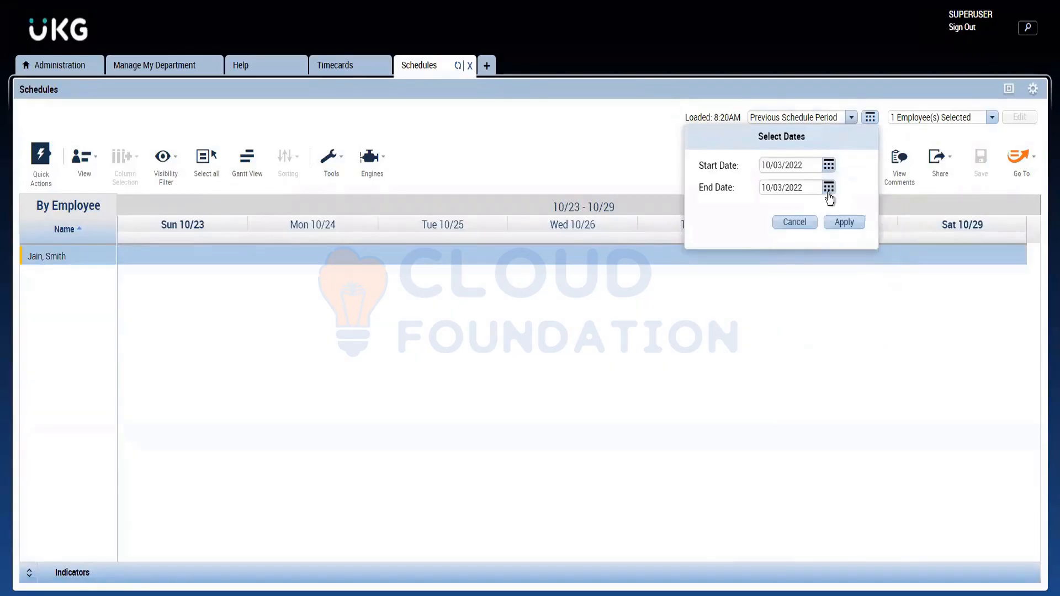
left_click(829, 193)
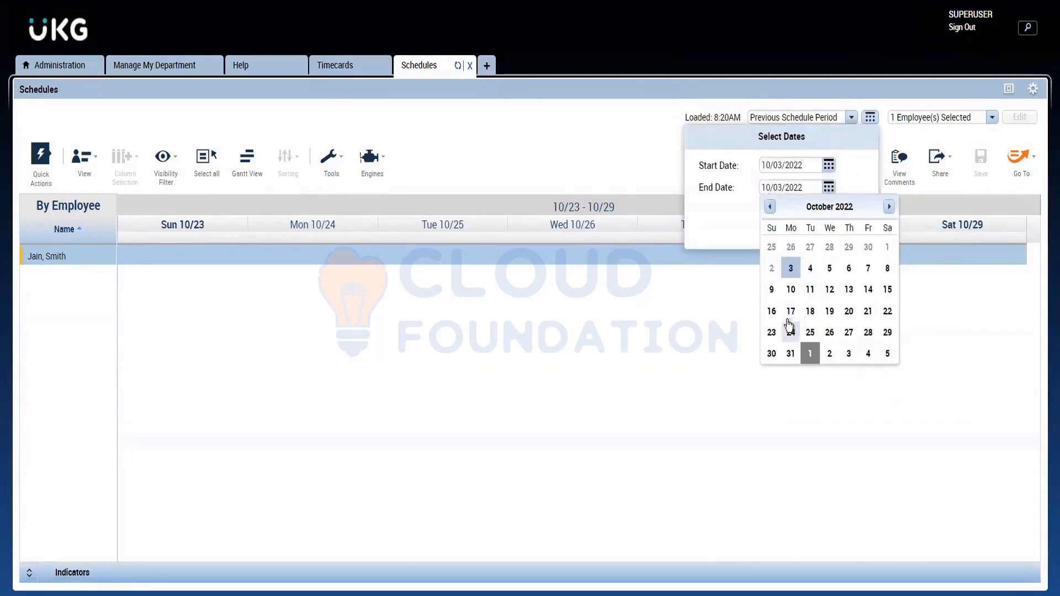
left_click(772, 332)
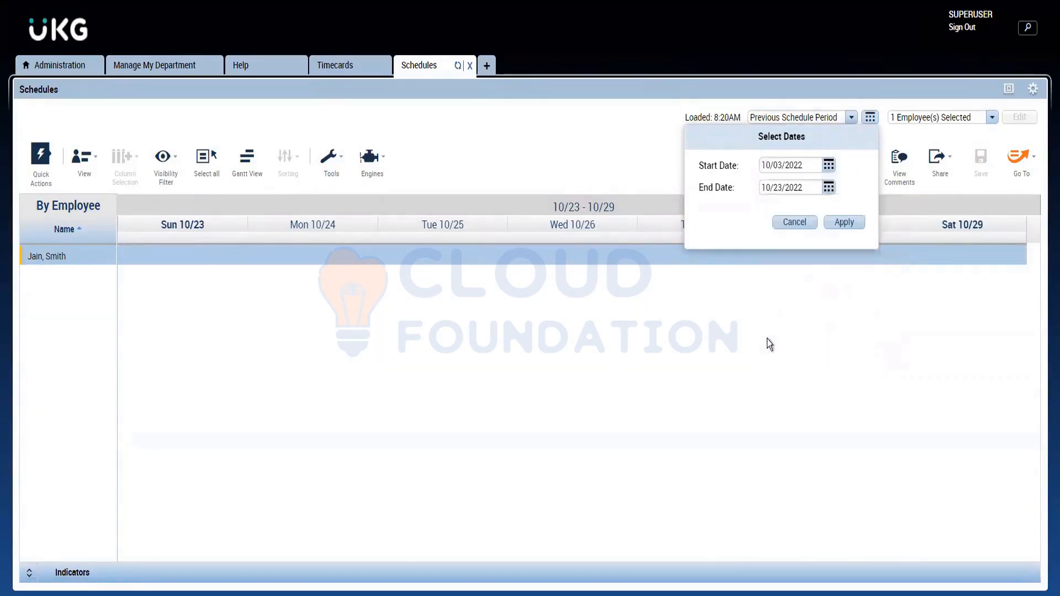
left_click(838, 223)
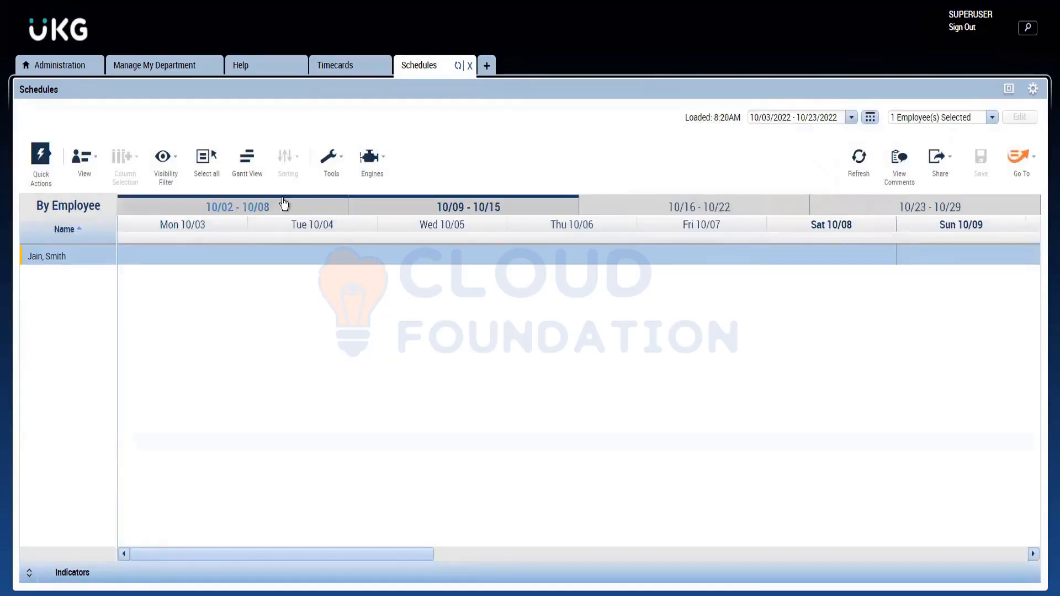
left_click(407, 206)
left_click(408, 207)
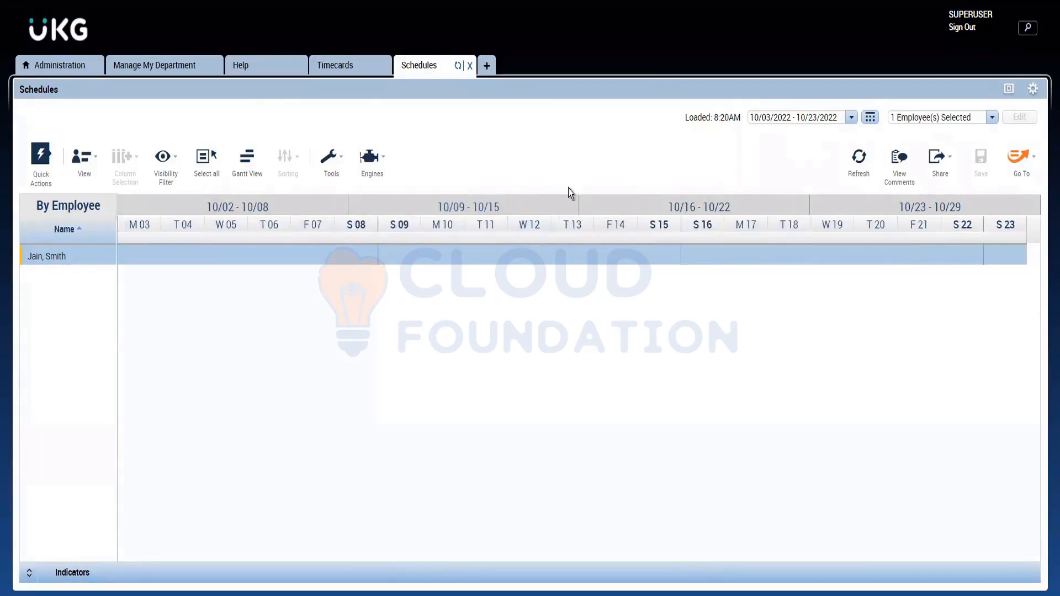
Step: Check the dates of the timecard's previous pay period, and set the schedule's start date to 10/08/2022, showing the week 10/09 - 10/15
left_click(335, 65)
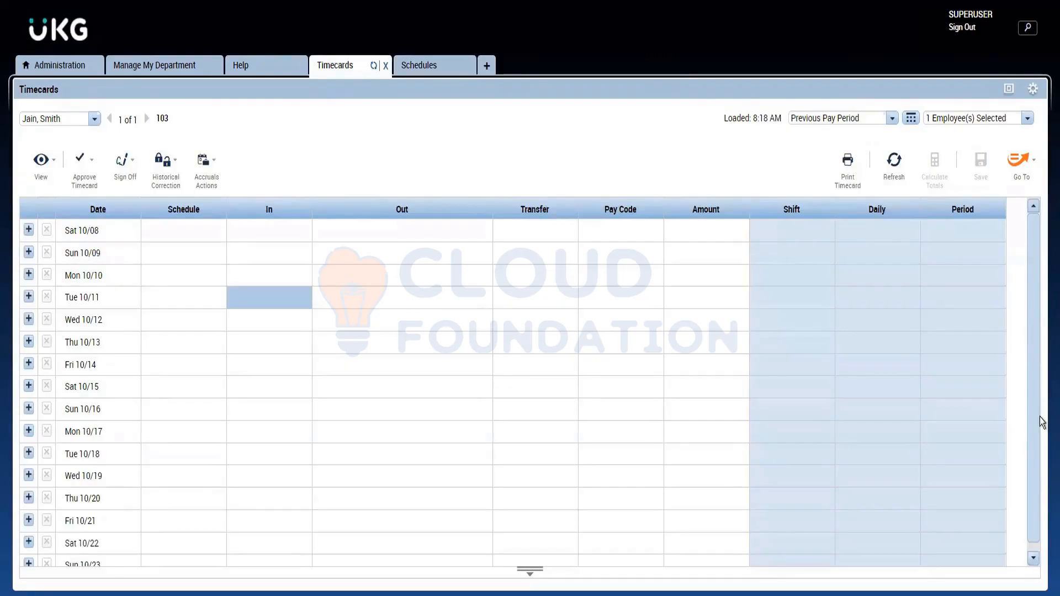
scroll(1042, 430, "down", 1)
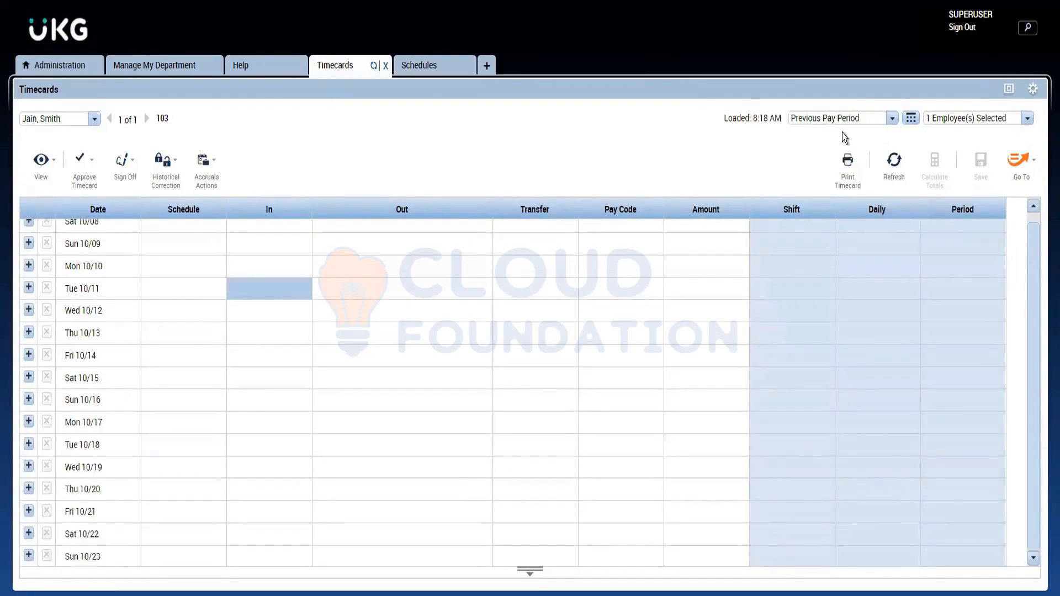
left_click(419, 66)
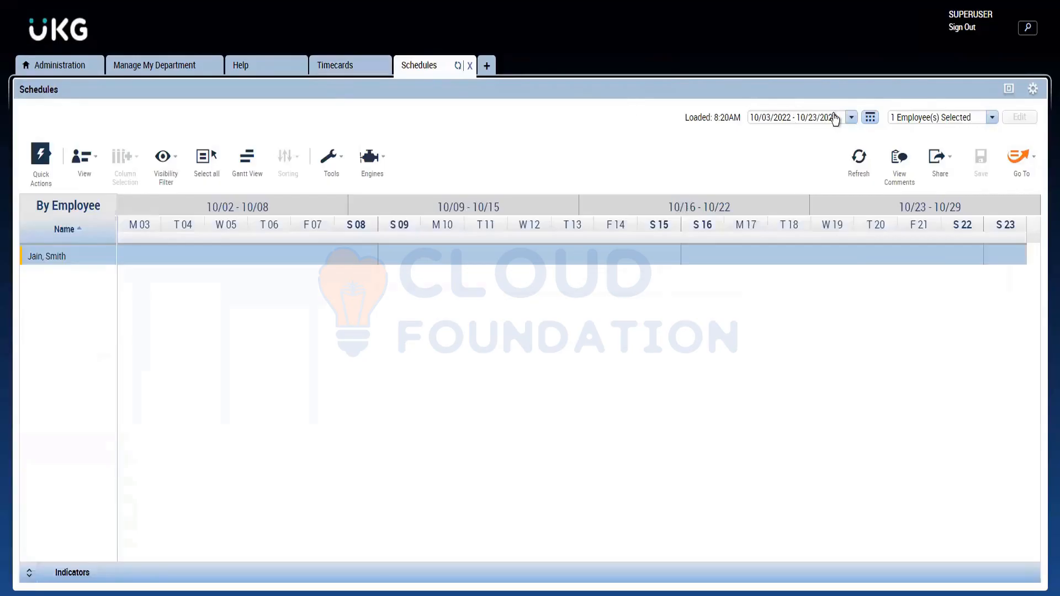
left_click(834, 116)
left_click(870, 118)
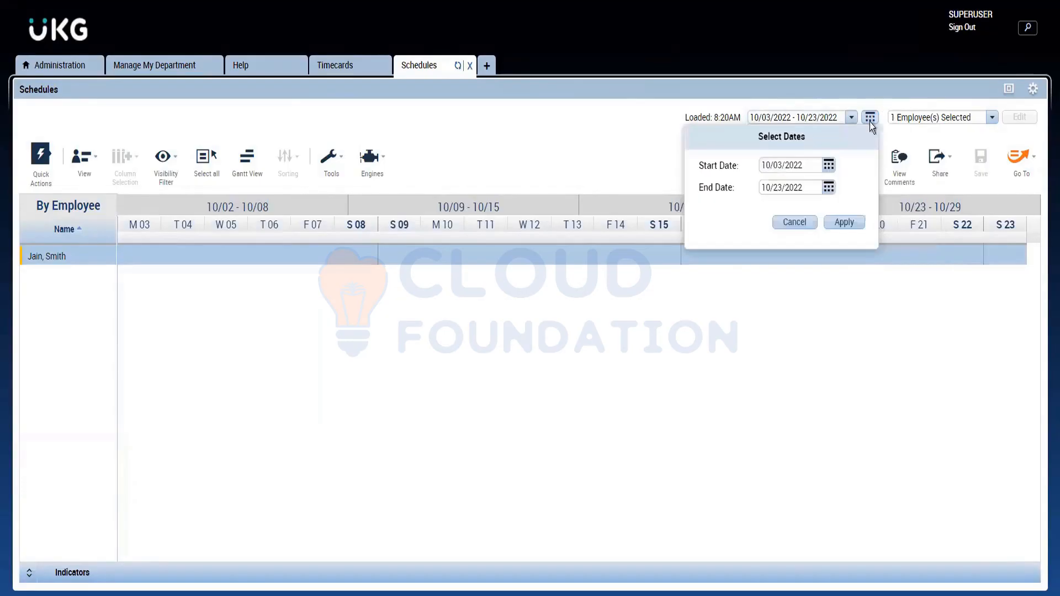
left_click(783, 162)
key("Right")
type("8")
type("3")
type("2022")
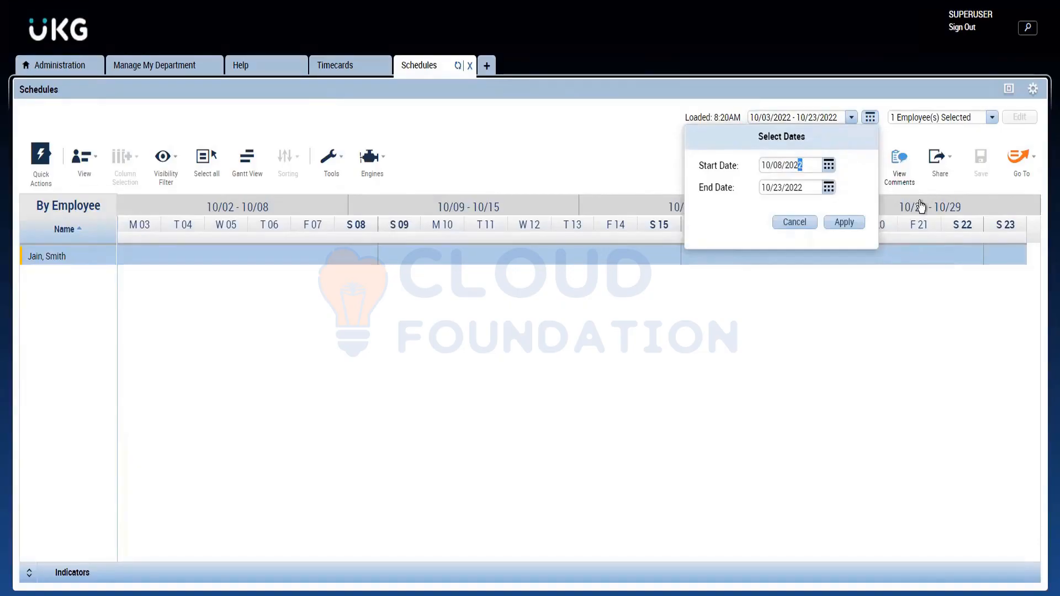
left_click(853, 227)
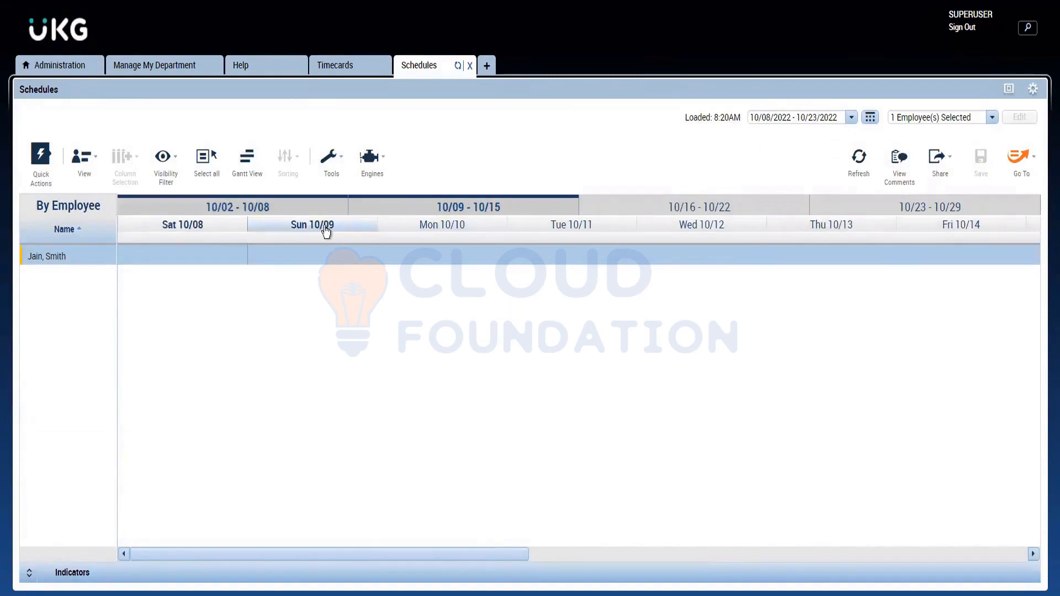
left_click(401, 213)
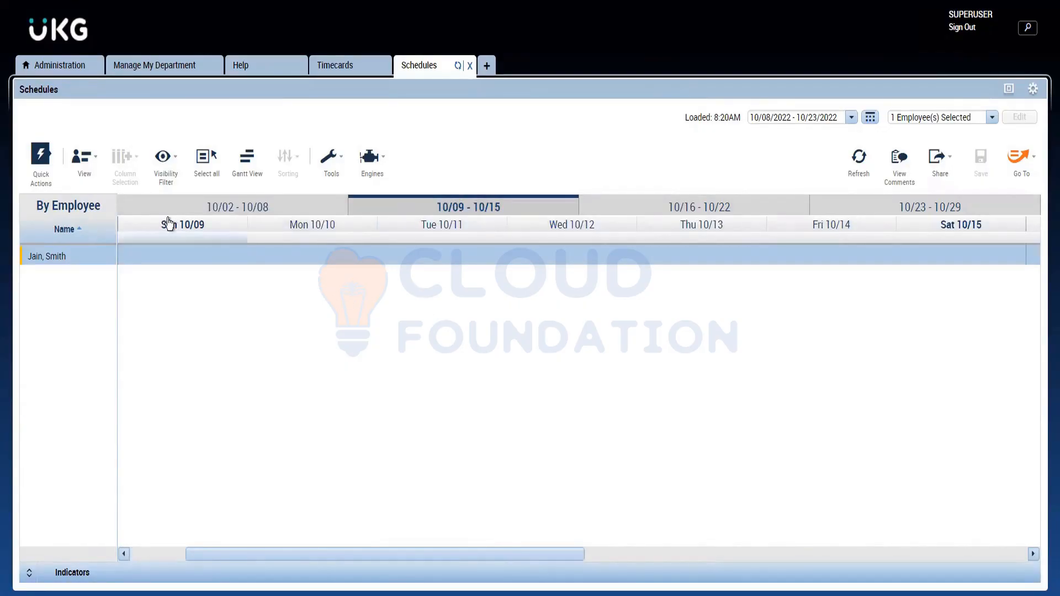
Step: Switch to Notepad and write the heading "Mon-Thur" below two blank lines
key("alt+Tab")
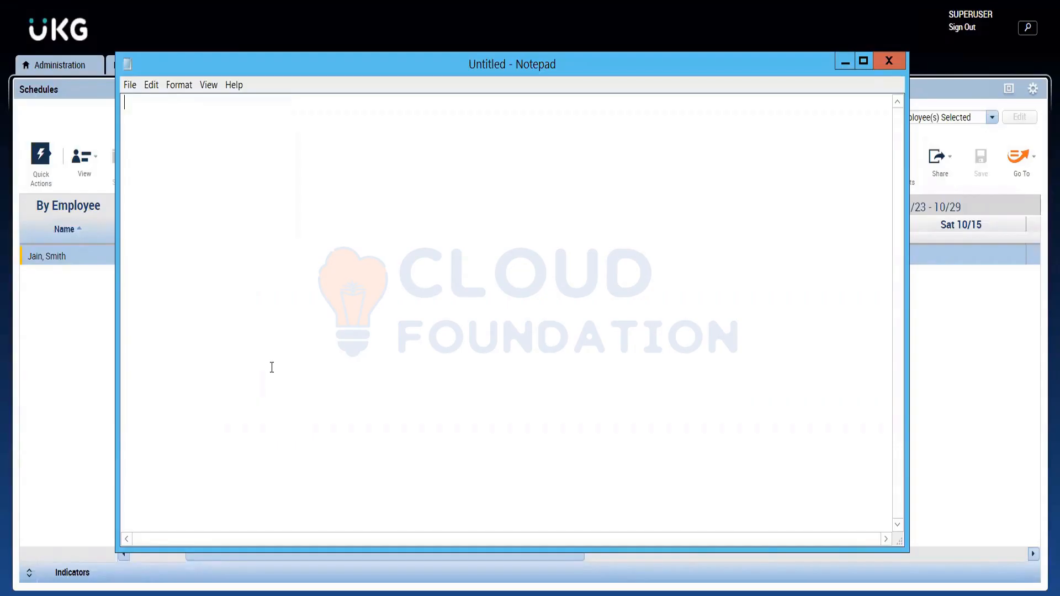
key("Return")
key("Return")
type("Mon-Thuir")
key("BackSpace")
key("BackSpace")
key("BackSpace")
type("ur")
Step: Add the Monday hours below the heading as "Mon - 6am -2p"
type("Mon - 8")
key("BackSpace")
type("6am -2p")
key("Return")
Step: Add the Tuesday hours on the following line as "Tue - 6a - 4p"
type("Tue")
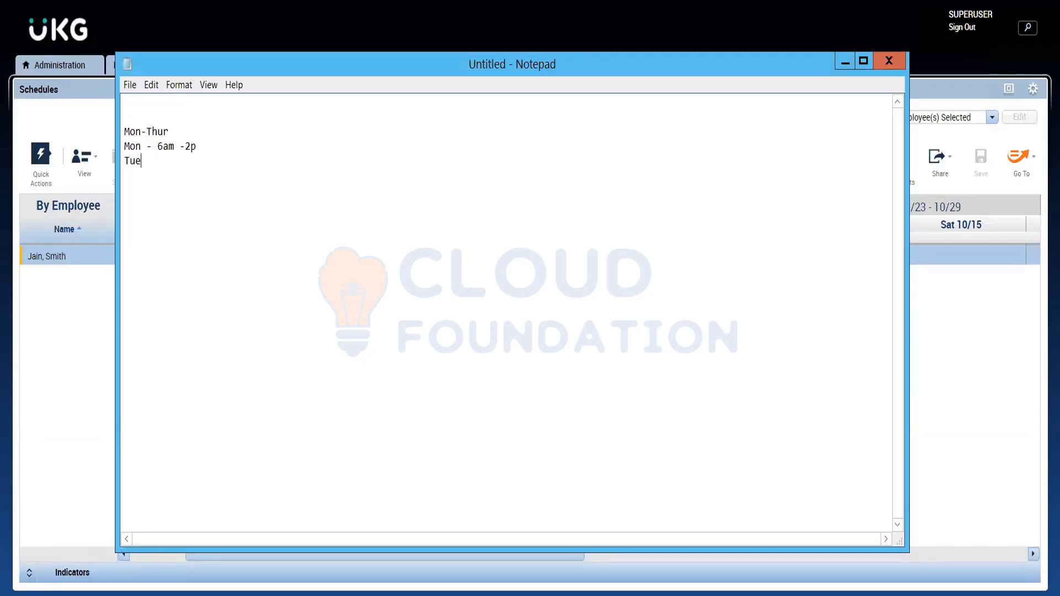
type(" - 6a 4")
key("BackSpace")
type("=")
key("BackSpace")
key("BackSpace")
type("- 4pWed - 6a -4pThur - n6a")
Step: Add the Thursday hours as the last line, "Thur -6a - 11a"
key("BackSpace")
key("BackSpace")
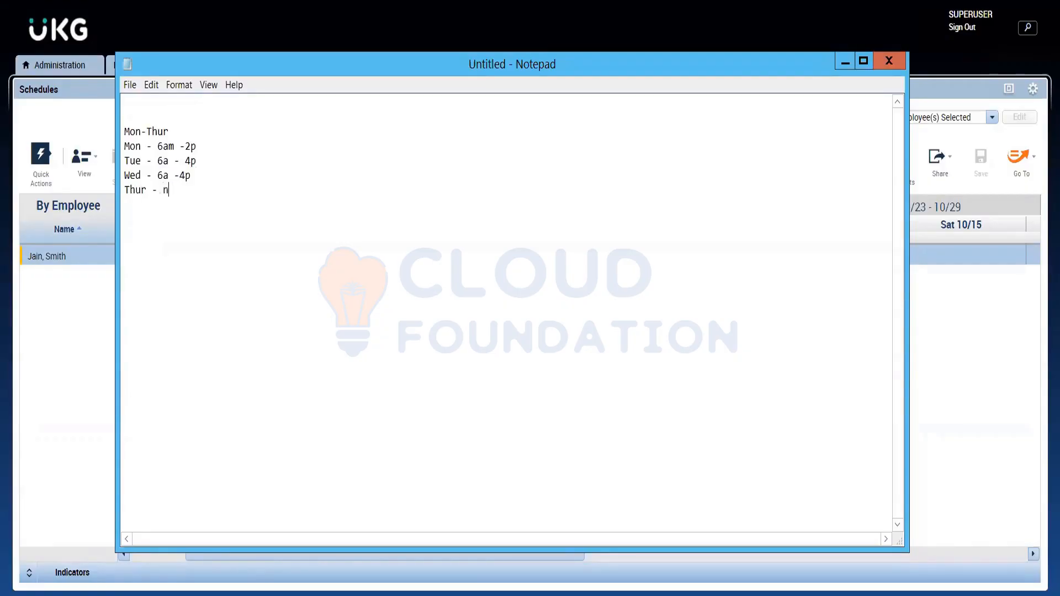
key("BackSpace")
key("BackSpace")
key("BackSpace")
type("-6a - 11a")
Step: Shorten Monday's start time in the notes to "6a" and return to the UKG schedule
left_click(214, 187)
left_click_drag(202, 190, 125, 145)
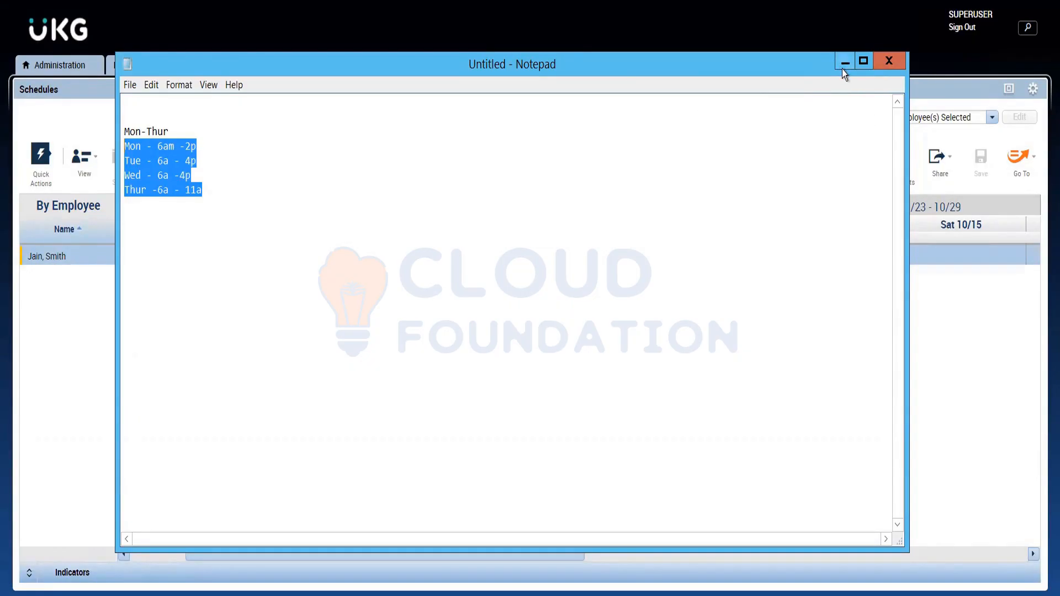
left_click(202, 143)
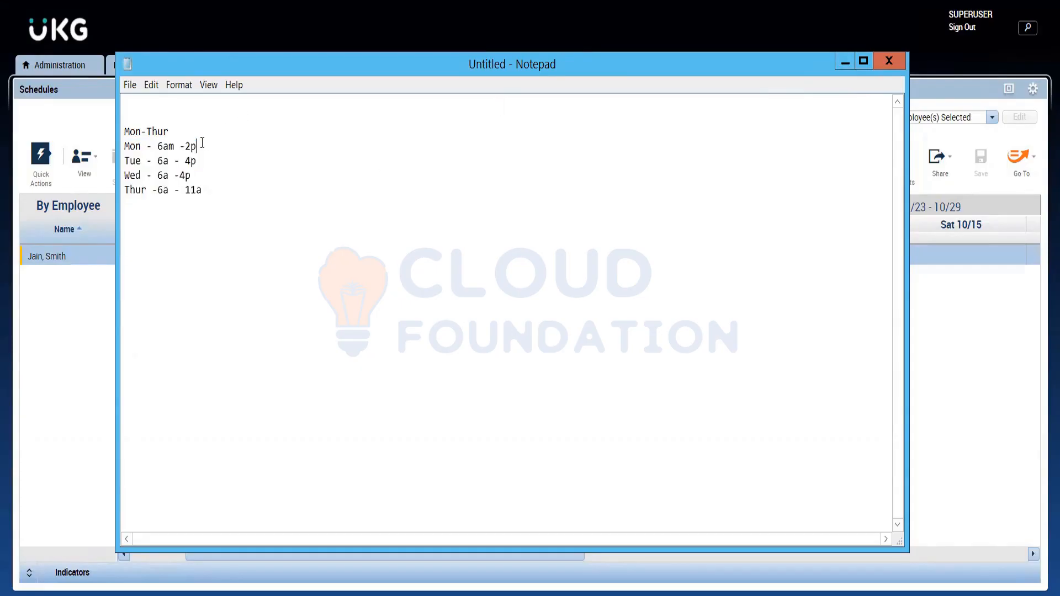
left_click(173, 144)
key("BackSpace")
left_click(846, 63)
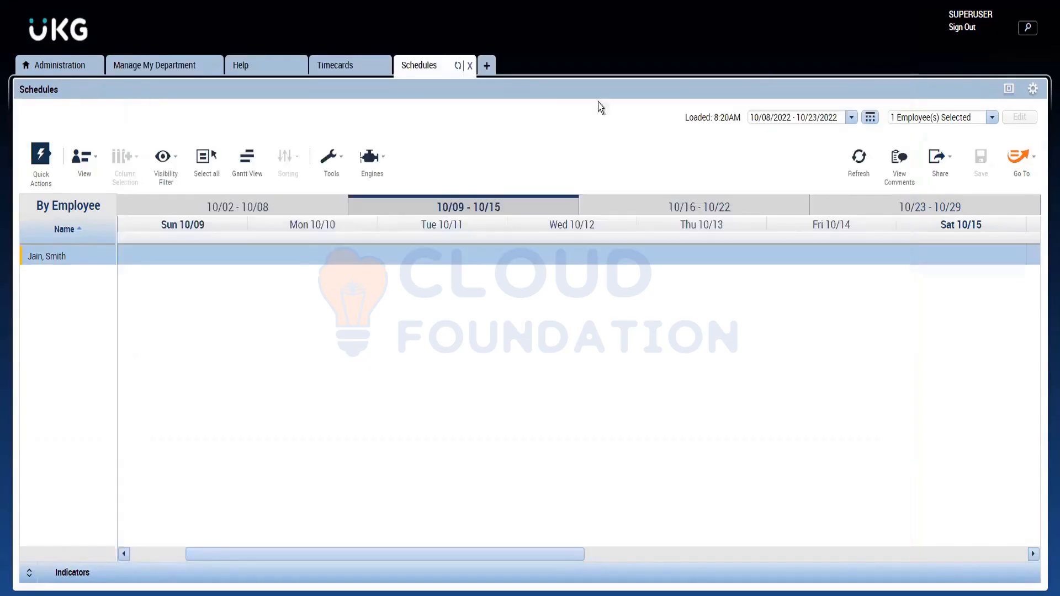
Step: Start a new shift for the employee on Mon 10/10 with start time 6a and end time 2p
right_click(303, 264)
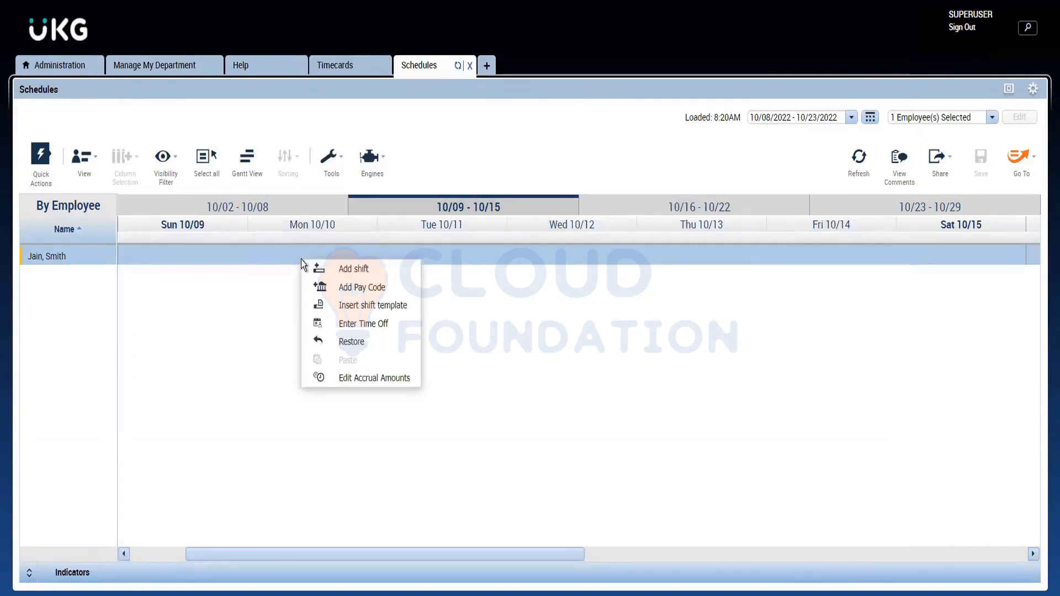
left_click(349, 271)
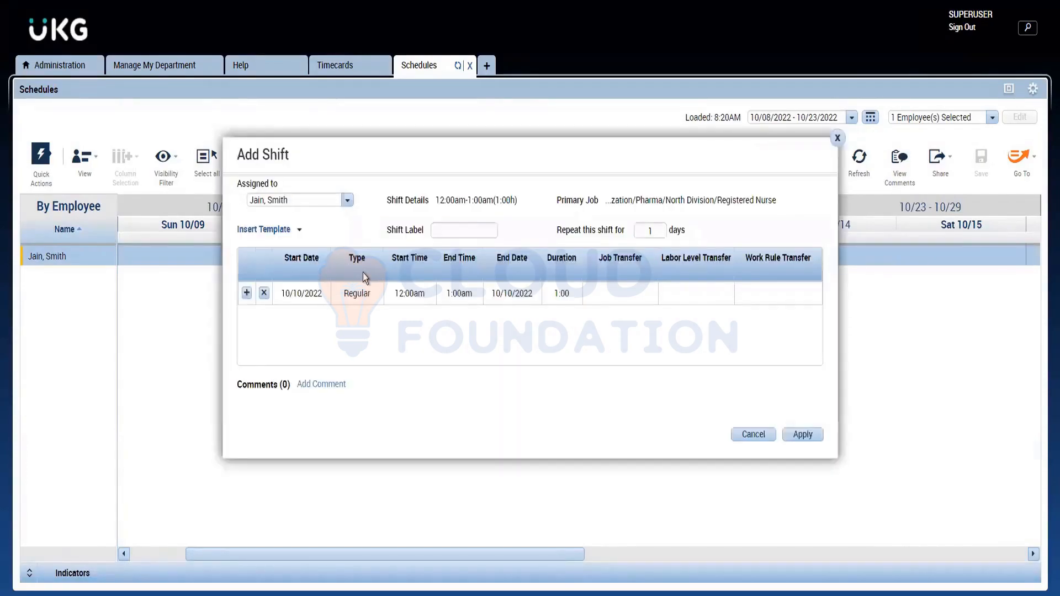
left_click(401, 297)
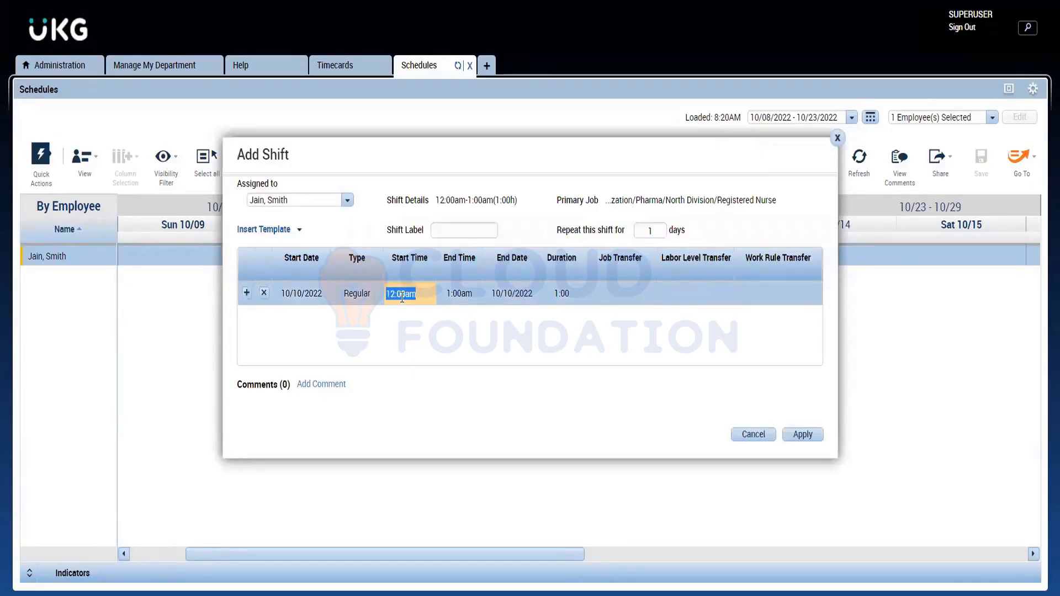
type("6a")
left_click(464, 293)
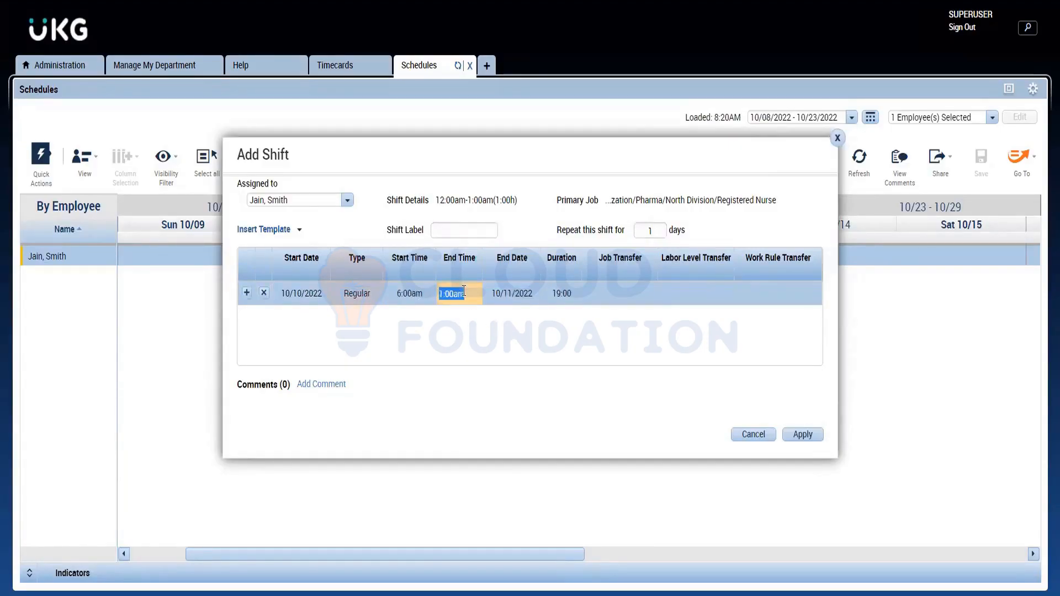
type("2p")
left_click(450, 340)
Step: Review the shift type options, keep the Mon 10/10 shift as Regular, apply it and save the schedule
left_click(347, 296)
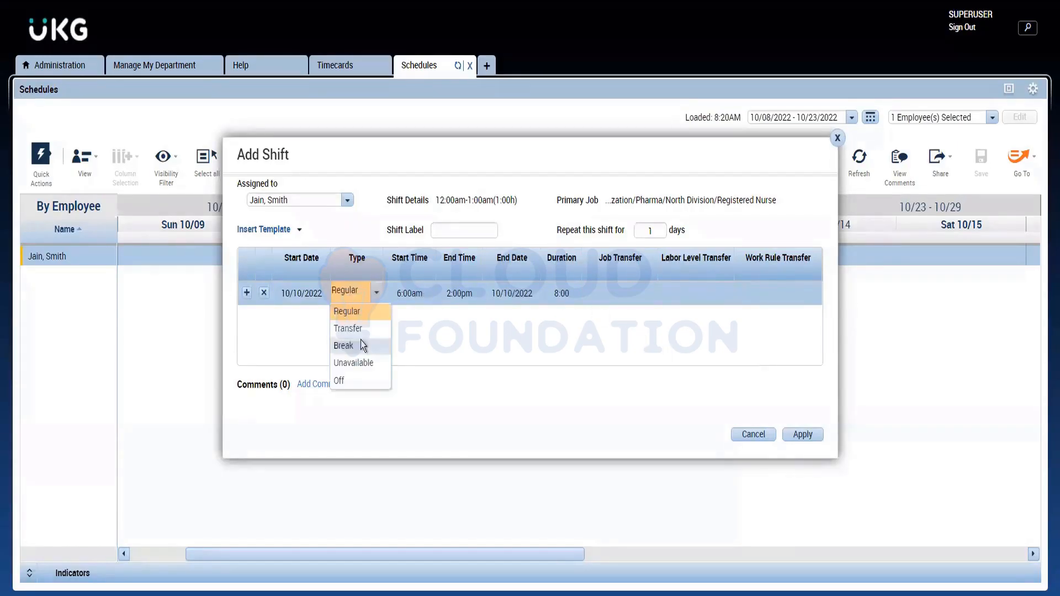
left_click(426, 323)
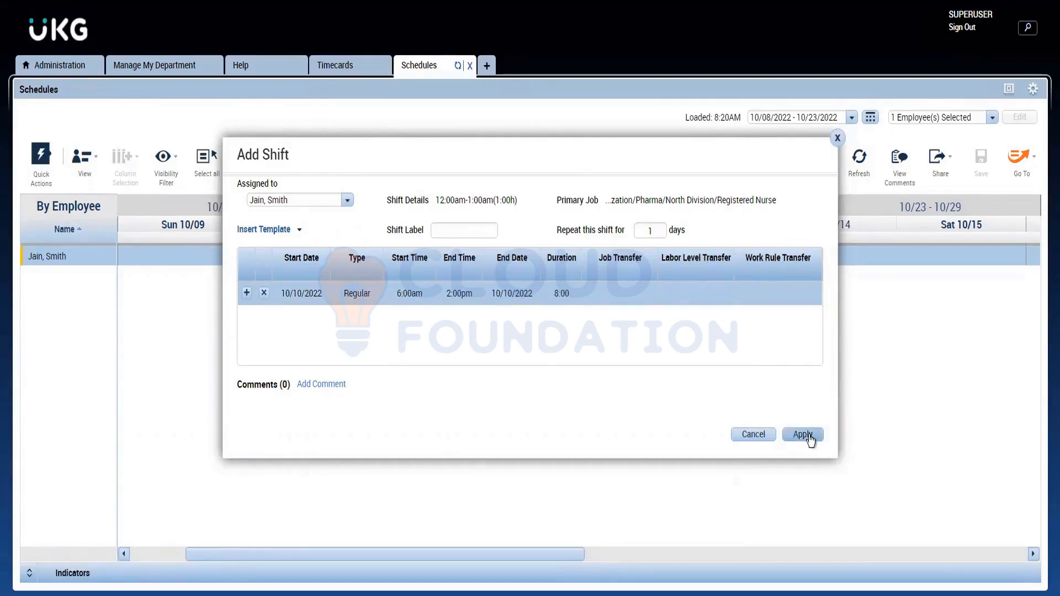
left_click(805, 435)
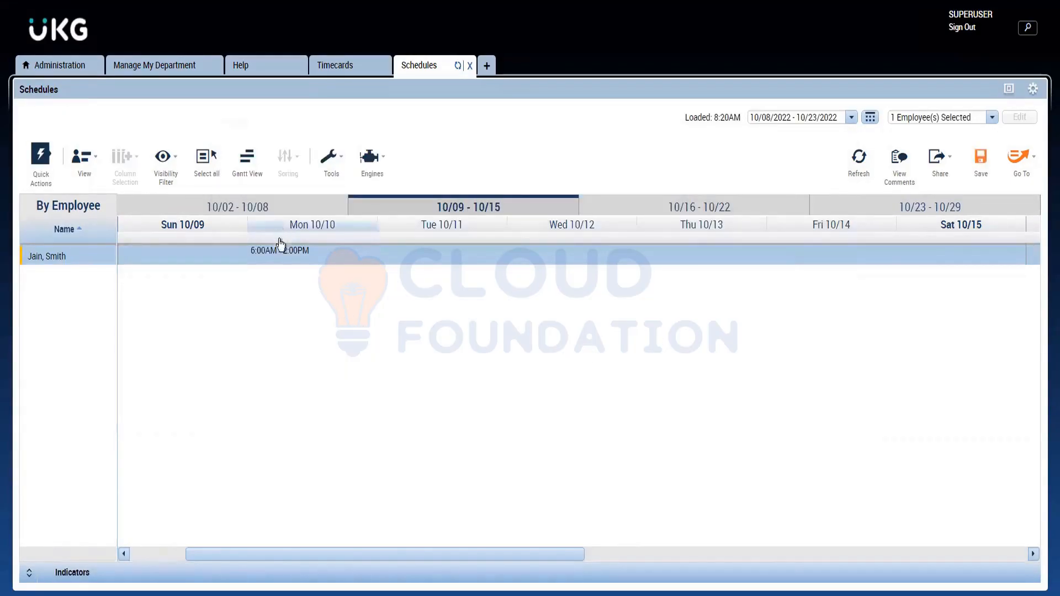
mouse_move(279, 256)
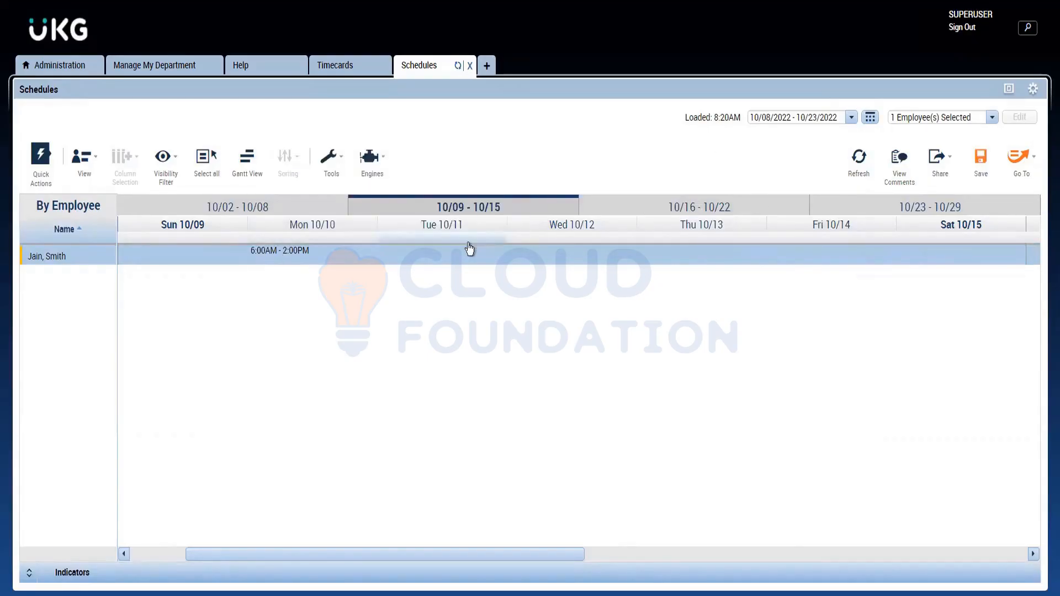
left_click(988, 172)
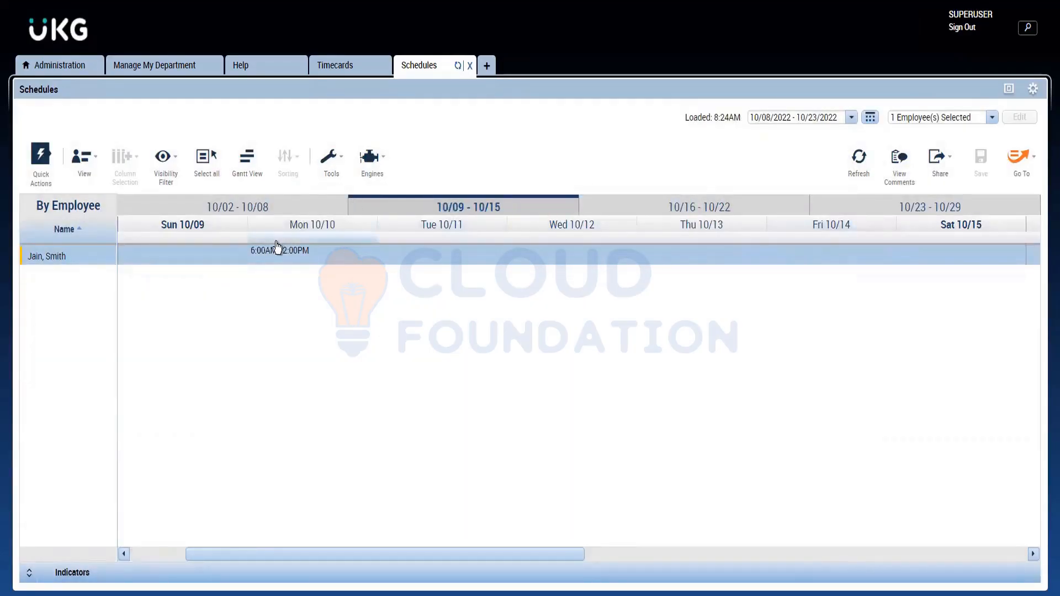
Step: Compare the Mon 10/10 shift with the Monday to Thursday hours noted in Notepad, and return to the UKG schedule
mouse_move(284, 258)
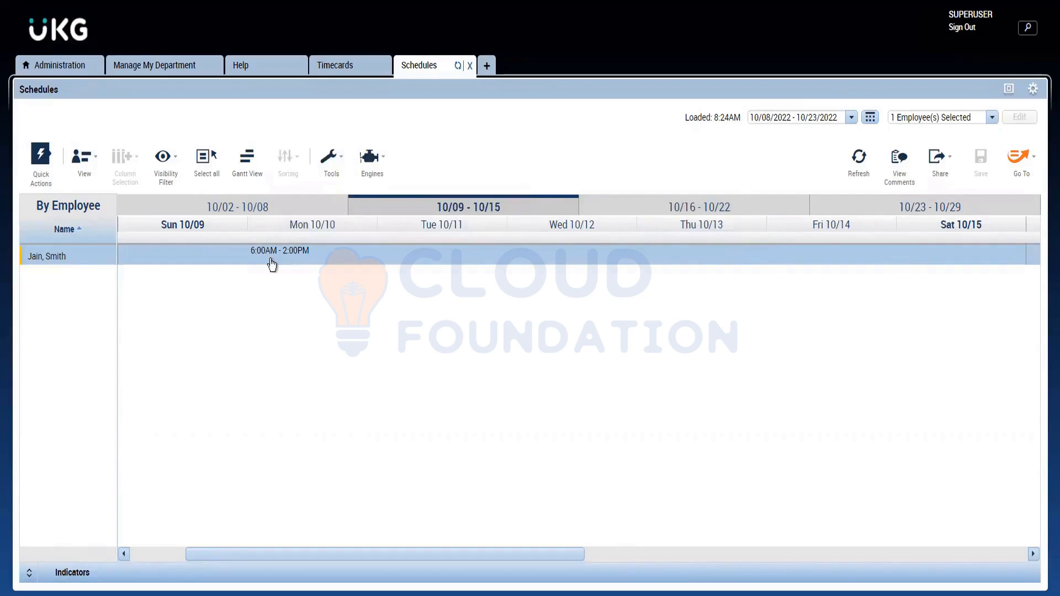
mouse_move(310, 259)
key("alt+Tab")
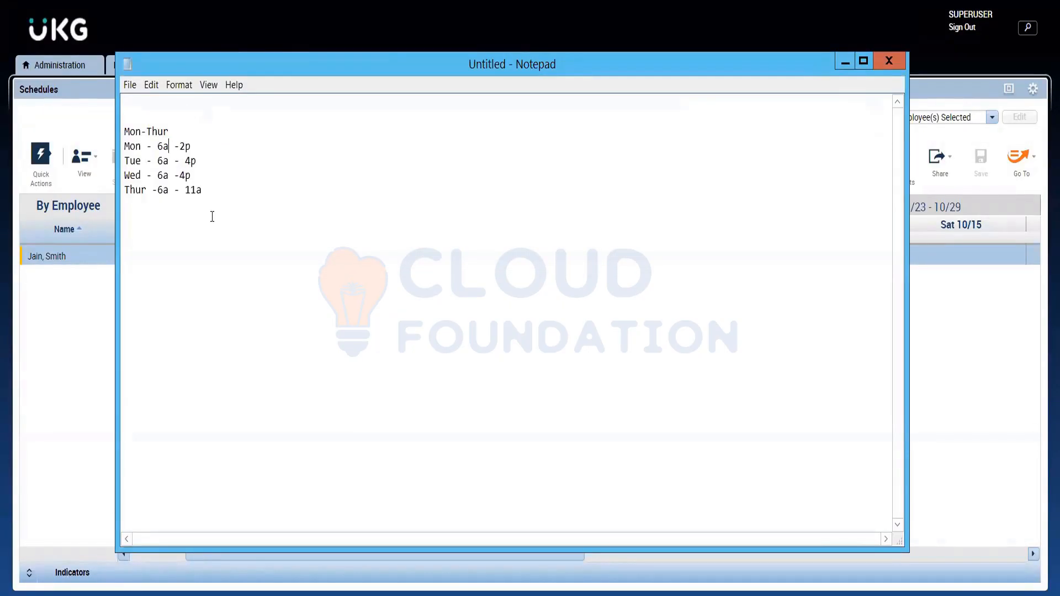
left_click_drag(210, 197, 119, 146)
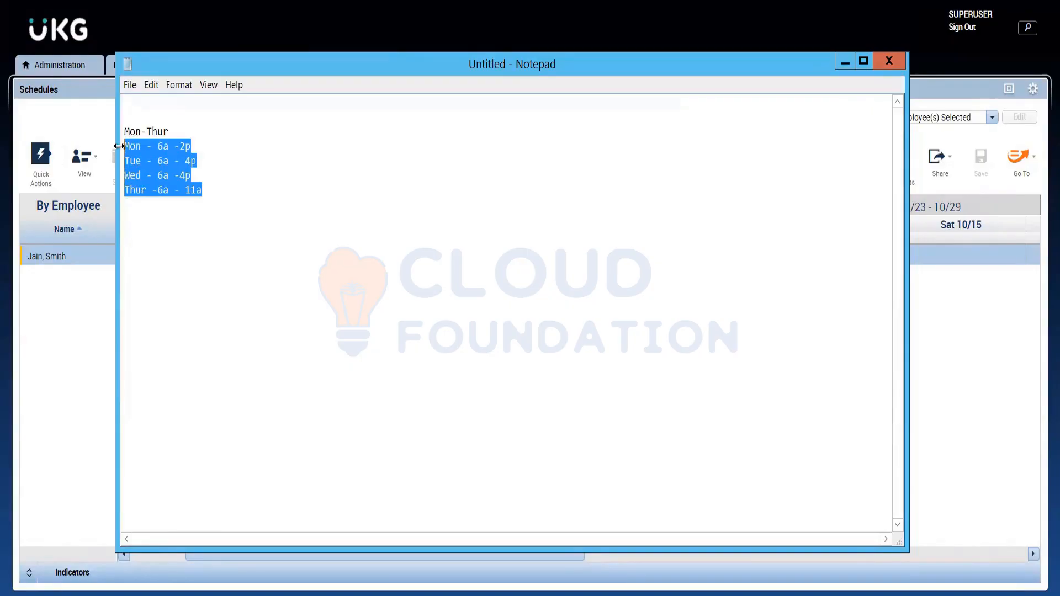
left_click(847, 61)
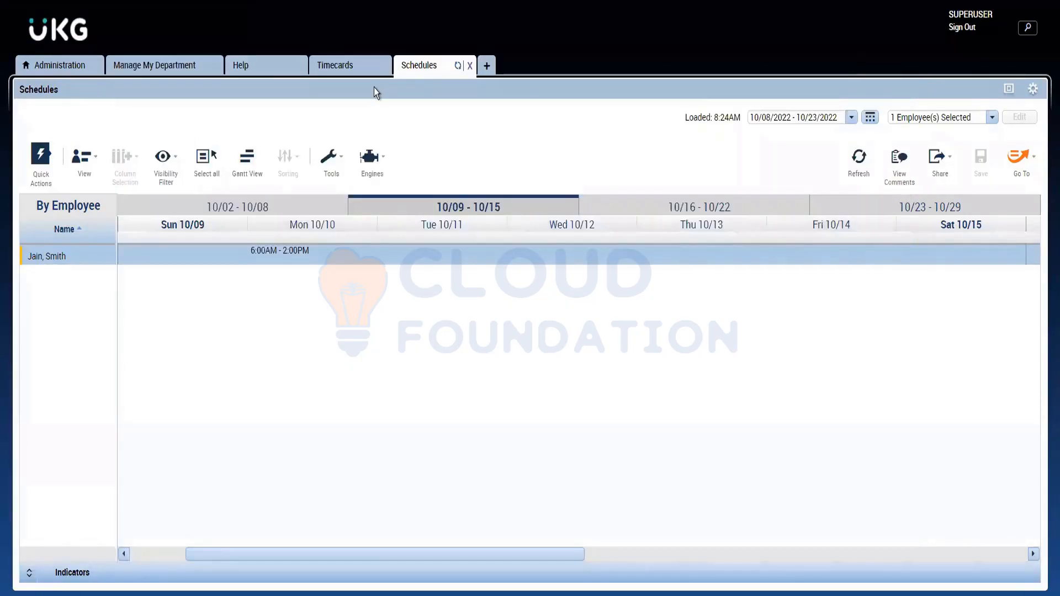
Step: Open the Shift Templates list under Scheduler Setup in the administration setup, with the Setup view maximized
left_click(60, 65)
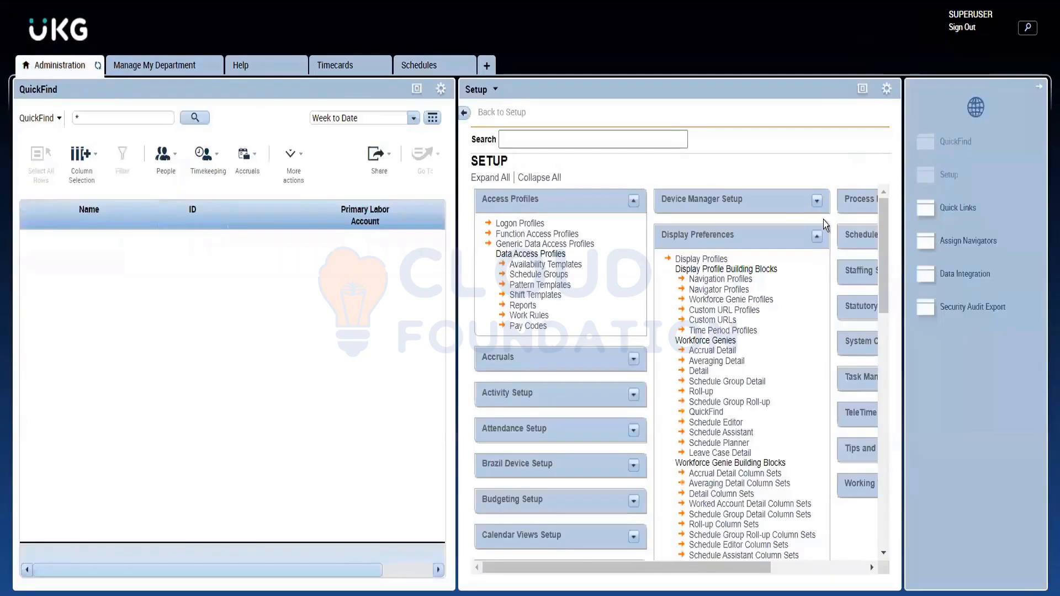
left_click(863, 90)
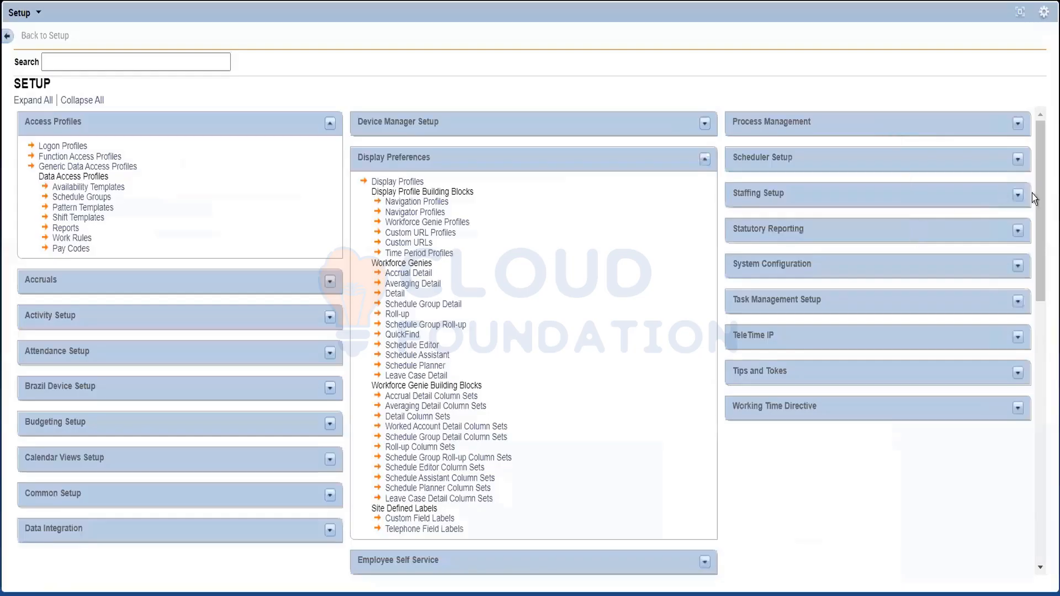
left_click(1019, 160)
scroll(1042, 205, "down", 1)
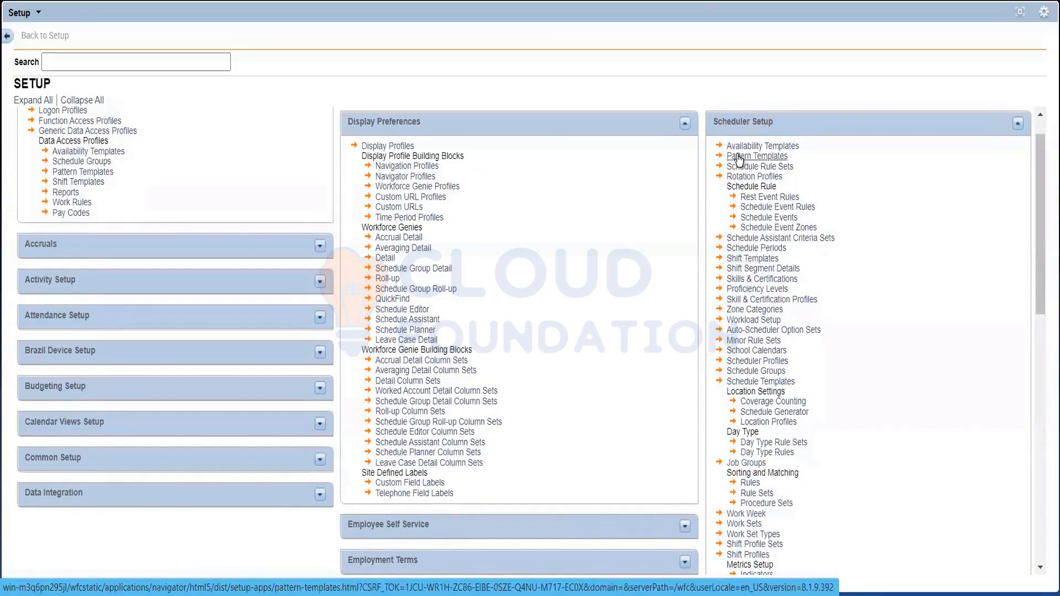
left_click(756, 263)
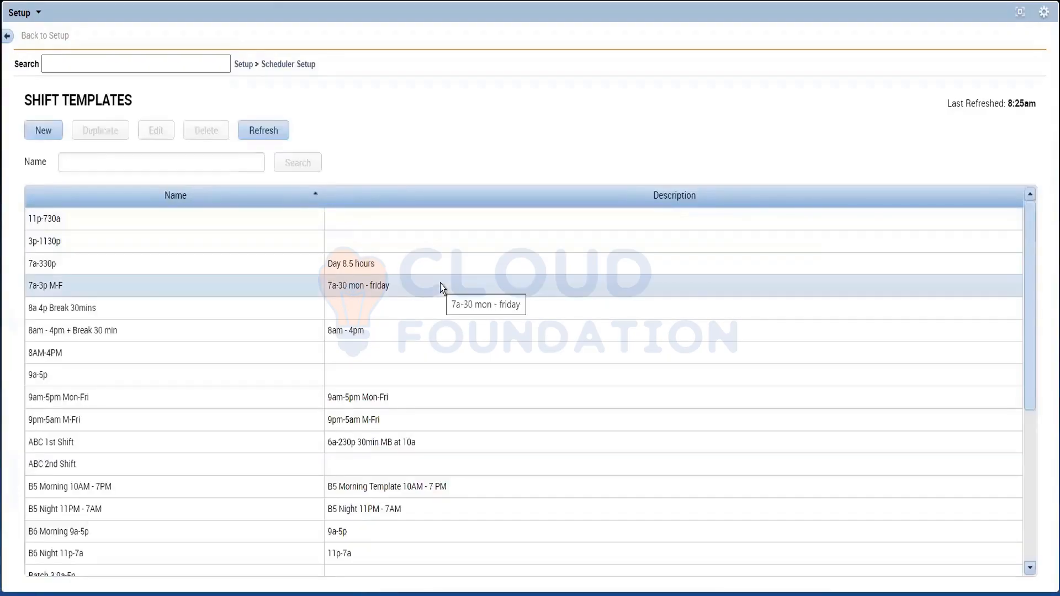
Step: Start a new shift template, keep its type as Regular, and set the start time to 6a and end time to 2p
left_click(53, 134)
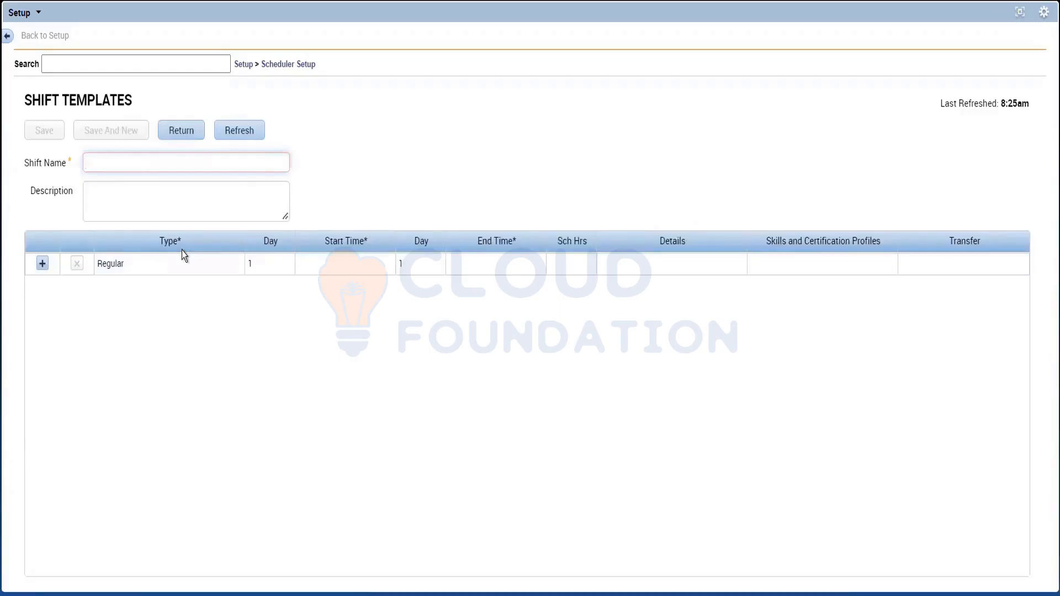
left_click(138, 264)
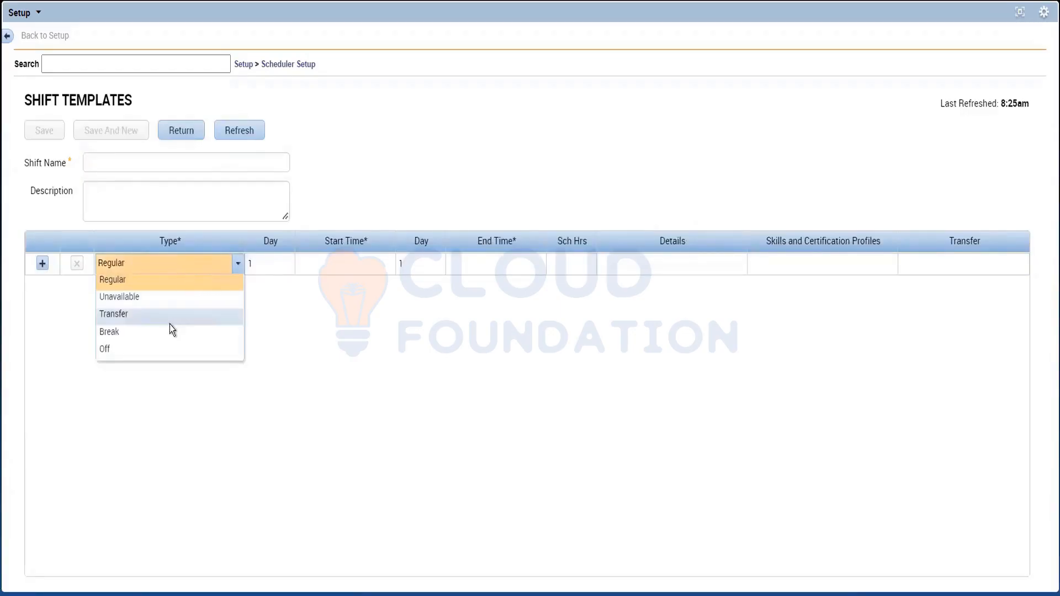
left_click(323, 307)
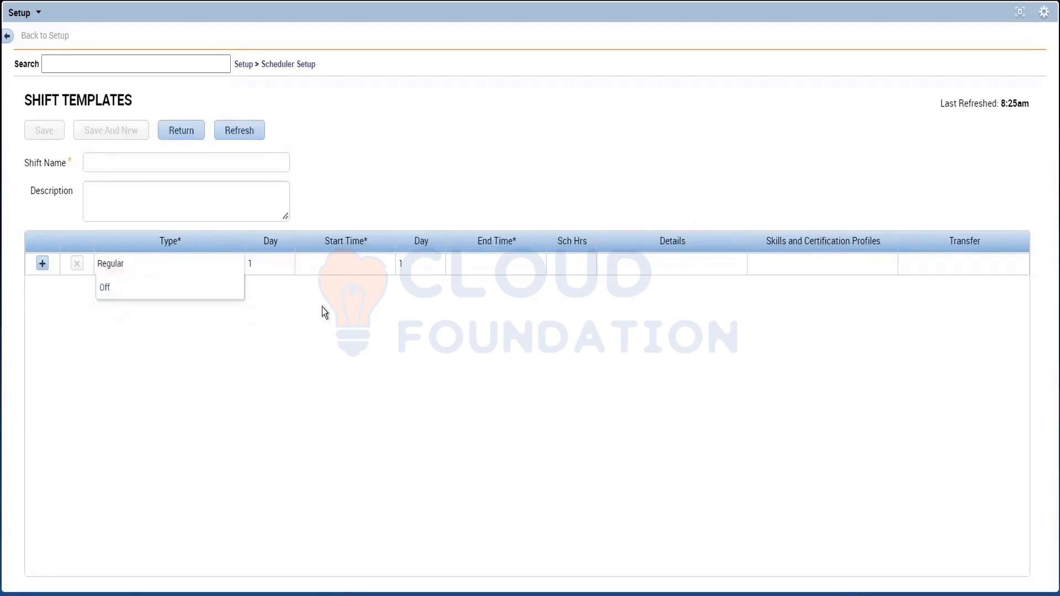
left_click(358, 261)
type("6a")
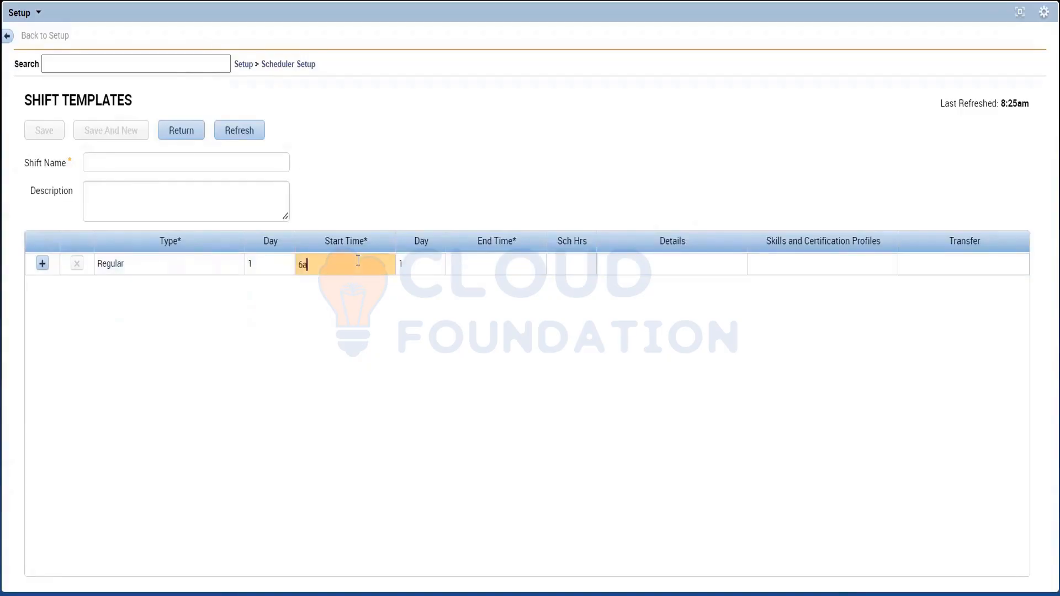
left_click(528, 265)
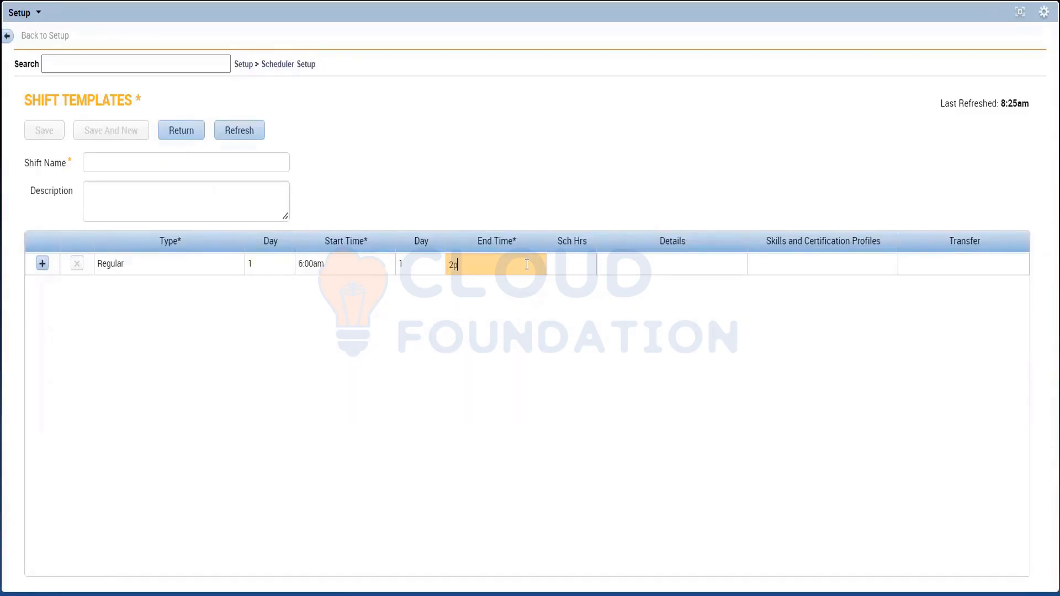
Step: Check Monday's noted hours in Notepad, and return to the UKG shift template
key("alt+Tab")
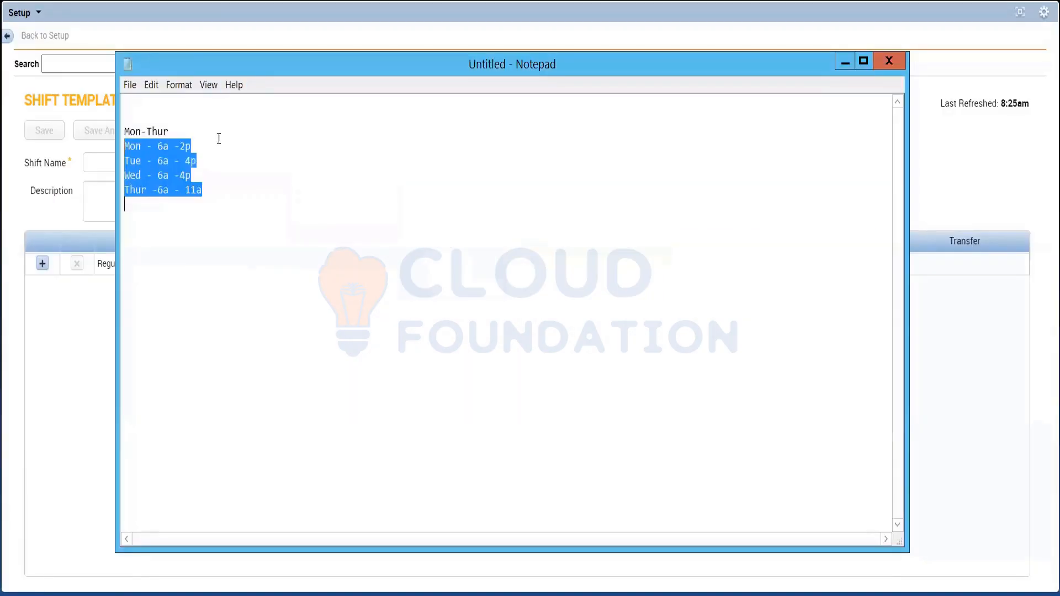
left_click(215, 137)
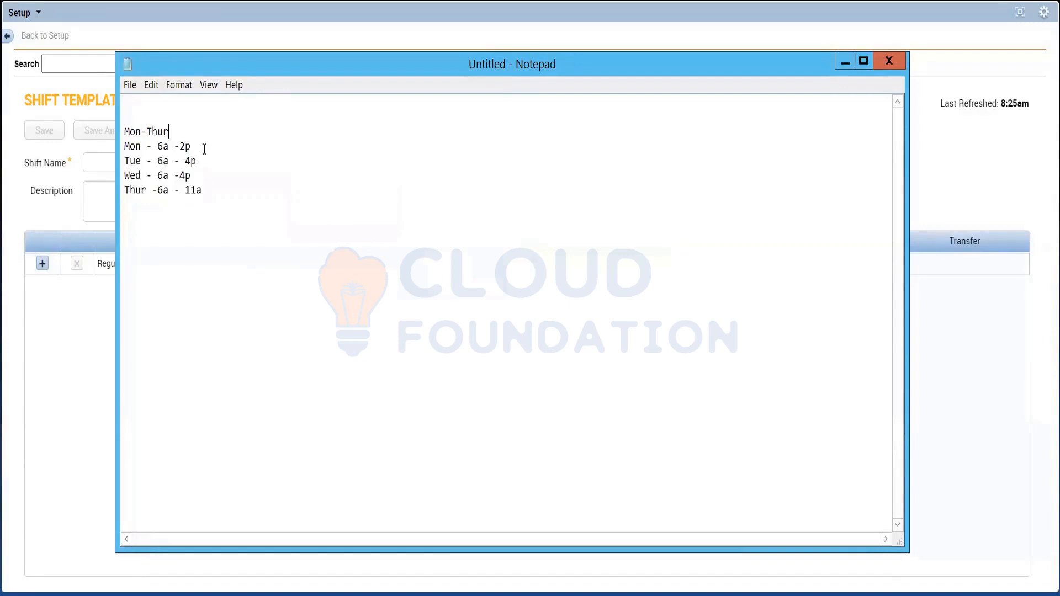
left_click_drag(201, 150, 104, 148)
key("alt+Tab")
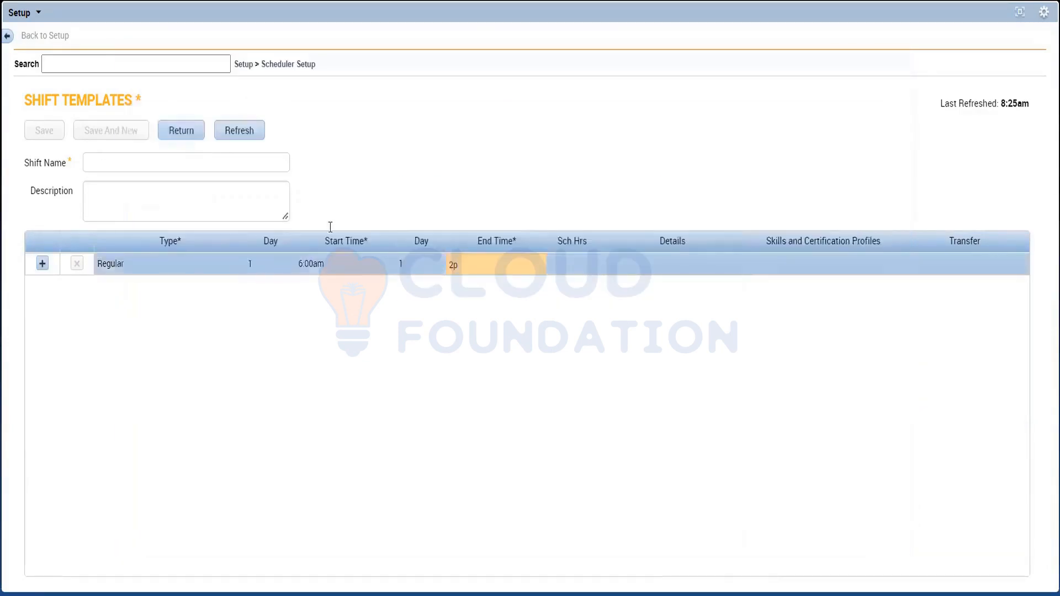
Step: Name the new shift template "6a - 2p"
left_click(165, 159)
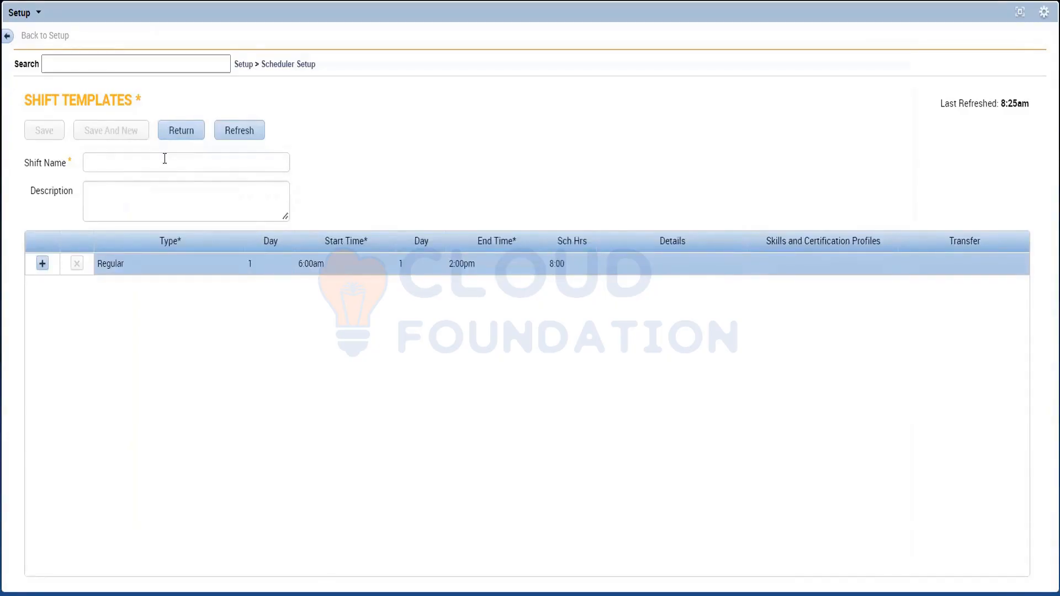
left_click(166, 160)
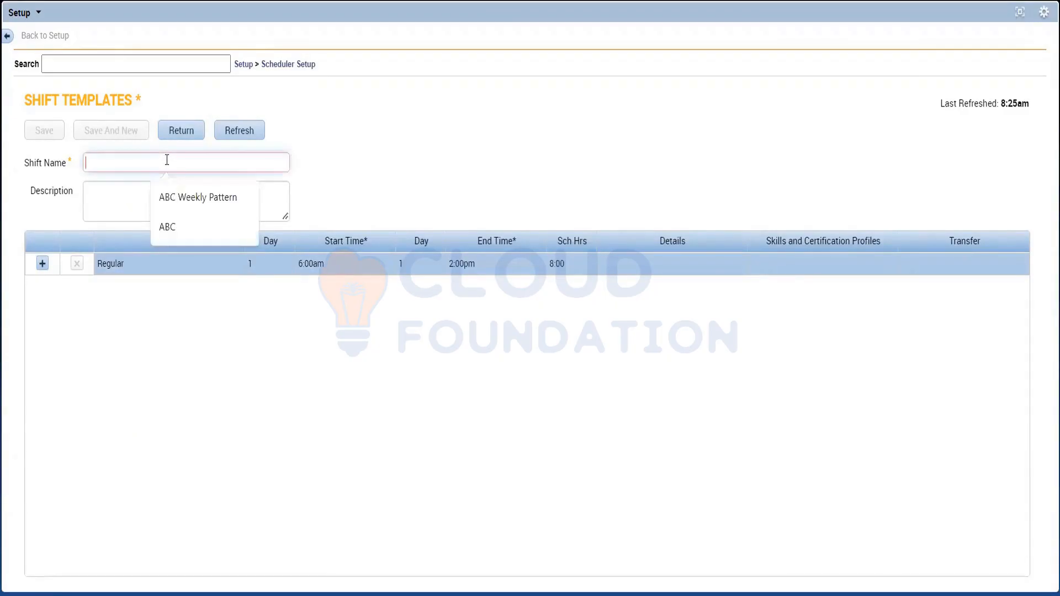
type("6a -")
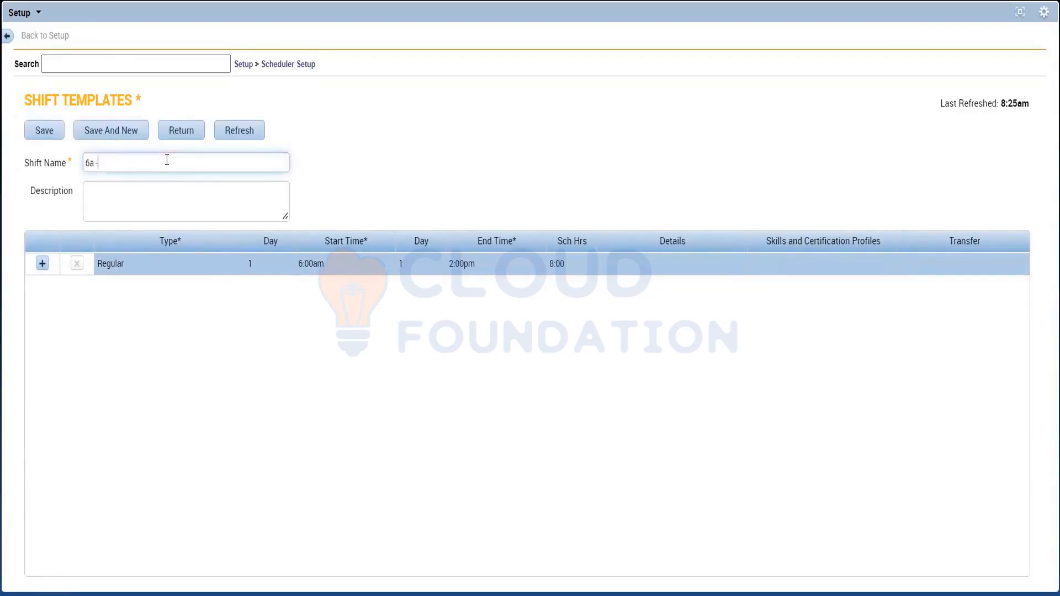
type(" 2p")
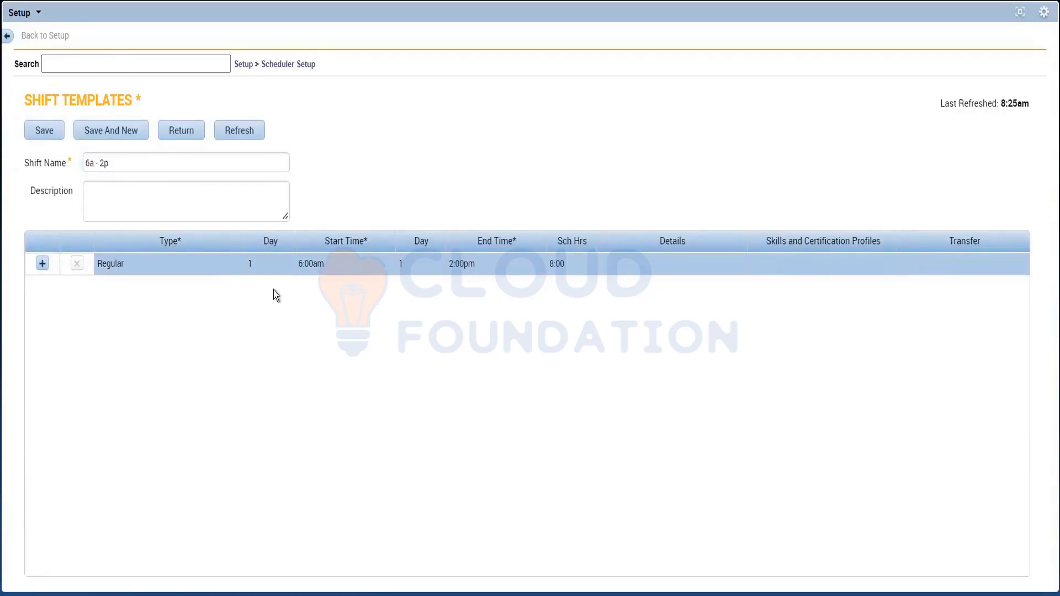
Step: Review the Tuesday to Thursday hours in Notepad, return to UKG, and save the 6a - 2p template while starting another one
key("alt+Tab")
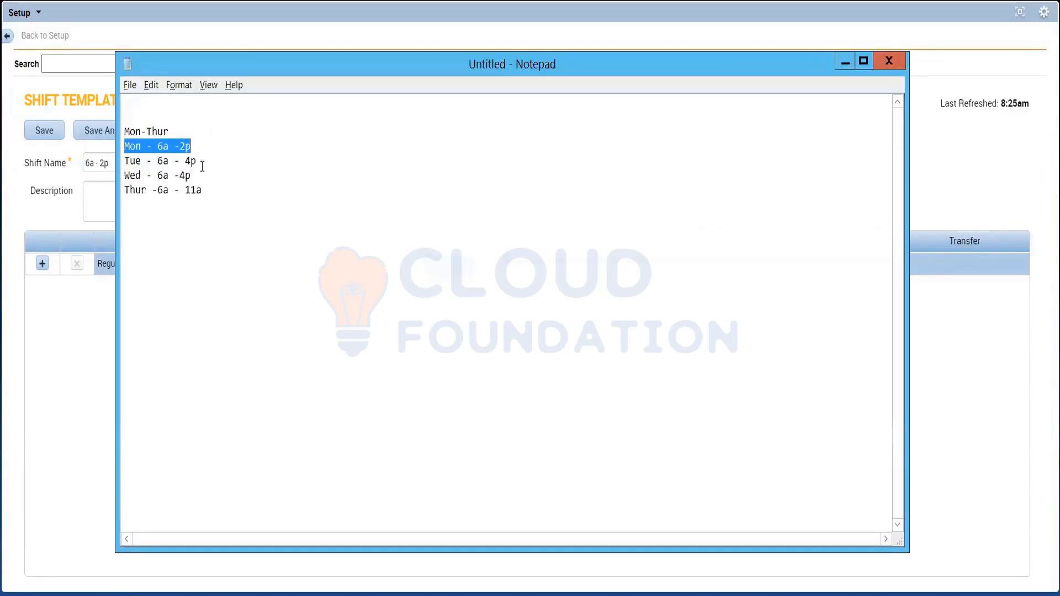
left_click(199, 161)
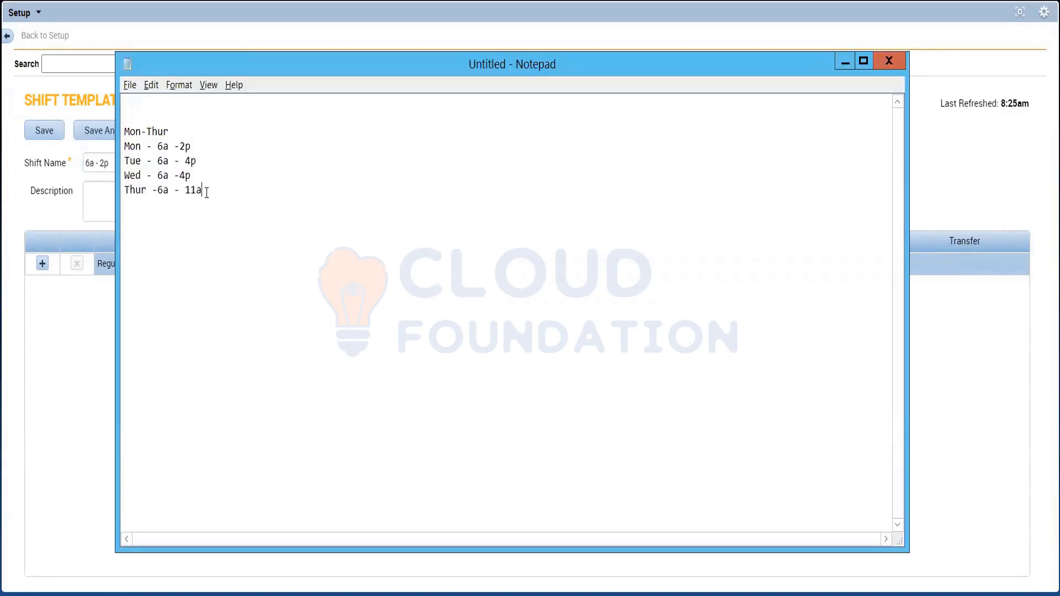
key("alt+Tab")
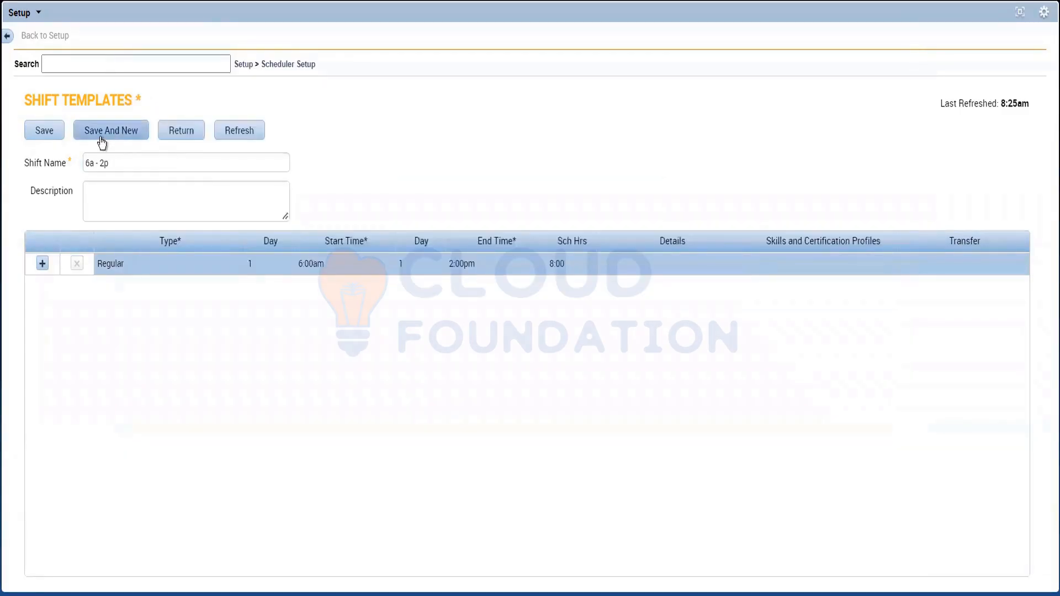
left_click(101, 143)
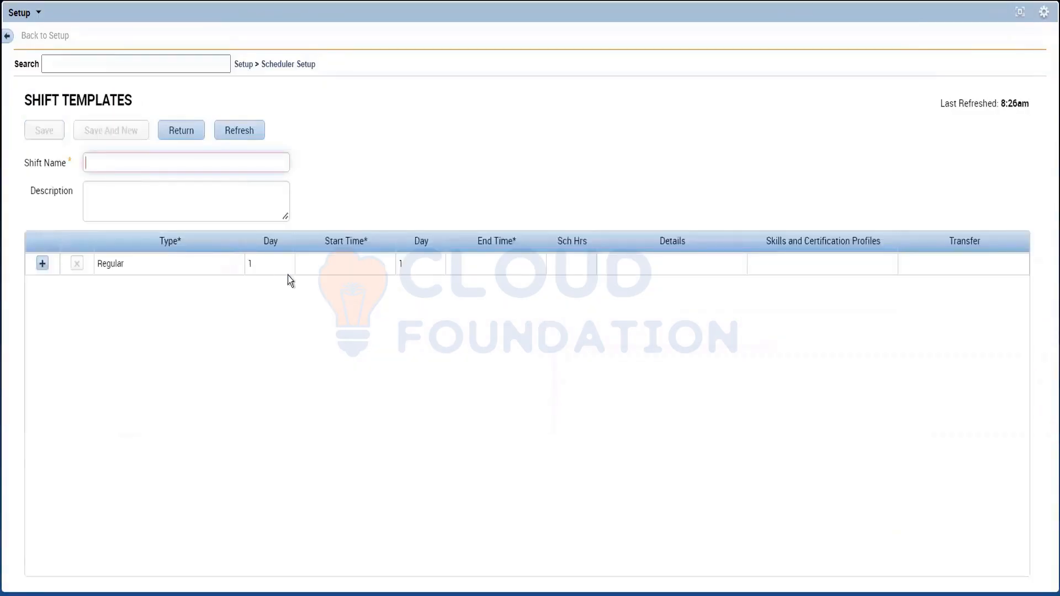
Step: Set the second Regular shift template's start time to 6a and end time to 4p
left_click(336, 260)
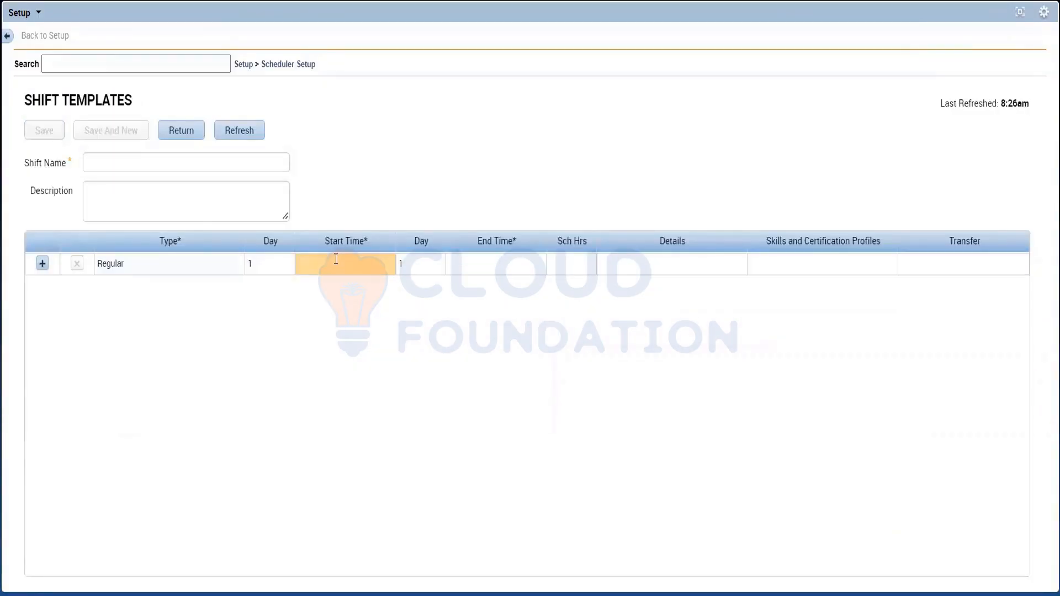
type("6a")
left_click(513, 256)
type("4")
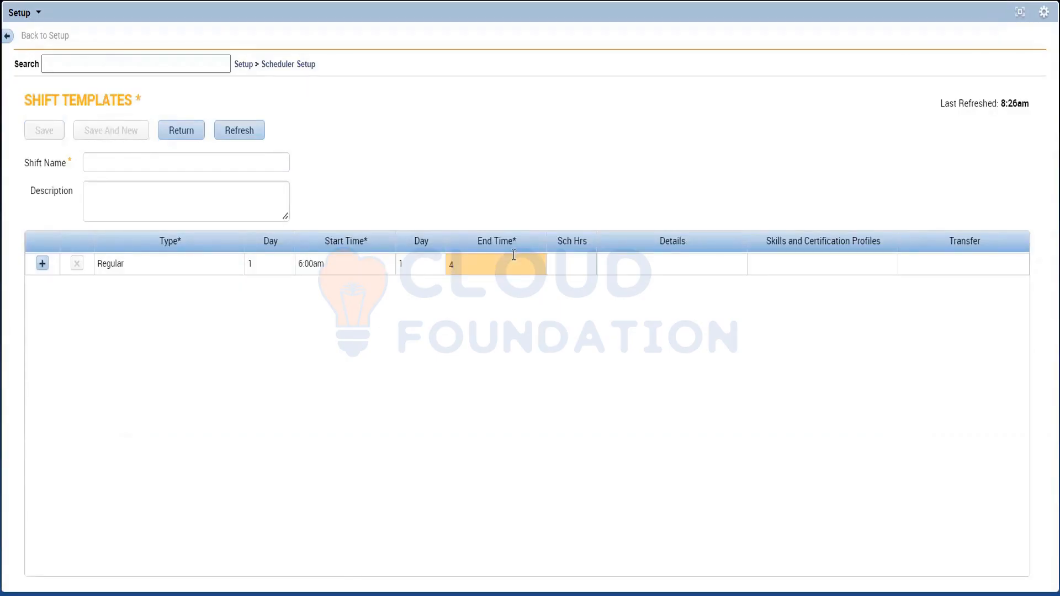
type("p")
Step: Name the second shift template "6a-4p" and save it while starting another new template
left_click(126, 161)
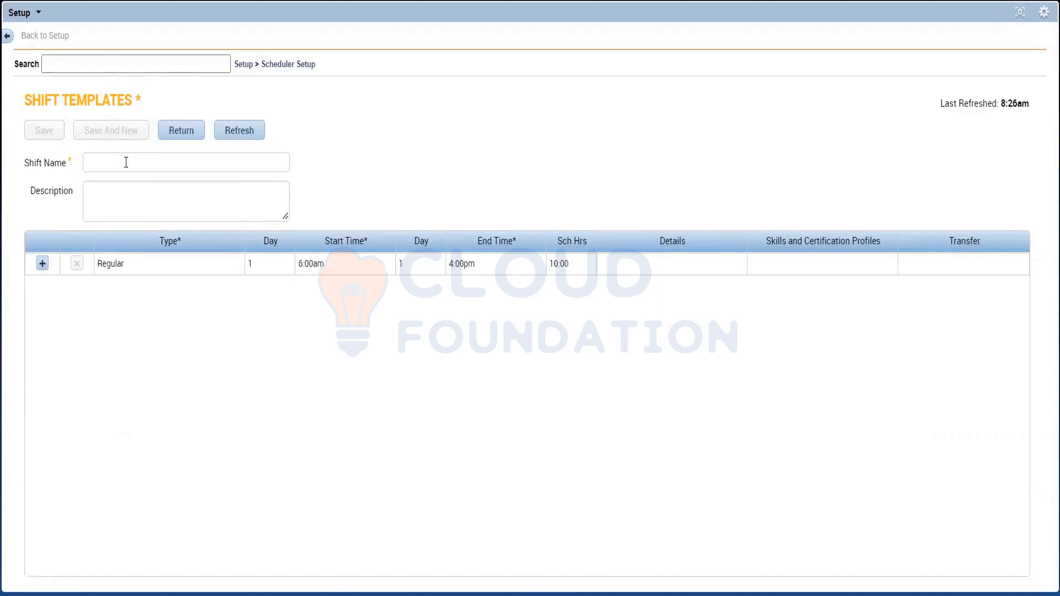
left_click(126, 162)
type("6a")
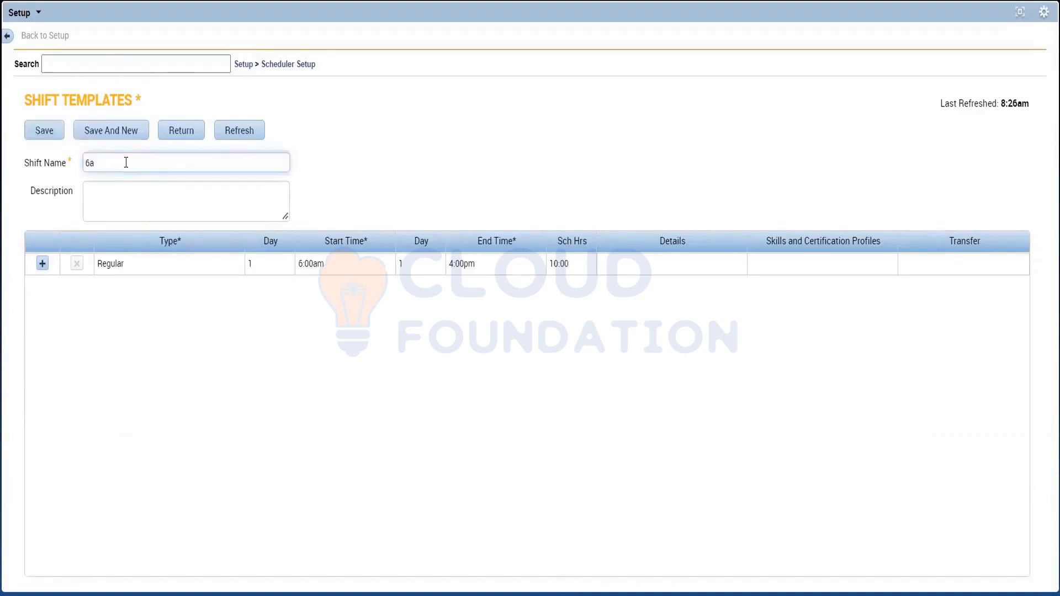
type("-4p")
left_click(141, 363)
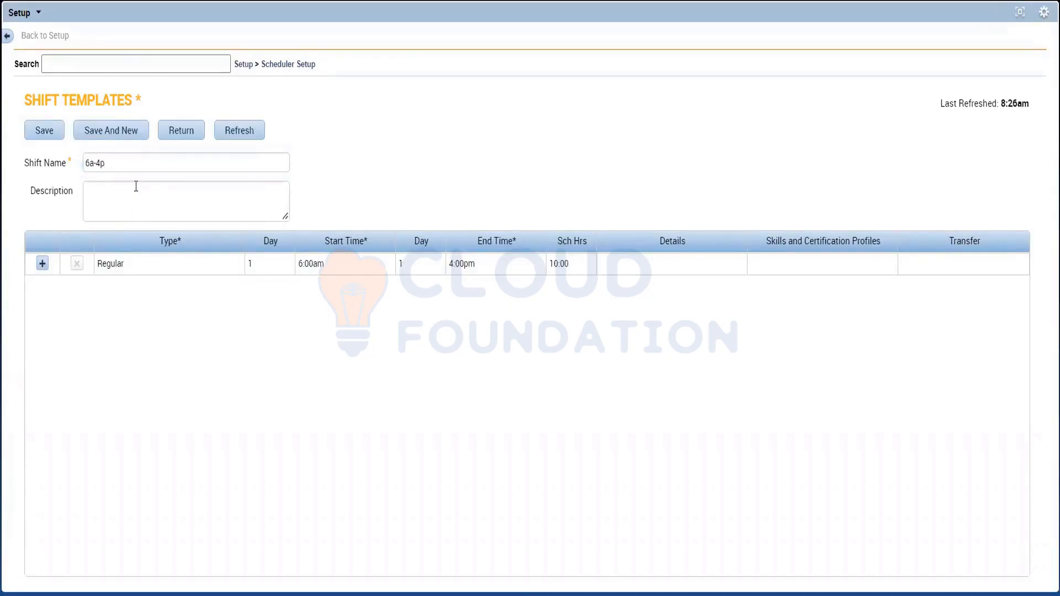
left_click(120, 135)
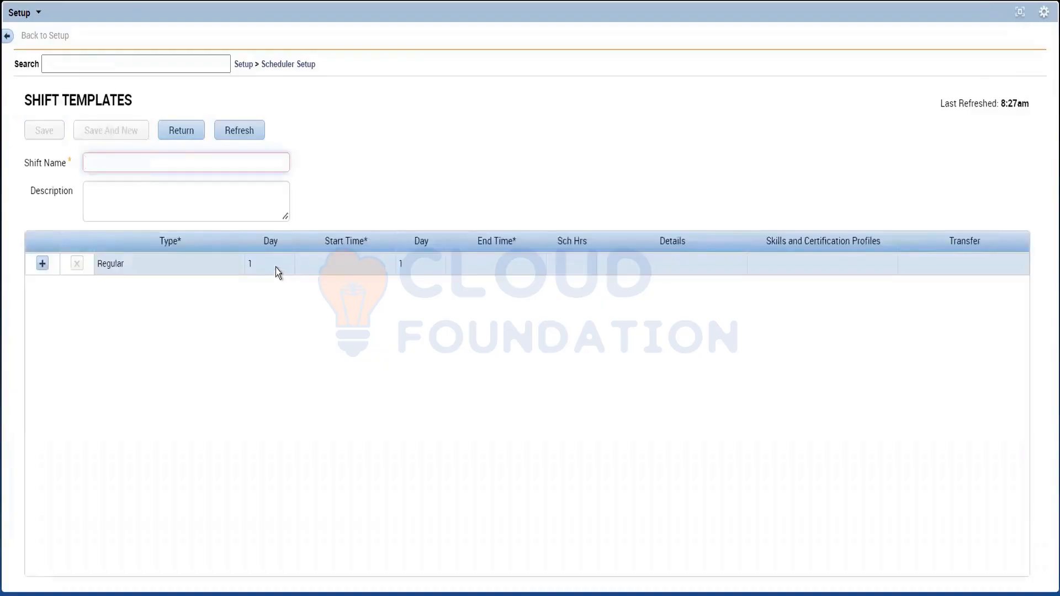
Step: Set the third Regular shift template's start time to 6a and end time to 11a
left_click(333, 266)
type("6a")
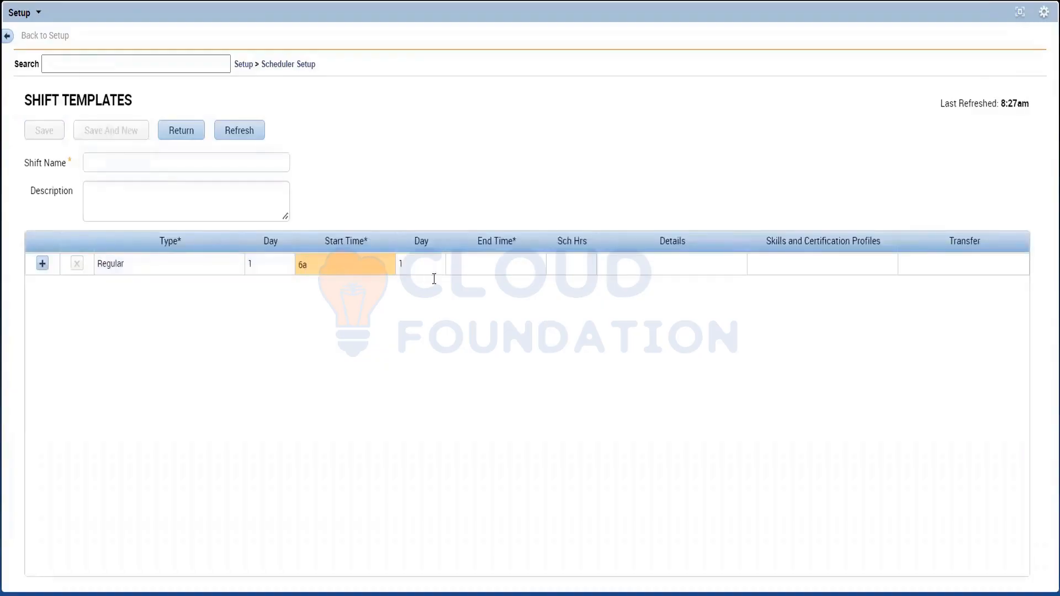
left_click(464, 270)
type("11a")
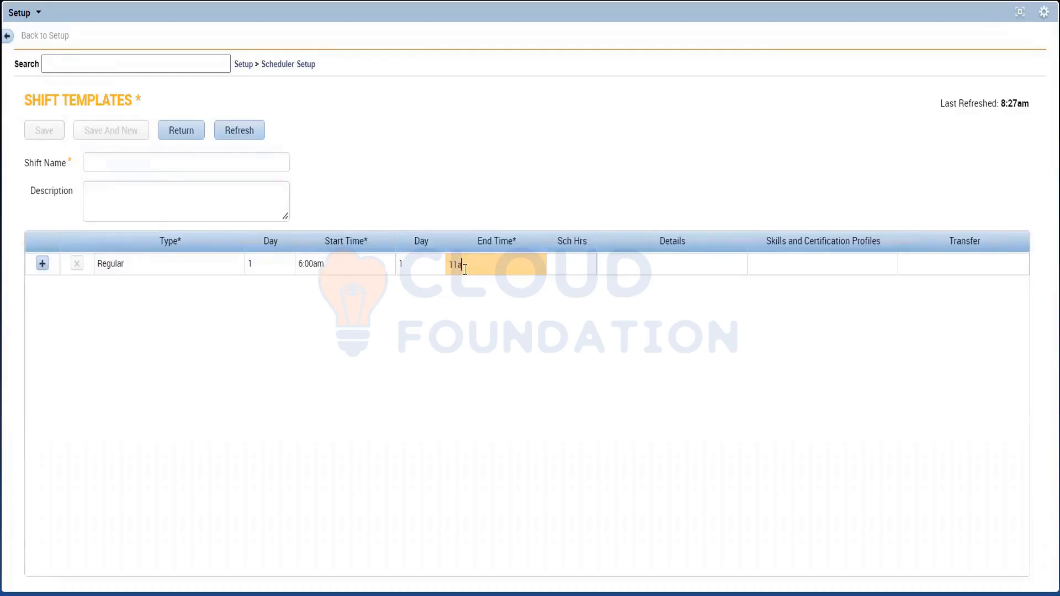
left_click(425, 327)
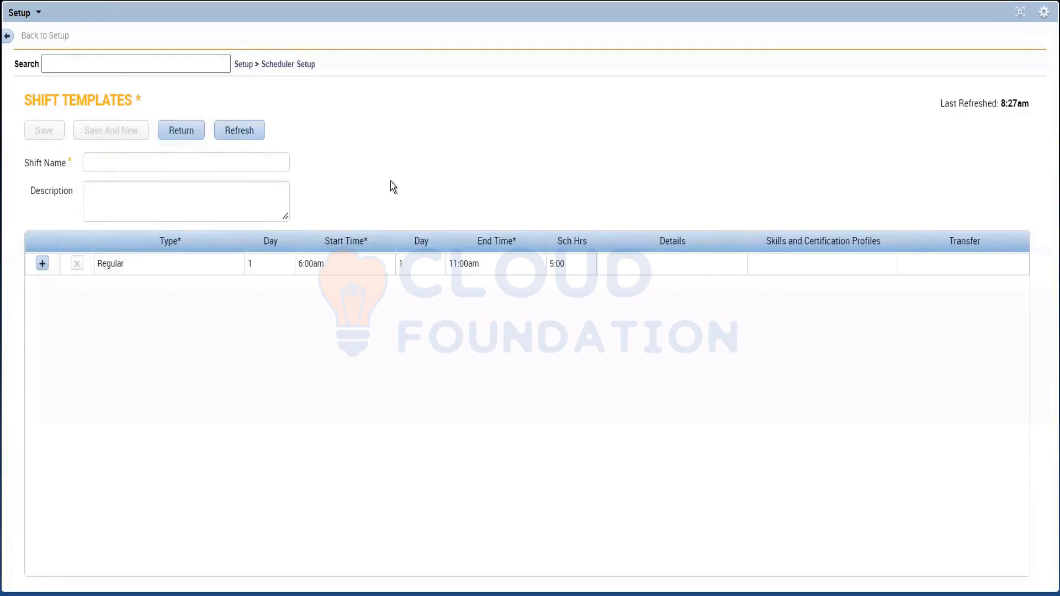
Step: Name the third shift template "6a-11a" and save it, returning to the Shift Templates list
left_click(147, 271)
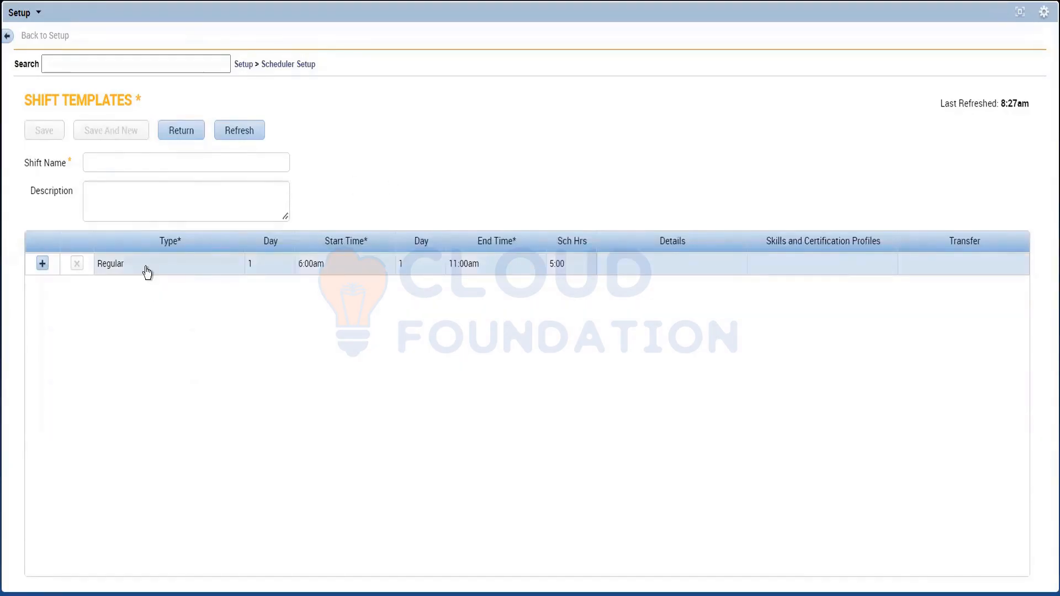
left_click(147, 271)
left_click(119, 162)
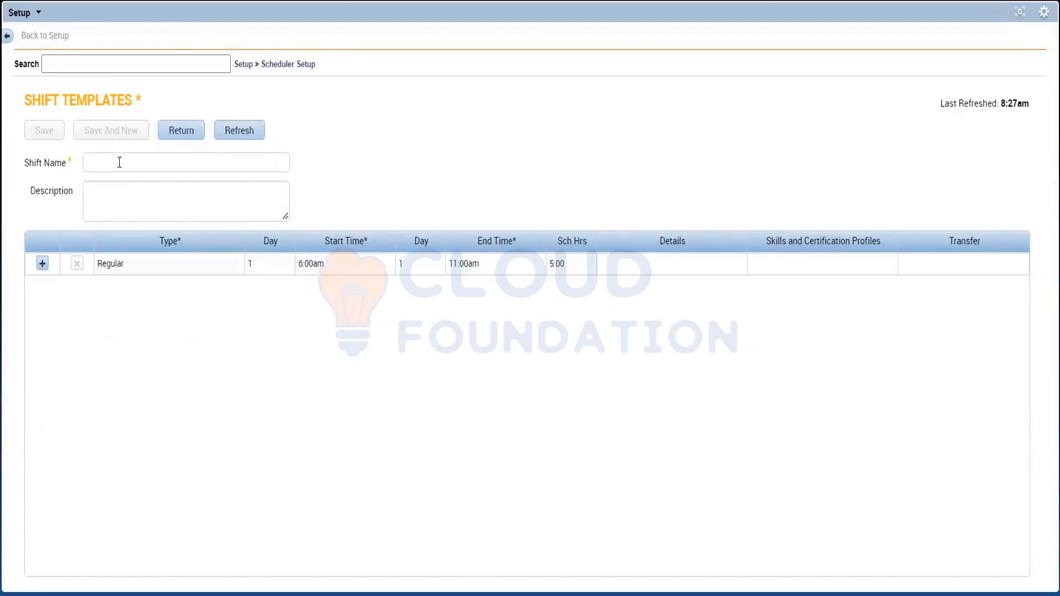
left_click(120, 162)
type("6a")
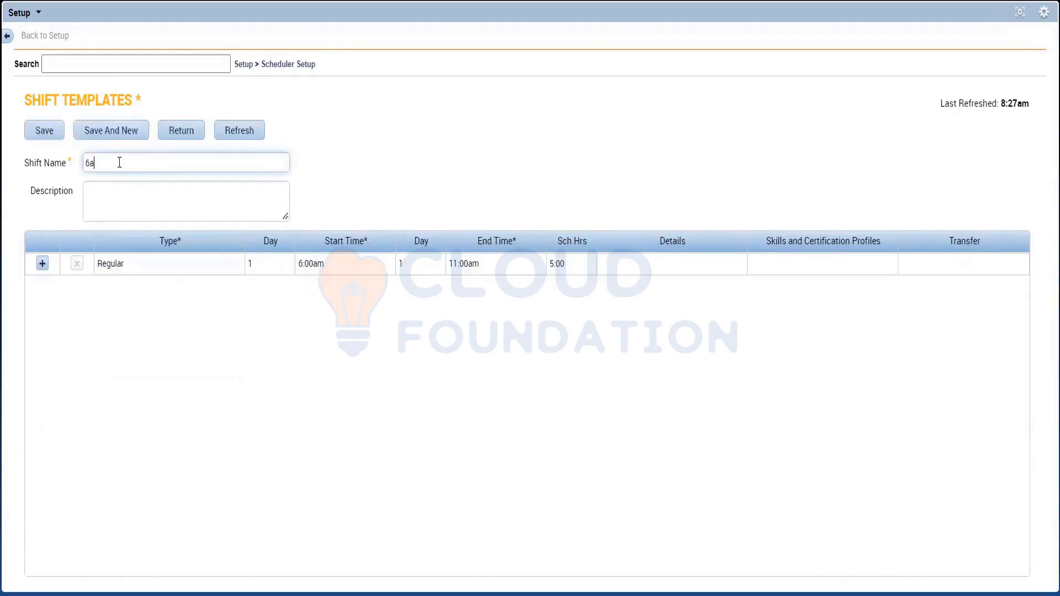
type("-11a")
left_click(413, 173)
left_click(39, 136)
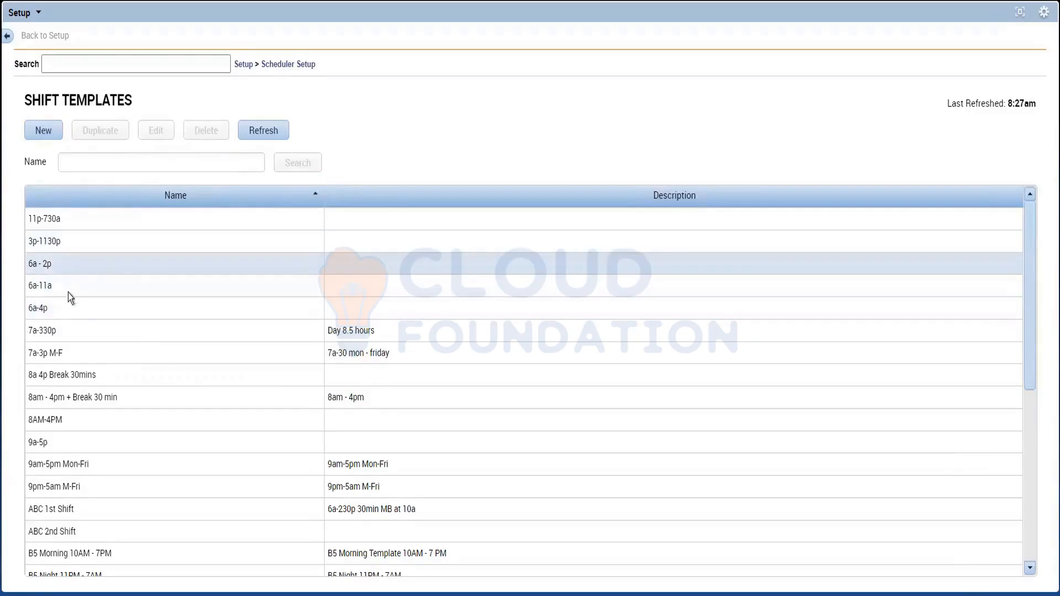
Step: Switch from Shift Templates to the Pattern Templates list within Scheduler Setup
left_click(293, 65)
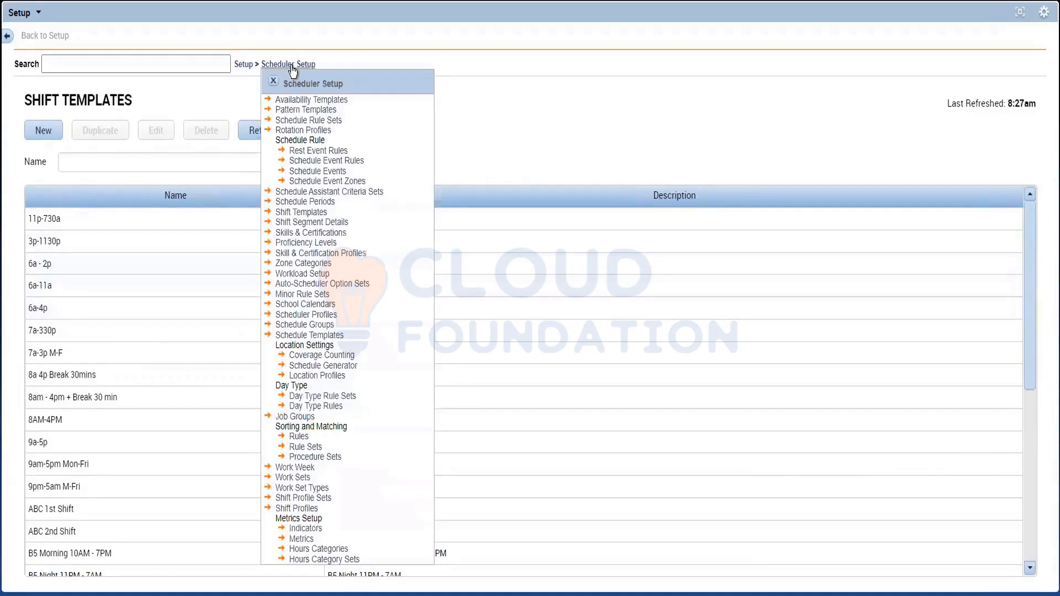
left_click(304, 111)
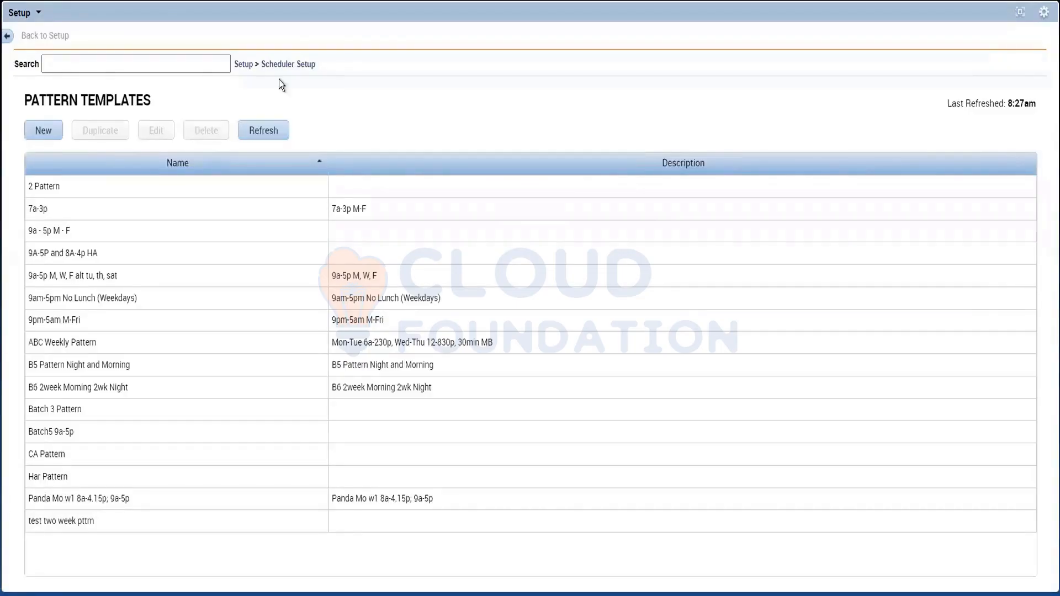
Step: Start a new pattern template
left_click(44, 134)
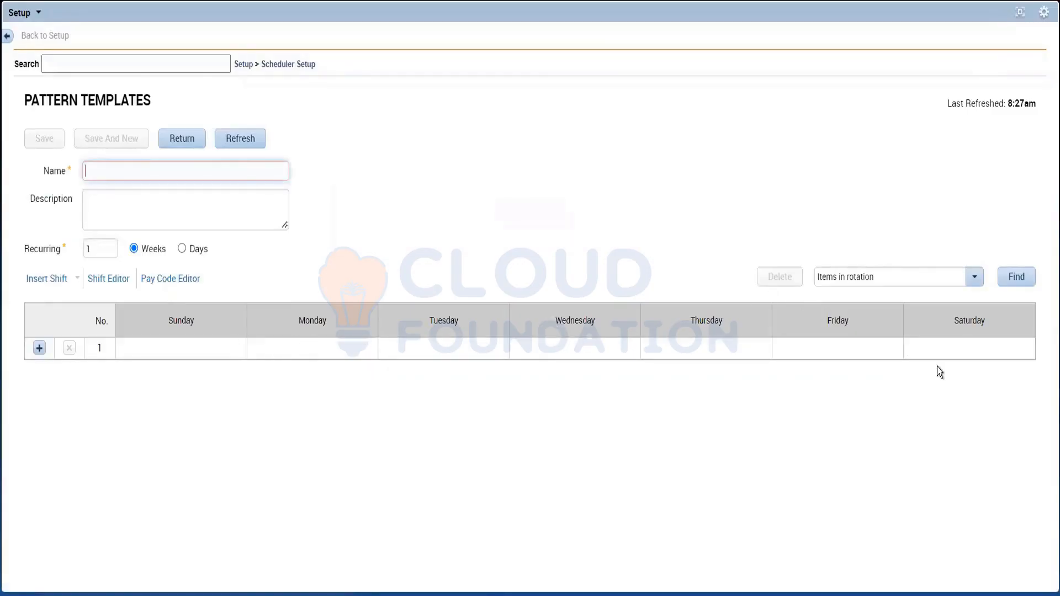
left_click(313, 349)
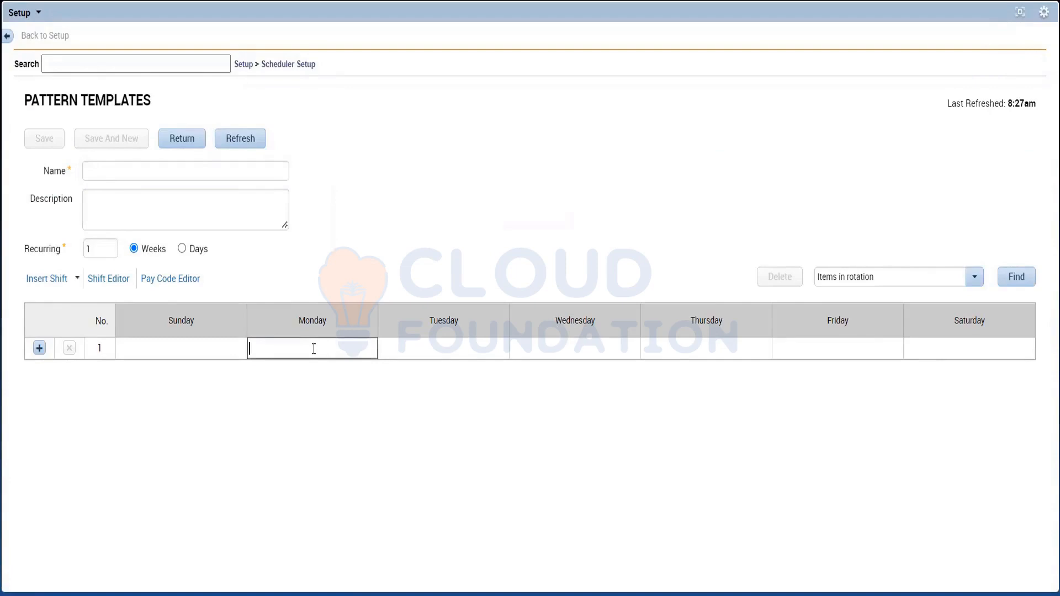
type("11")
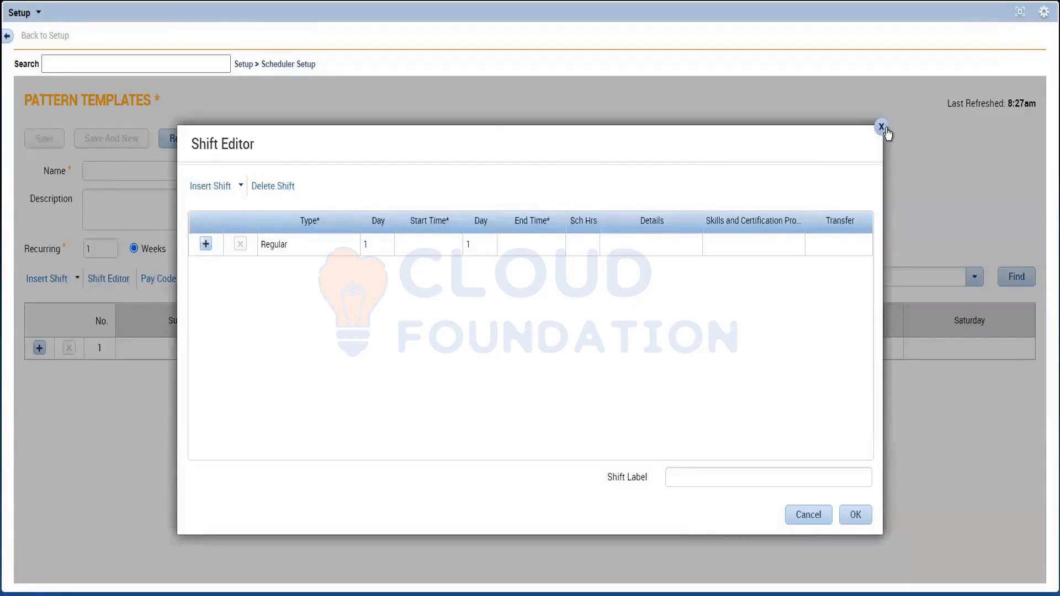
left_click(882, 127)
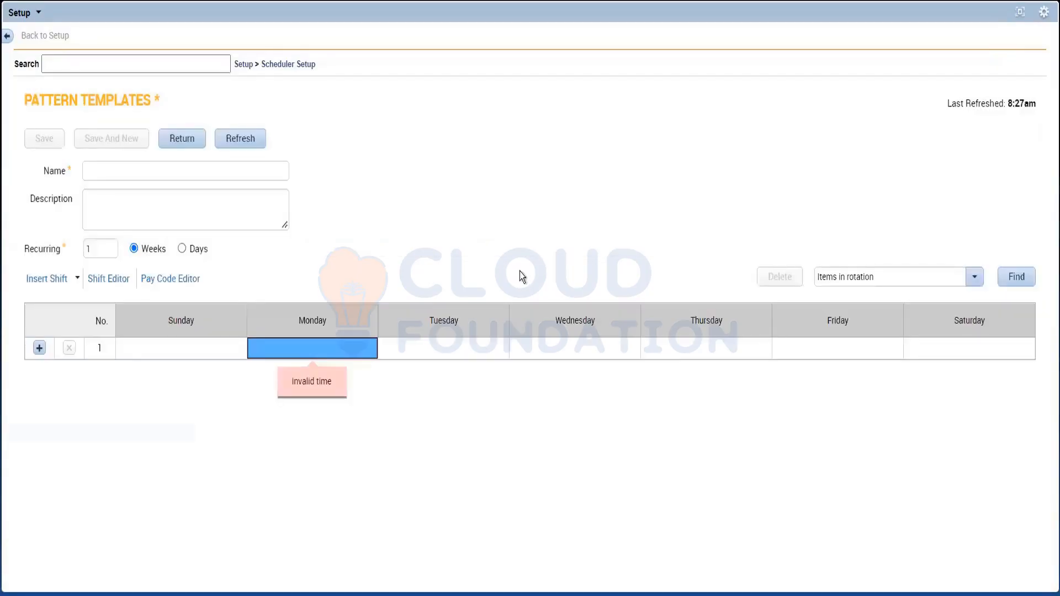
left_click(296, 353)
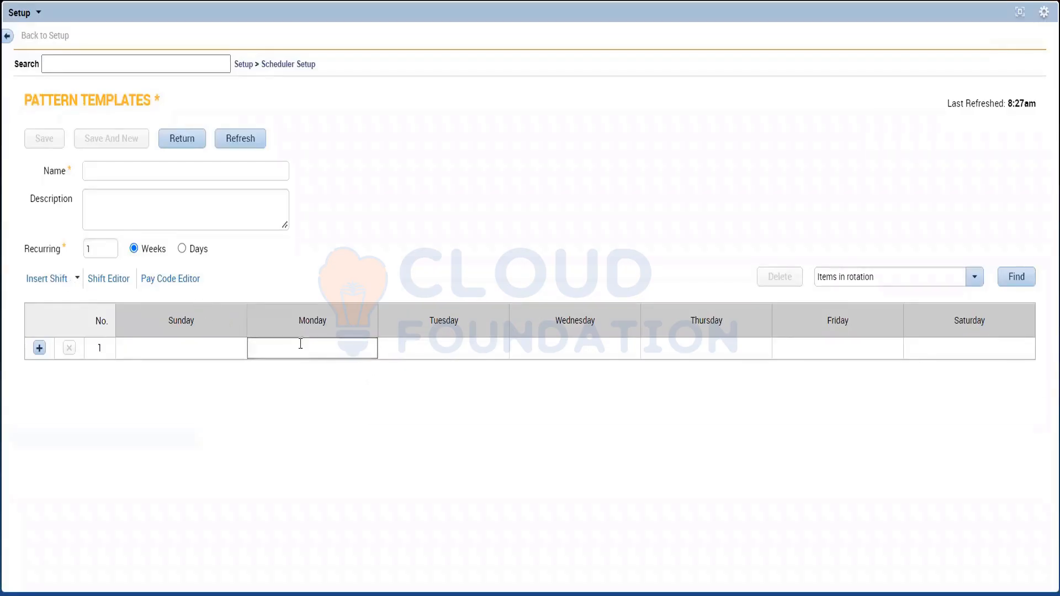
left_click(321, 448)
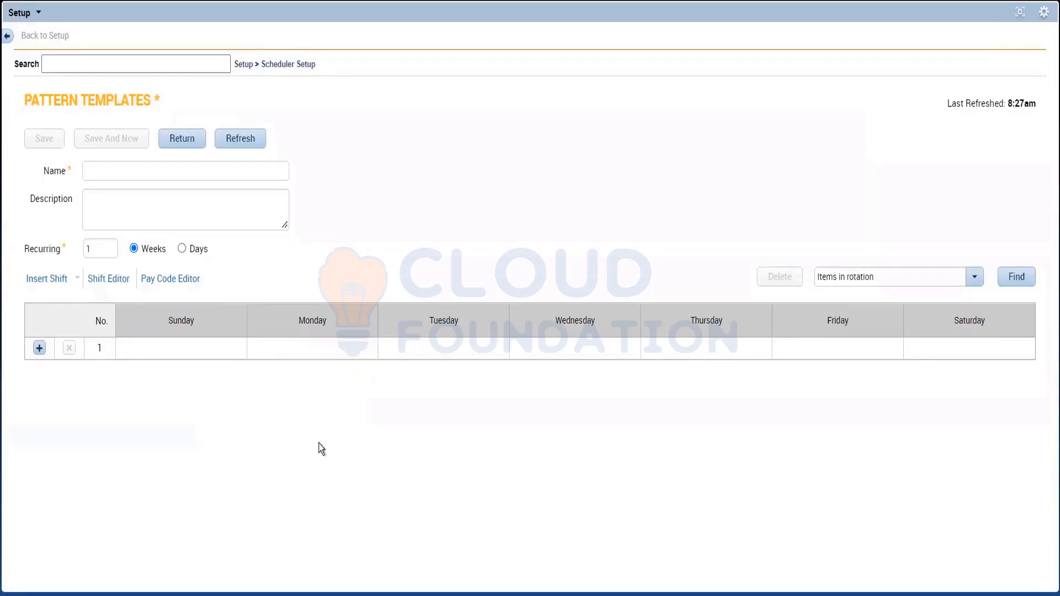
Step: Check the Monday hours in the Notepad notes and insert the "6a - 2p" shift template on the pattern's Monday
left_click(299, 350)
key("alt+Tab")
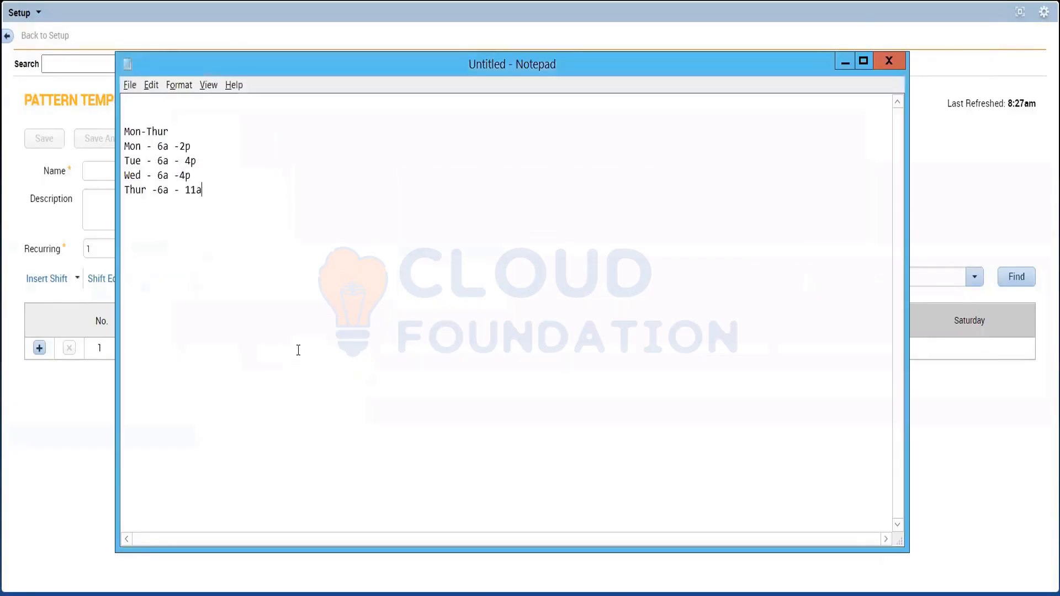
double_click(188, 147)
key("ctrl+c")
key("alt+Tab")
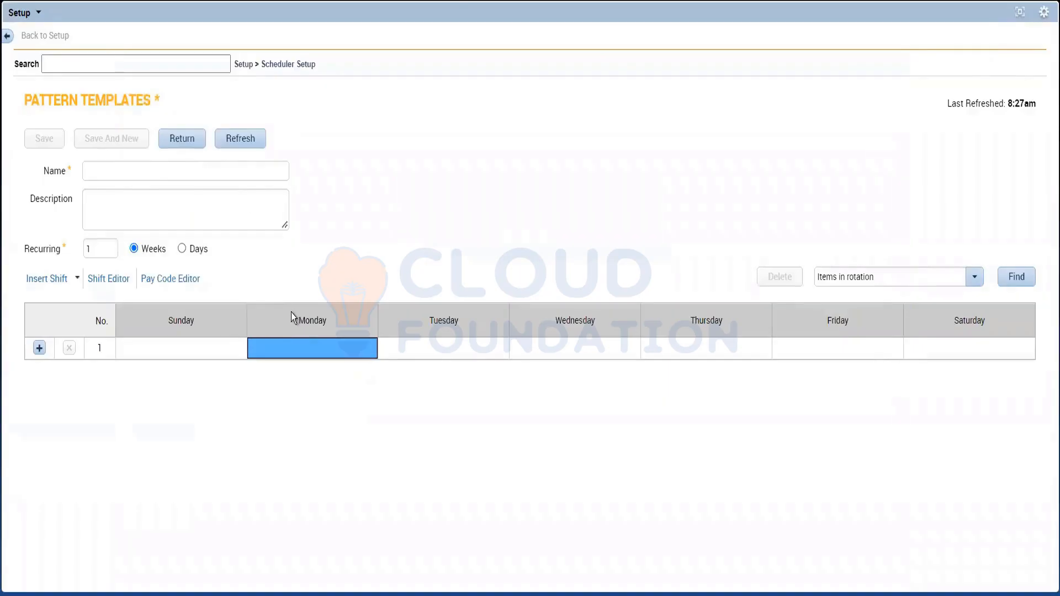
left_click(63, 283)
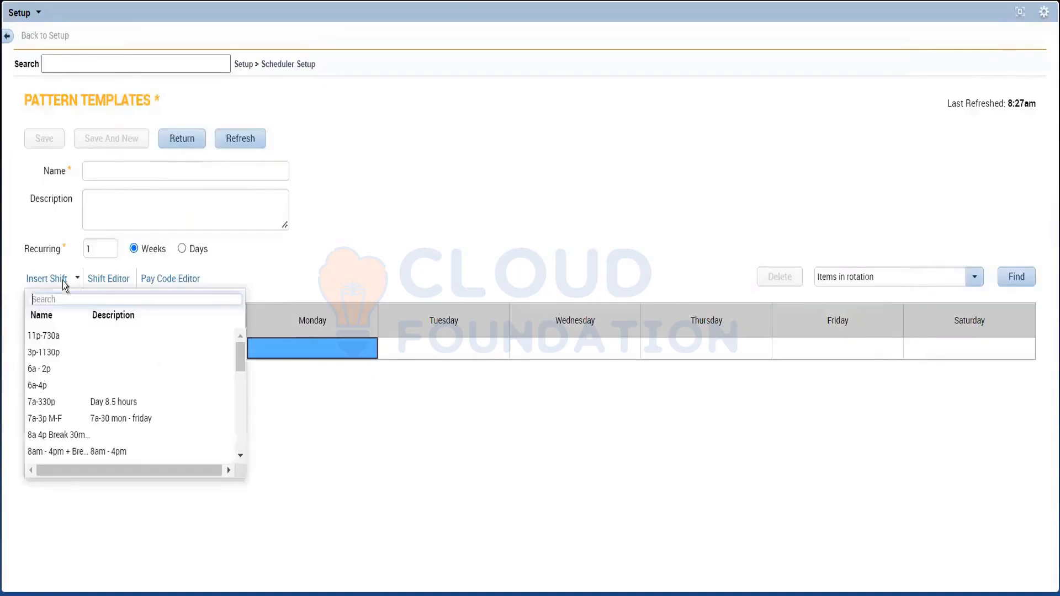
left_click(46, 370)
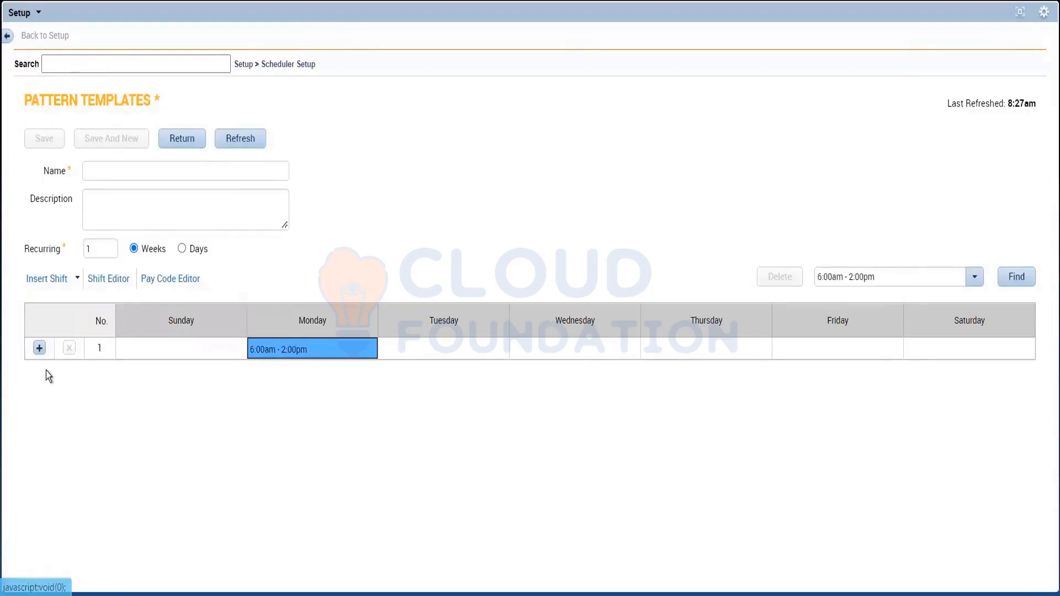
Step: Check the Tuesday hours in the Notepad notes and insert the "6a-4p" shift template on the pattern's Tuesday
key("alt+Tab")
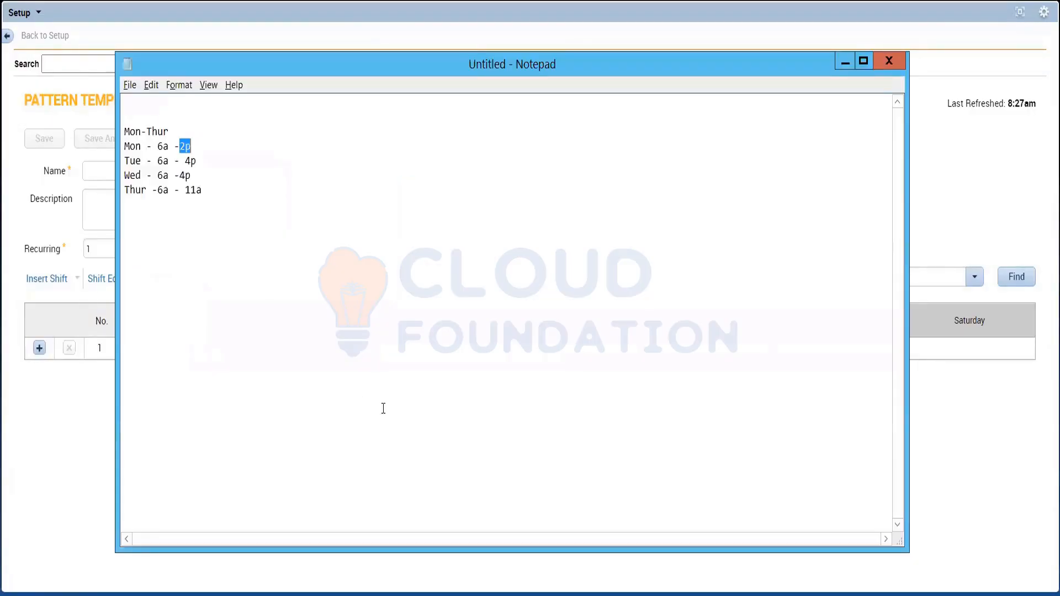
key("alt+Tab")
left_click(427, 350)
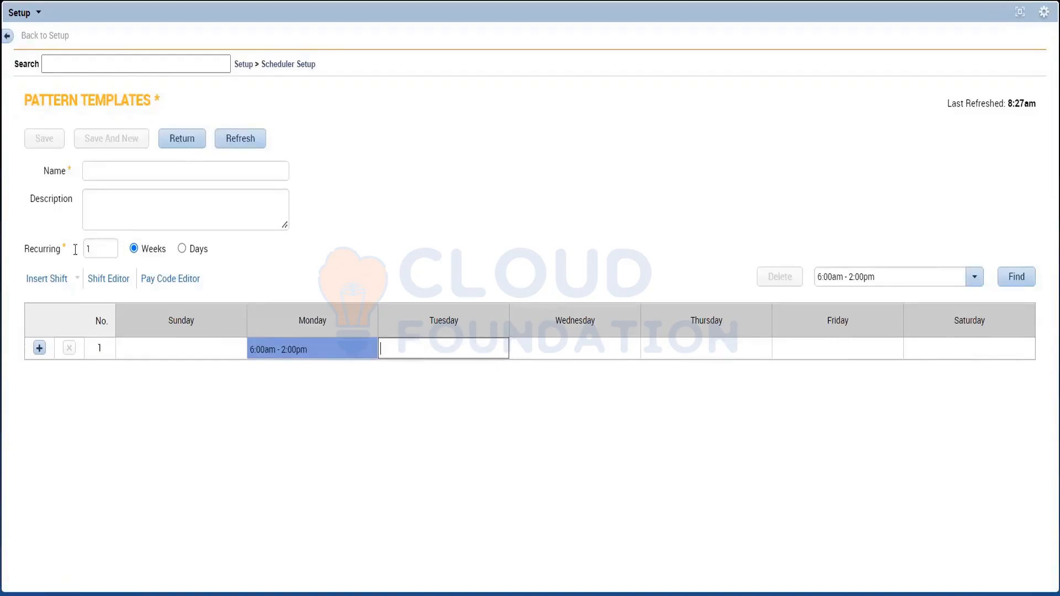
left_click(42, 278)
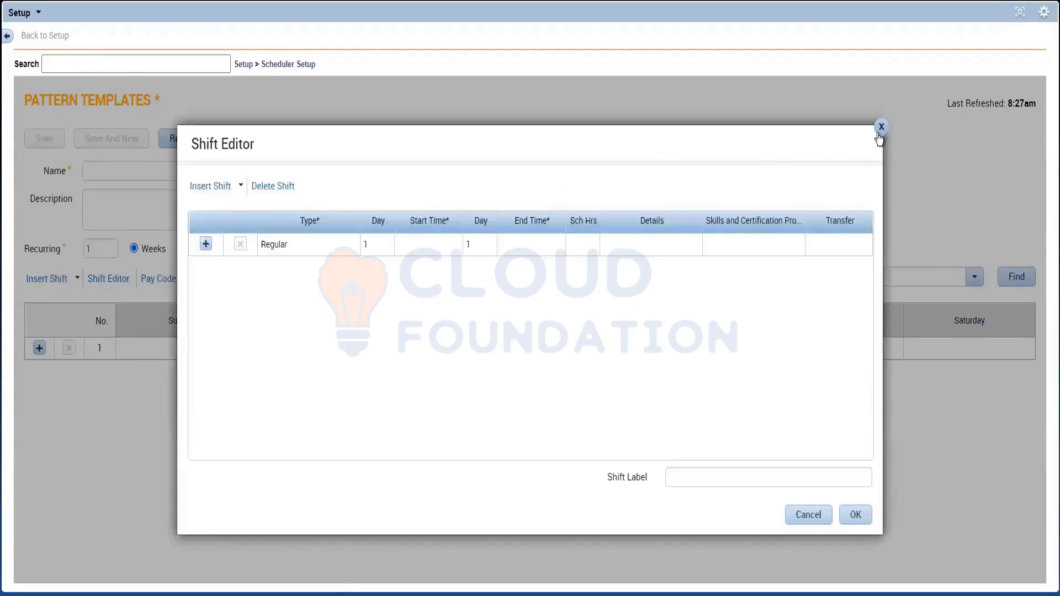
left_click(881, 128)
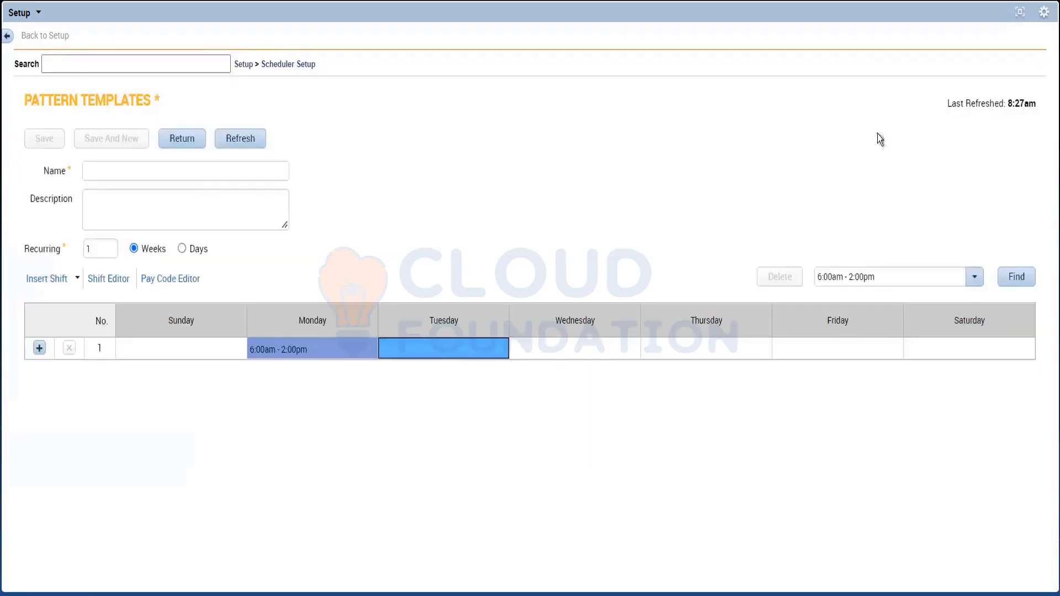
left_click(41, 283)
left_click(42, 283)
left_click(41, 282)
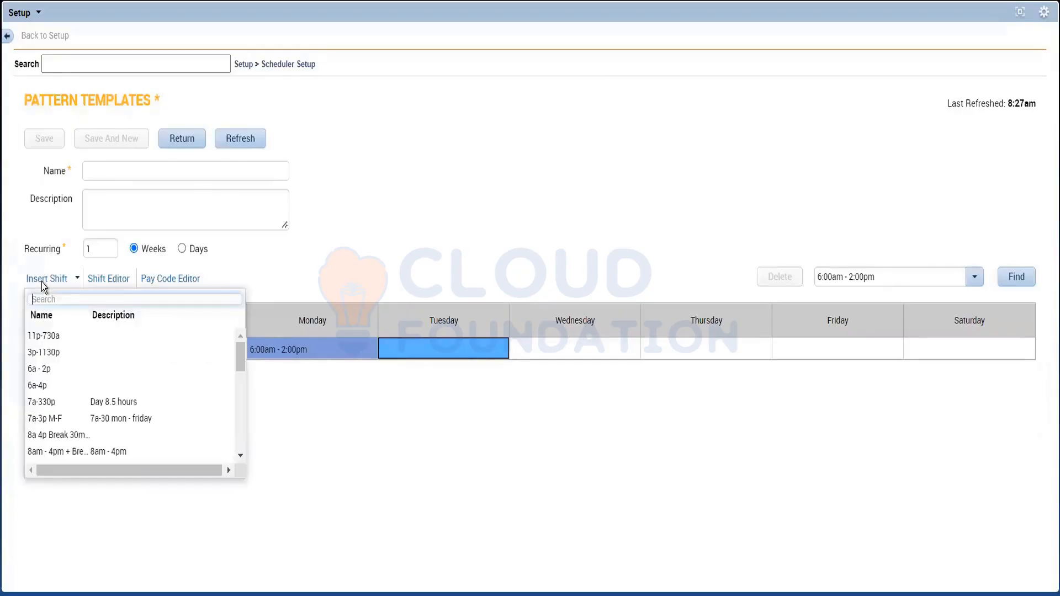
left_click(43, 388)
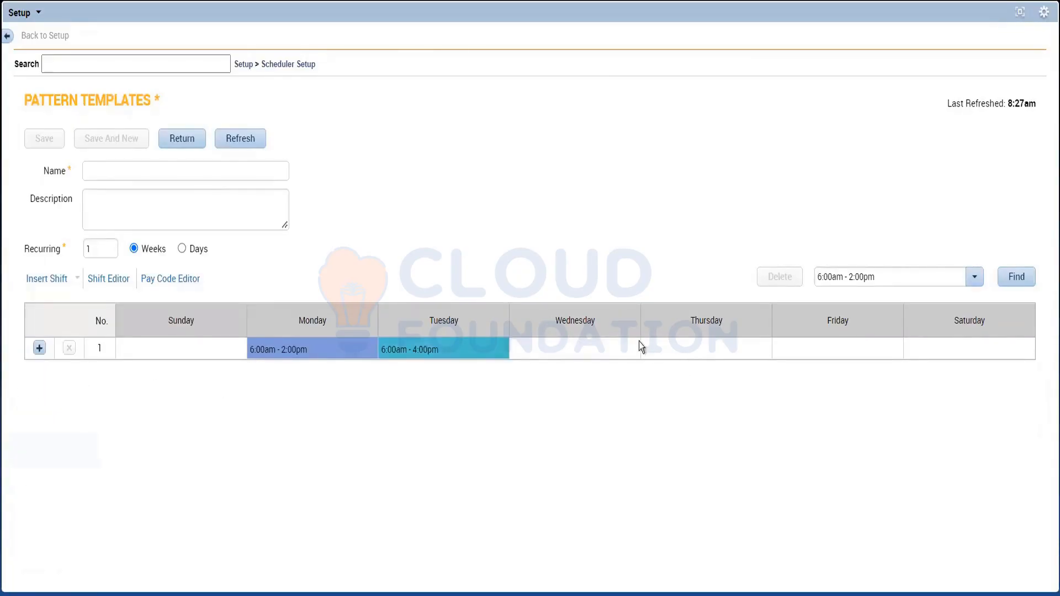
Step: Copy Tuesday's 6:00am - 4:00pm shift and paste it into Wednesday
right_click(462, 348)
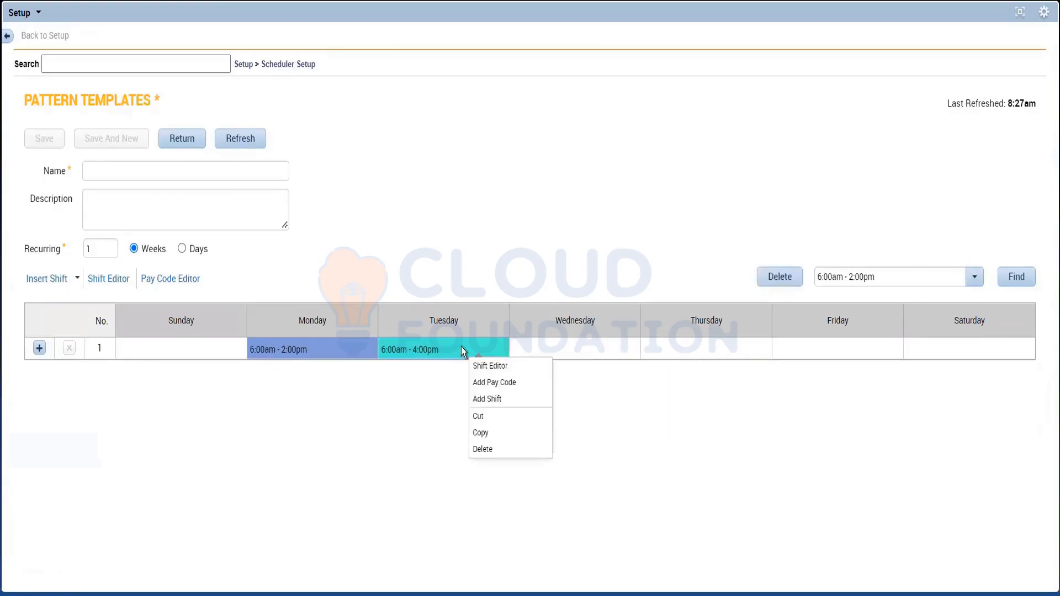
left_click(482, 433)
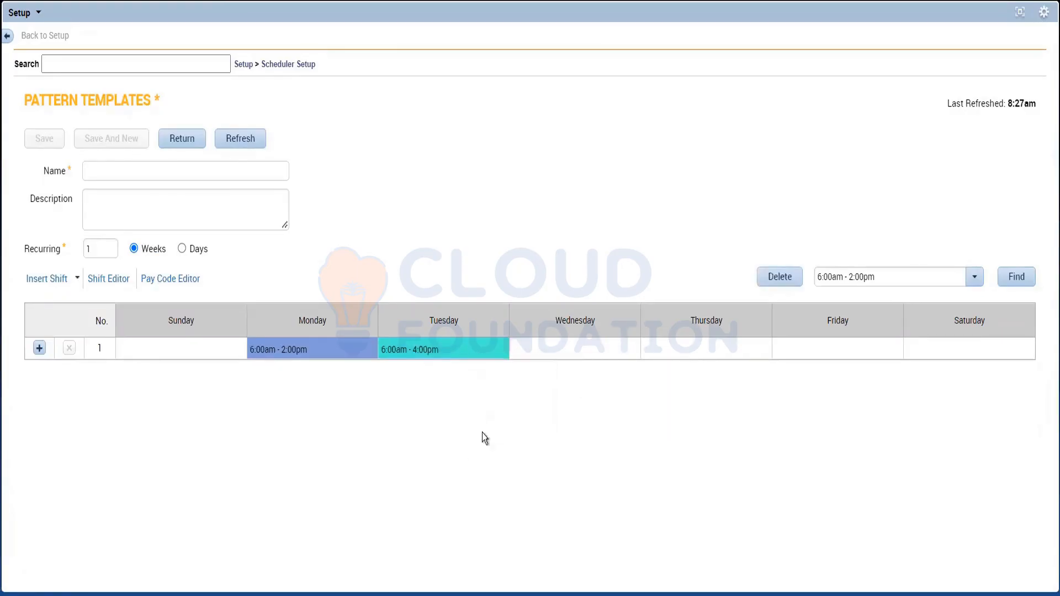
right_click(403, 354)
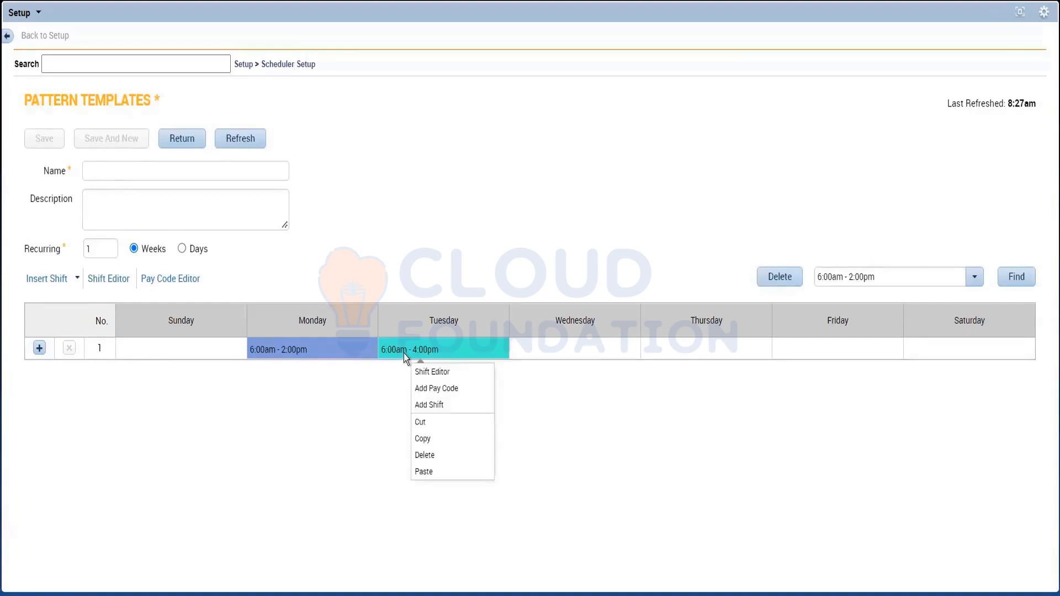
left_click(423, 439)
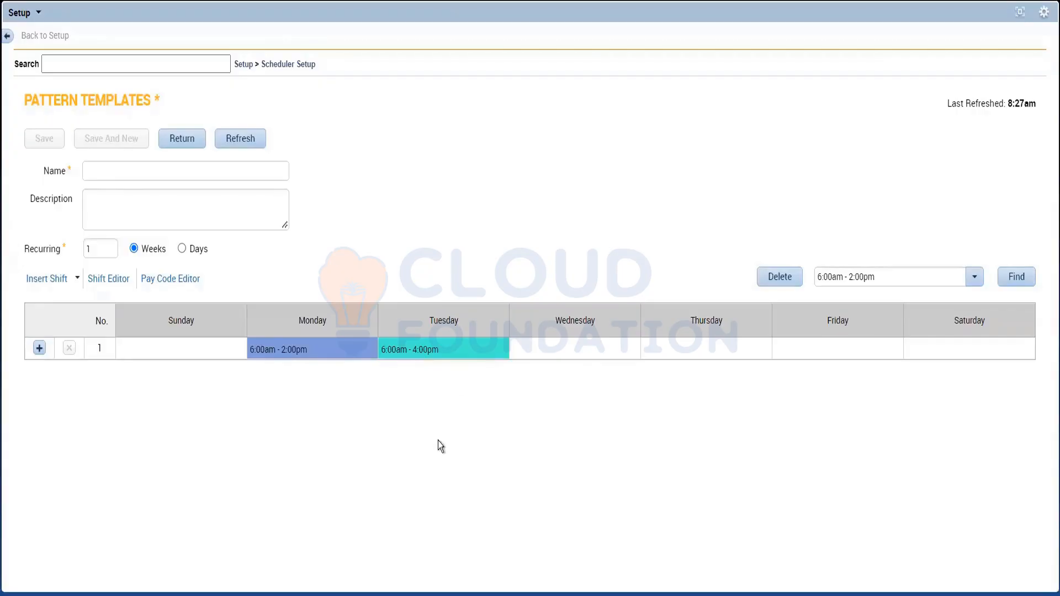
right_click(542, 350)
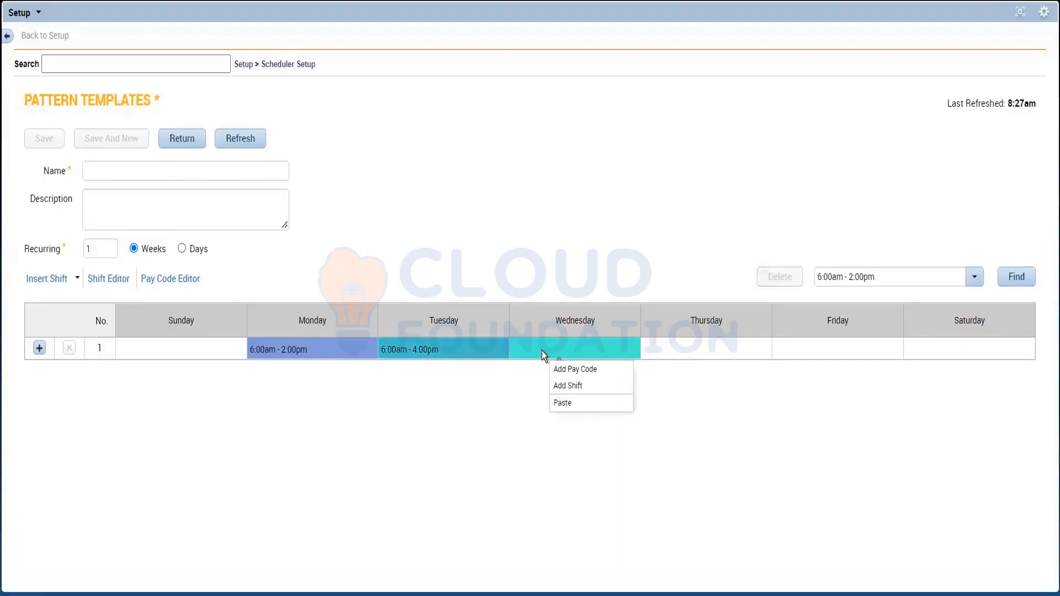
left_click(589, 407)
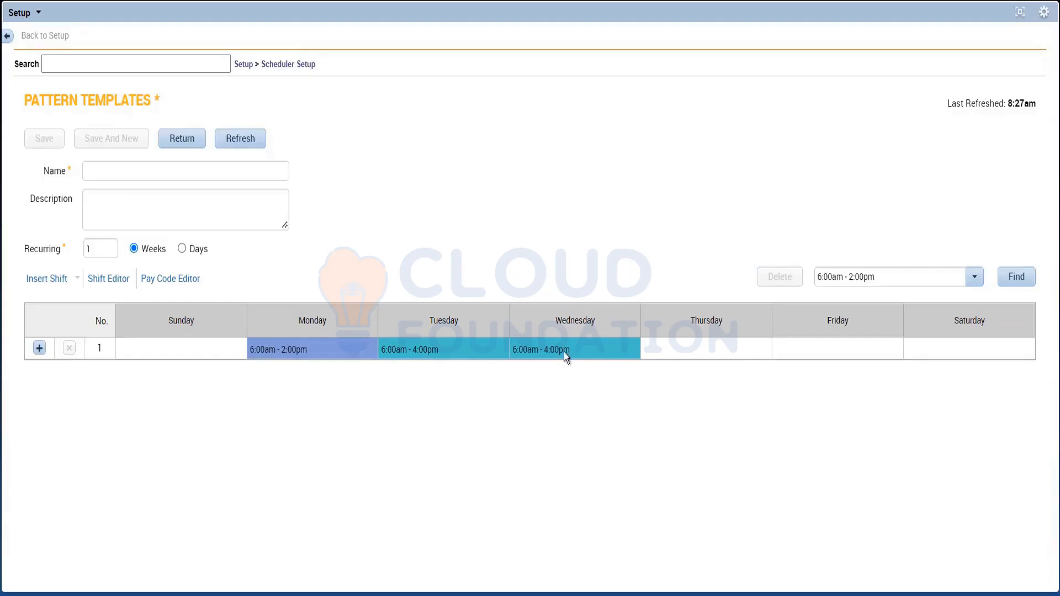
Step: Review Wednesday's shift in the Shift Editor and re-enter its hours directly in the grid as 6a-4p
double_click(589, 348)
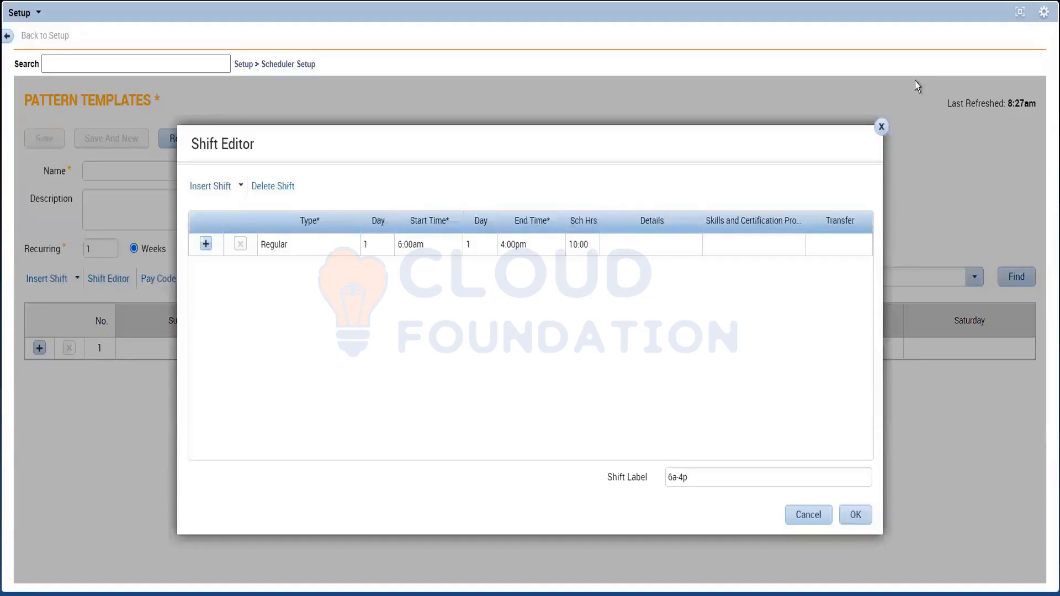
left_click(881, 126)
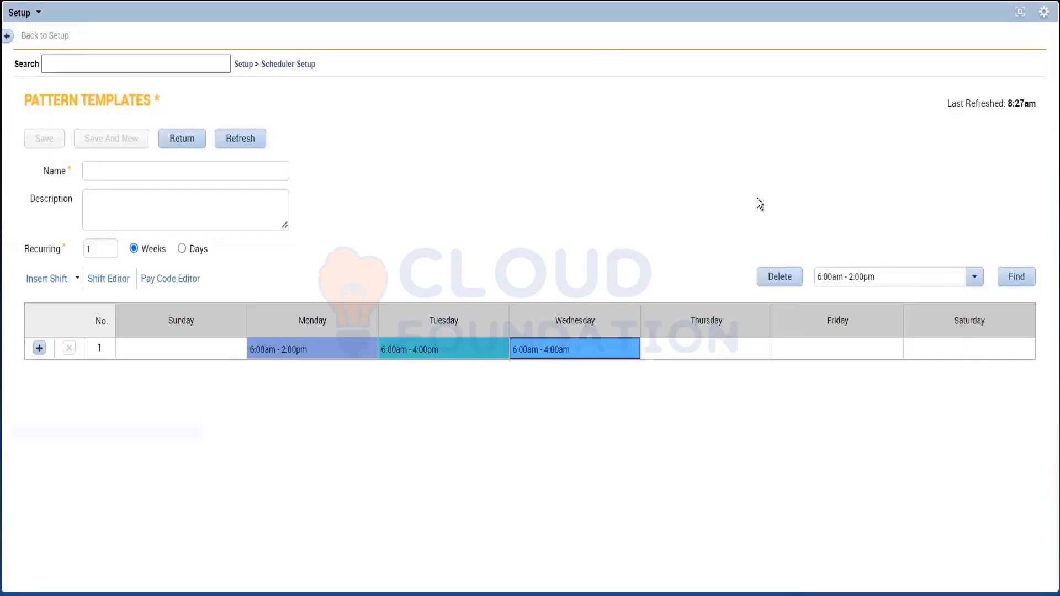
left_click(572, 351)
key("BackSpace")
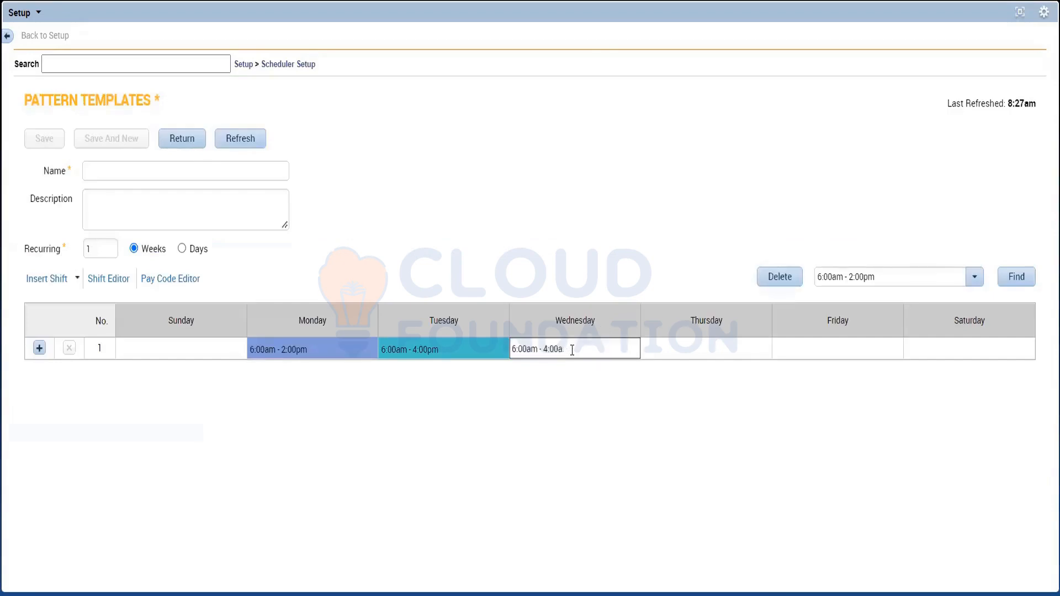
key("BackSpace")
key("BackSpace")
key("BackSpace")
key("BackSpace")
key("BackSpace")
key("BackSpace")
key("BackSpace")
key("BackSpace")
key("BackSpace")
key("BackSpace")
key("BackSpace")
key("BackSpace")
key("BackSpace")
key("BackSpace")
type("6a-4p")
left_click(553, 410)
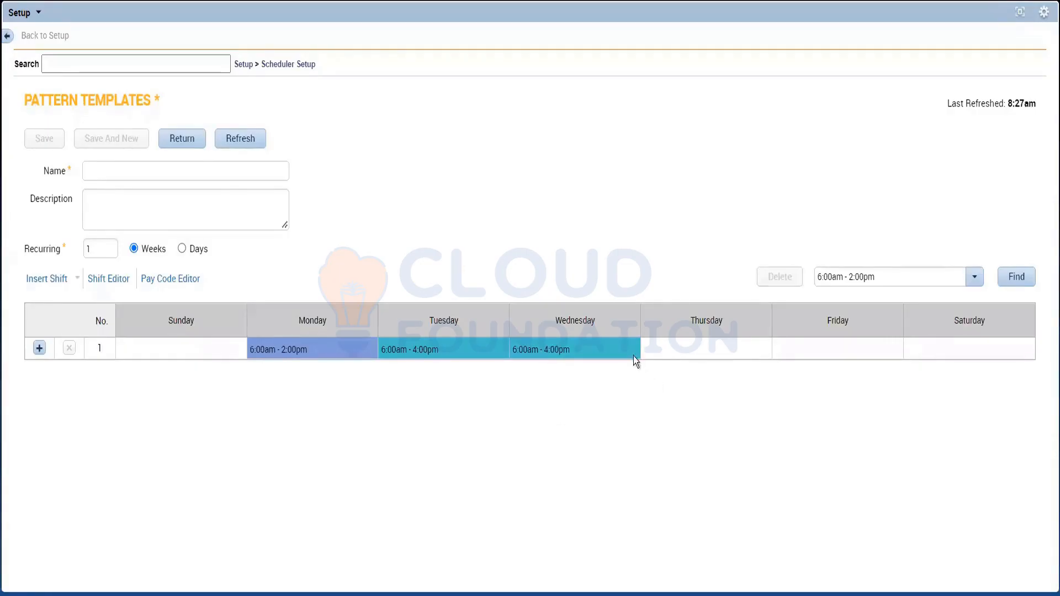
Step: Clear Wednesday's shift and insert the "6a-4p" shift template in its place
double_click(618, 350)
key("BackSpace")
key("BackSpace")
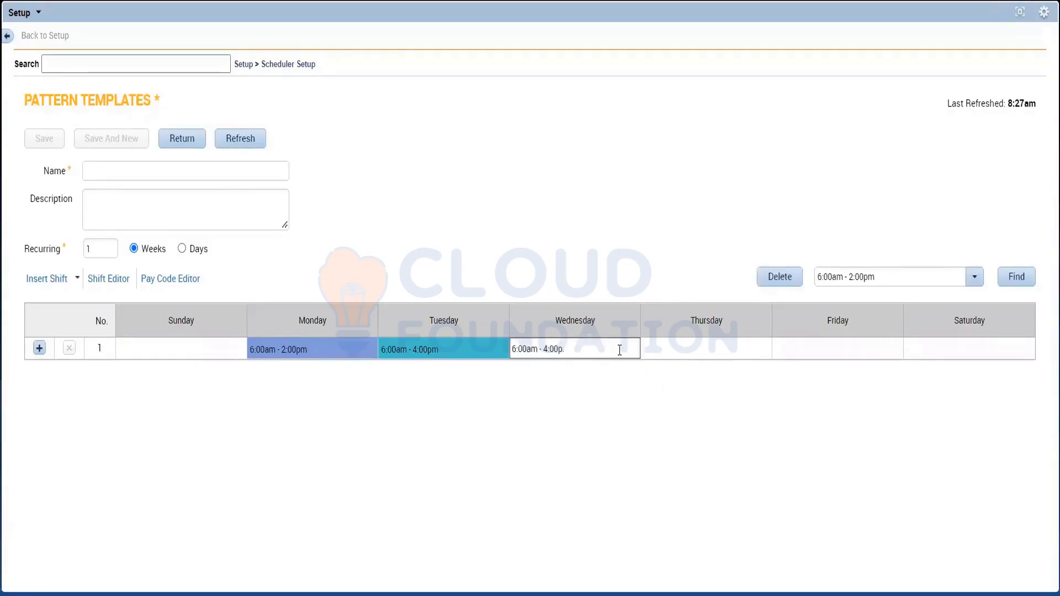
key("BackSpace")
key("BackSpace")
key("BackSpace")
key("BackSpace")
key("BackSpace")
key("BackSpace")
key("BackSpace")
key("BackSpace")
key("BackSpace")
key("BackSpace")
key("BackSpace")
key("BackSpace")
key("BackSpace")
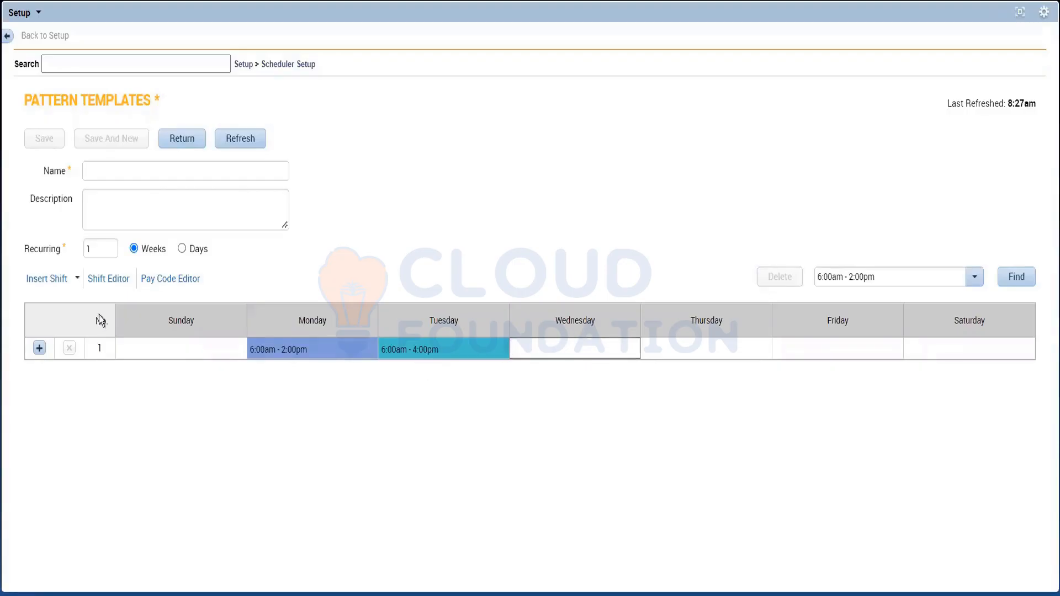
left_click(56, 281)
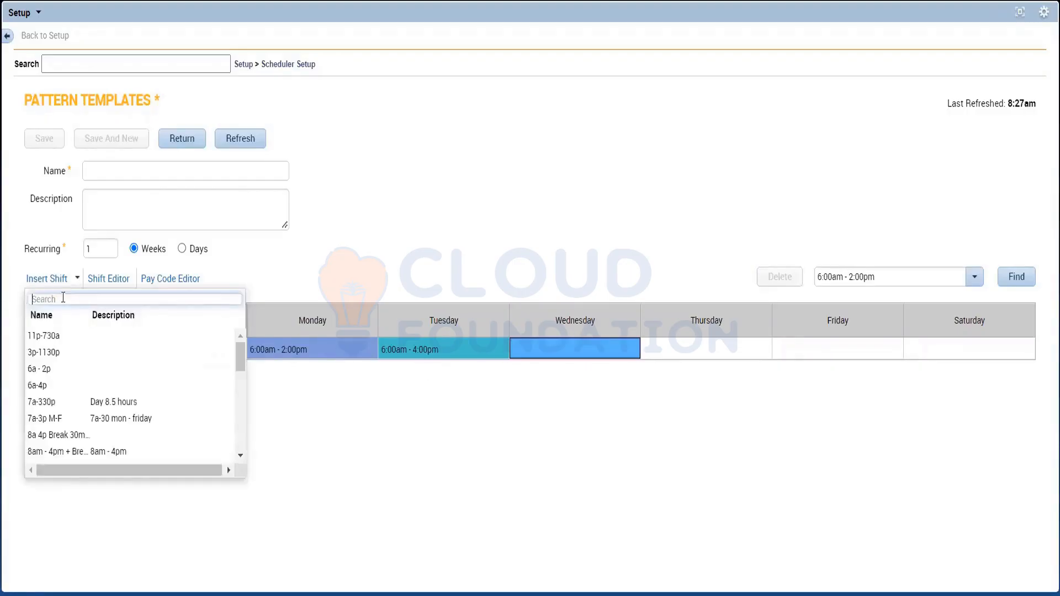
left_click(46, 388)
left_click(351, 468)
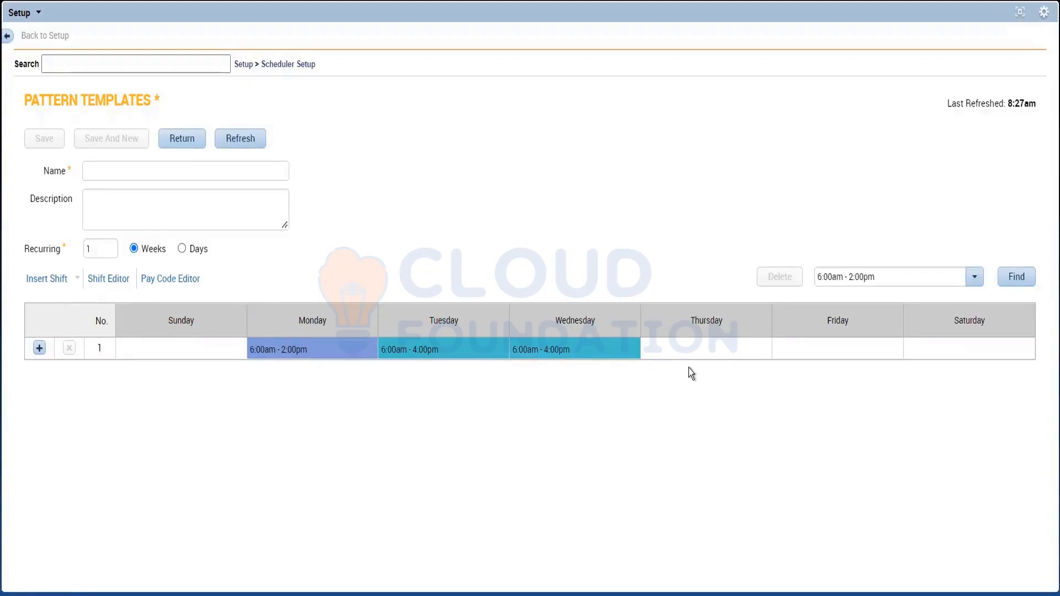
Step: Search the insertable shift templates for "6a" to find a shift for Thursday
left_click(680, 355)
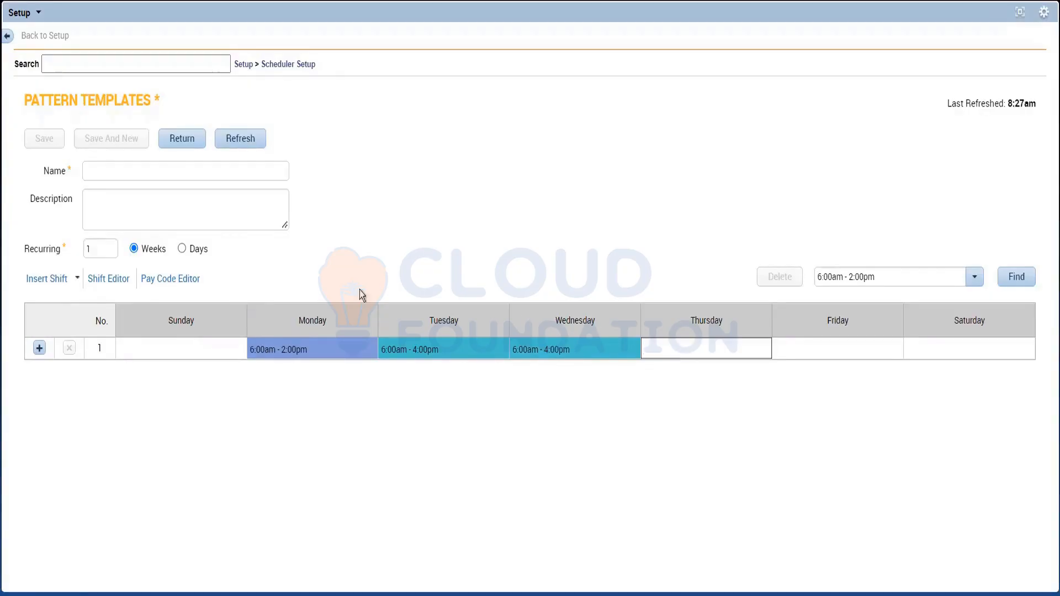
left_click(55, 280)
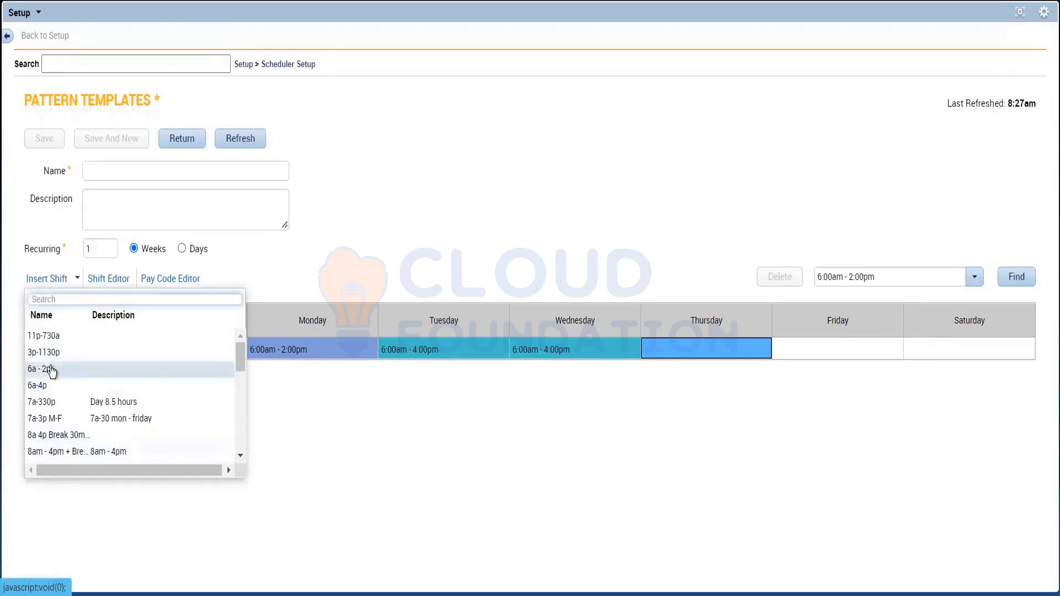
left_click(65, 299)
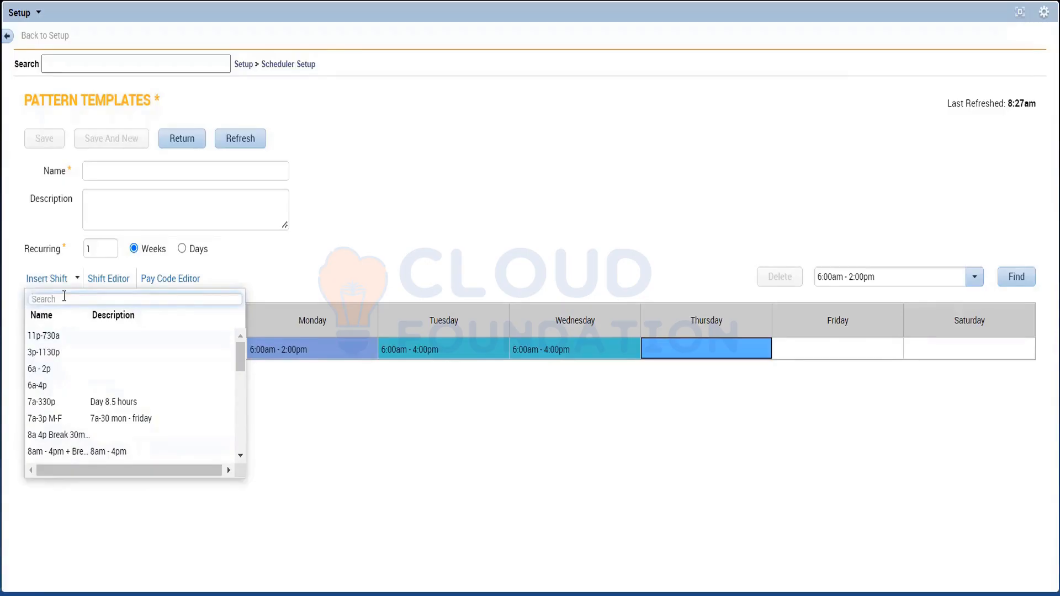
type("6a")
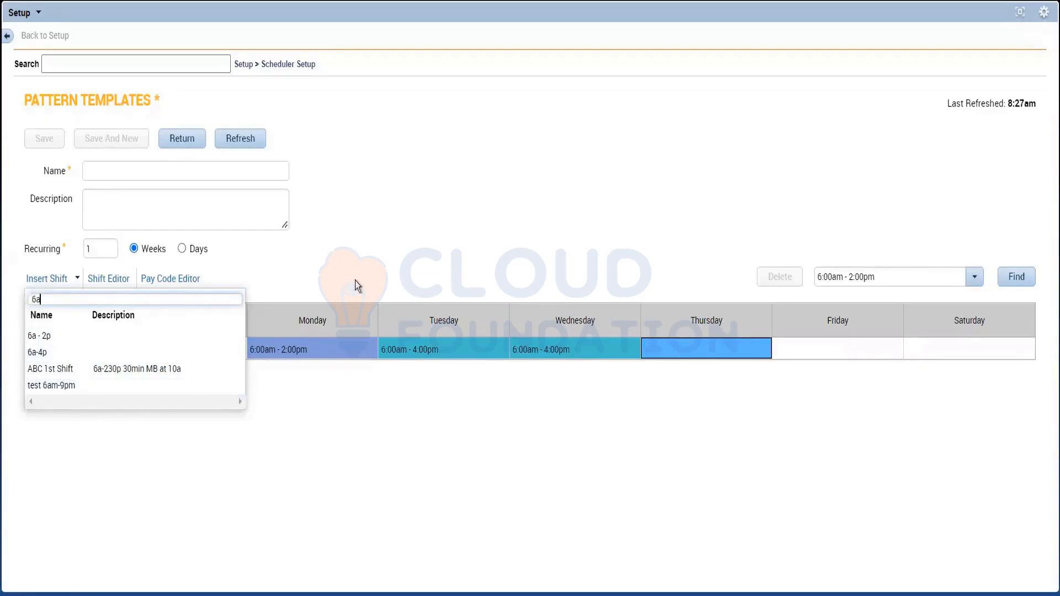
left_click(333, 270)
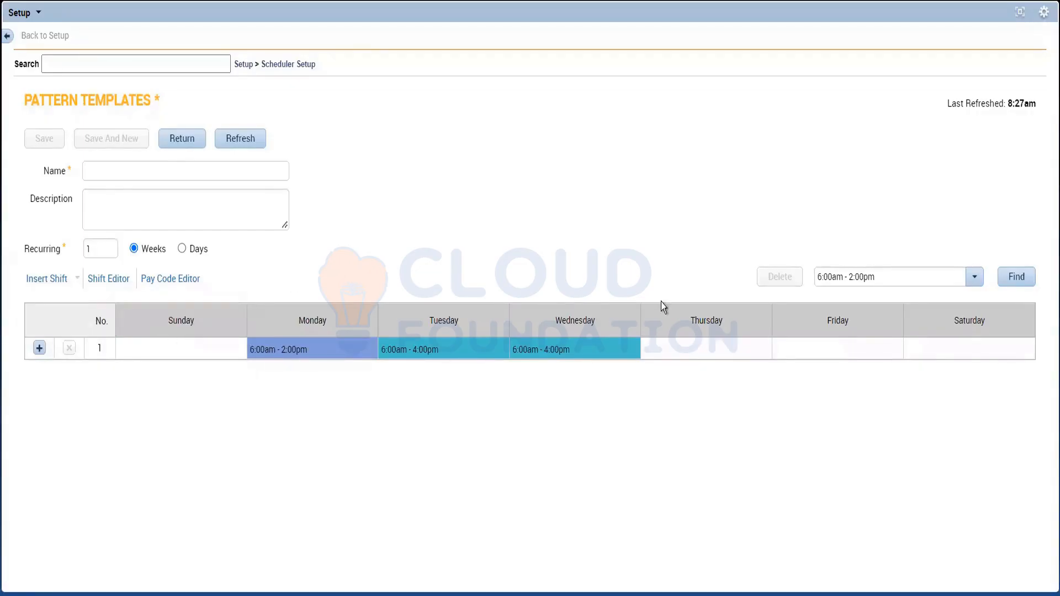
Step: Look through the full list of insertable shift templates for one that fits Thursday's hours
left_click(673, 353)
left_click(673, 357)
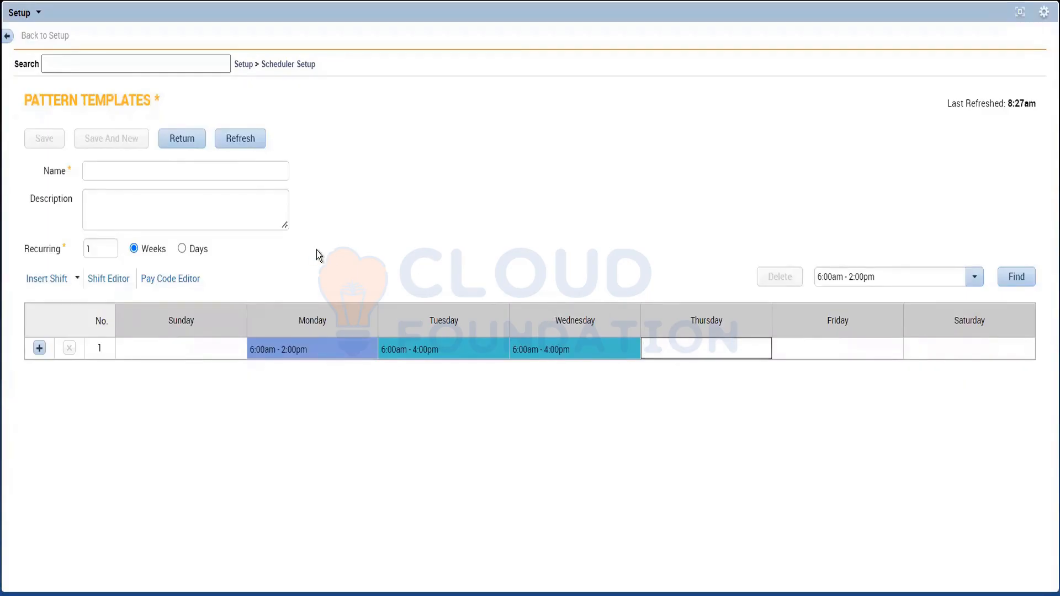
left_click(967, 283)
left_click(969, 283)
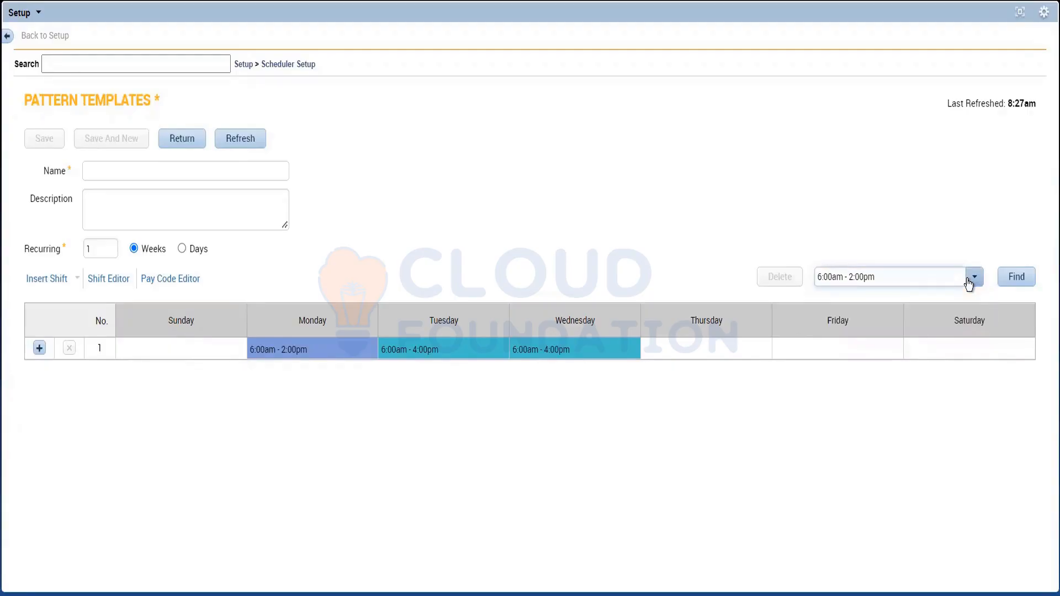
left_click(49, 280)
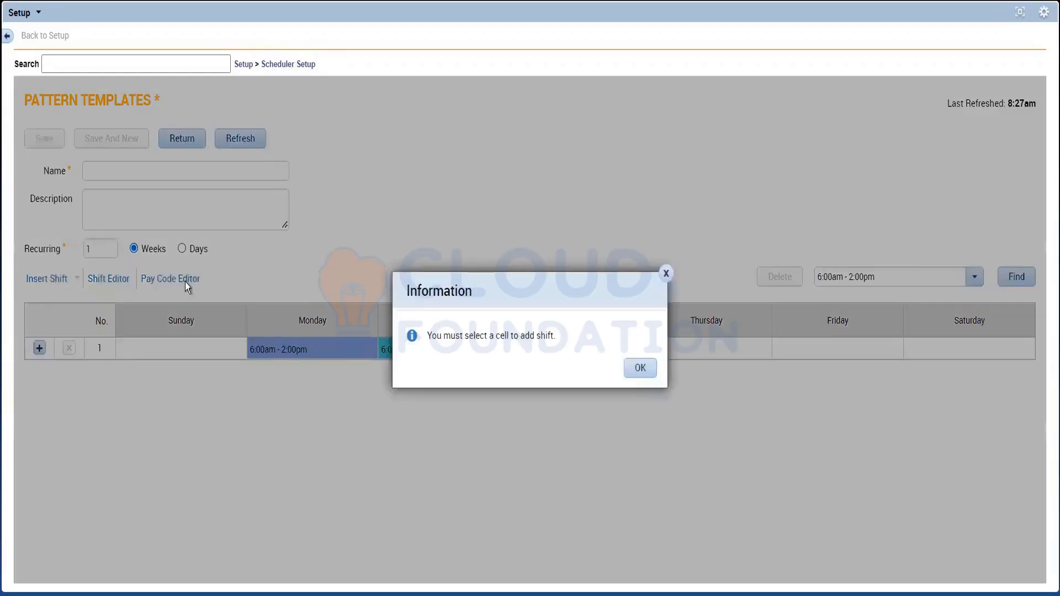
left_click(642, 369)
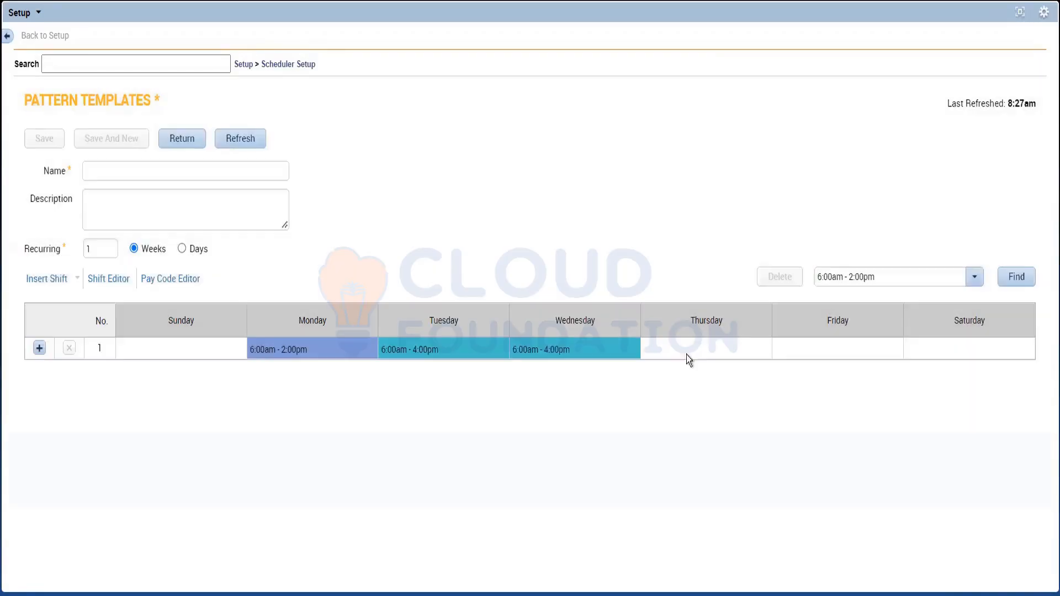
left_click(707, 356)
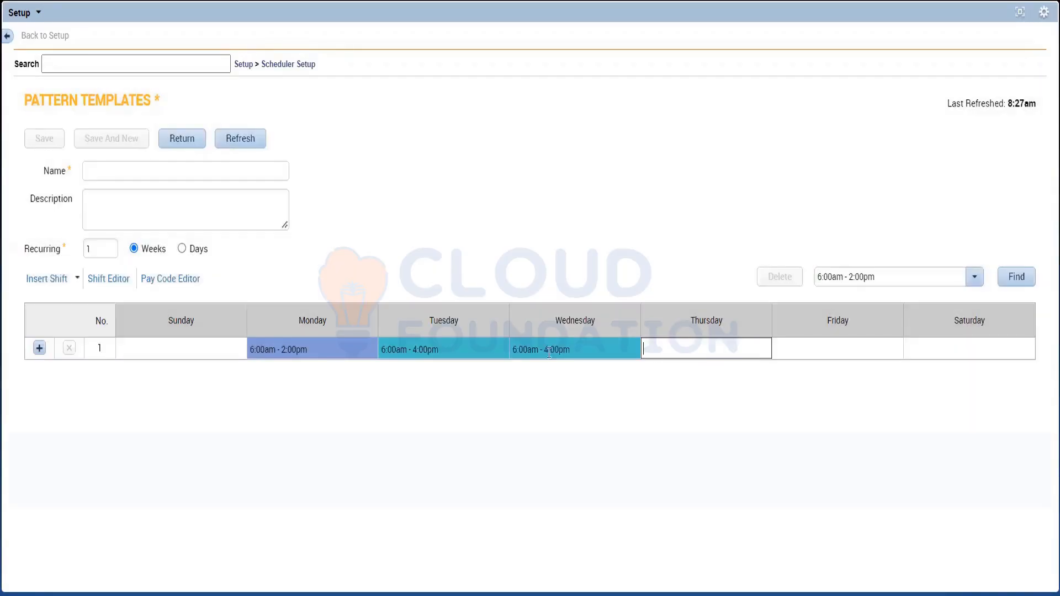
left_click(58, 277)
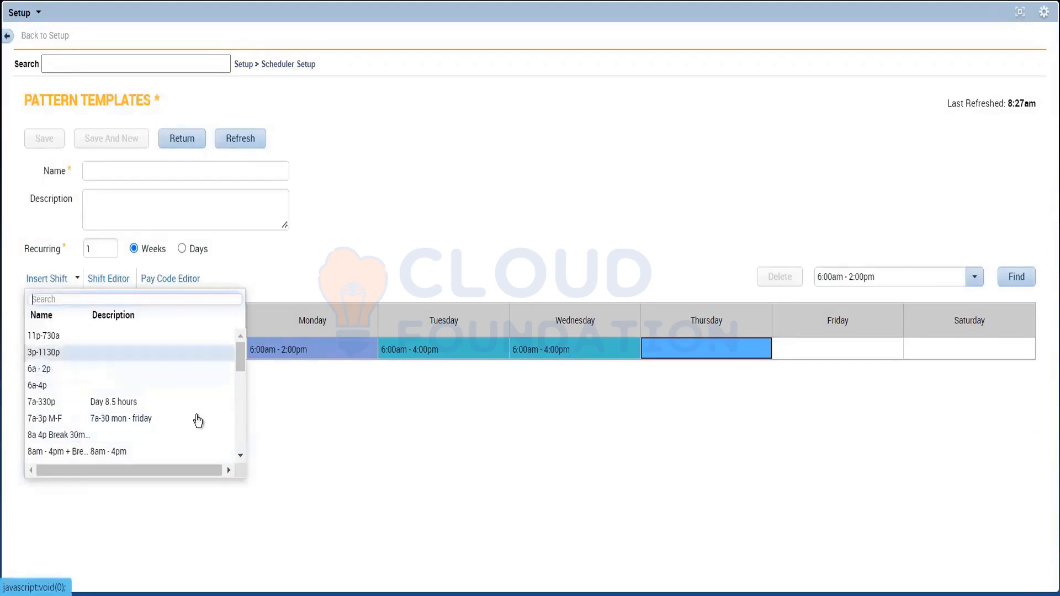
left_click_drag(241, 352, 236, 306)
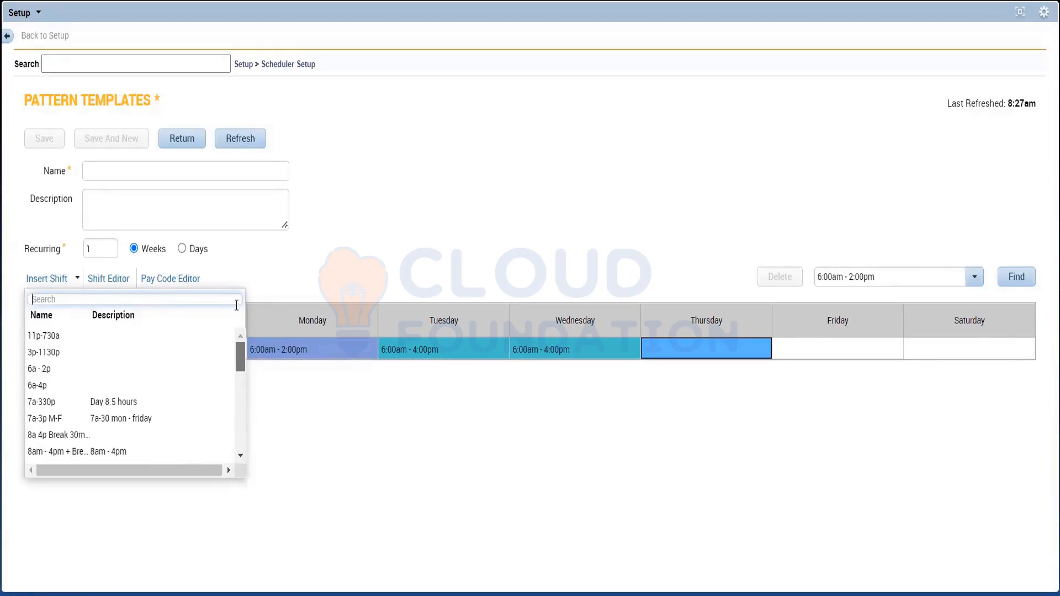
left_click(347, 446)
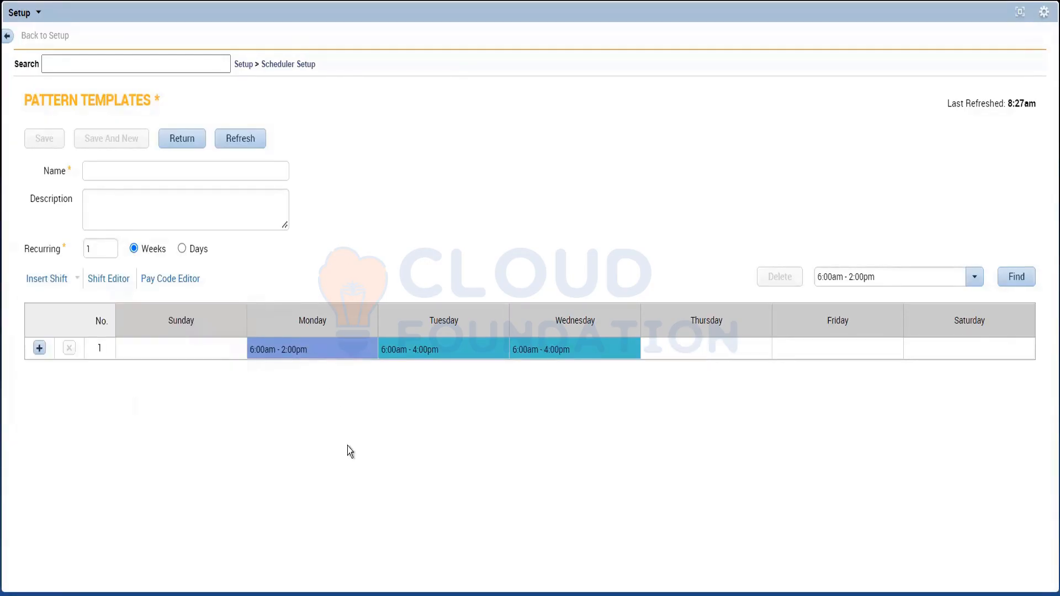
Step: Enter Thursday's shift hours directly in the pattern grid as 6a-11p
left_click(692, 345)
type("6a-11p")
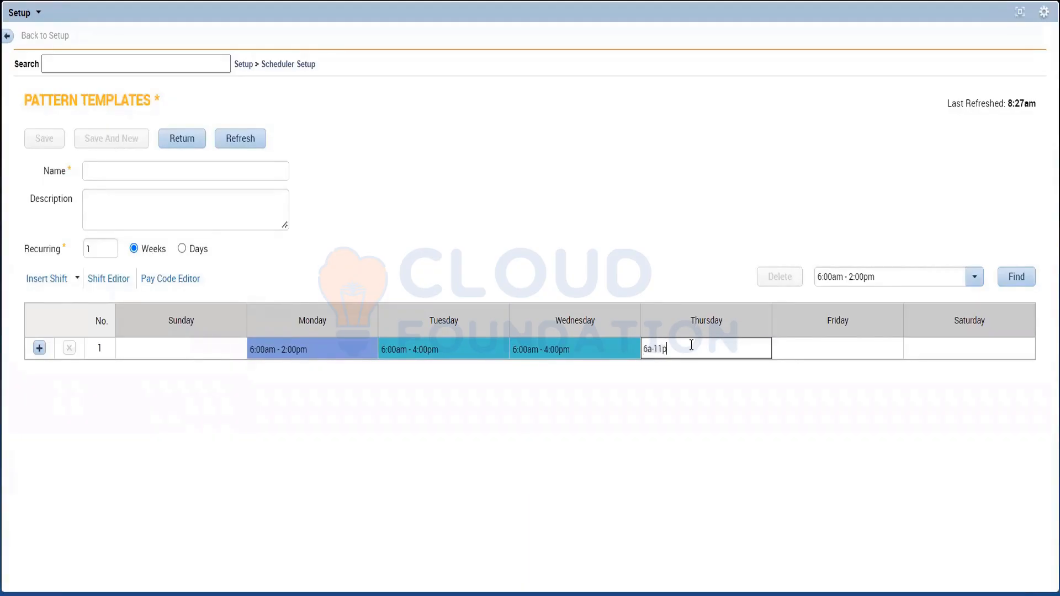
key("Return")
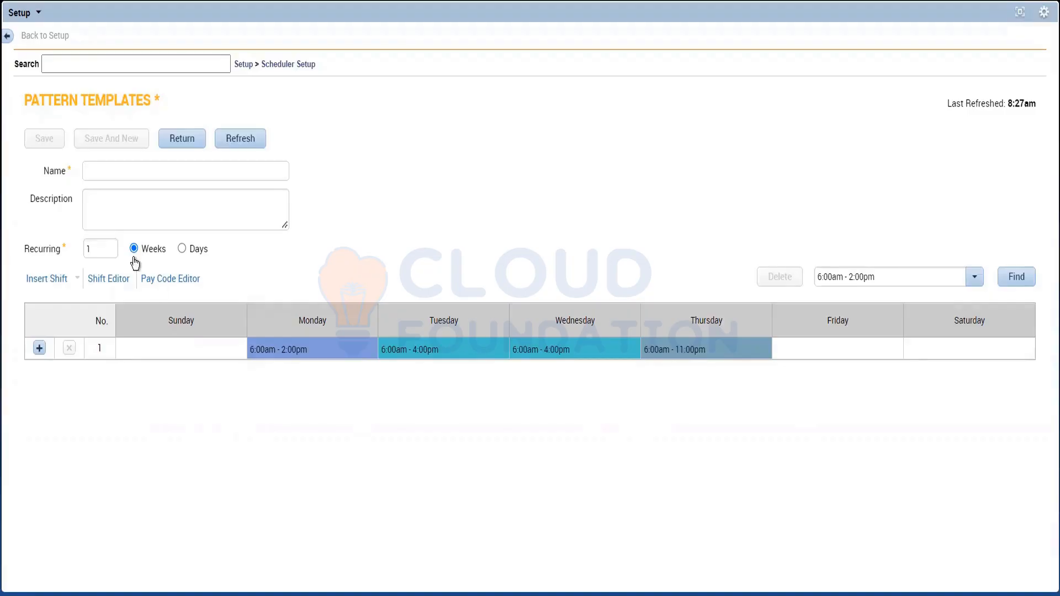
left_click(212, 169)
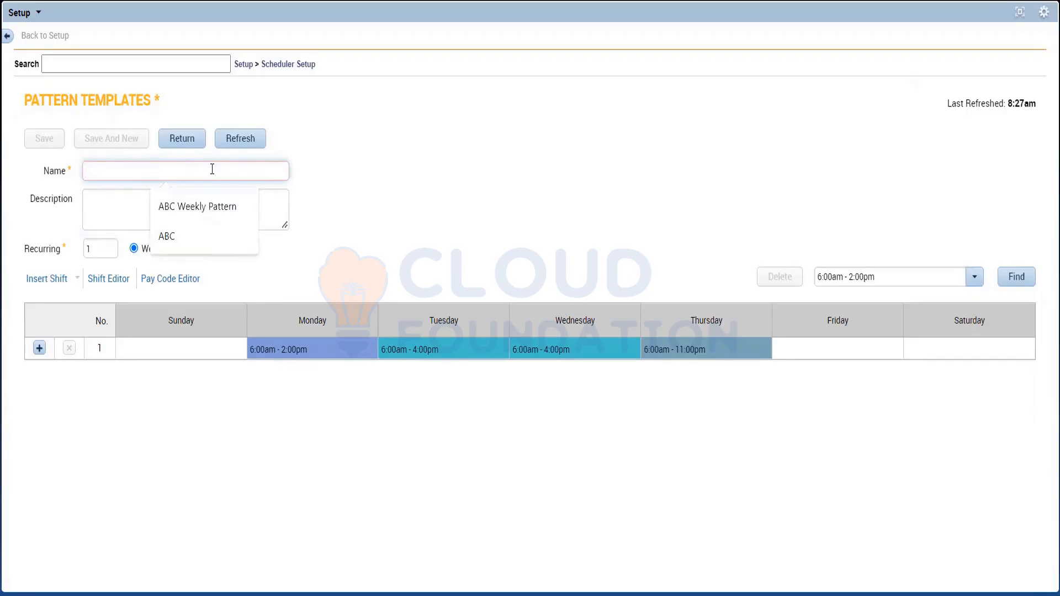
type("Chi")
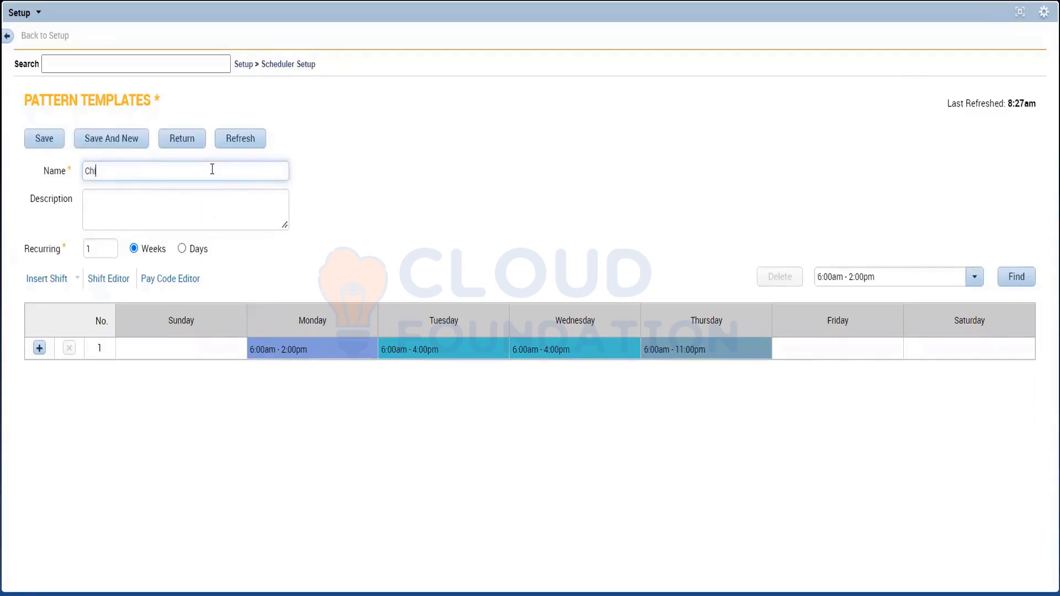
type("caga_")
type("Janitor")
key("BackSpace")
type("_")
key("BackSpace")
key("BackSpace")
key("BackSpace")
key("BackSpace")
key("BackSpace")
key("BackSpace")
key("BackSpace")
key("BackSpace")
key("BackSpace")
key("BackSpace")
key("BackSpace")
key("BackSpace")
key("BackSpace")
key("BackSpace")
key("BackSpace")
key("BackSpace")
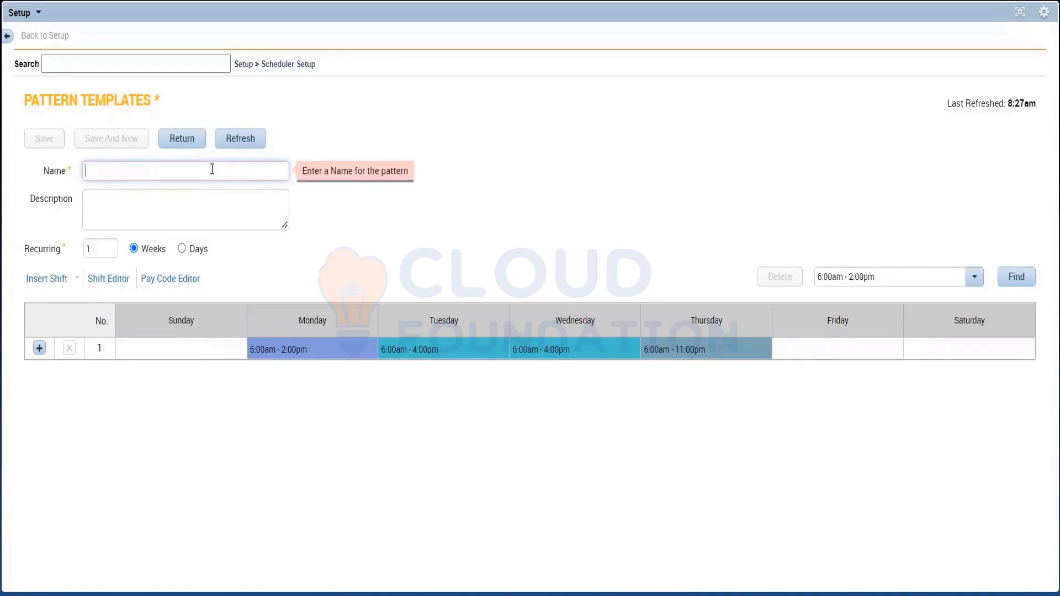
Step: Name the pattern template after its days and hours, as "Mon_Thur_6a_2p Mon_ 4p_tu_w"
type("Mon")
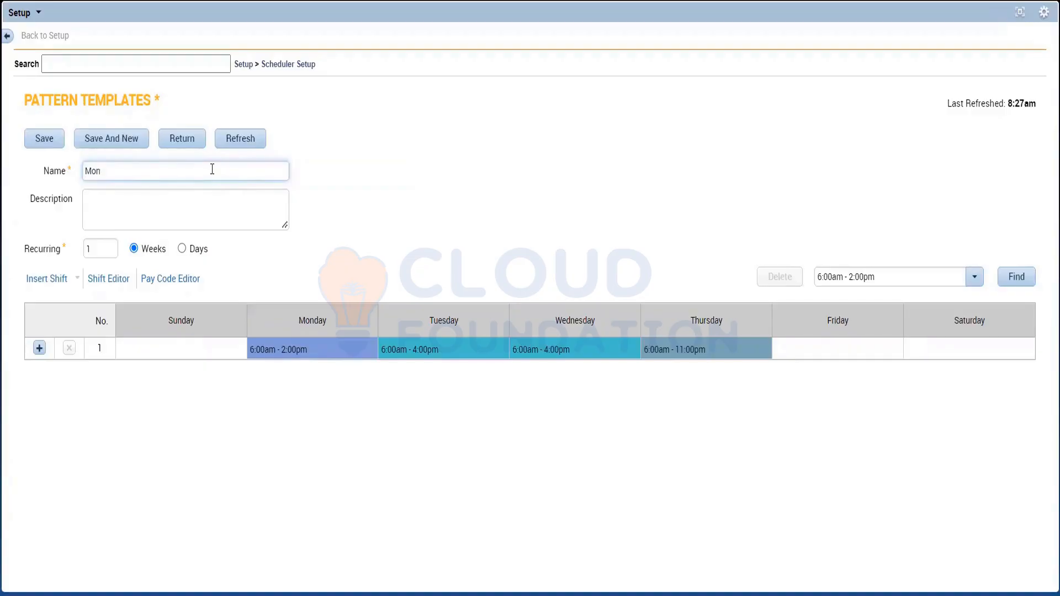
type("_Thurs")
key("BackSpace")
type("_6a")
type("_")
type("2")
type("p")
type(" Mon")
type("_")
type(" 6")
type("a")
key("BackSpace")
key("BackSpace")
type("4p")
type("_tue")
type("-wed")
key("BackSpace")
type("+")
key("BackSpace")
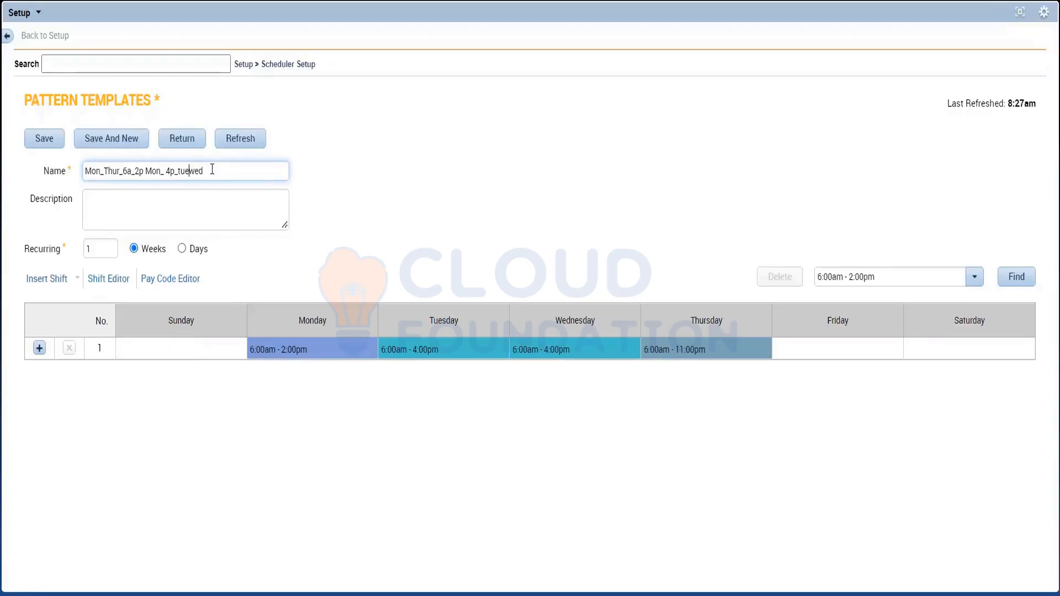
type("_")
key("Delete")
key("BackSpace")
key("BackSpace")
key("Left")
key("Left")
key("BackSpace")
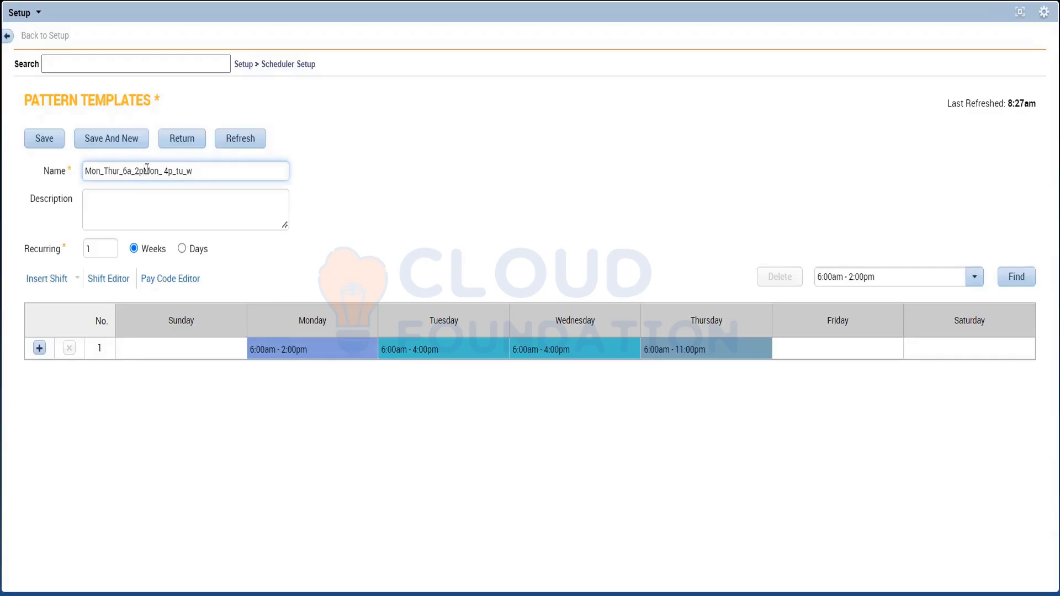
Step: Replace the hours in the pattern name with the job and city so that it reads "Mon_Thur_Janitor_Chicago"
key("BackSpace")
key("BackSpace")
key("BackSpace")
key("BackSpace")
key("BackSpace")
key("BackSpace")
key("BackSpace")
key("BackSpace")
key("BackSpace")
key("BackSpace")
key("BackSpace")
key("BackSpace")
key("BackSpace")
key("BackSpace")
key("BackSpace")
key("BackSpace")
key("BackSpace")
key("BackSpace")
key("BackSpace")
key("BackSpace")
type("ur_Janitor_Chicago")
left_click(282, 186)
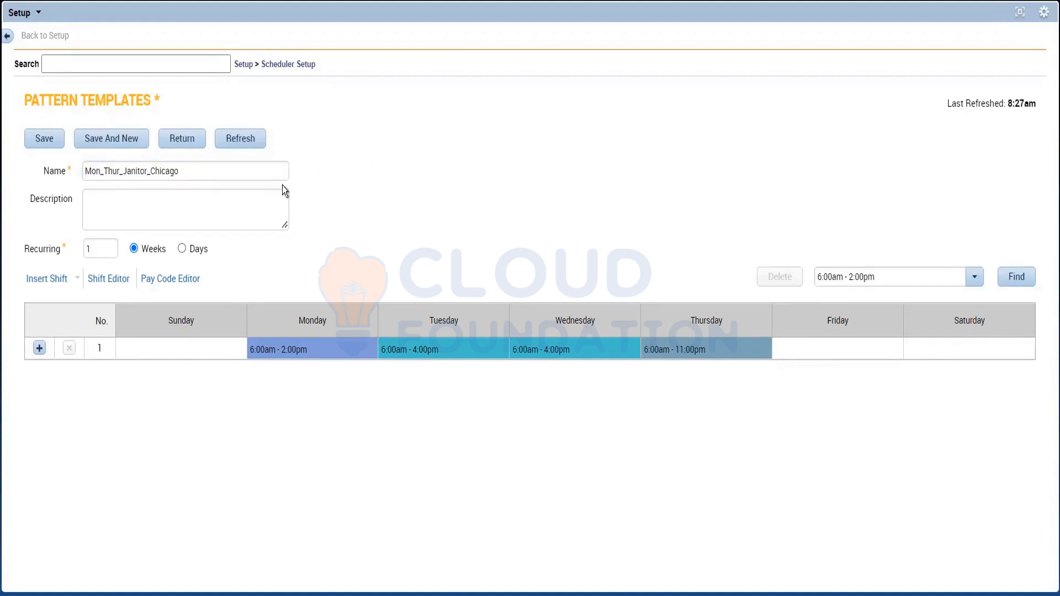
Step: Copy the pattern name into the Notepad notes below the listed shift hours and return to the pattern template
left_click_drag(187, 174, 61, 175)
key("ctrl+c")
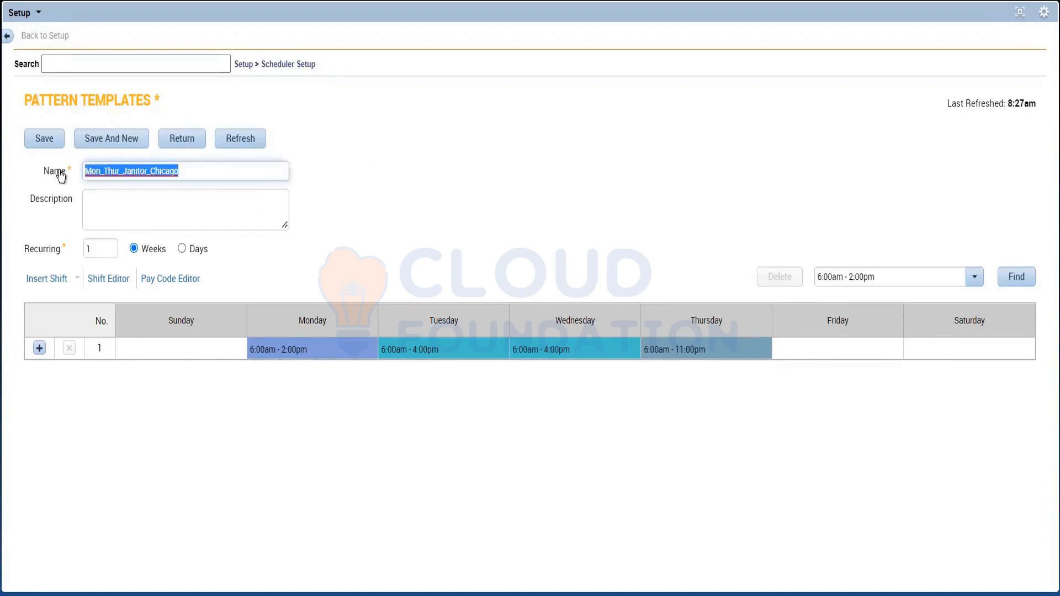
key("alt+Tab")
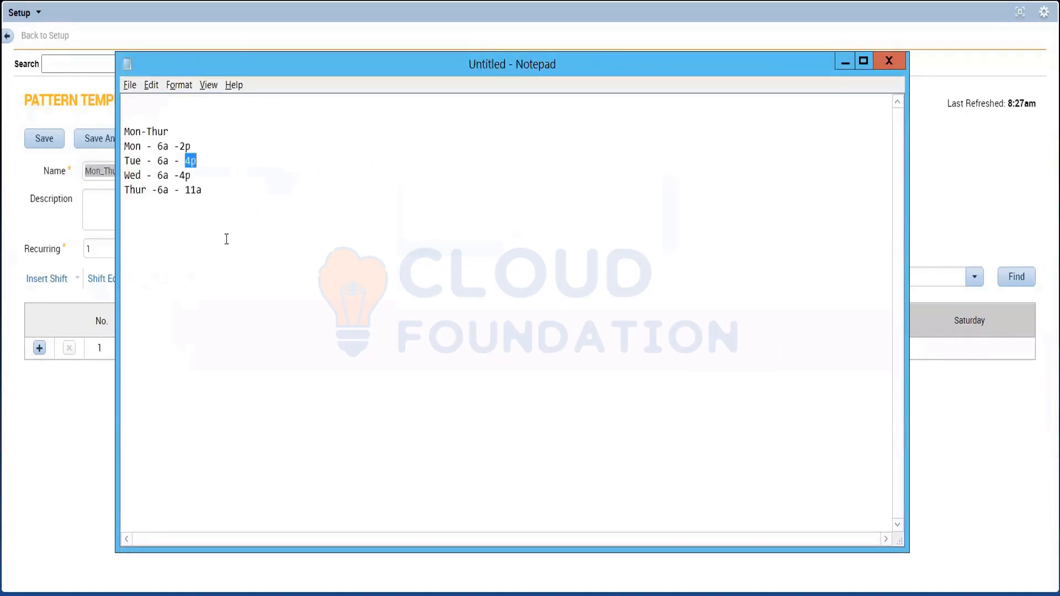
left_click(242, 235)
key("ctrl+v")
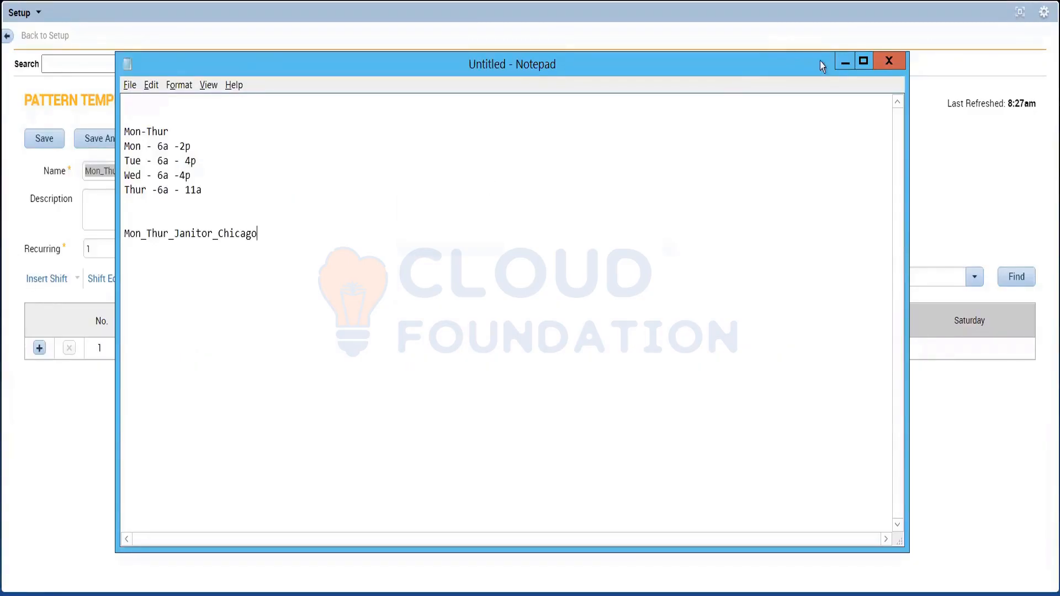
left_click(852, 60)
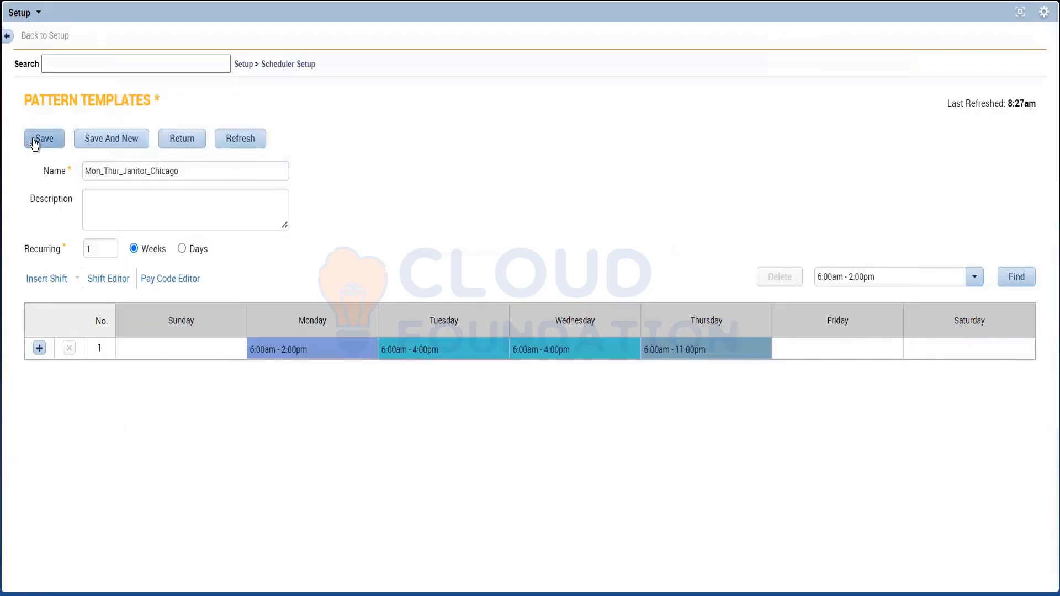
Step: Save the new pattern template, restore the full workspace and switch to the Schedules view
left_click(36, 138)
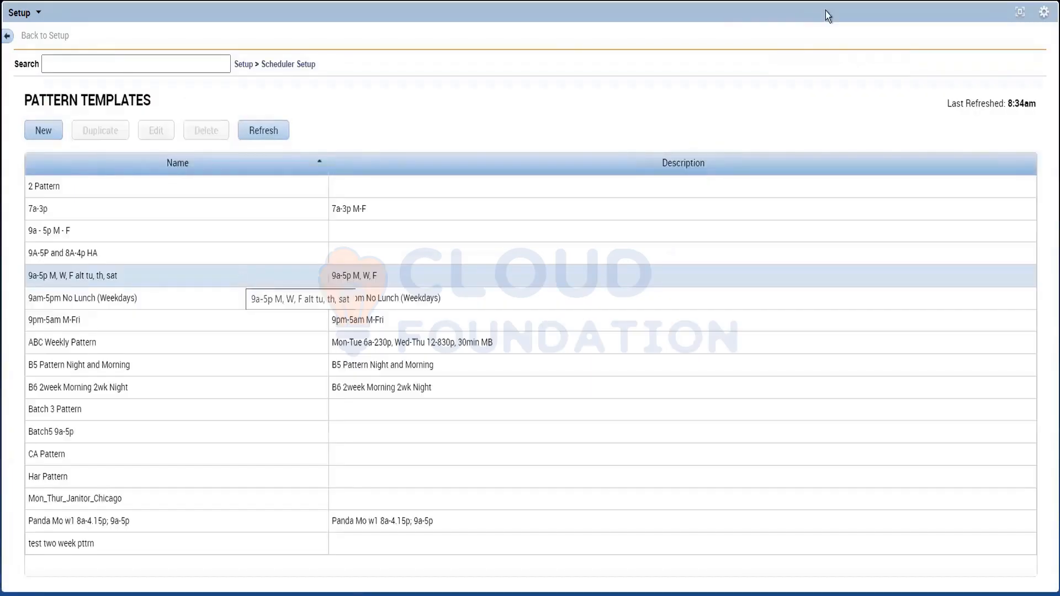
left_click(1020, 12)
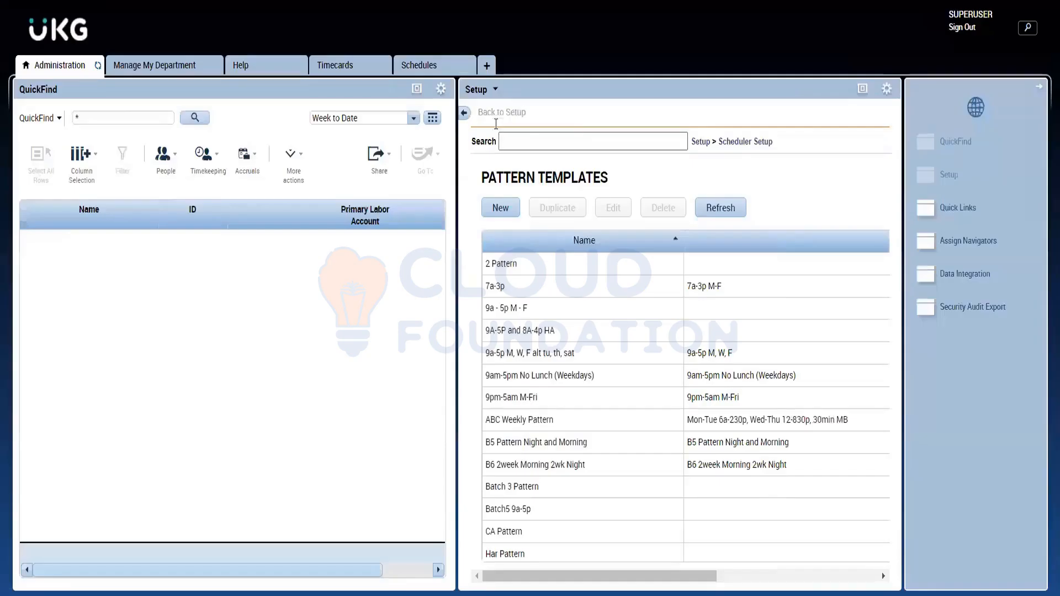
left_click(432, 69)
Step: Open the Schedule Pattern dialog for the listed employee and set the anchor date to 10/09/2022
mouse_move(300, 263)
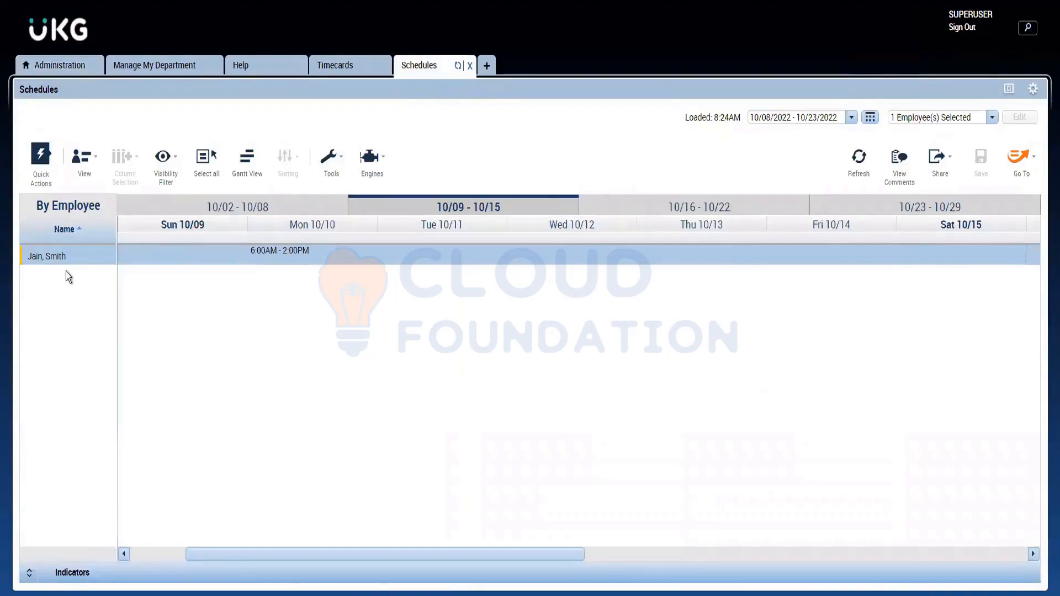
right_click(80, 259)
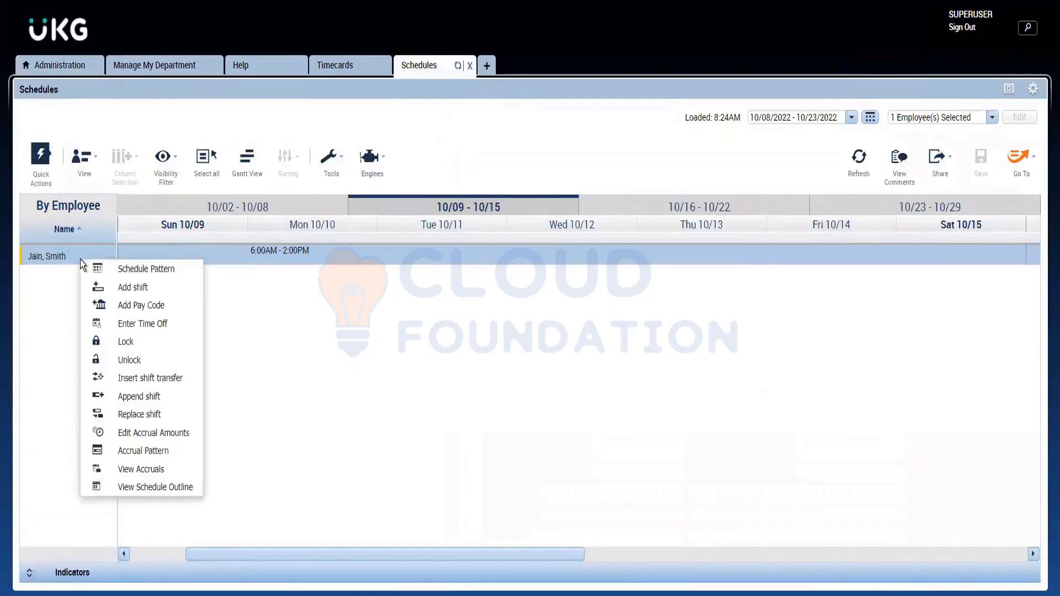
left_click(121, 281)
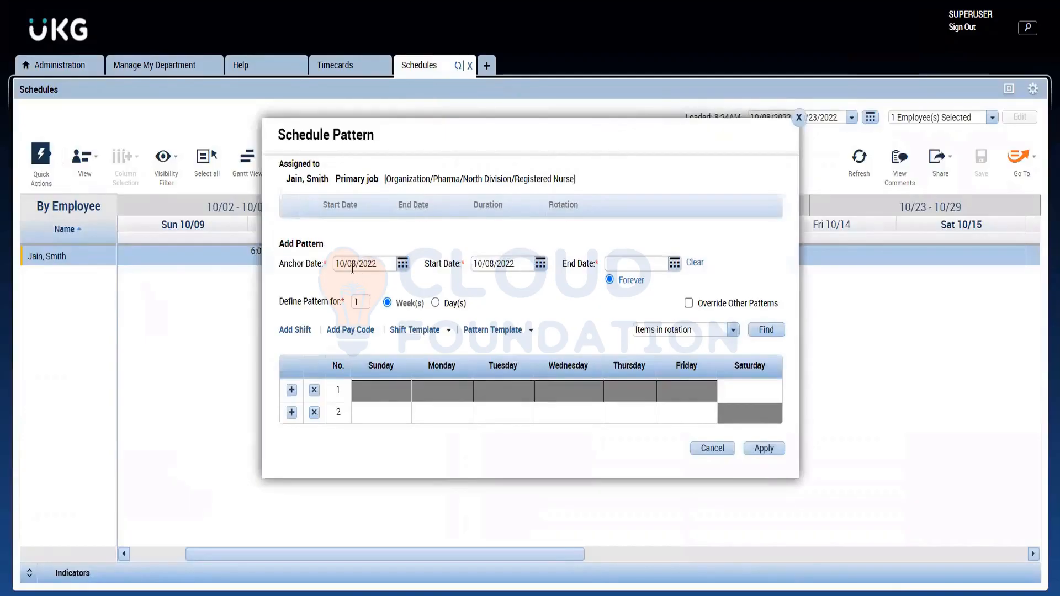
left_click(400, 268)
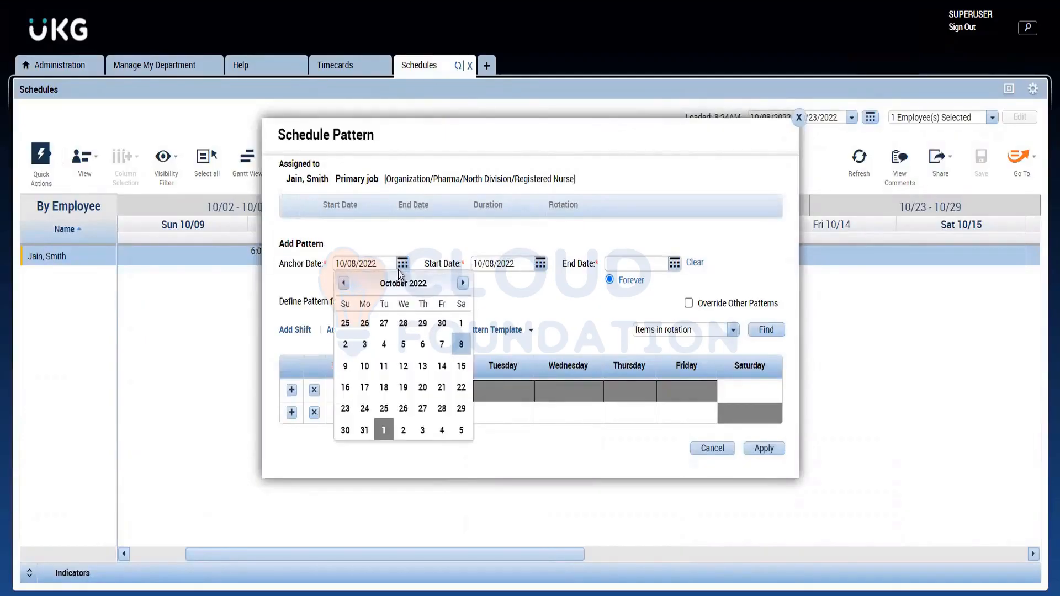
left_click(345, 367)
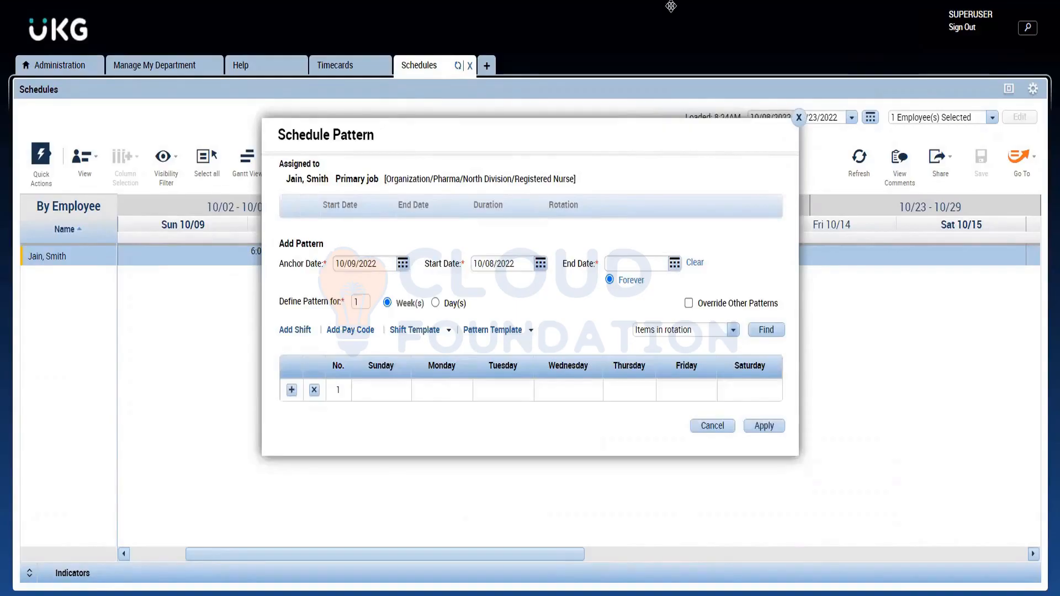
Step: Set the schedule pattern's start date to 10/10/2022 and its end date to 11/30/2022
left_click_drag(671, 6, 624, 158)
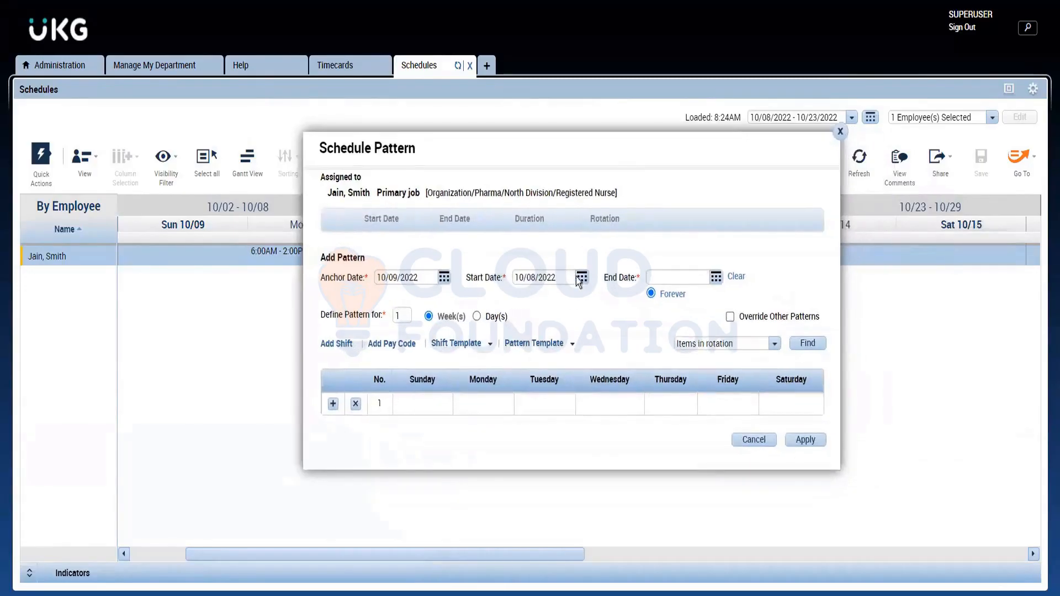
left_click(582, 277)
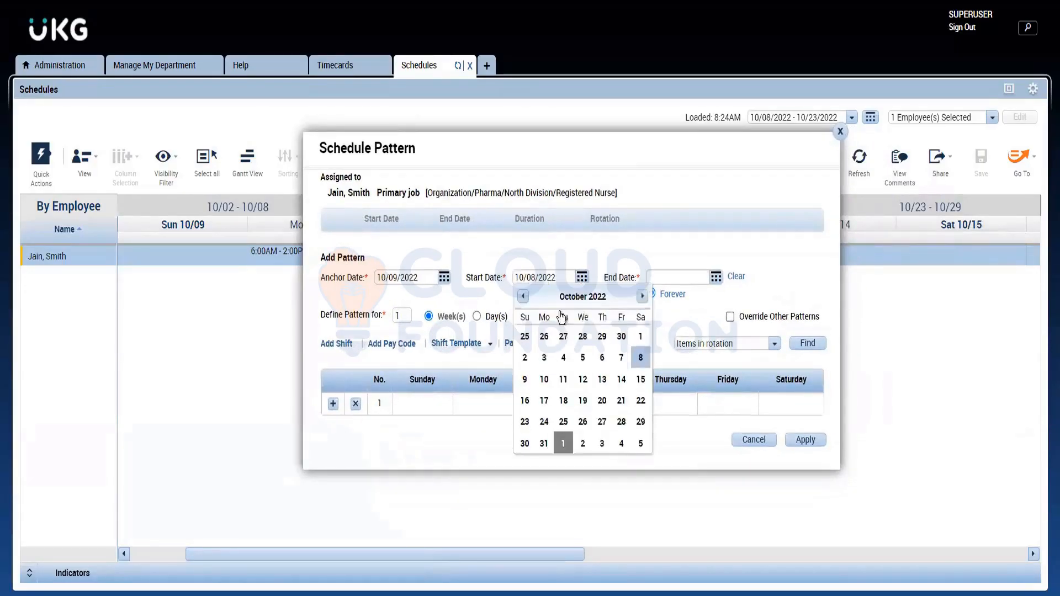
left_click(545, 379)
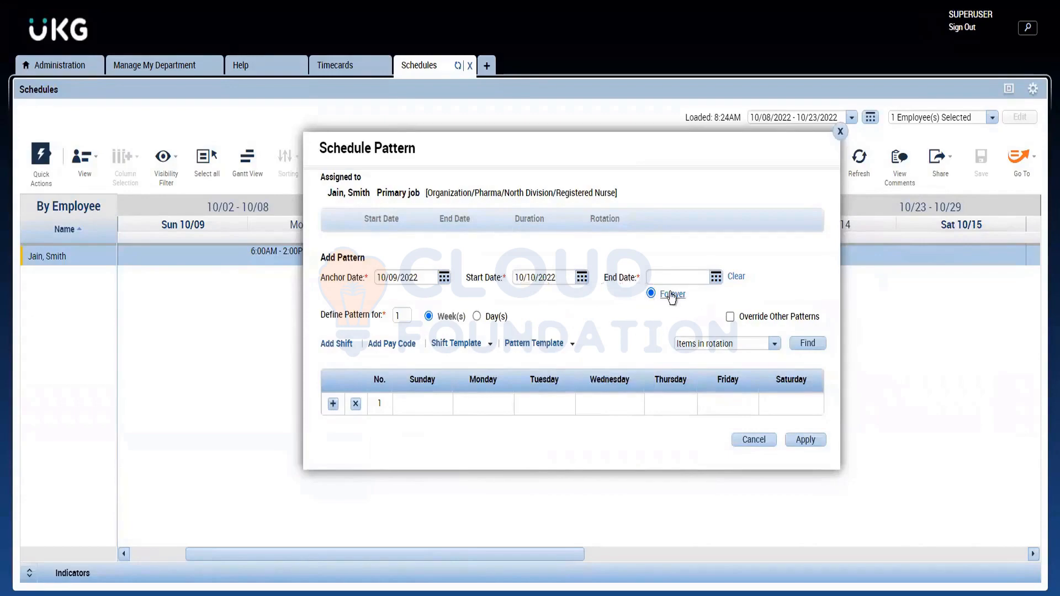
left_click(716, 278)
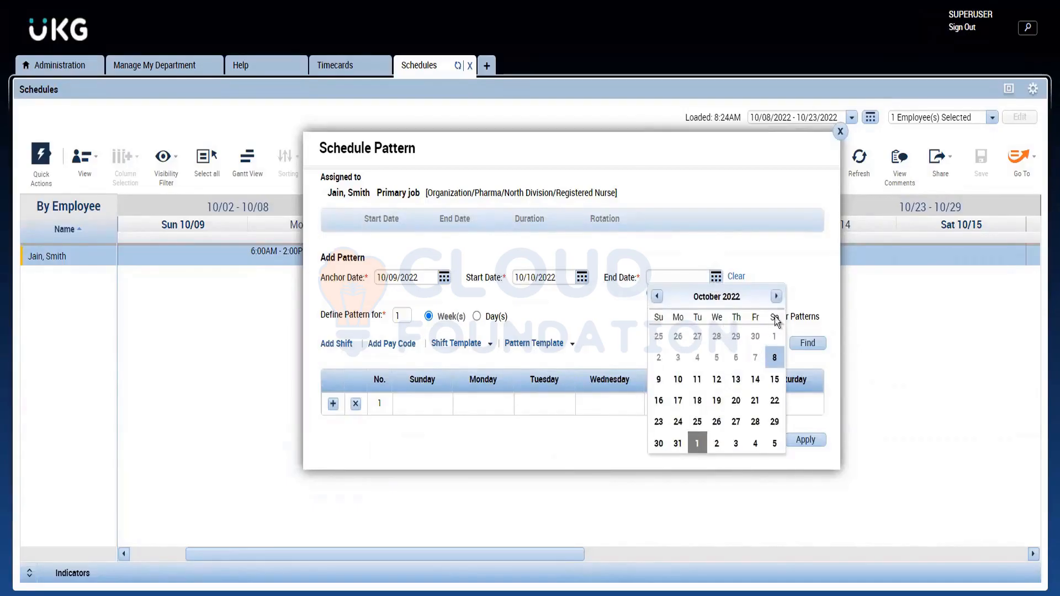
left_click(777, 298)
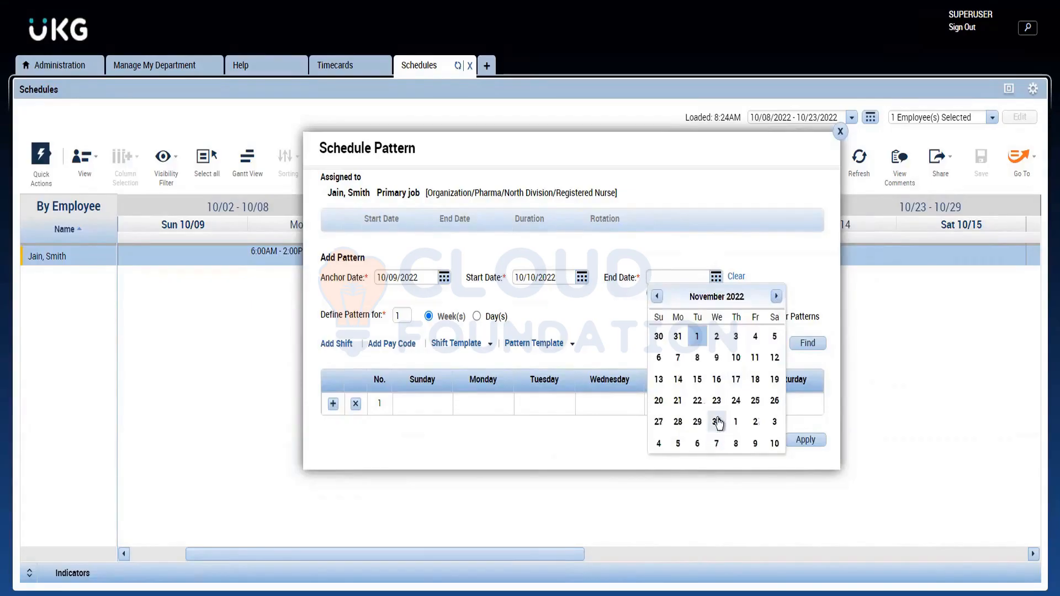
left_click(718, 422)
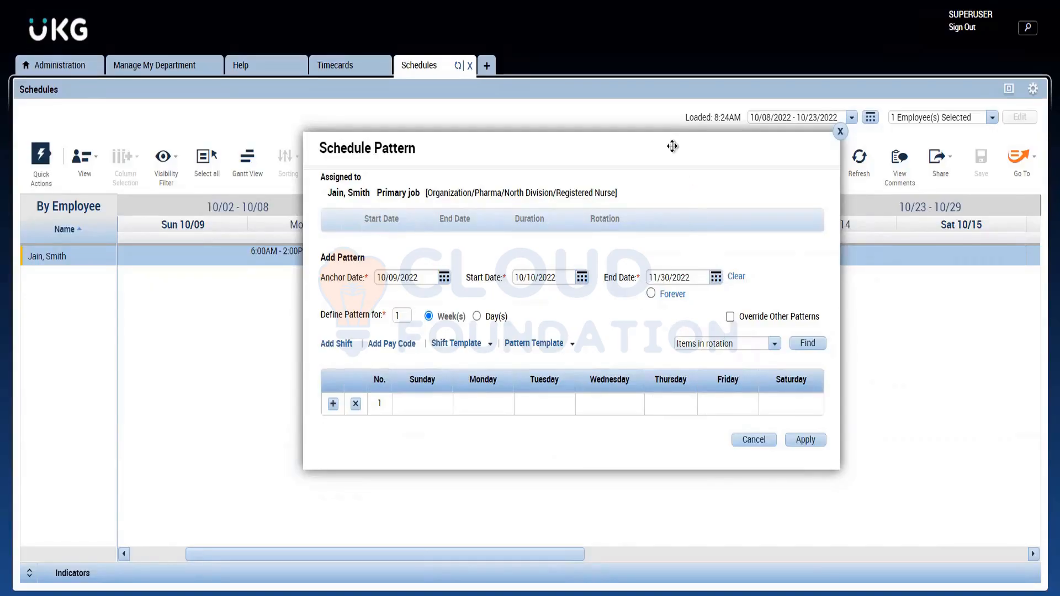
left_click_drag(673, 146, 733, 97)
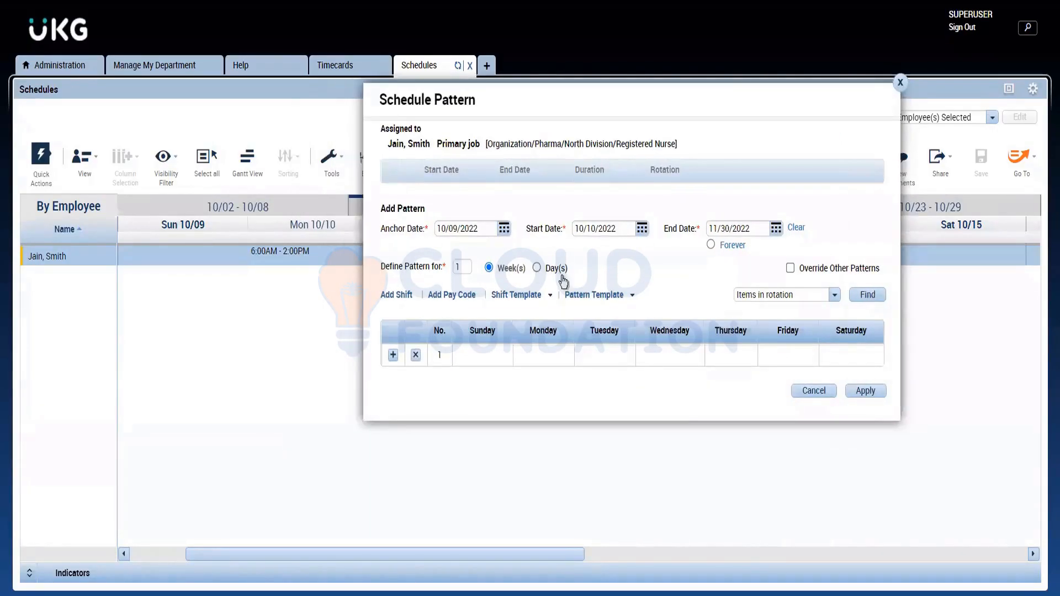
Step: Find the pattern templates matching "Mon" and load Mon_Thur_Janitor_Chicago into the employee's schedule pattern
left_click(581, 296)
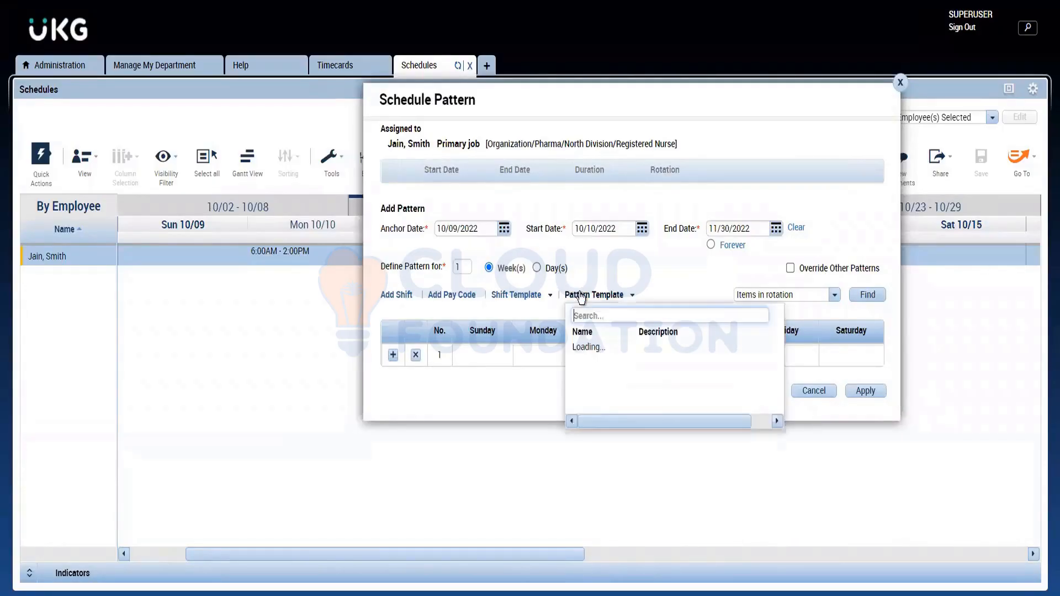
left_click(607, 315)
type("Mon")
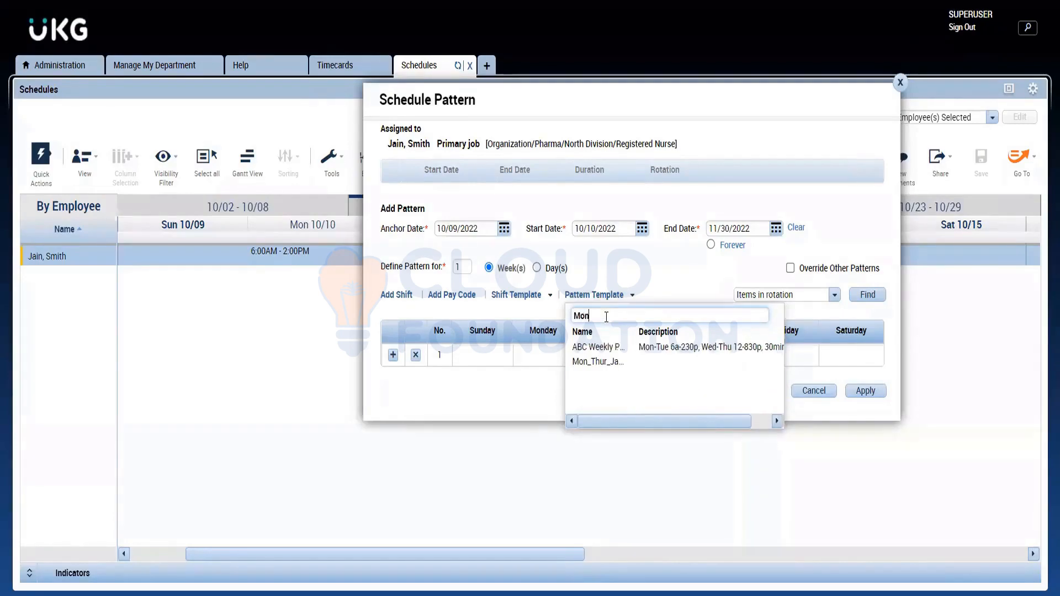
left_click(608, 361)
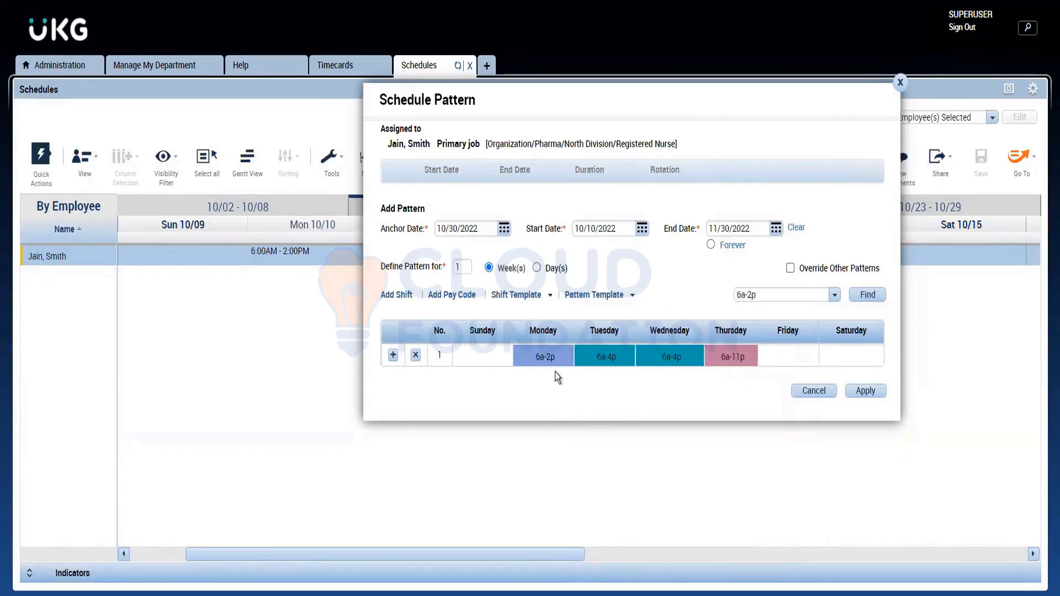
left_click(586, 296)
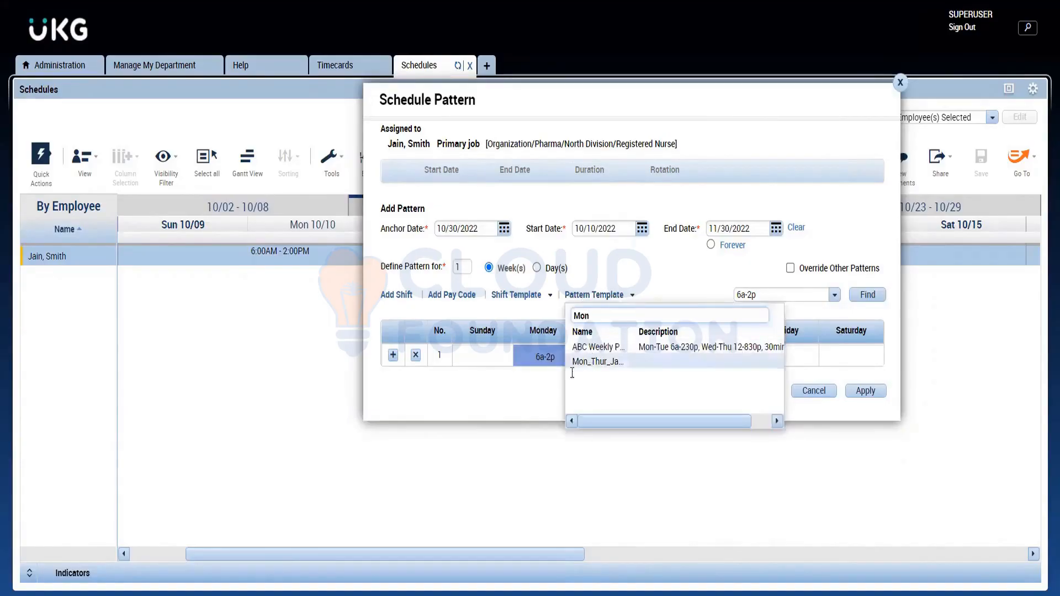
key("Return")
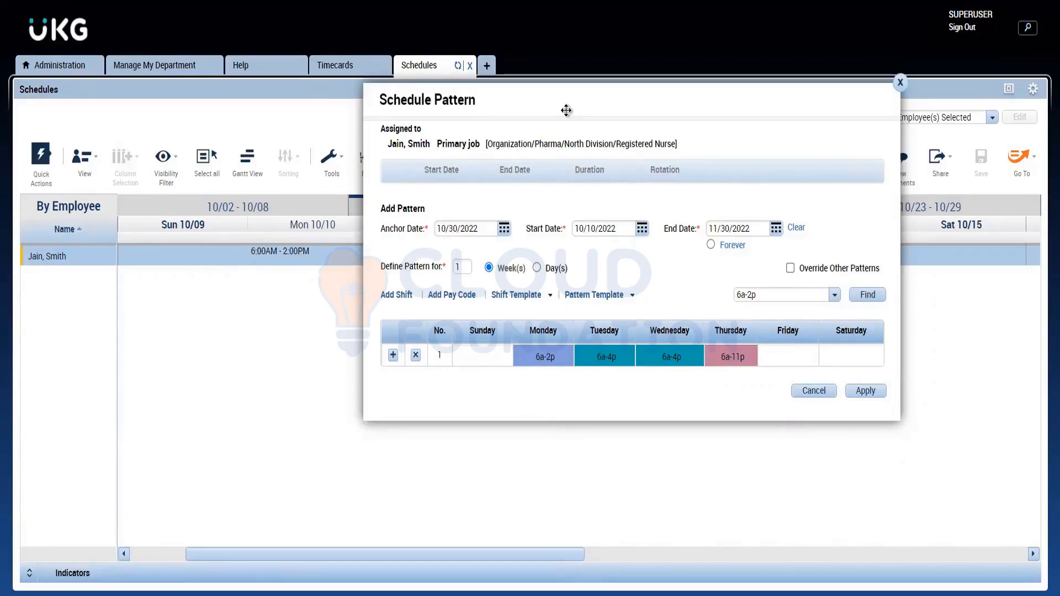
Step: Enable overriding of other patterns, apply the schedule pattern with the override accepted, and close the pattern dialog
left_click_drag(566, 110, 497, 180)
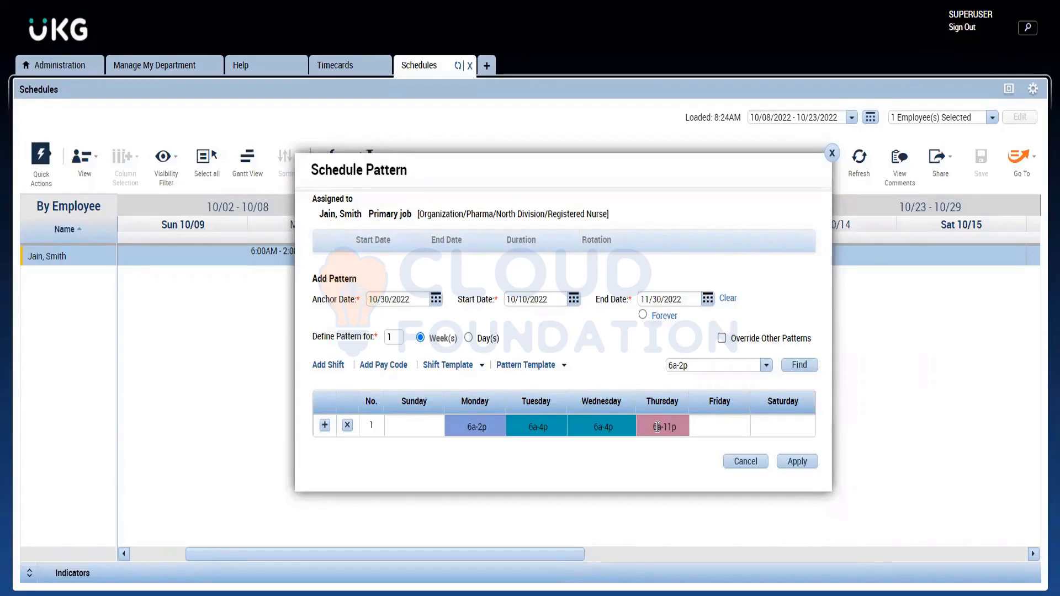
left_click(724, 342)
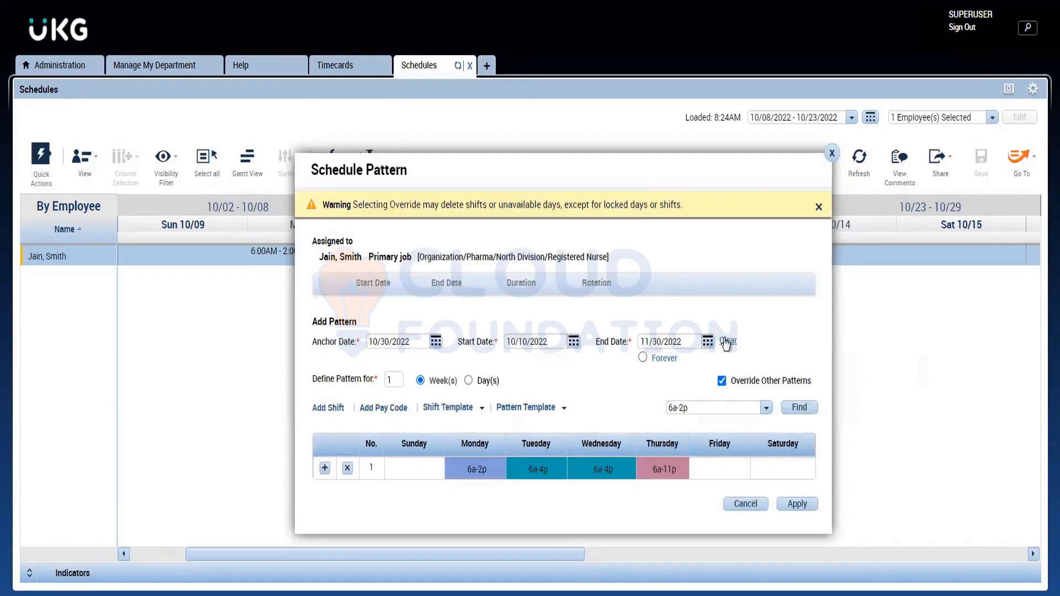
left_click(819, 207)
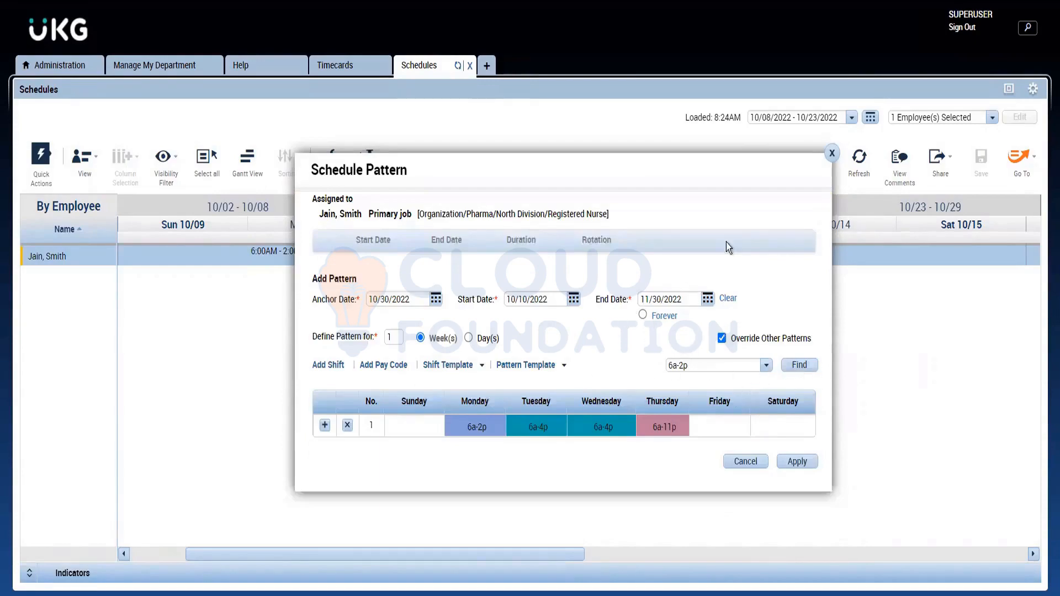
left_click(812, 462)
left_click(799, 467)
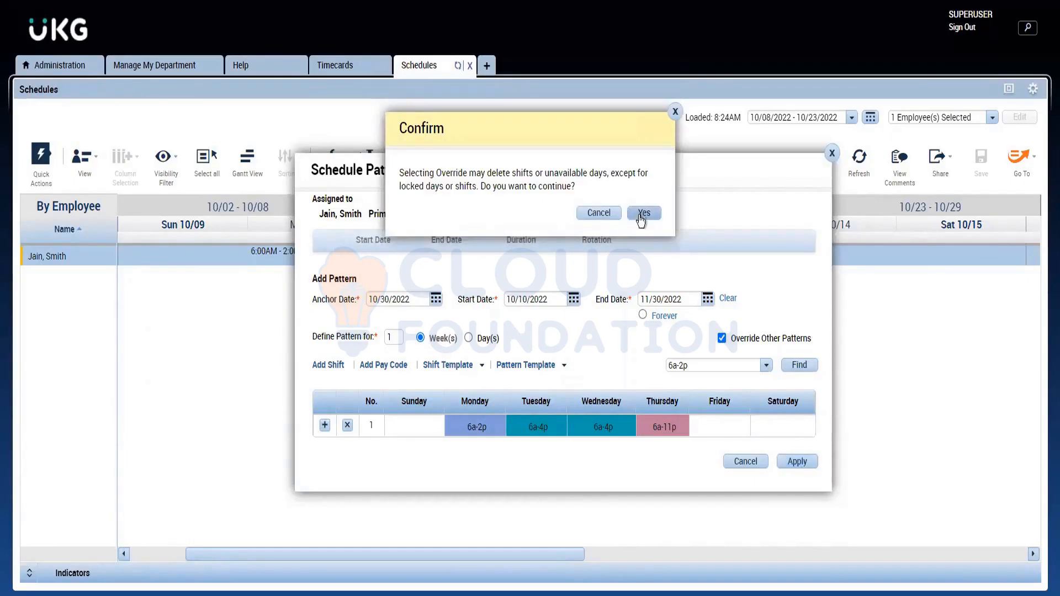
left_click(641, 214)
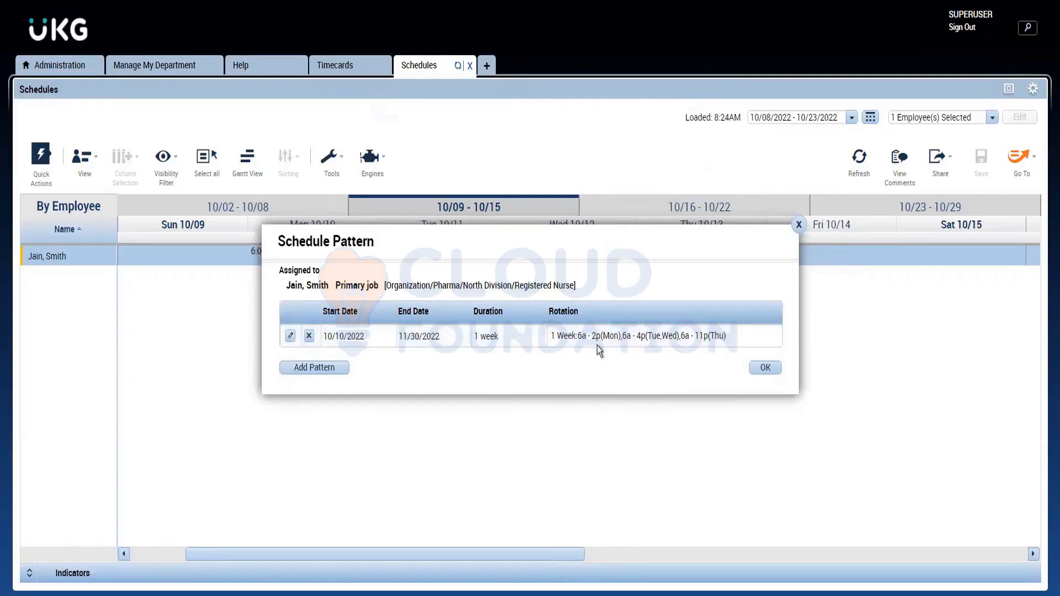
mouse_move(596, 340)
left_click(767, 367)
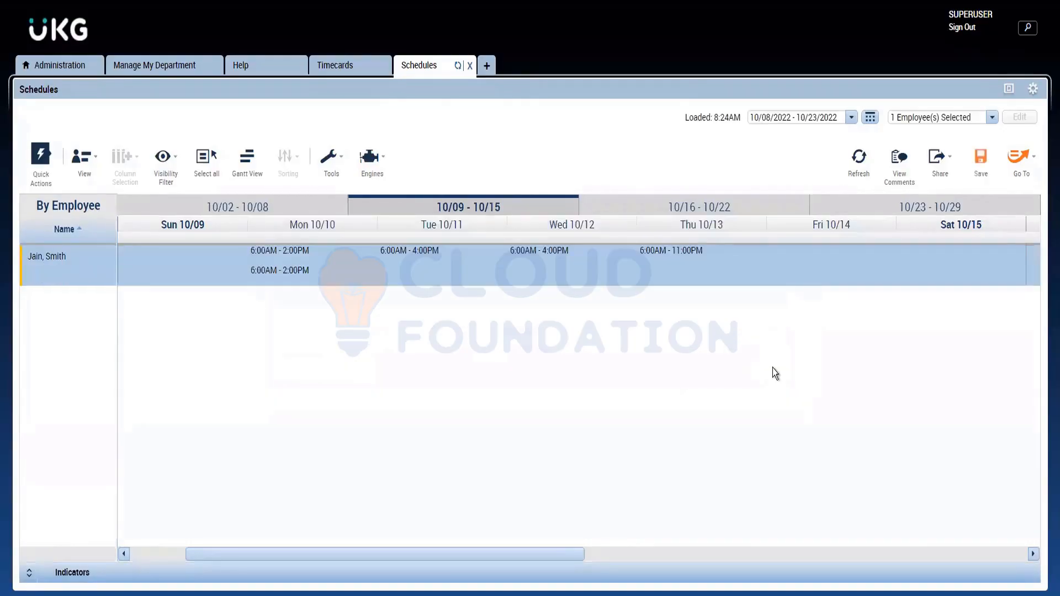
Step: Delete the duplicate 6:00AM - 2:00PM shift on Monday 10/10, then save and refresh the schedule
right_click(296, 245)
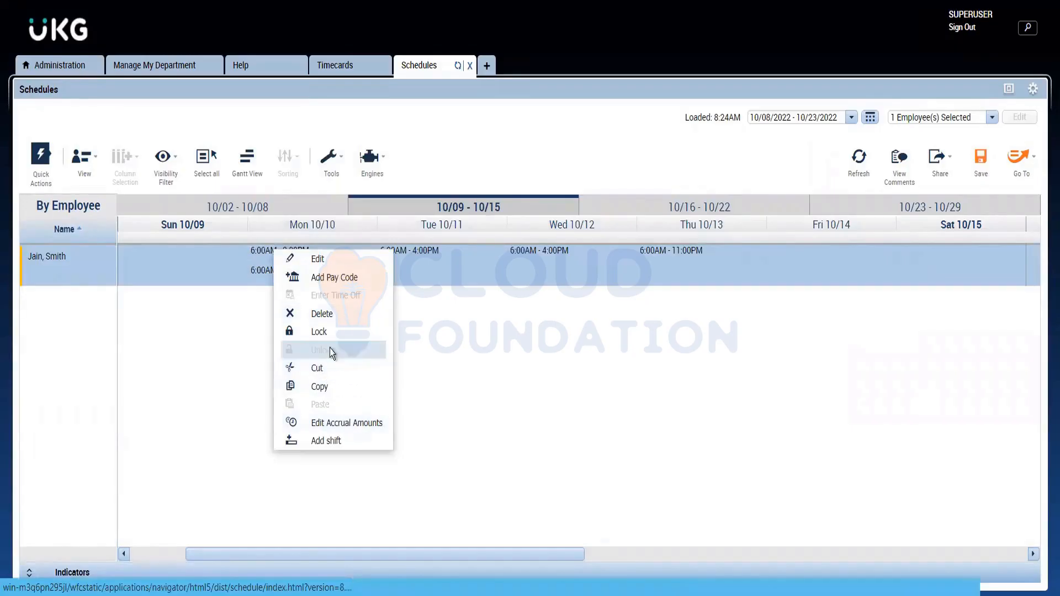
left_click(334, 312)
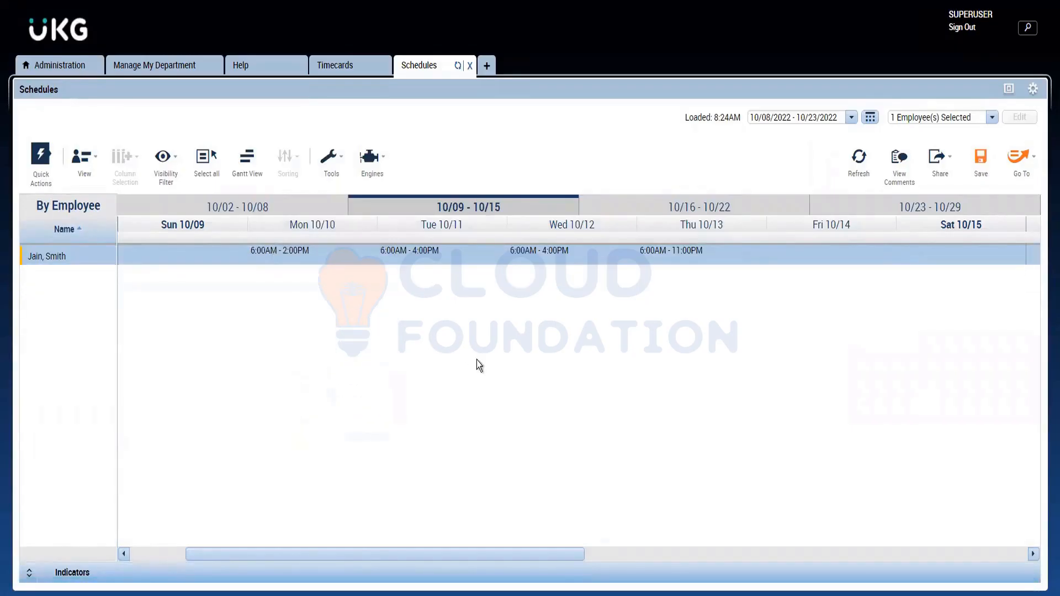
left_click(989, 164)
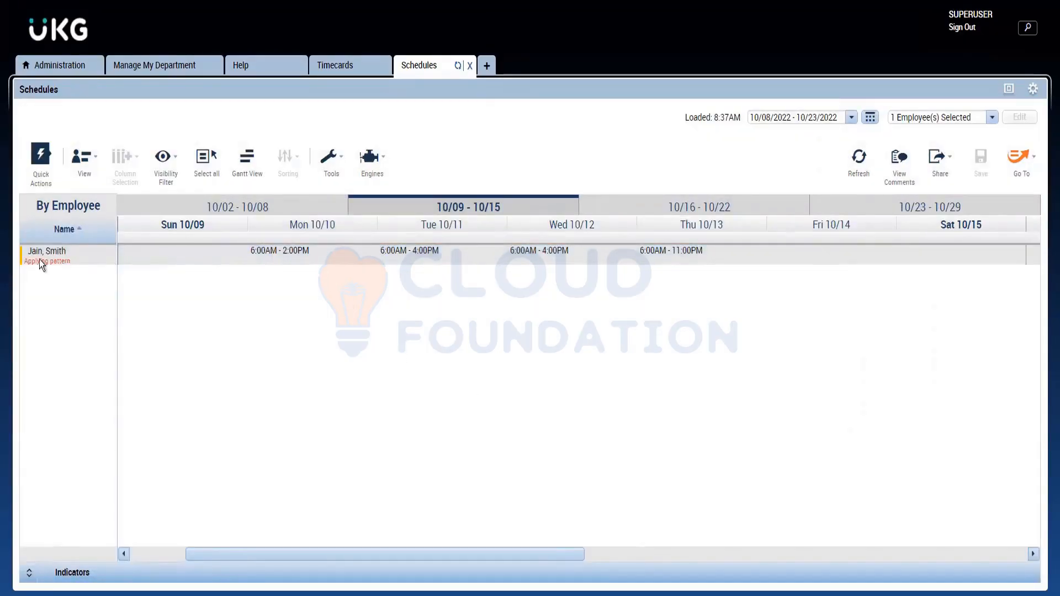
left_click(860, 160)
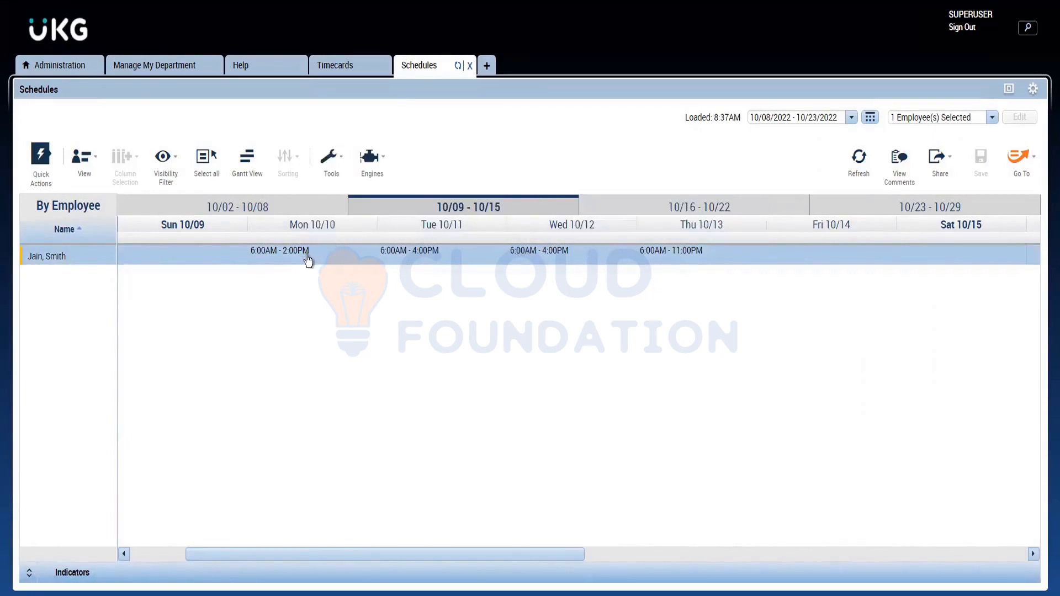
Step: Review the employee's shifts in each week from 10/02 to 10/29 and inspect the shift details for the 10/09 - 10/15 week
mouse_move(297, 265)
left_click(638, 217)
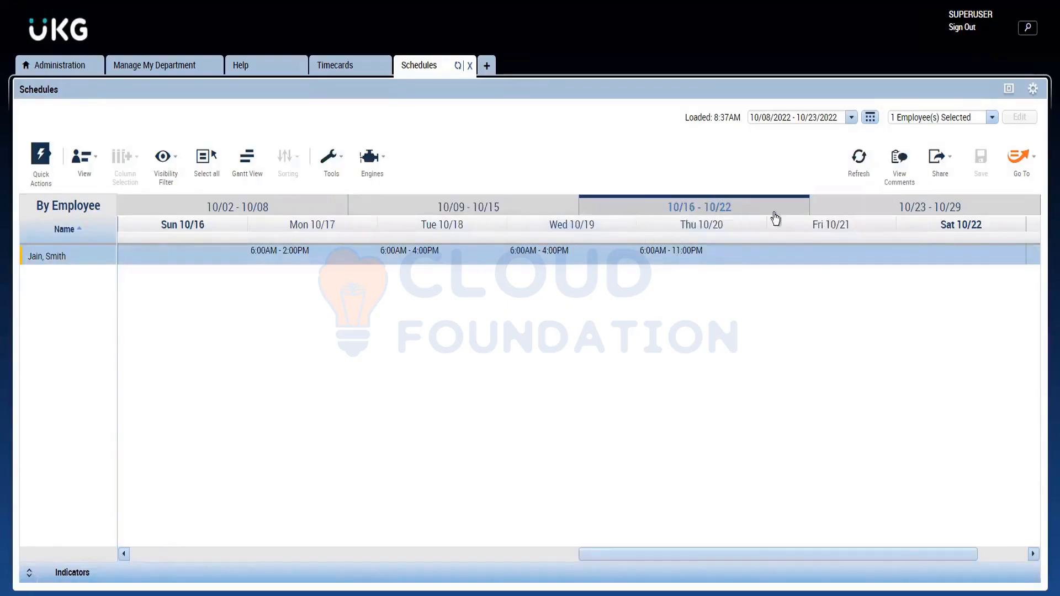
left_click(849, 213)
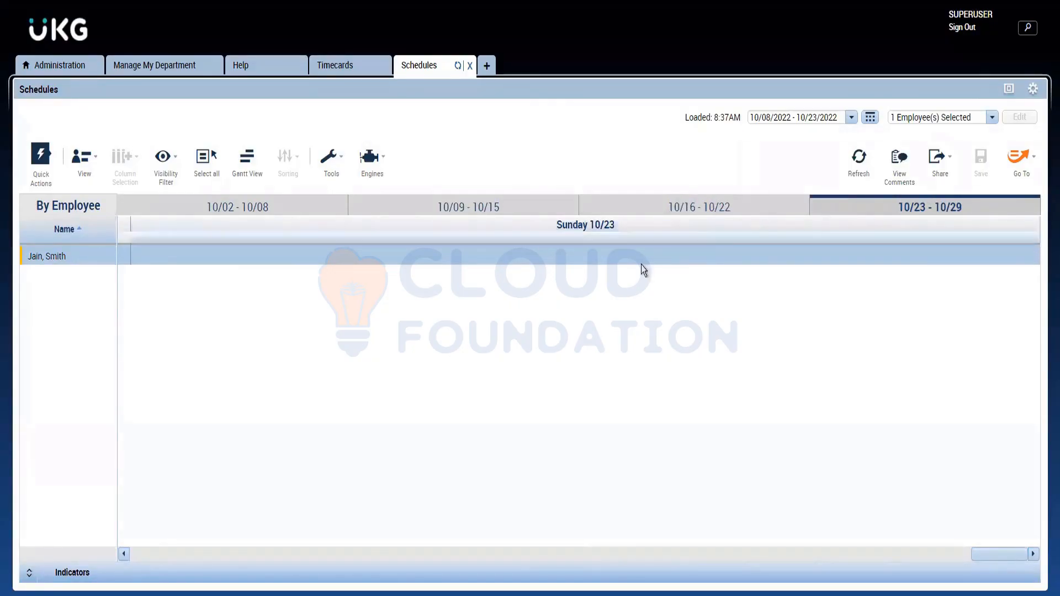
left_click(667, 207)
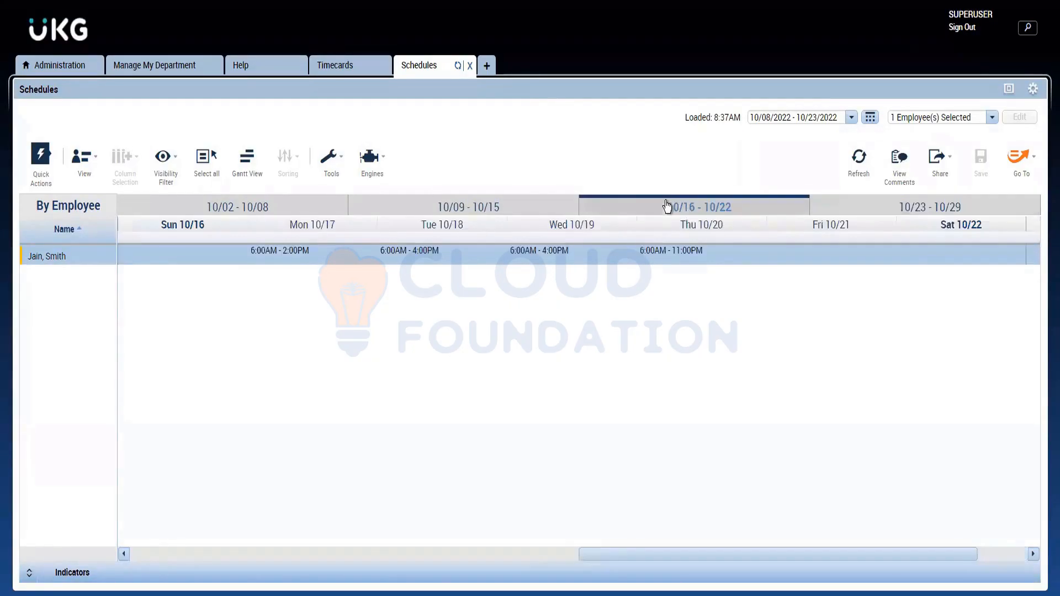
left_click(539, 214)
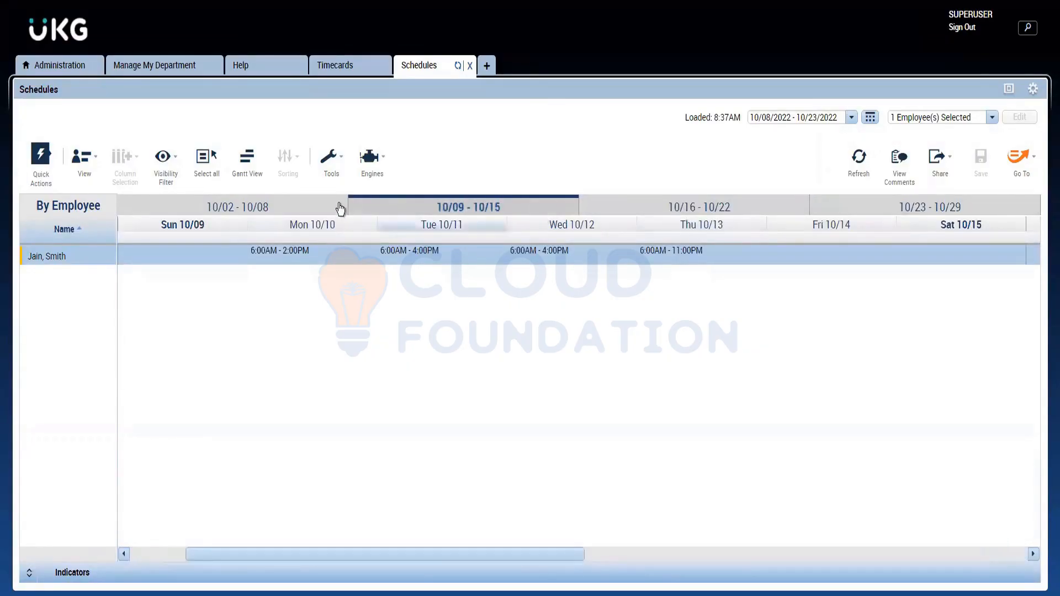
left_click(311, 214)
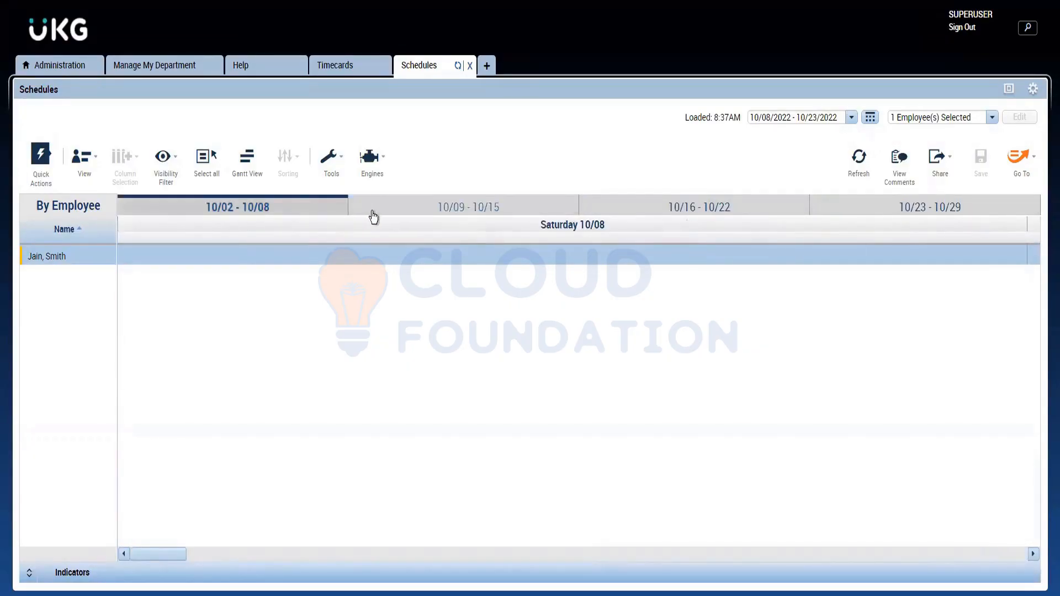
left_click(374, 216)
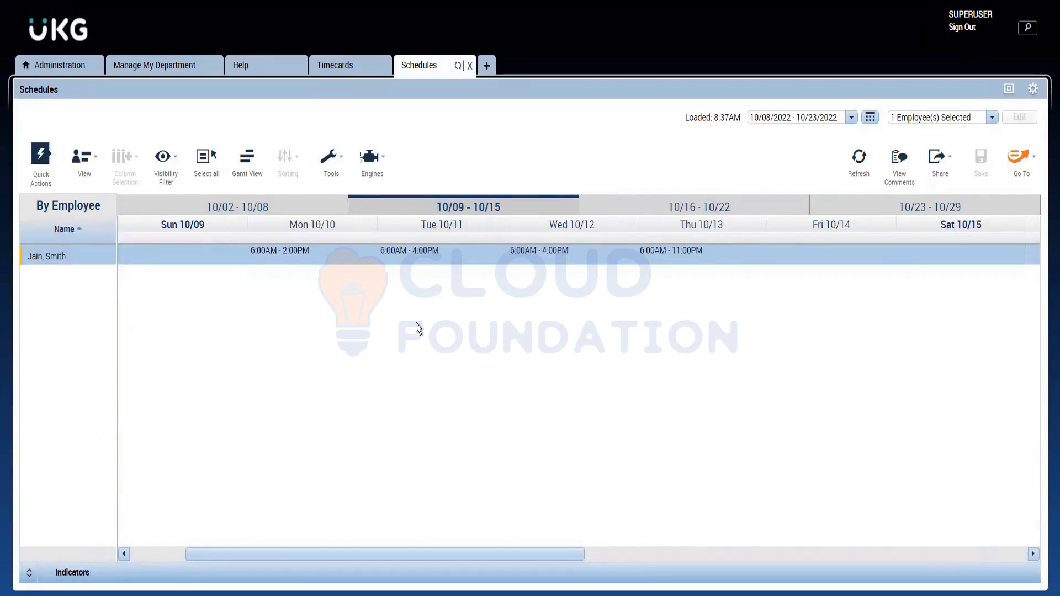
mouse_move(409, 259)
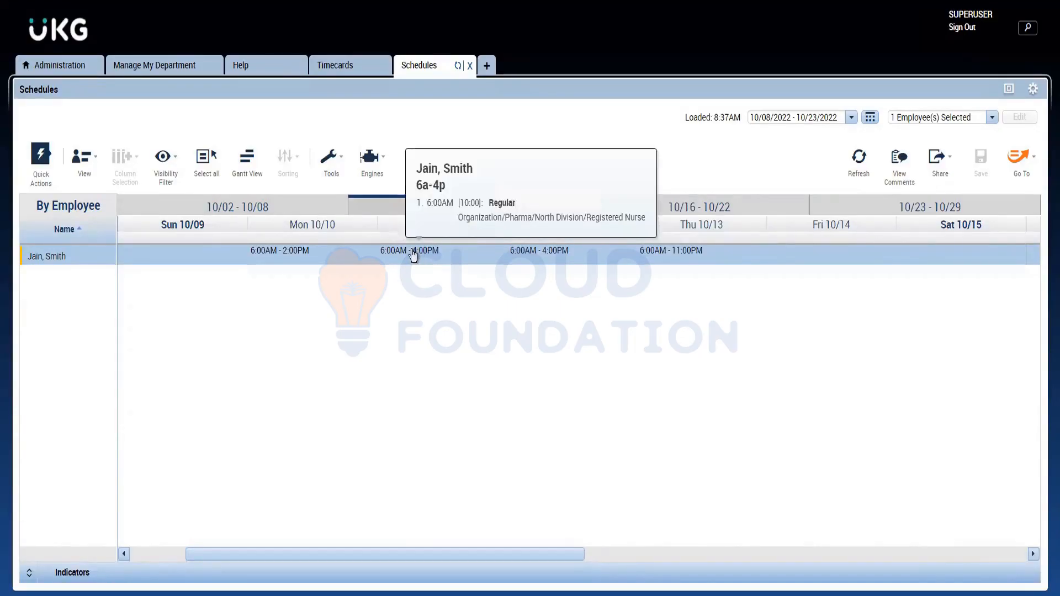
mouse_move(287, 257)
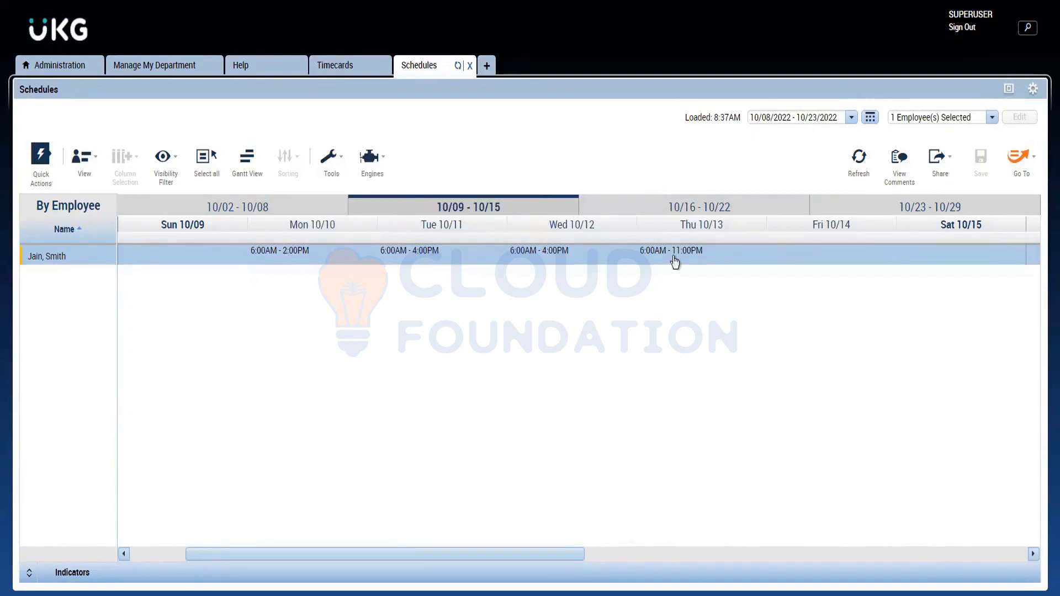
mouse_move(678, 258)
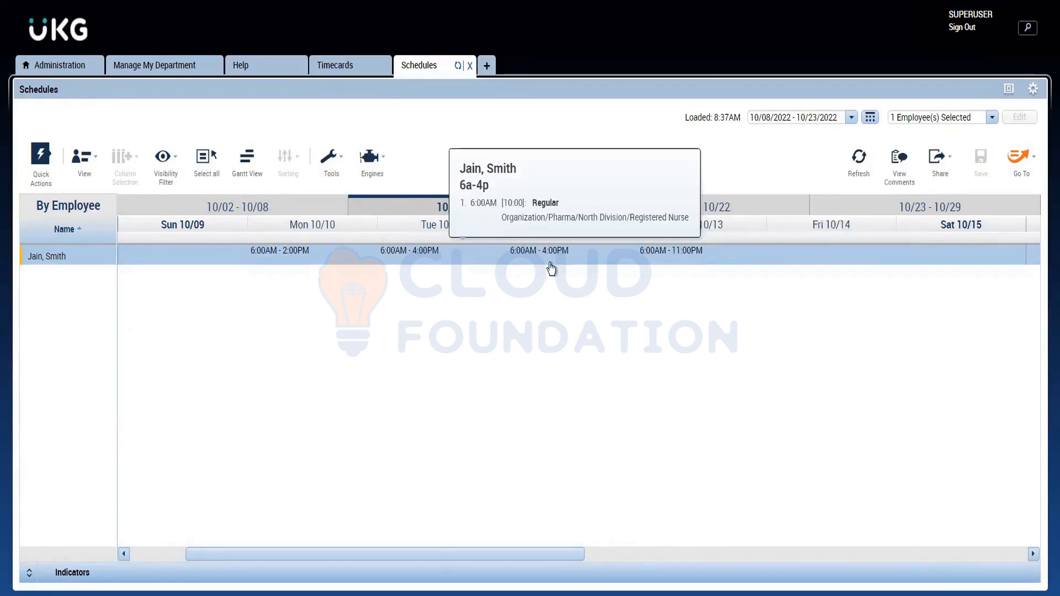
mouse_move(504, 250)
mouse_move(448, 259)
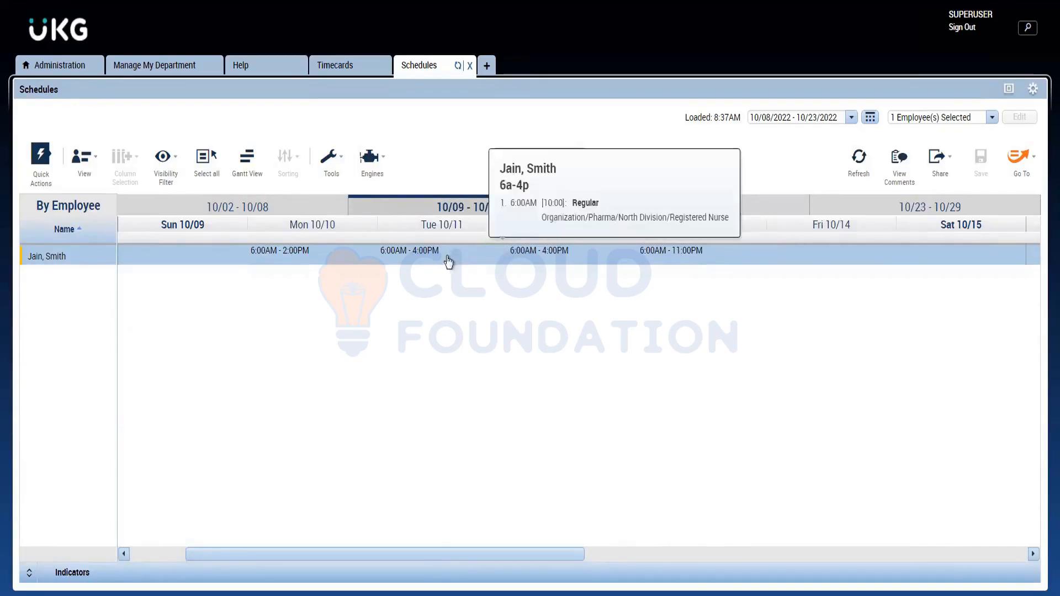
Step: Open the Tuesday 10/11 shift for editing and set its first Regular segment to end at 12:00pm
right_click(406, 255)
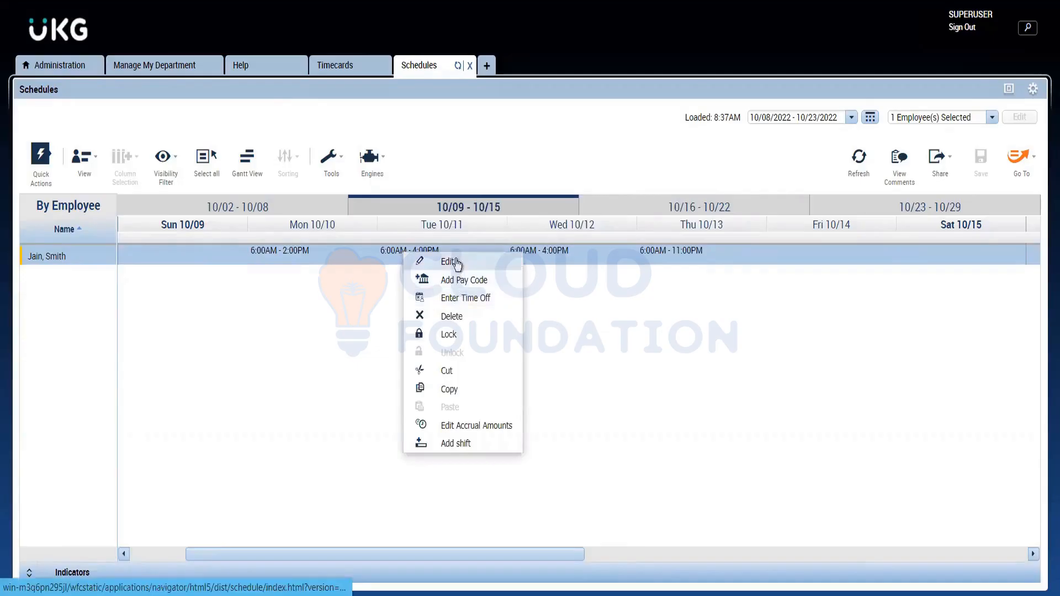
left_click(429, 144)
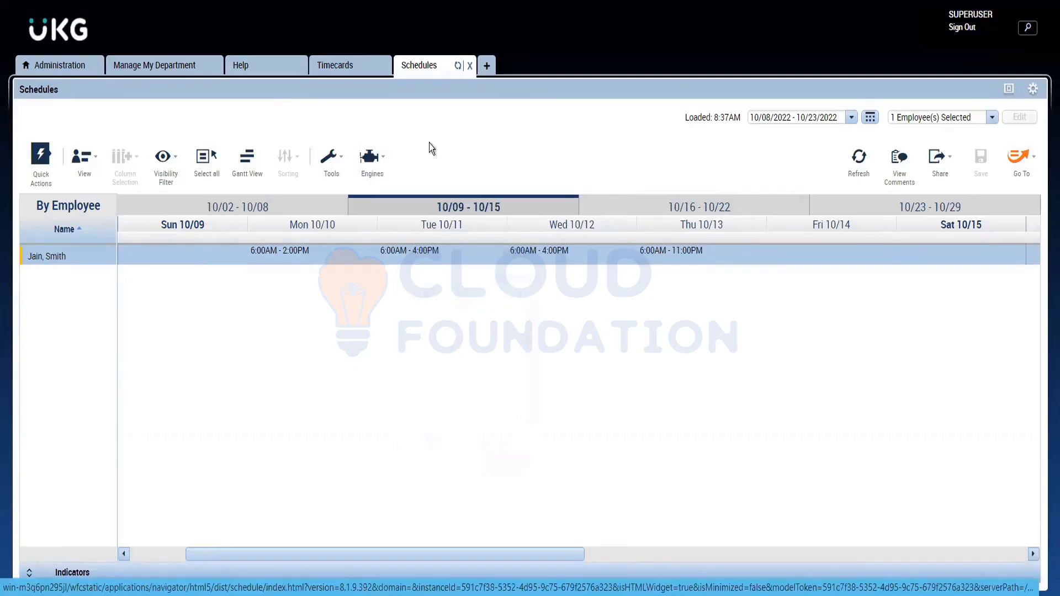
right_click(418, 253)
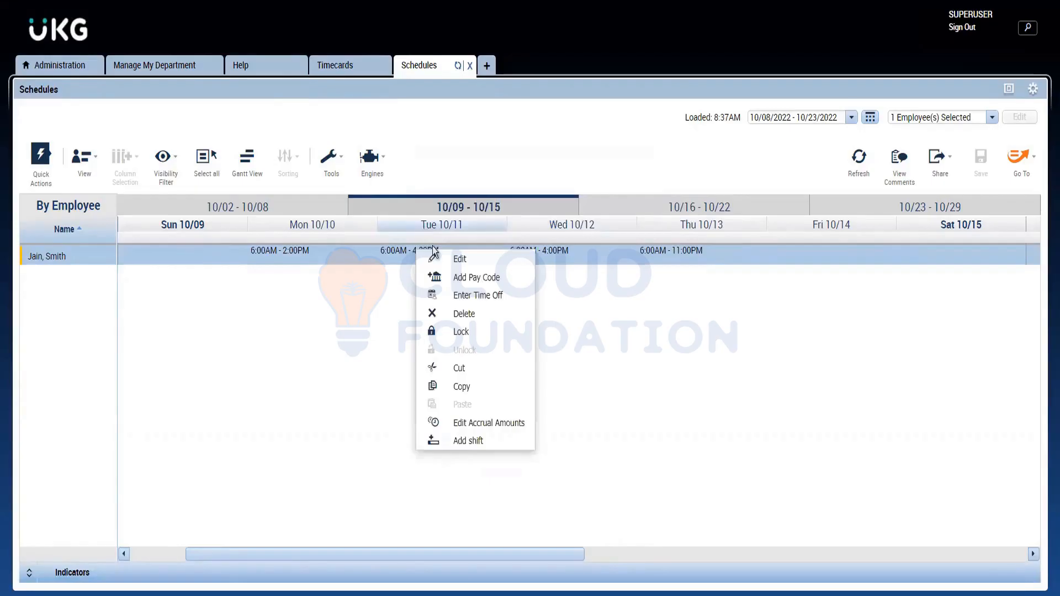
left_click(467, 264)
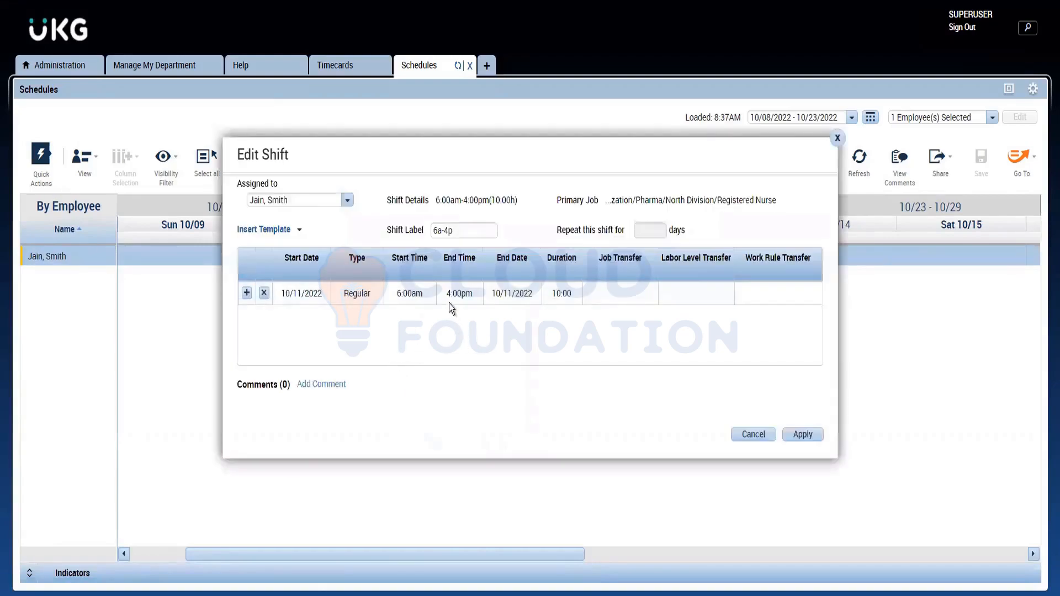
left_click(449, 296)
type("12p")
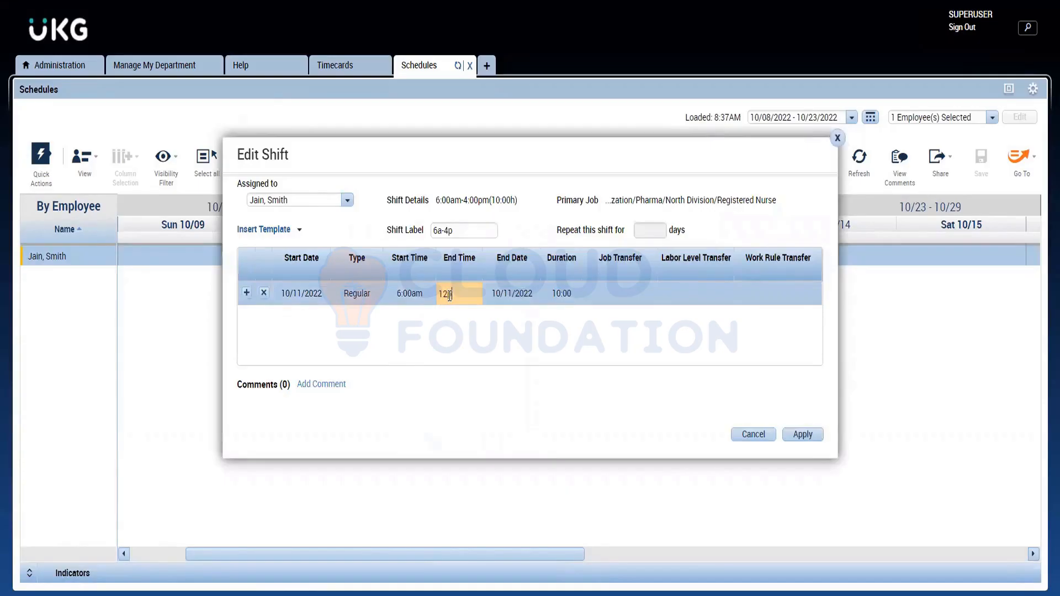
left_click(393, 336)
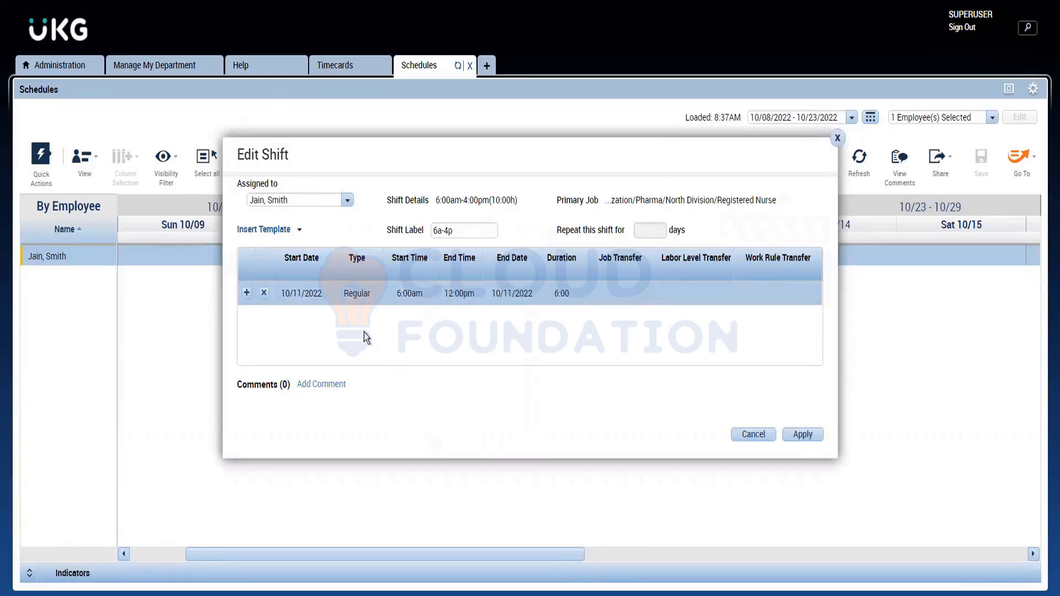
Step: Add a second segment to the Tuesday shift from 12:00pm to 1:00pm and set its type to Break
left_click(245, 294)
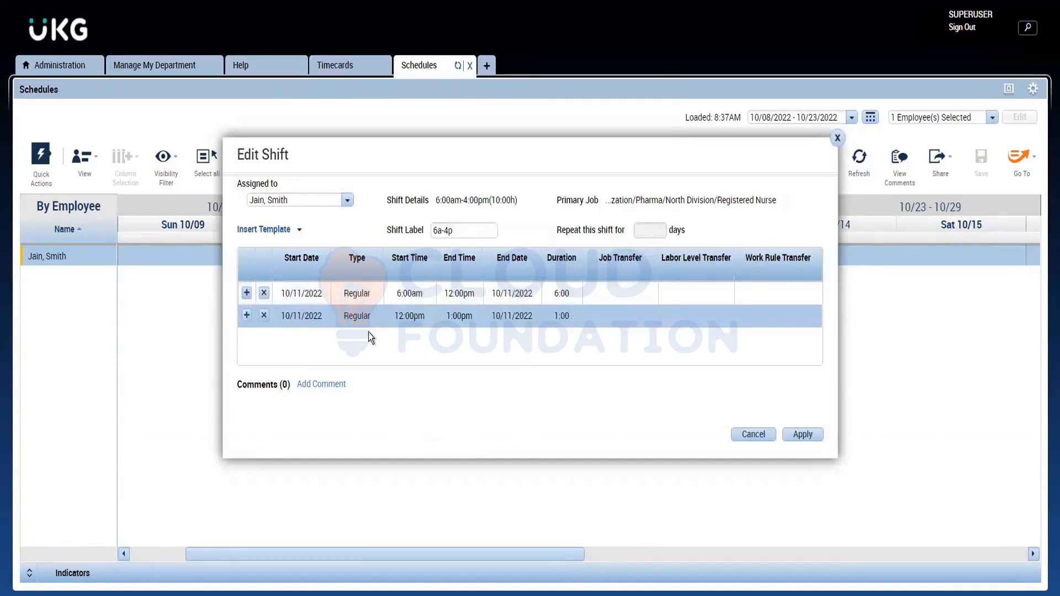
left_click(364, 318)
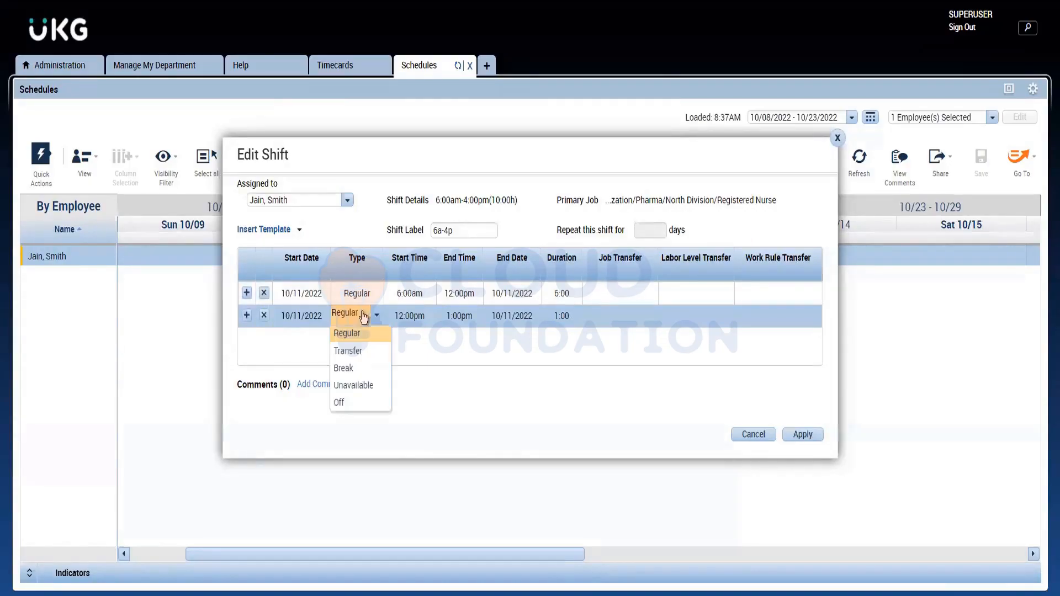
left_click(350, 375)
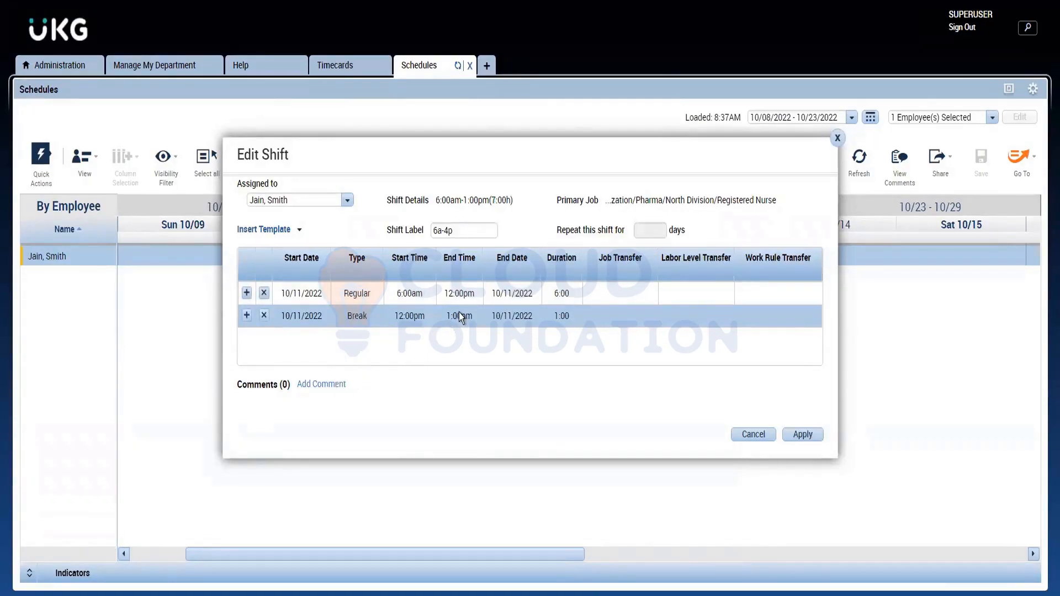
Step: Add a Regular segment from 1:00pm to 4:00pm after the break, apply the shift edit and check the Tuesday shift's details
left_click(247, 316)
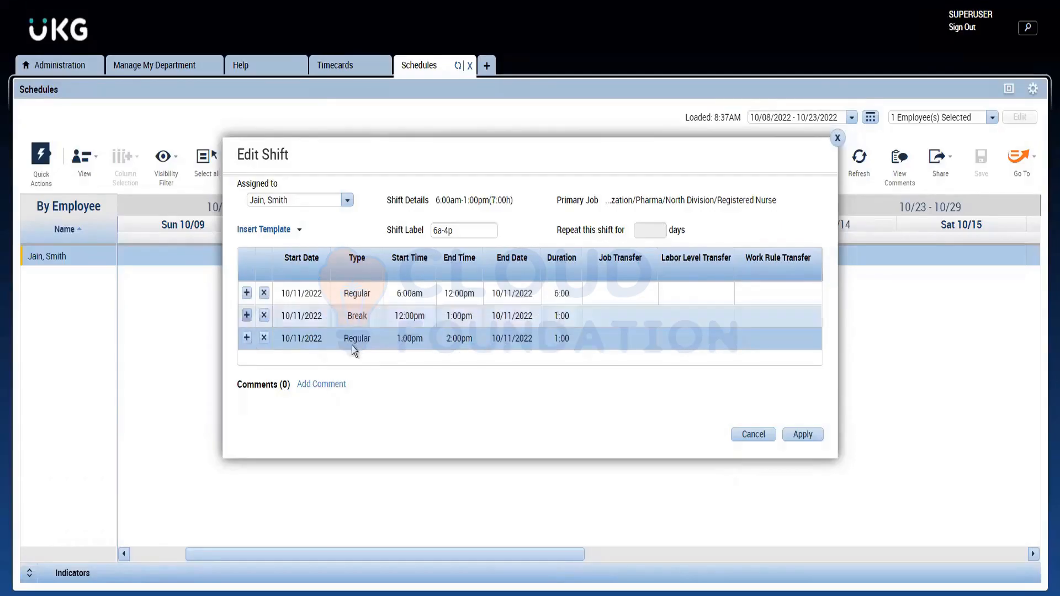
left_click(475, 344)
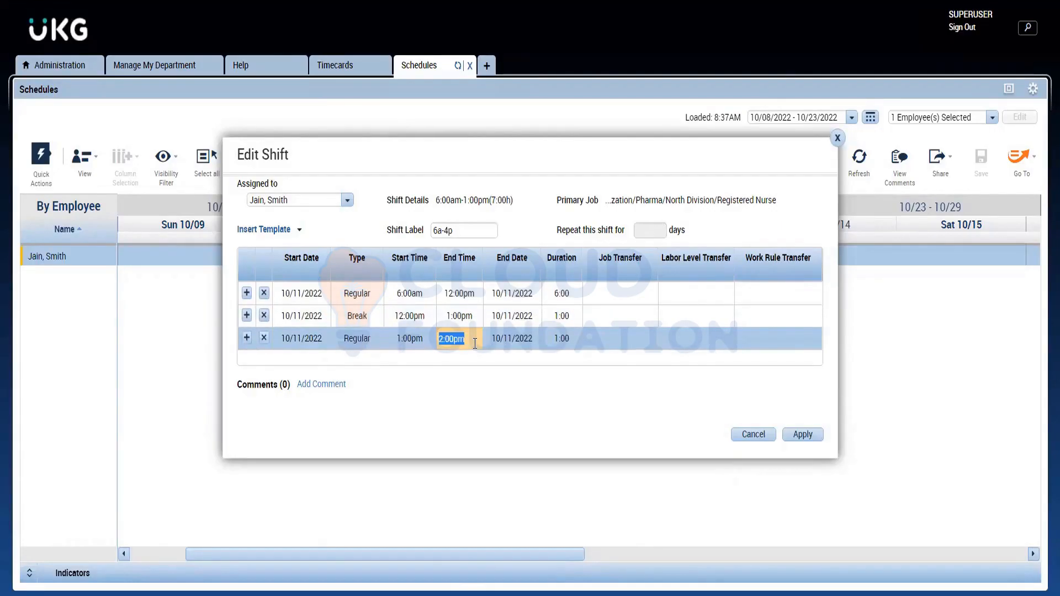
type("4p")
left_click(492, 356)
left_click(808, 439)
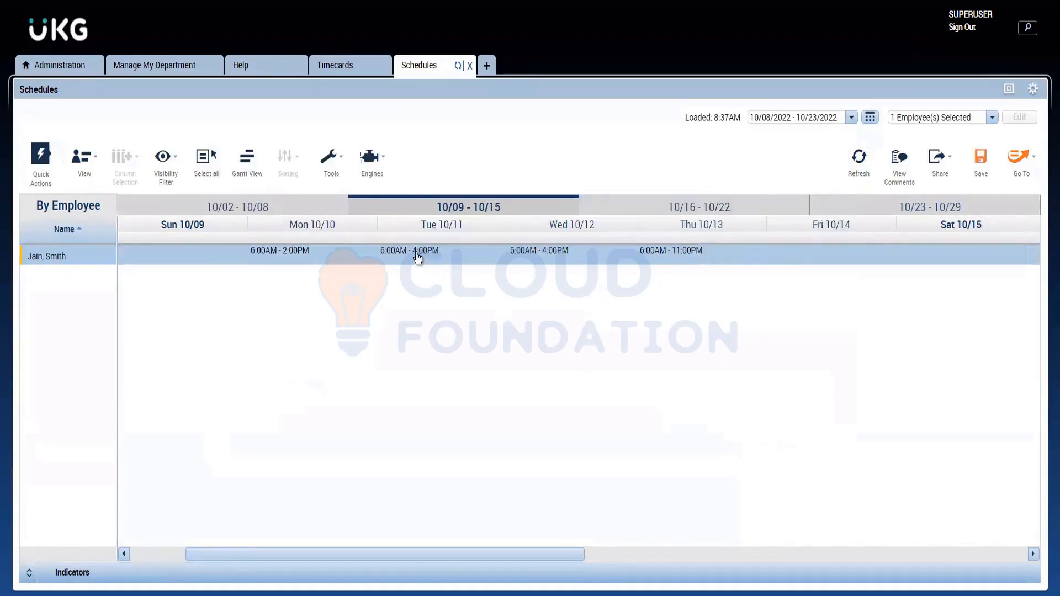
mouse_move(418, 258)
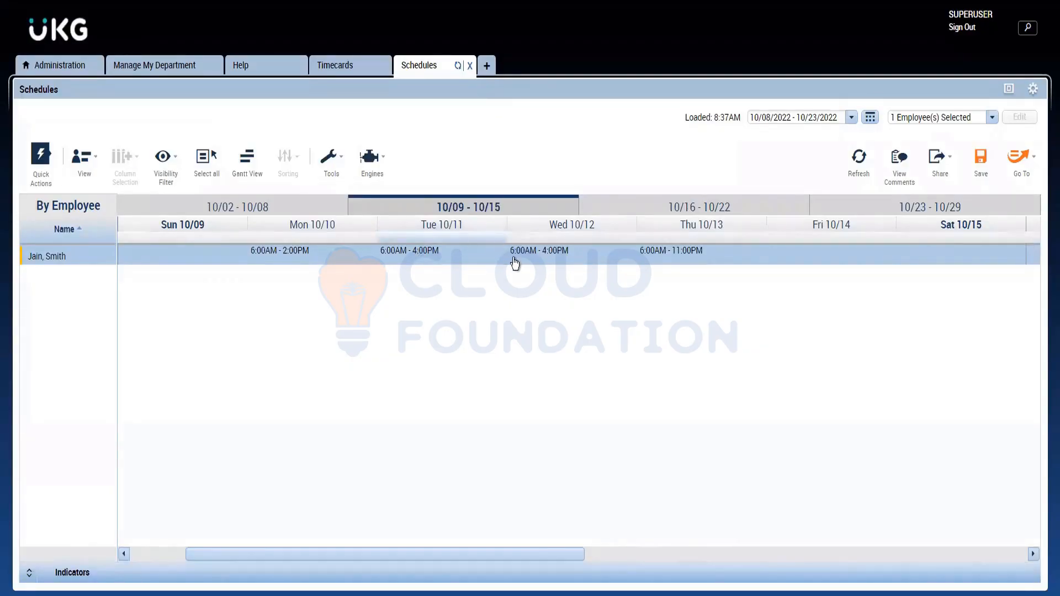
mouse_move(516, 267)
mouse_move(386, 263)
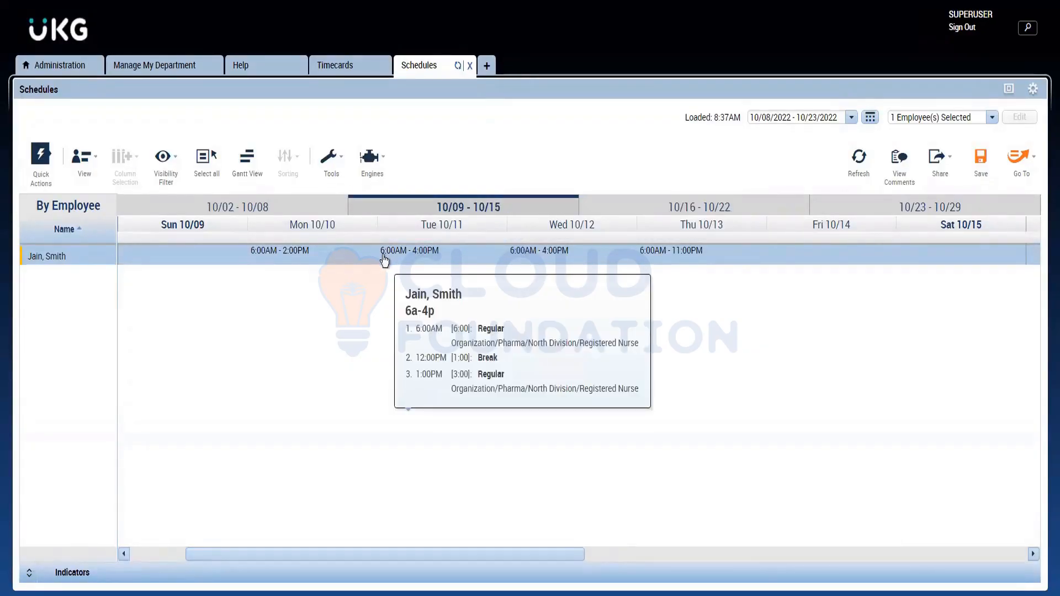
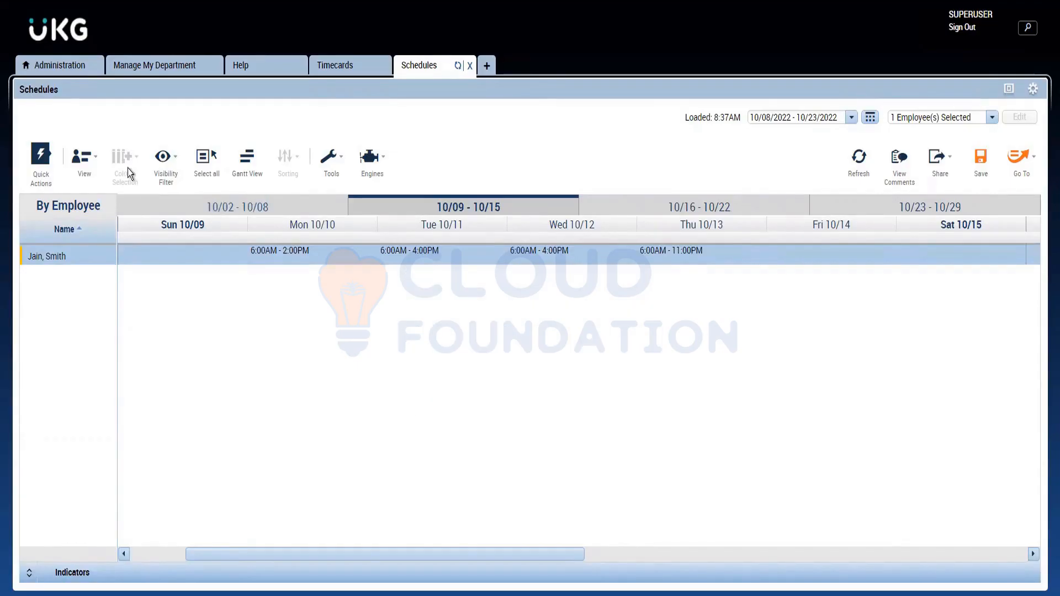
left_click(95, 160)
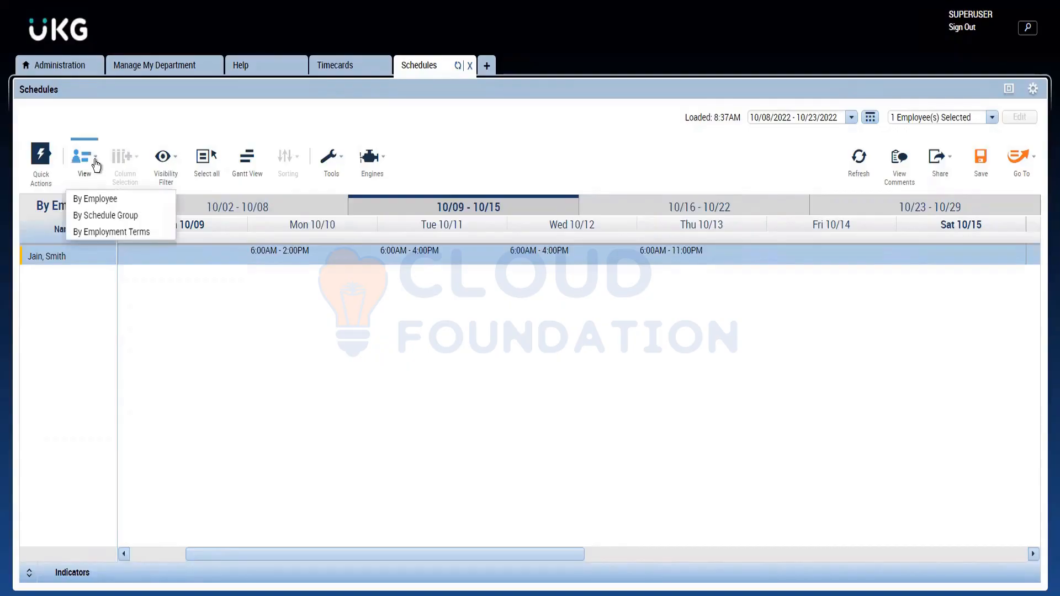
left_click(51, 163)
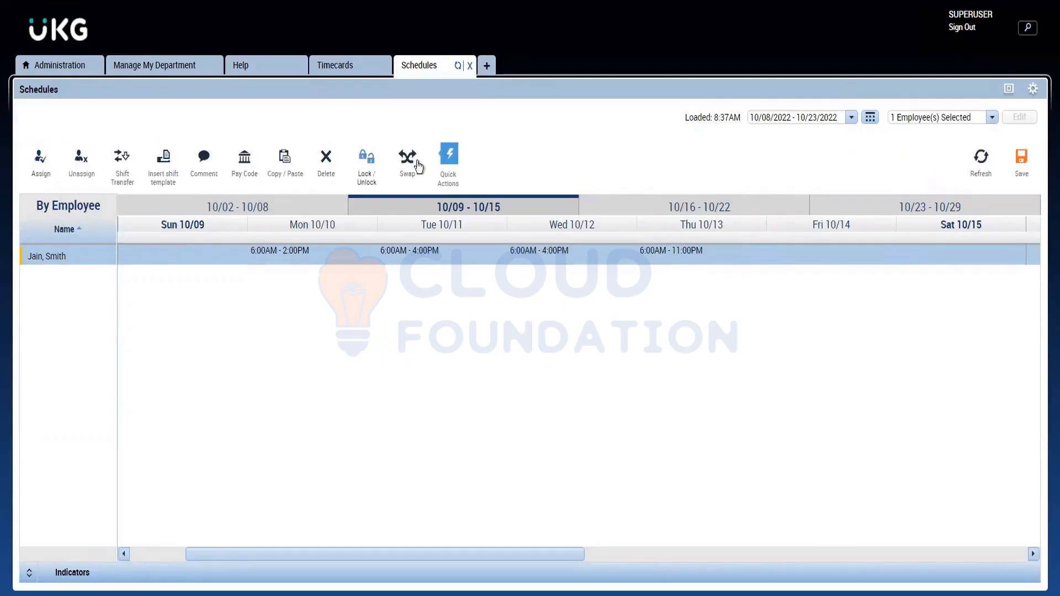
left_click(445, 171)
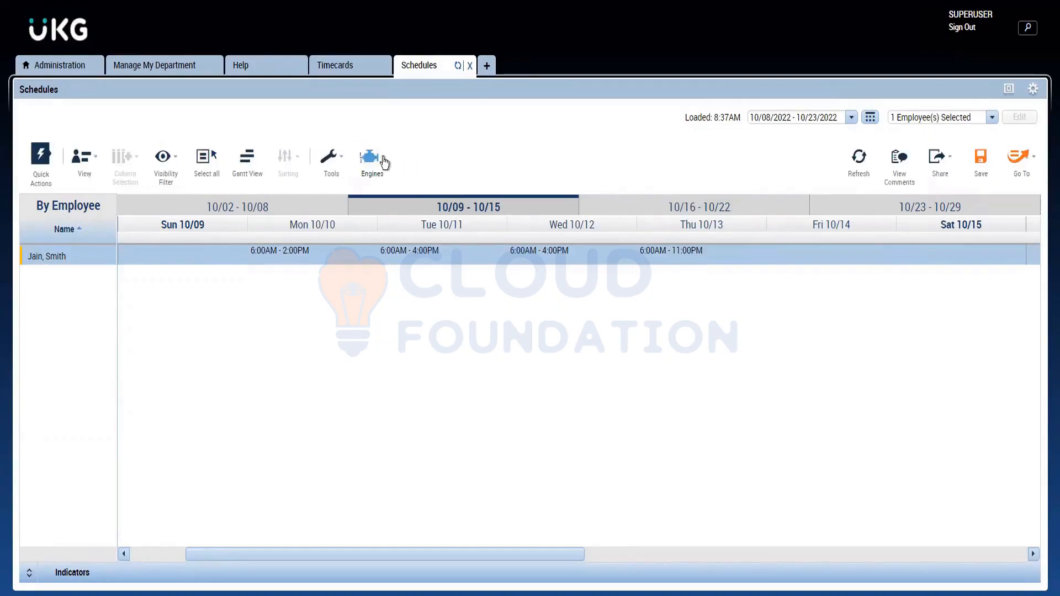
Step: Compare the Gantt and tabular displays of the 10/09 - 10/15 schedule and leave it in Gantt View
left_click(262, 175)
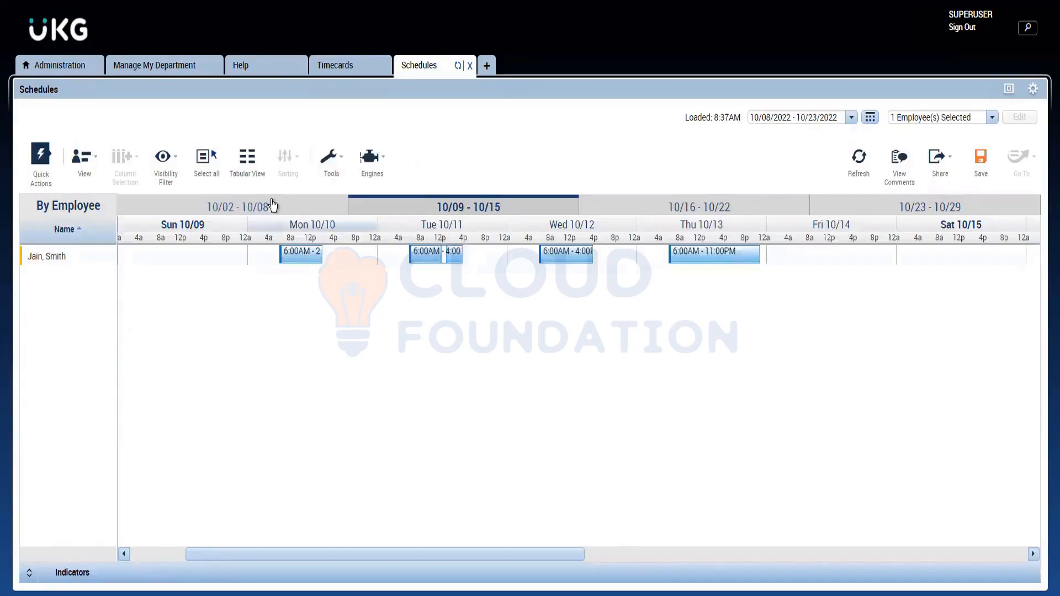
left_click(254, 178)
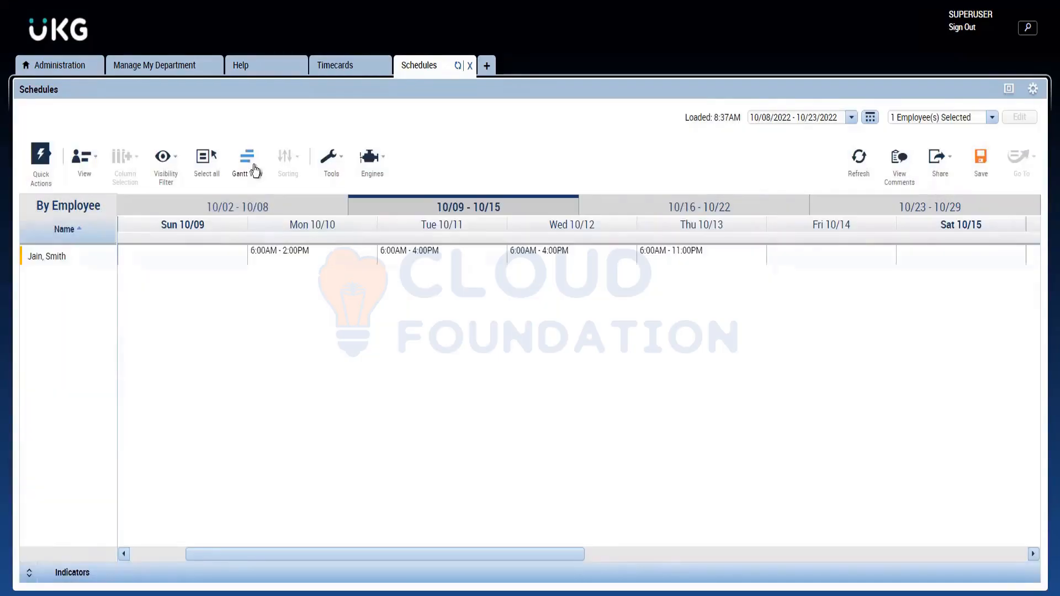
left_click(255, 171)
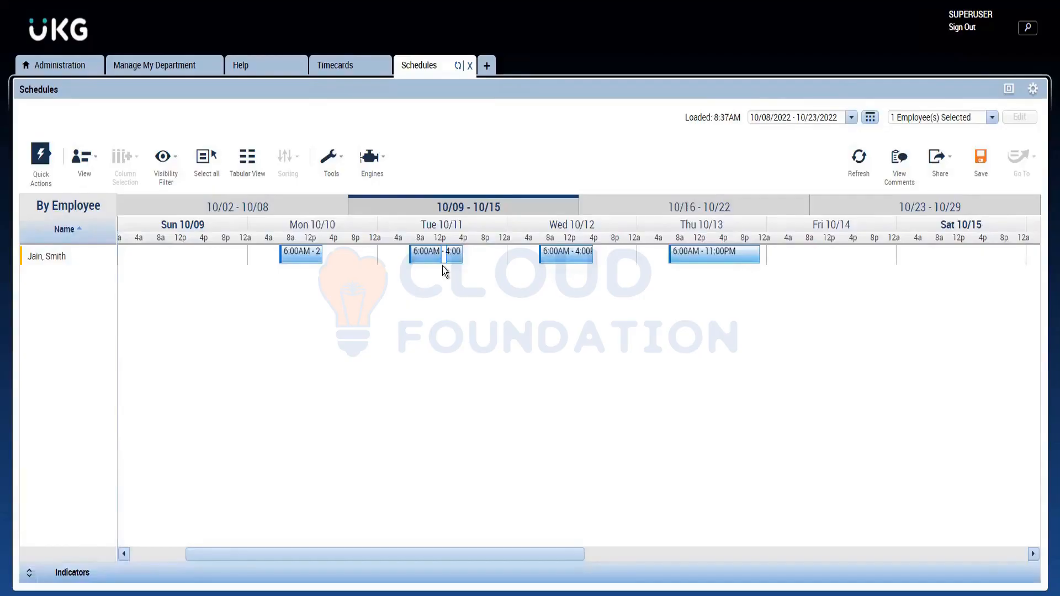
Step: Extend the Tuesday 10/11 shift in the Gantt chart to end at 5:00PM and save the schedule
mouse_move(445, 266)
left_click_drag(461, 255, 469, 256)
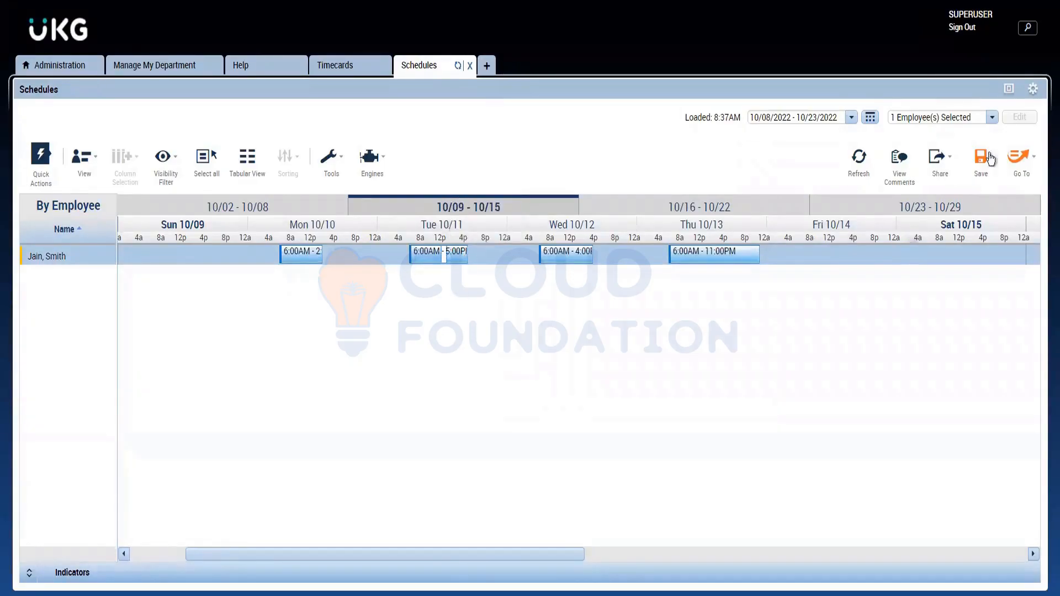
left_click(977, 164)
Step: Shorten the Thursday 10/13 shift in the Gantt chart to end at 10:00AM and save the schedule
mouse_move(752, 258)
left_click_drag(756, 253, 687, 264)
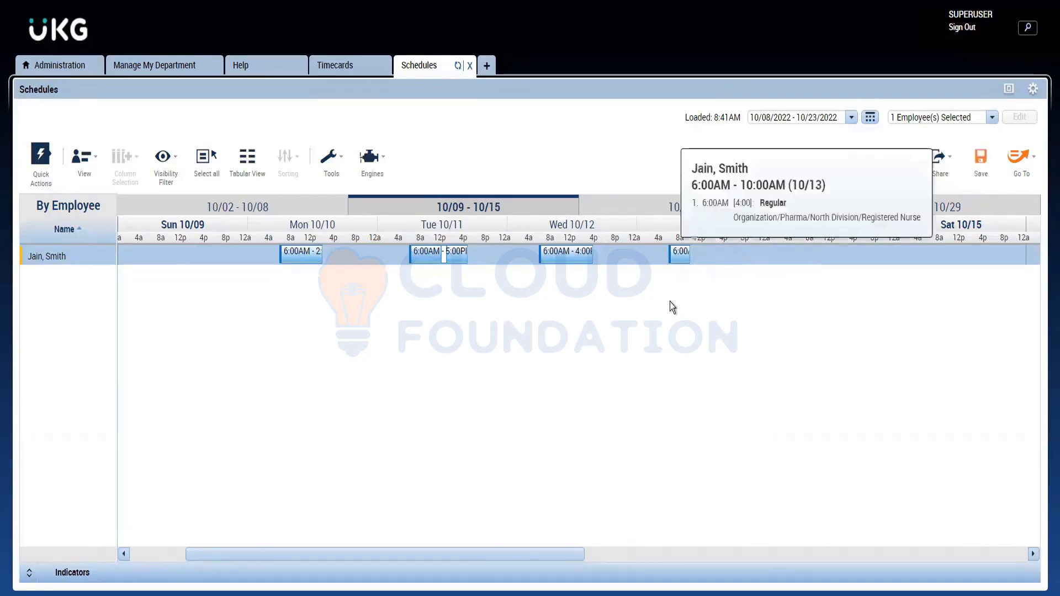
left_click(980, 159)
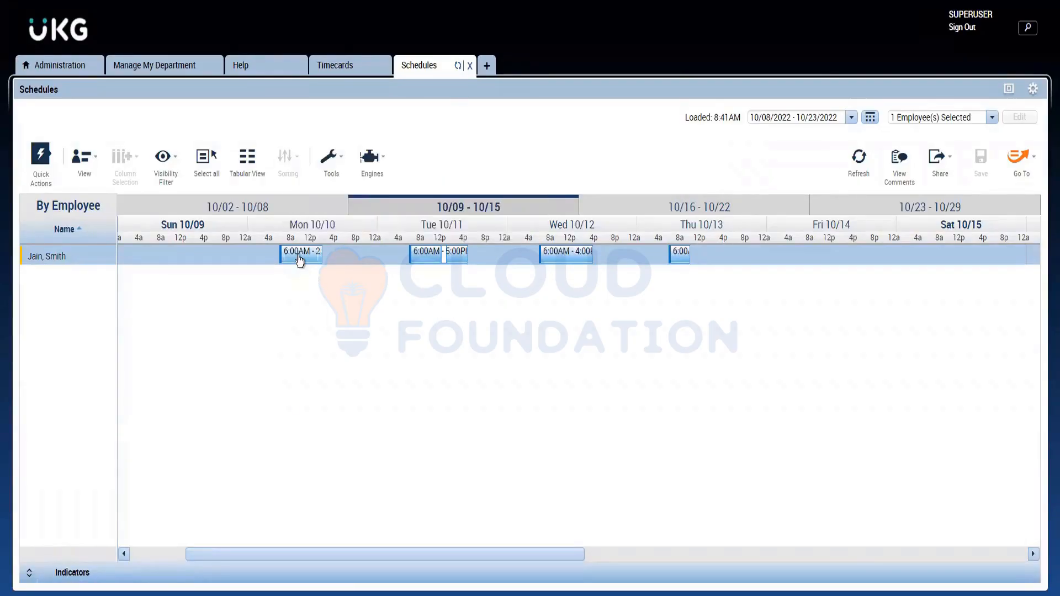
right_click(319, 259)
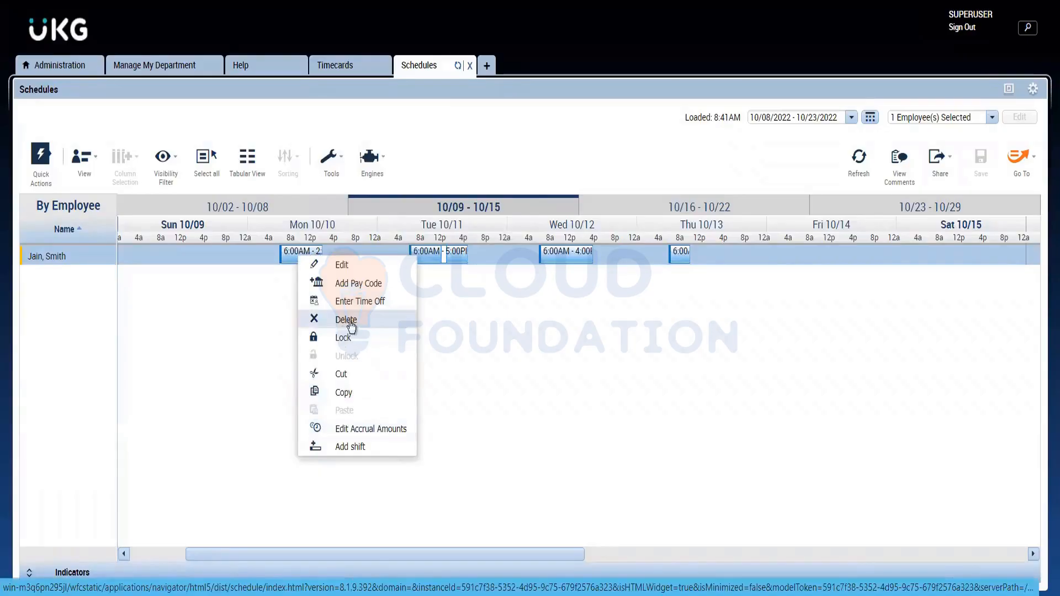
left_click(456, 344)
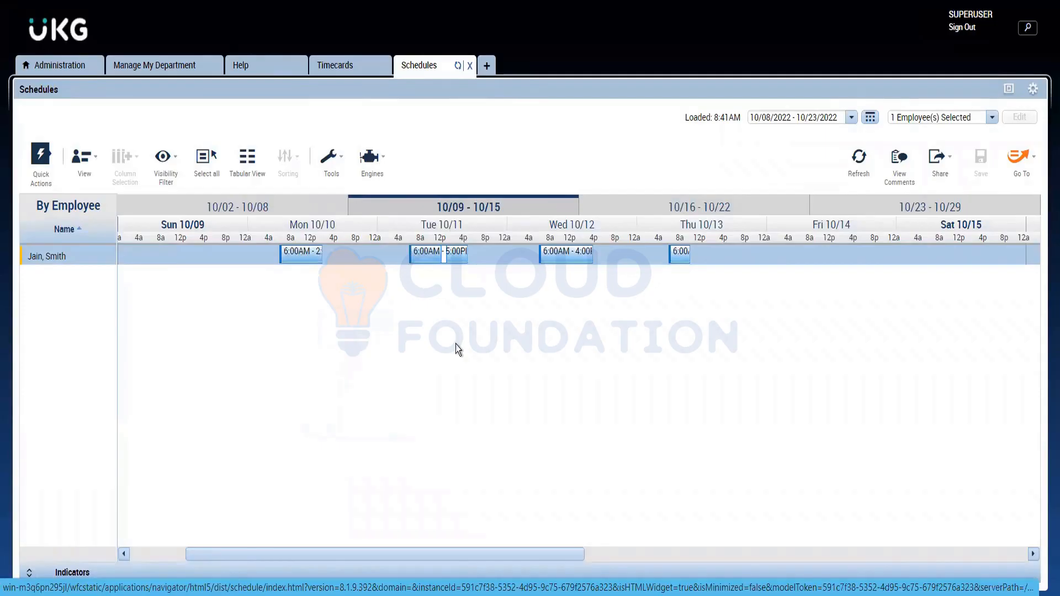
right_click(308, 263)
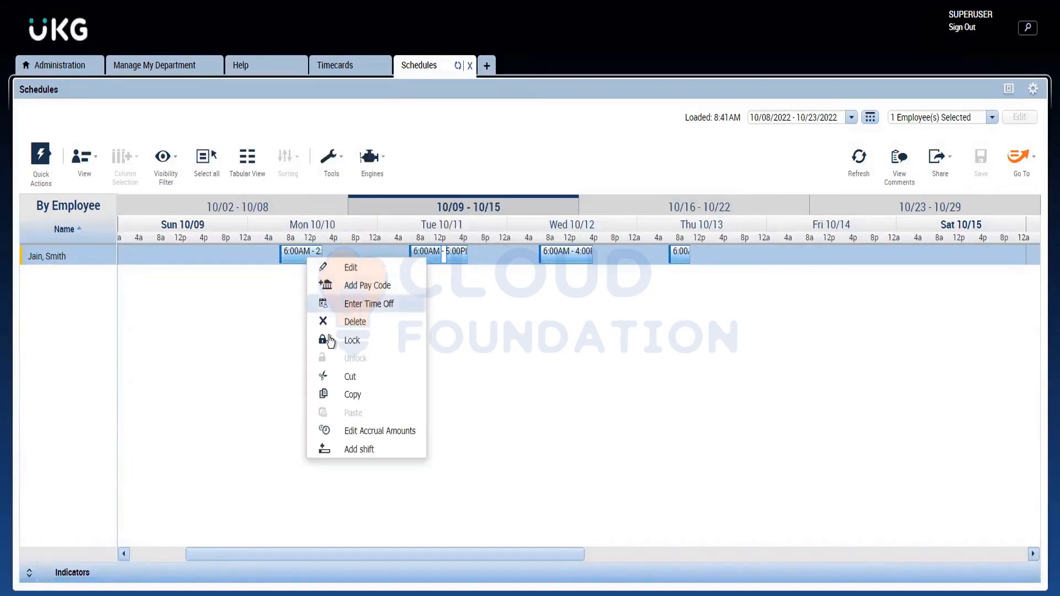
left_click(353, 395)
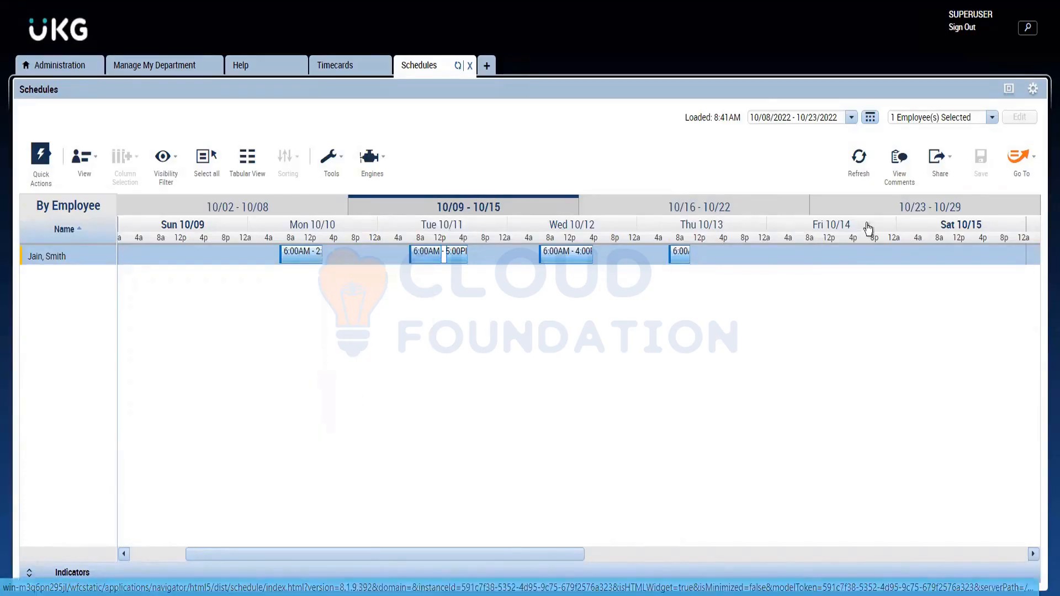
right_click(813, 261)
left_click(604, 370)
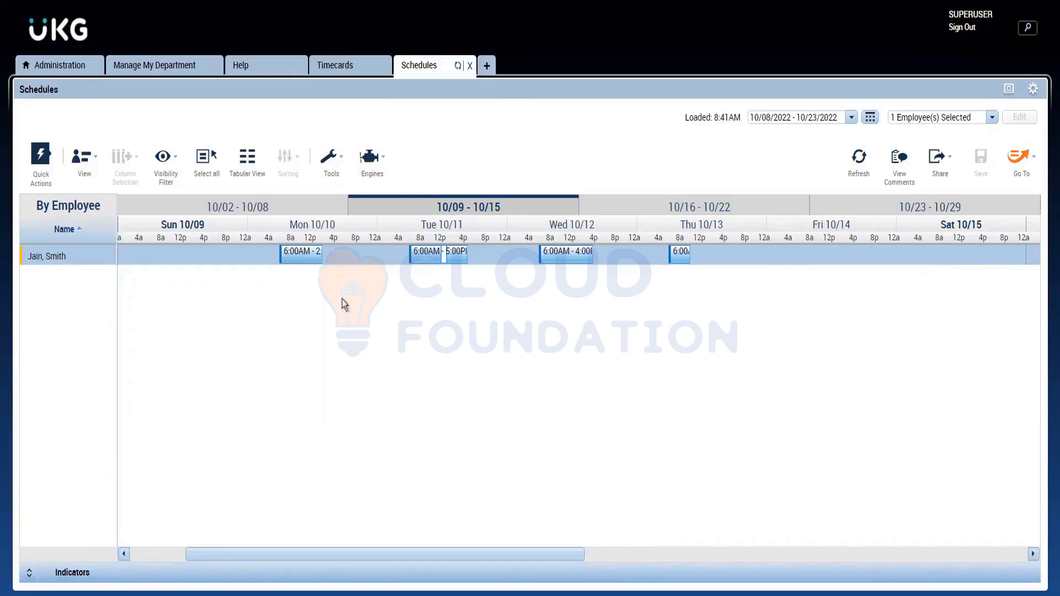
Step: Cut the Monday 10/10 shift, paste it on Friday 10/14 and save the schedule
right_click(297, 253)
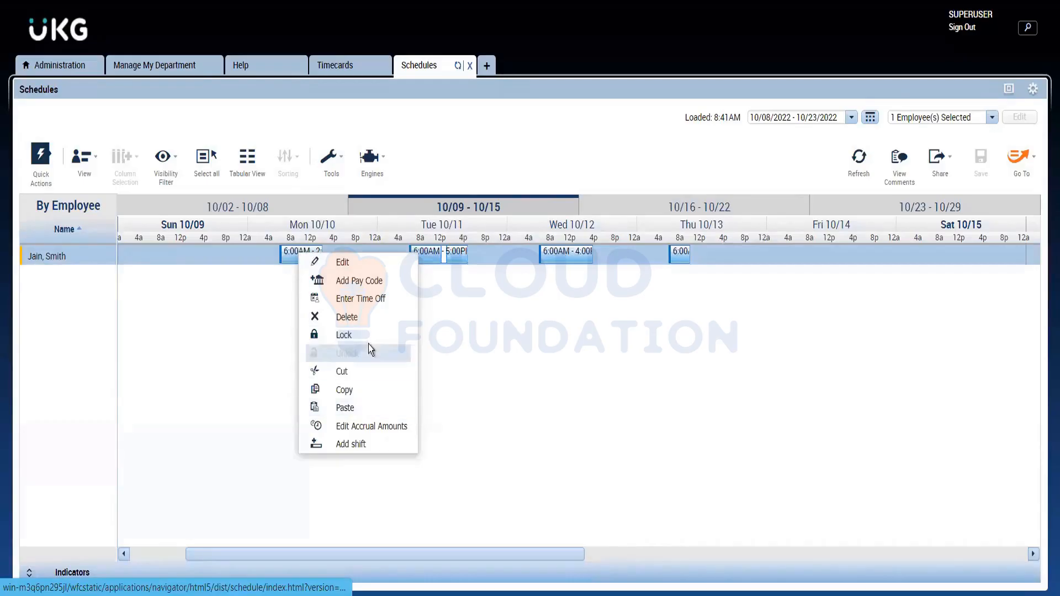
left_click(364, 375)
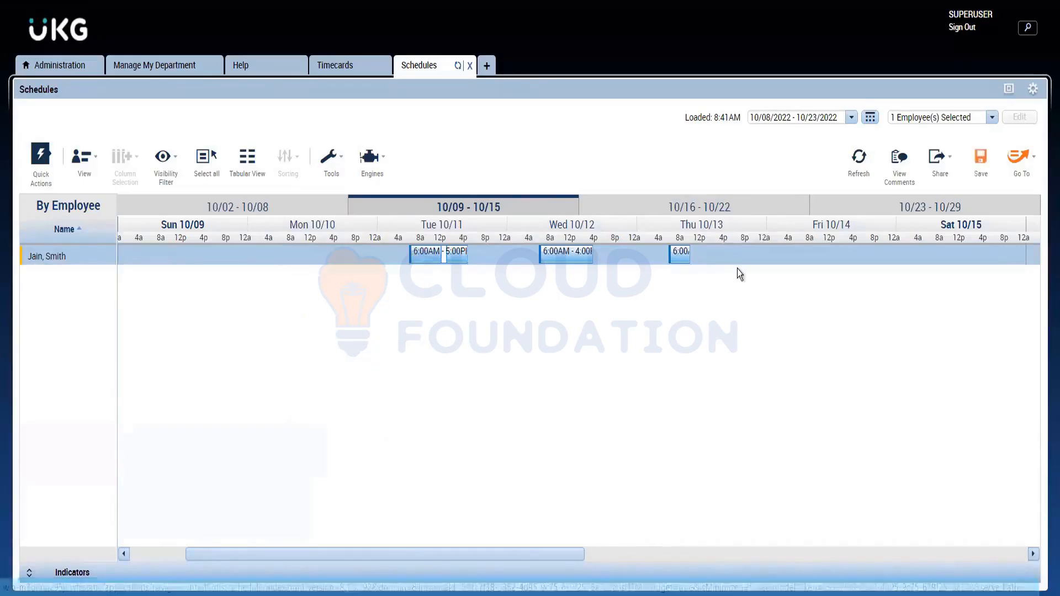
right_click(831, 256)
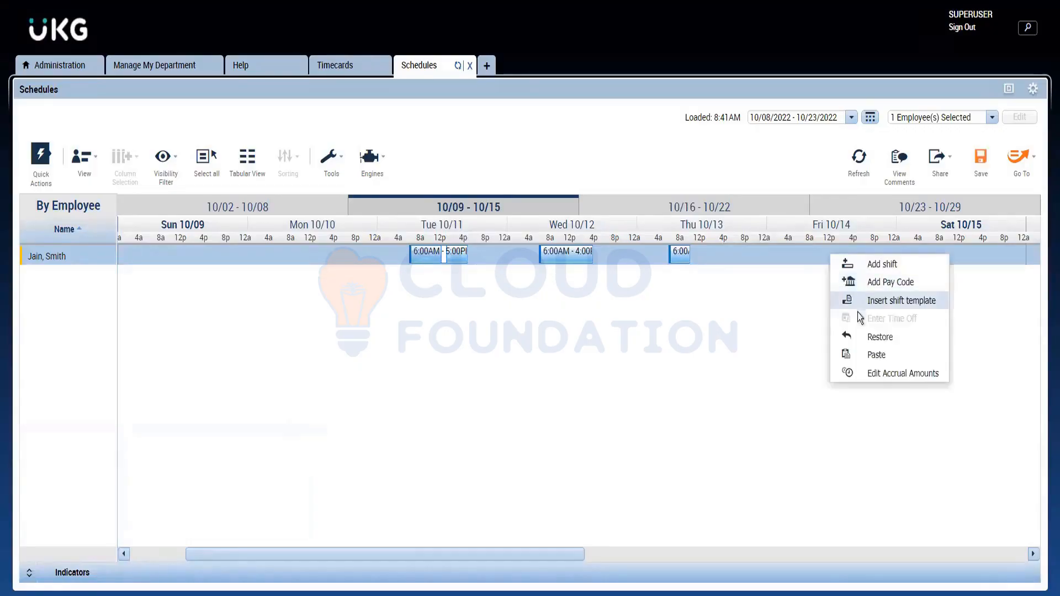
left_click(864, 358)
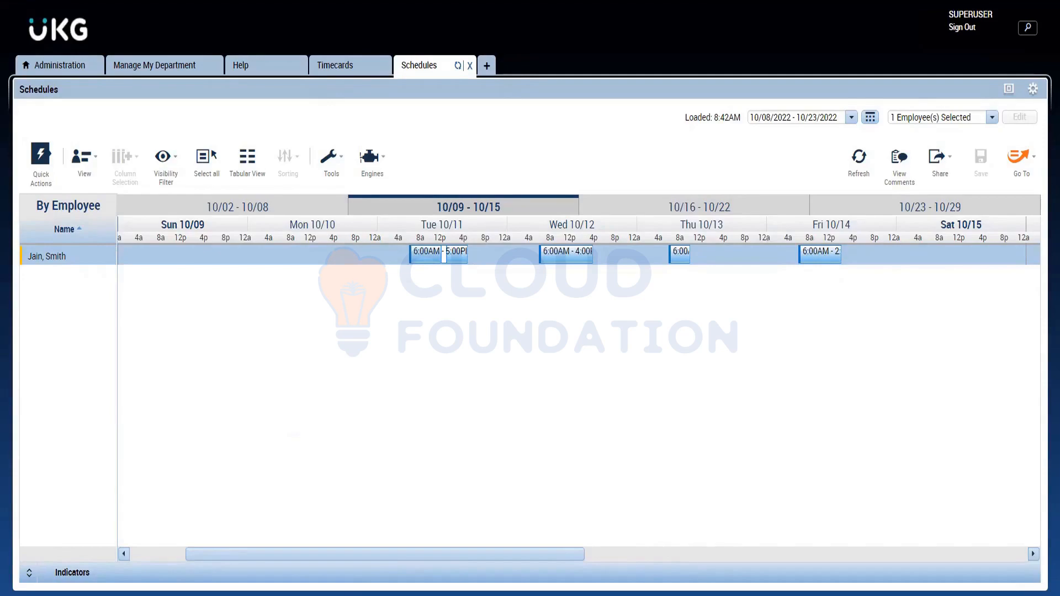
Step: Refresh the employee's timecard, enter punches of 6:00AM in and 5:00PM out for Tuesday 10/11, and save
left_click(323, 69)
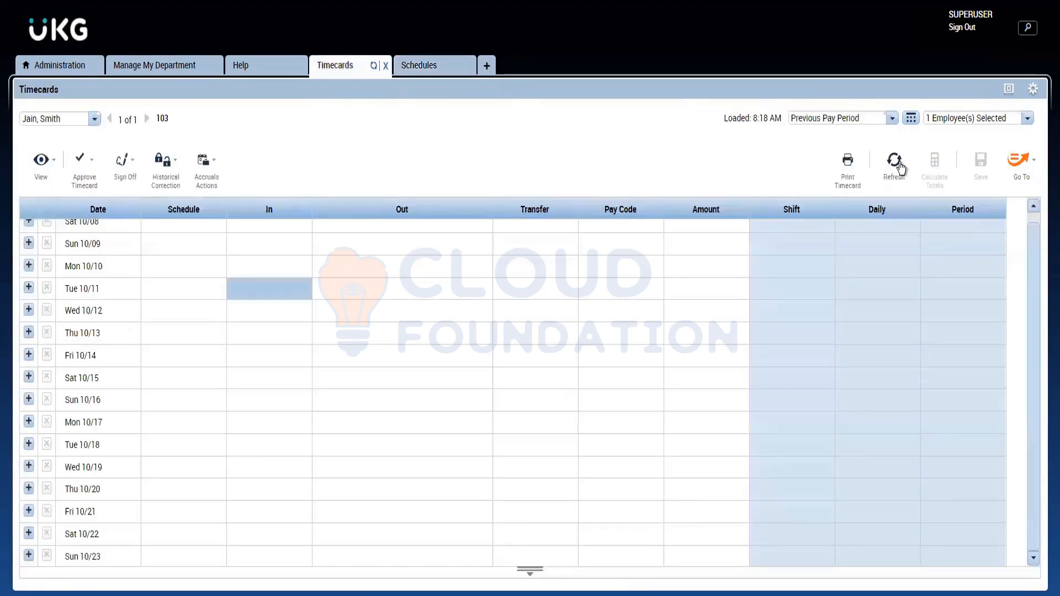
left_click(897, 164)
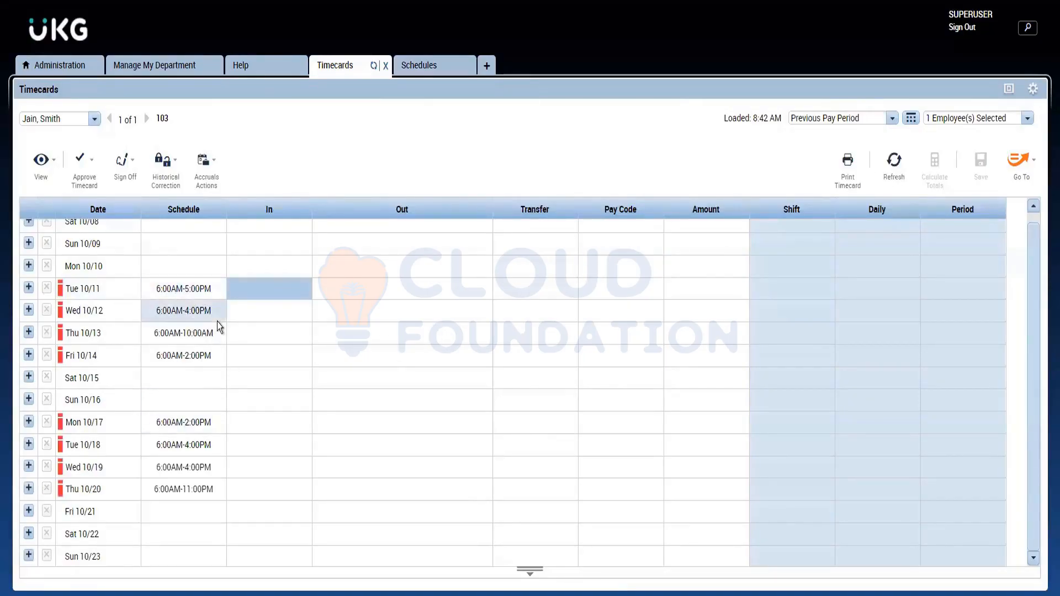
left_click(290, 282)
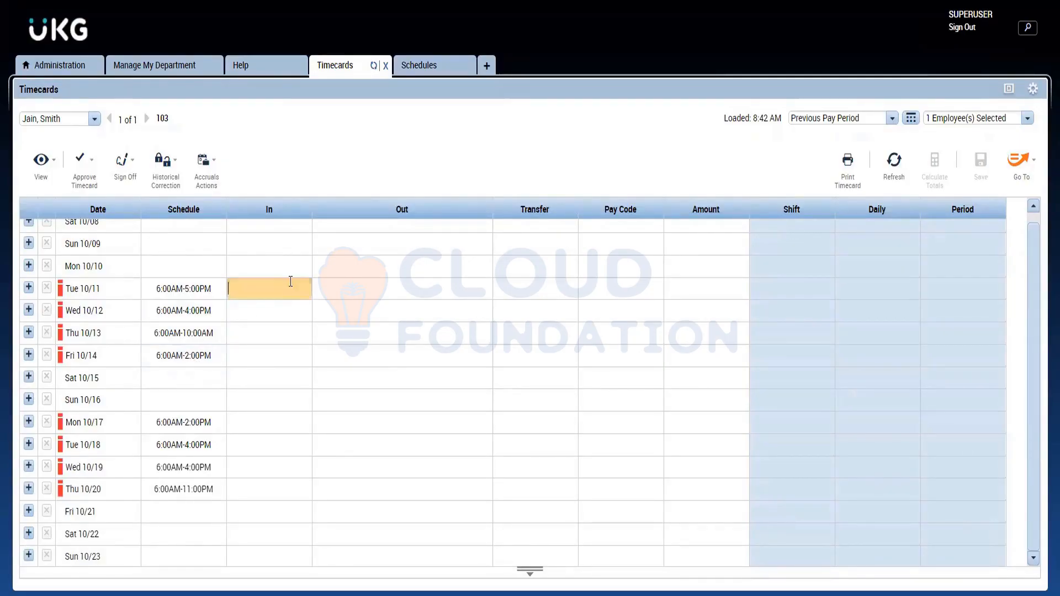
type("6a")
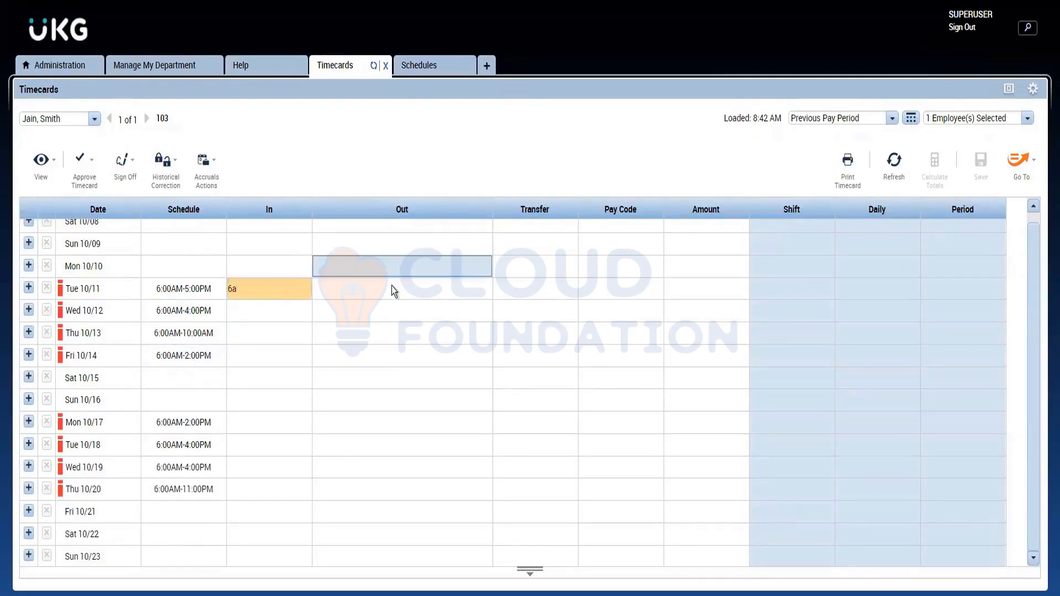
left_click(393, 286)
type("5")
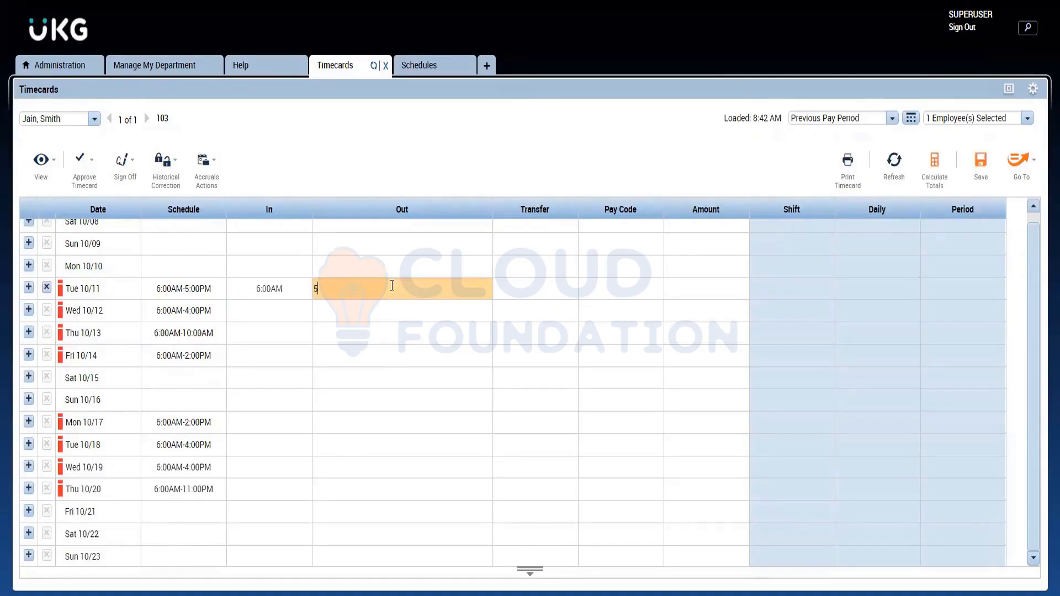
type("p")
key("Return")
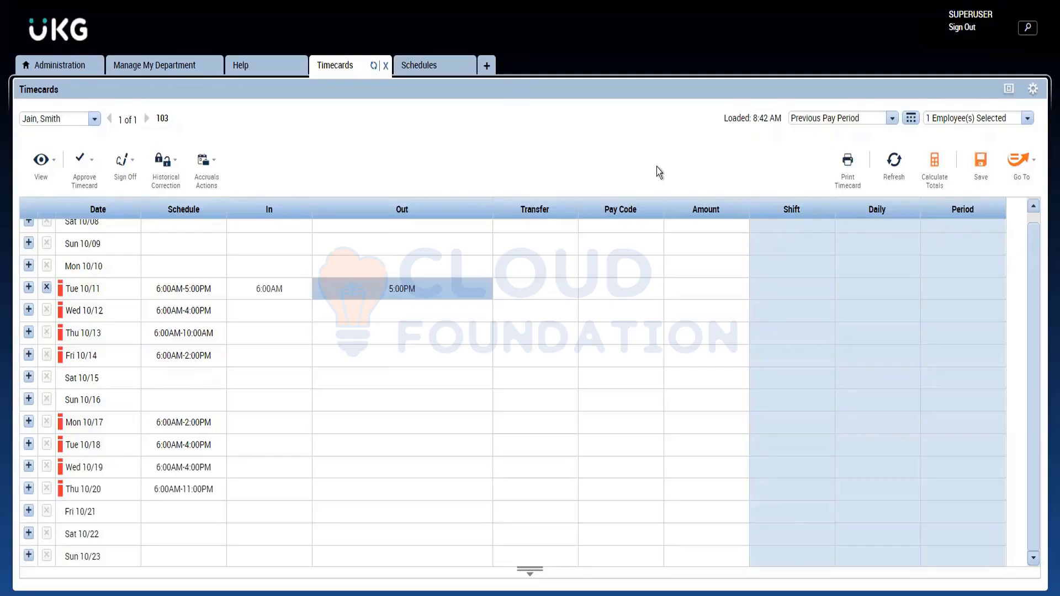
left_click(981, 160)
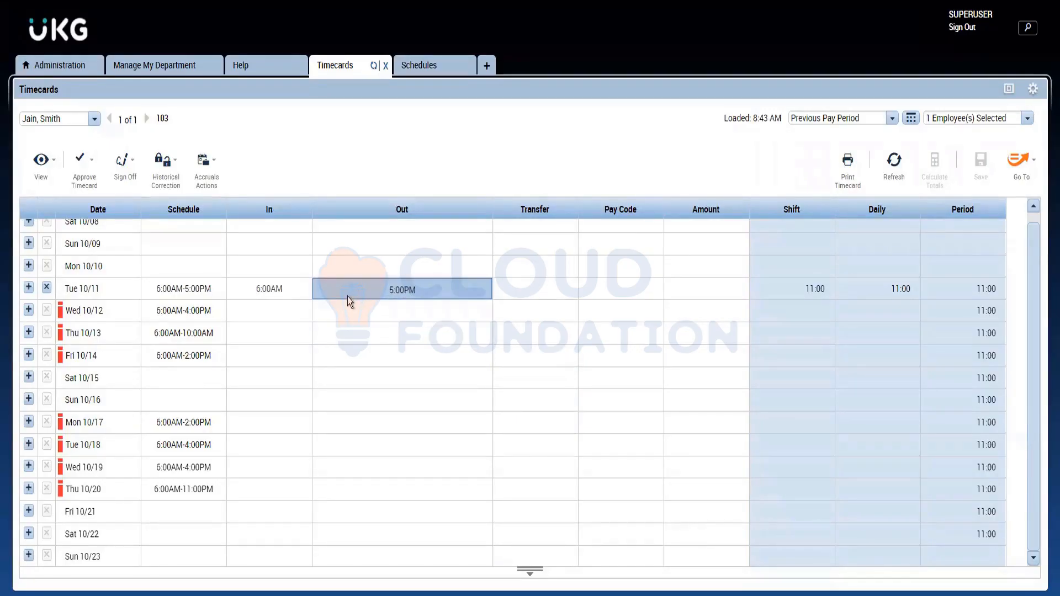
Step: Enter an in punch of 6:00AM and an out punch of 12:00PM for Wednesday 10/12 in the timecard
left_click(294, 310)
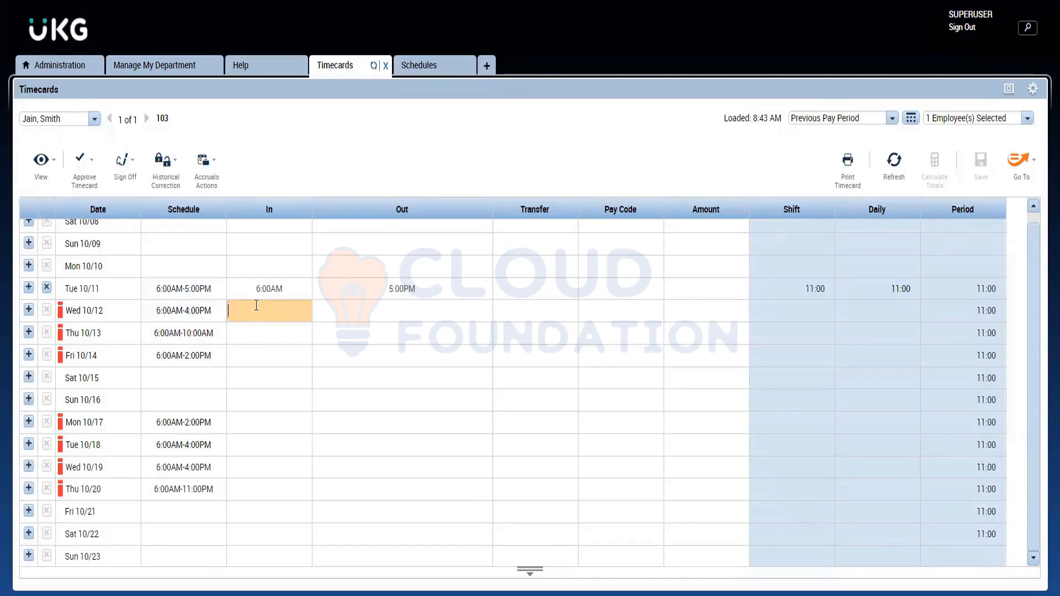
type("5")
type("6a")
left_click(372, 311)
type("2")
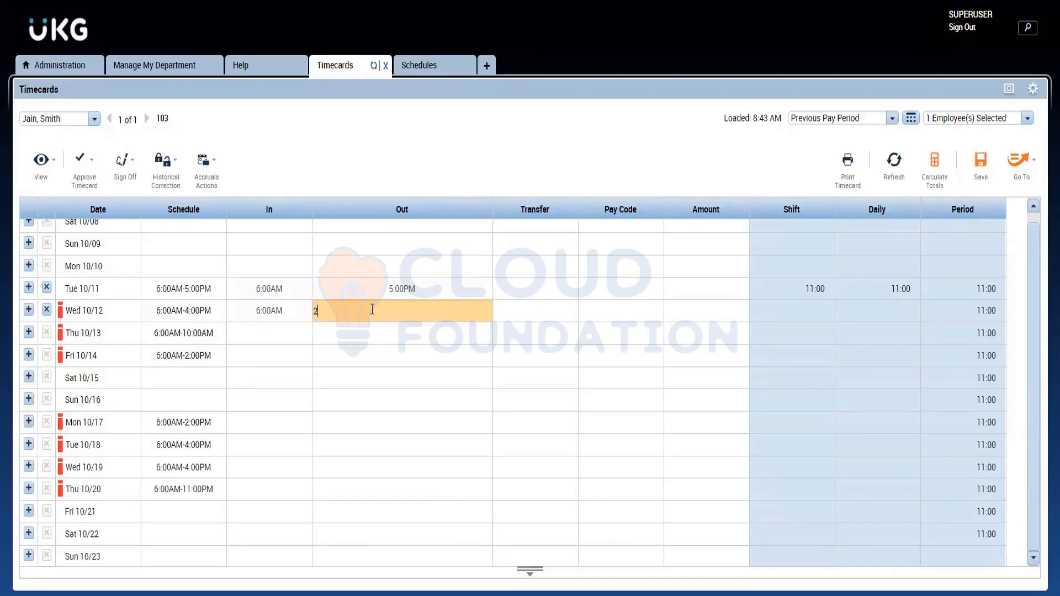
key("BackSpace")
type("12p")
key("Return")
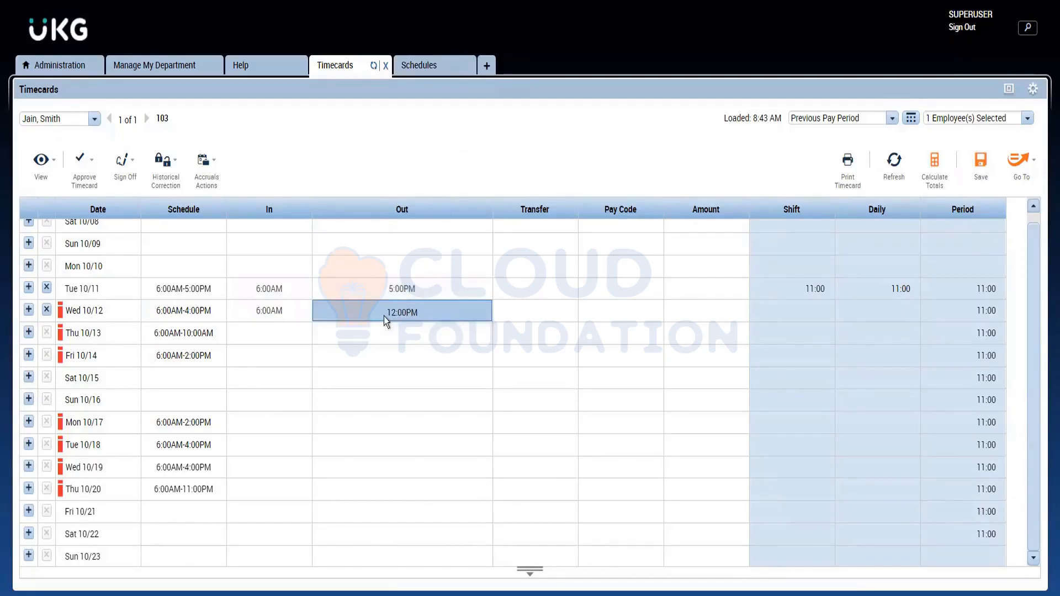
left_click(317, 313)
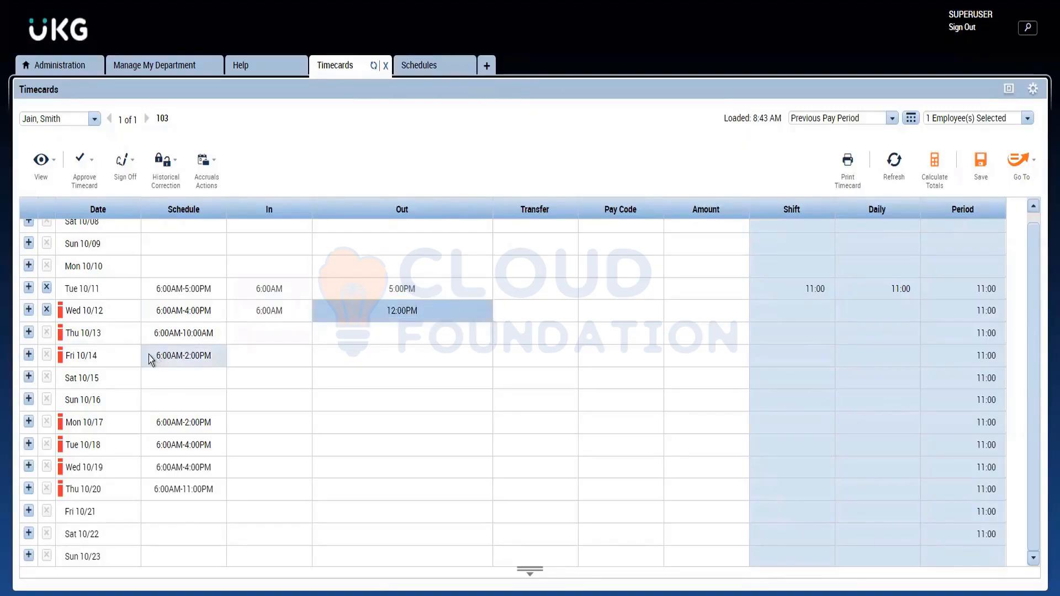
Step: Add a second row for Wednesday 10/12 with punches of 1:00PM in and 4:00PM out, and save the timecard
left_click(29, 310)
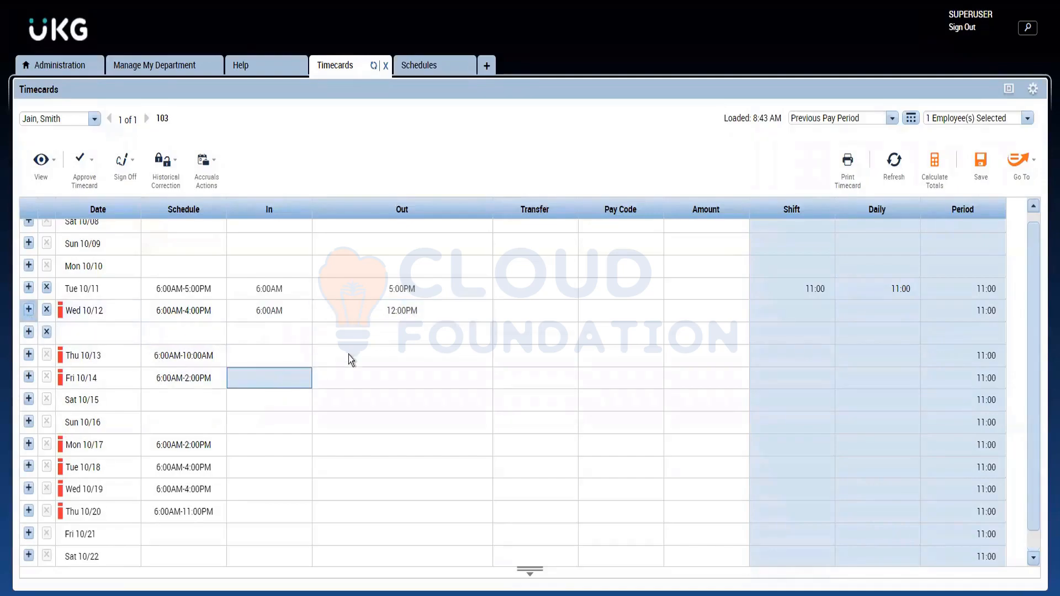
left_click(299, 336)
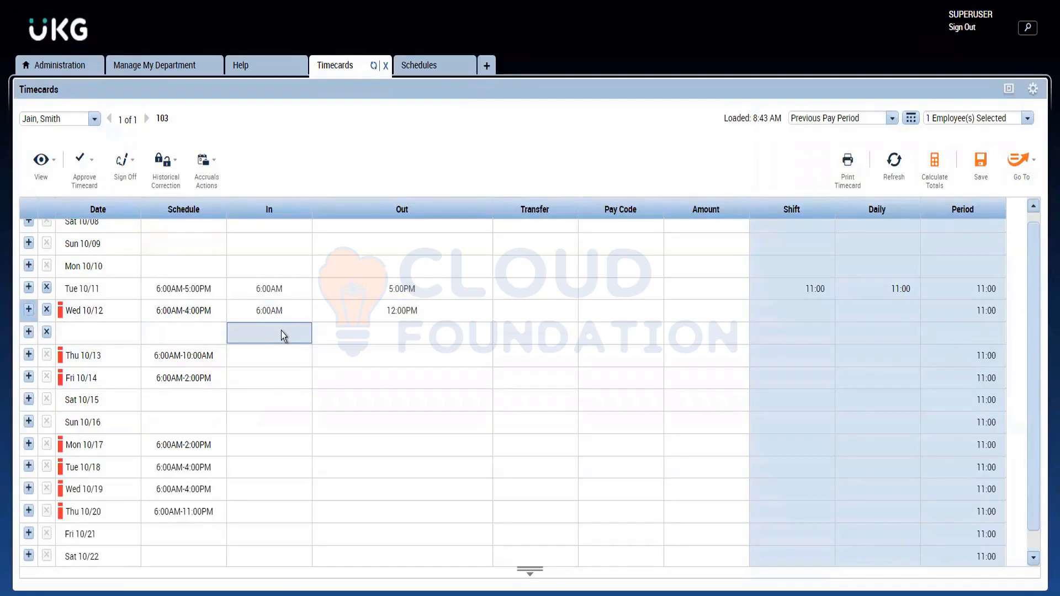
left_click(240, 327)
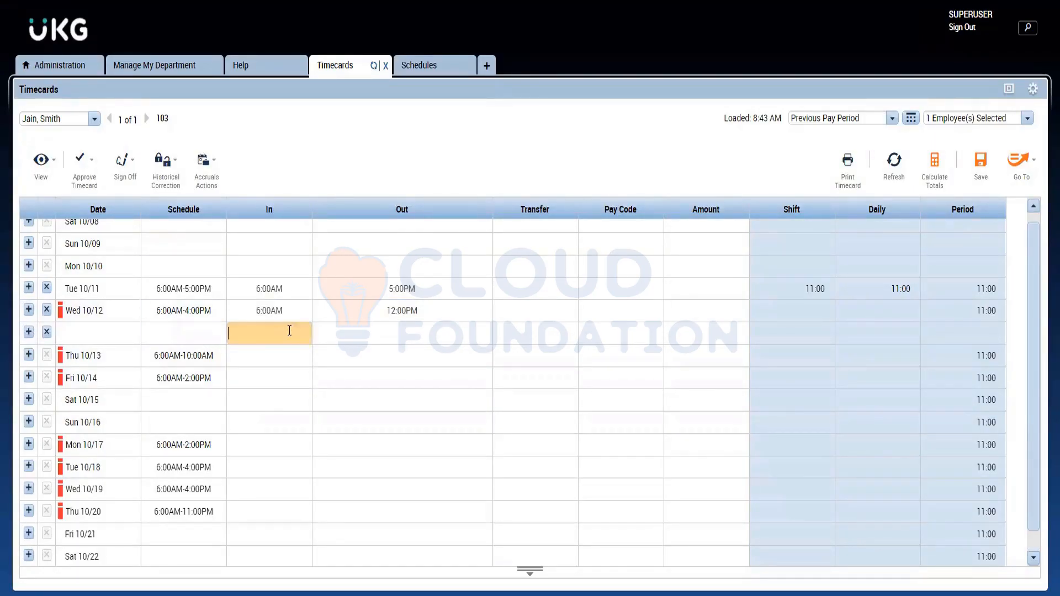
type("1pm")
left_click(350, 339)
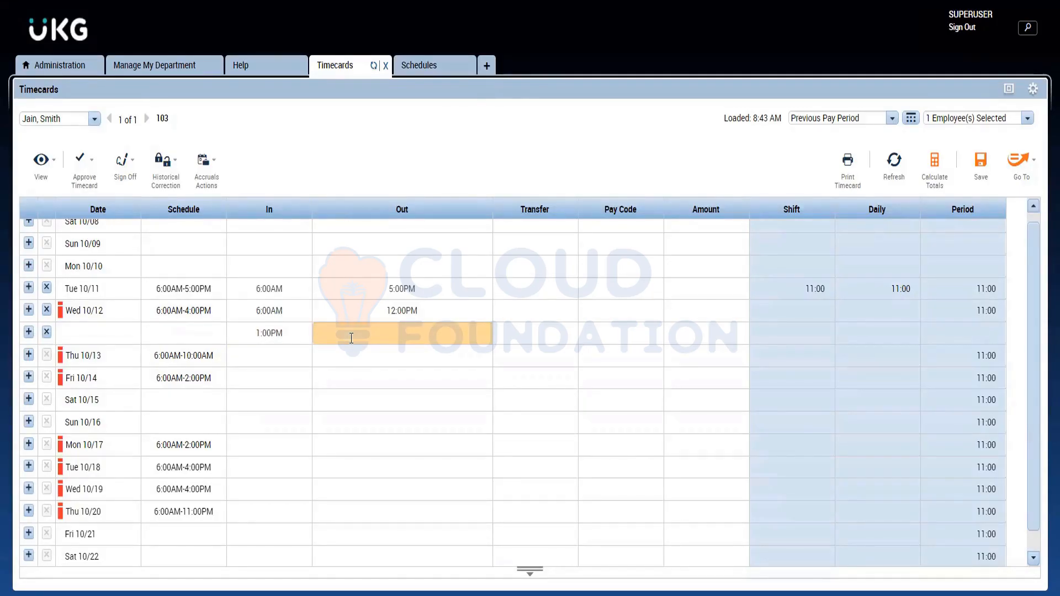
type("4p")
left_click(981, 163)
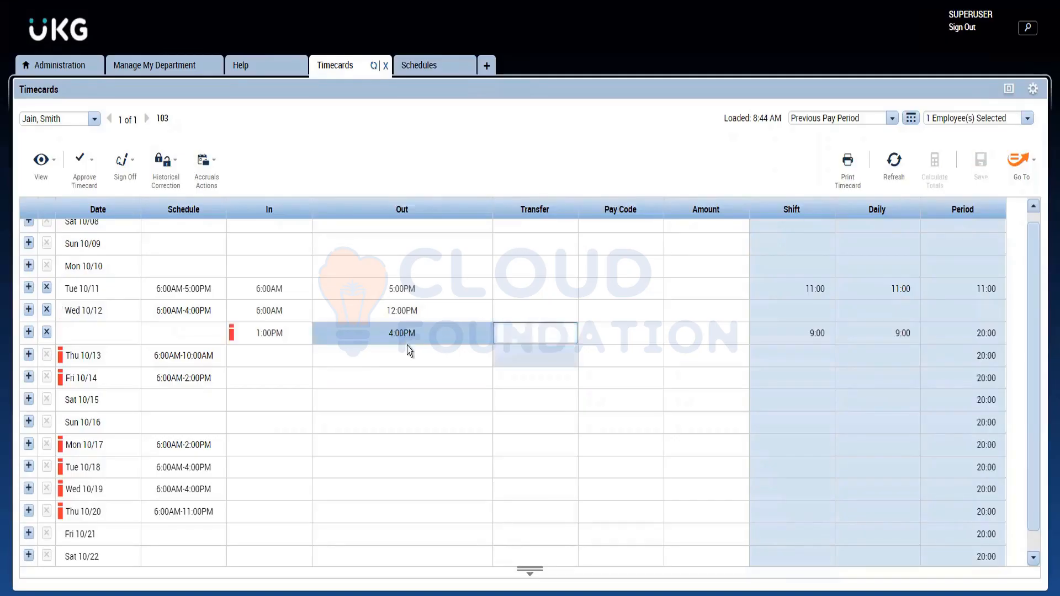
Step: Inspect the exception markers on the Wednesday 1:00PM punch and Thursday 10/13, and return to the Manage My Department employee list
left_click(234, 337)
mouse_move(235, 338)
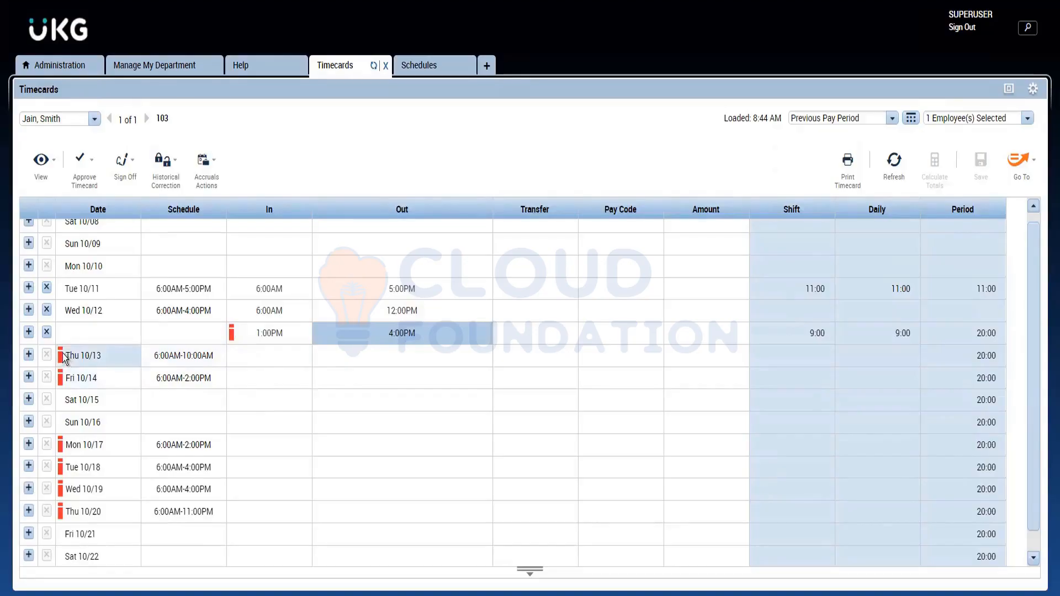
mouse_move(62, 355)
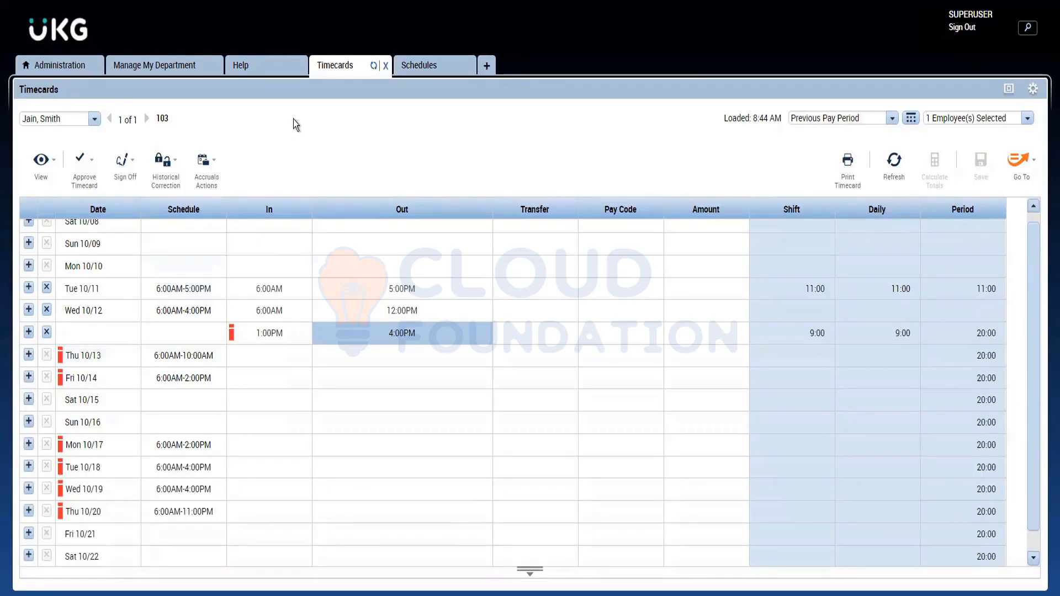
left_click(151, 66)
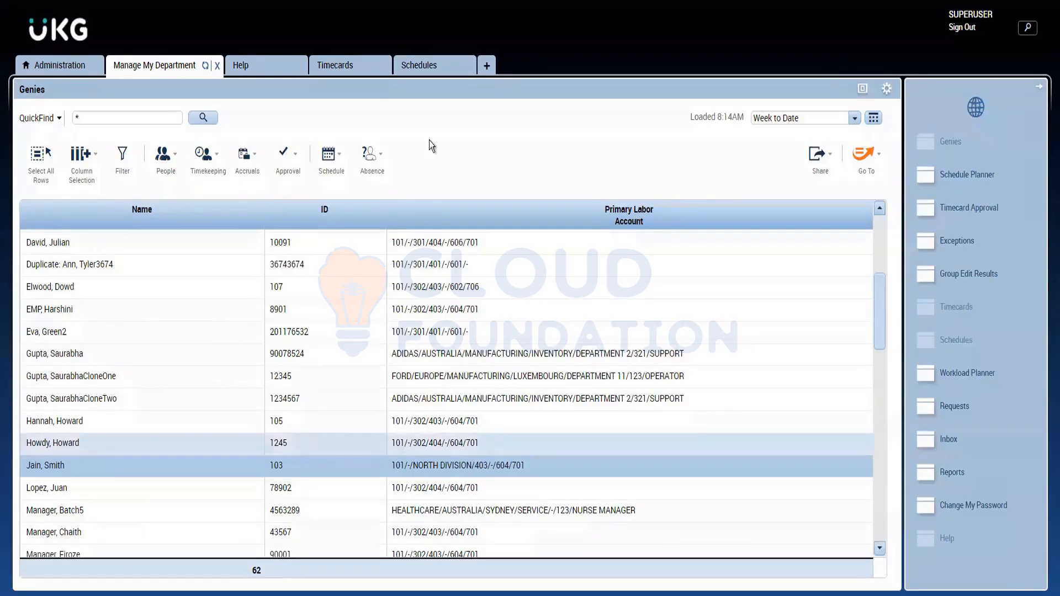
Step: Enter punches of 6:00AM in and 11:00AM out for Friday 10/14 in the employee's timecard and save it
left_click(342, 68)
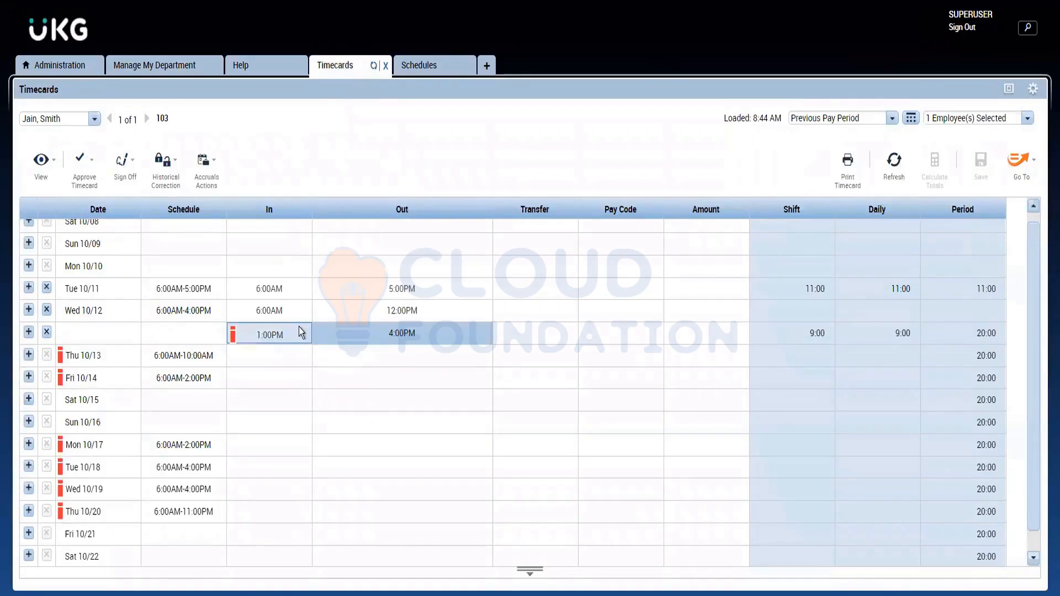
left_click(261, 358)
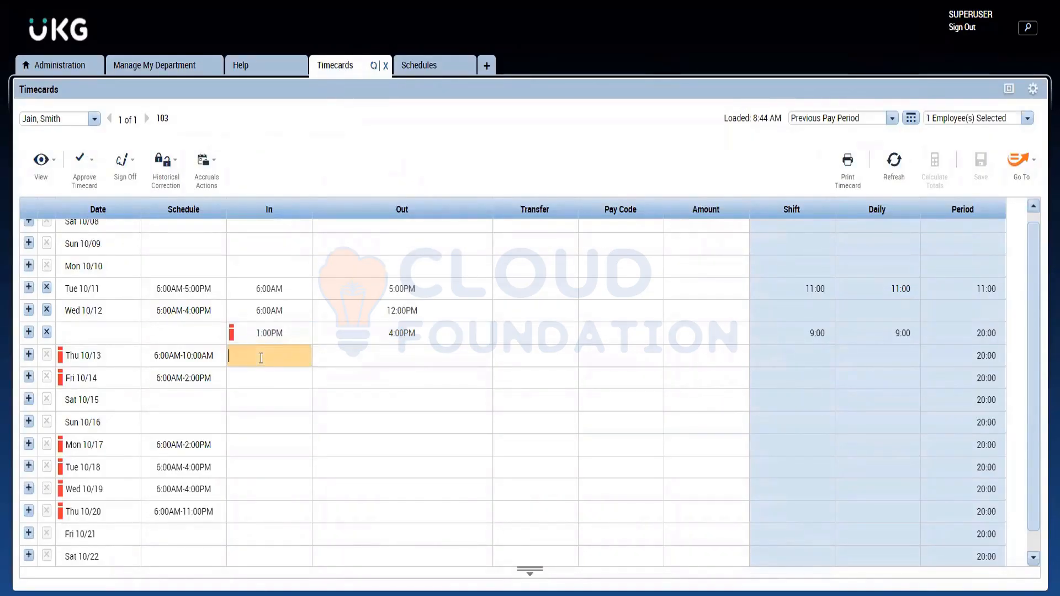
left_click(255, 376)
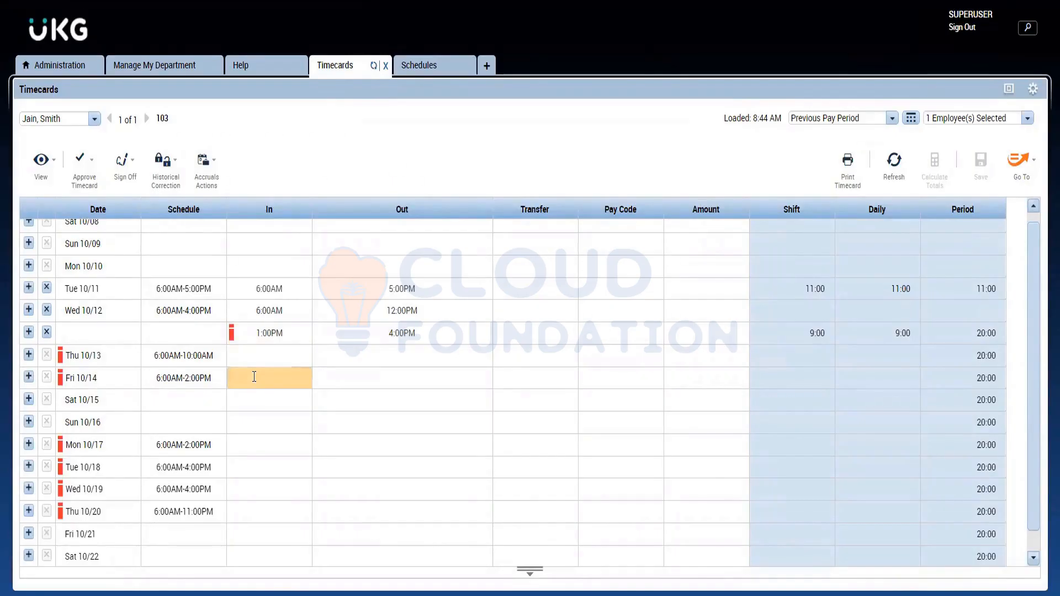
type("6a")
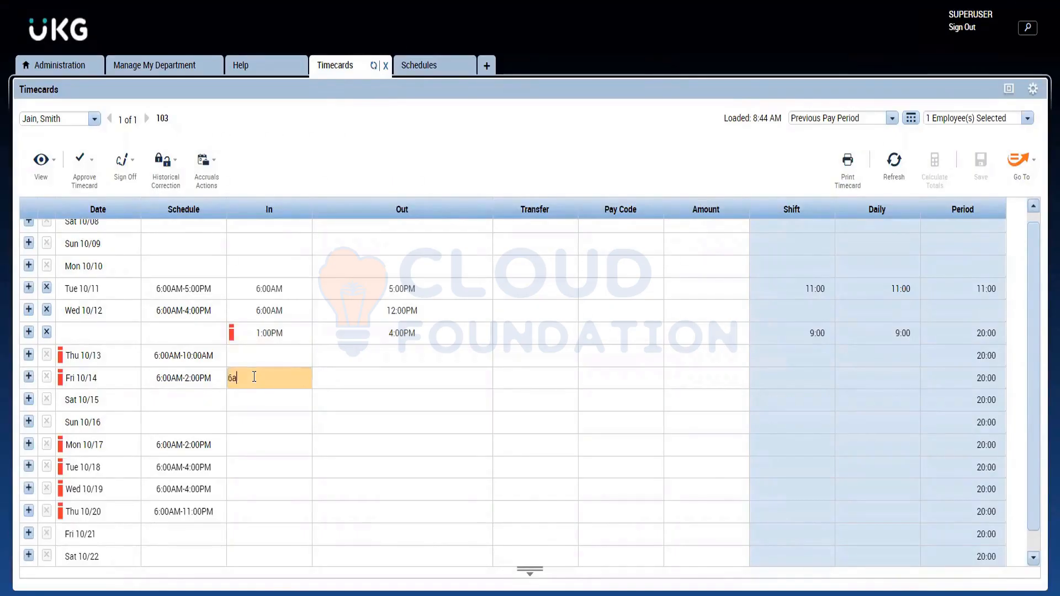
left_click(344, 385)
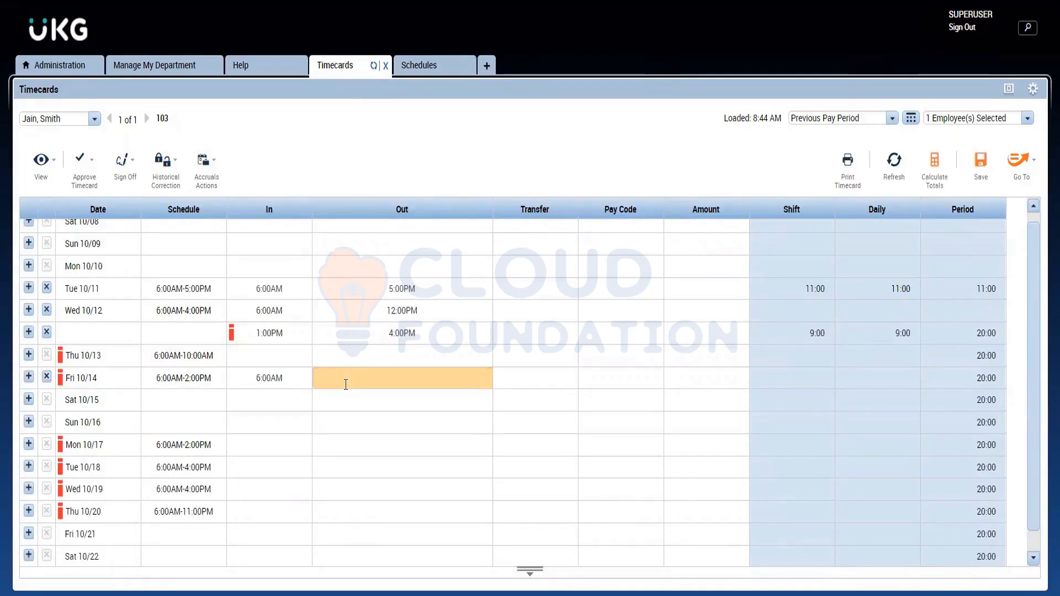
type("11a")
key("Return")
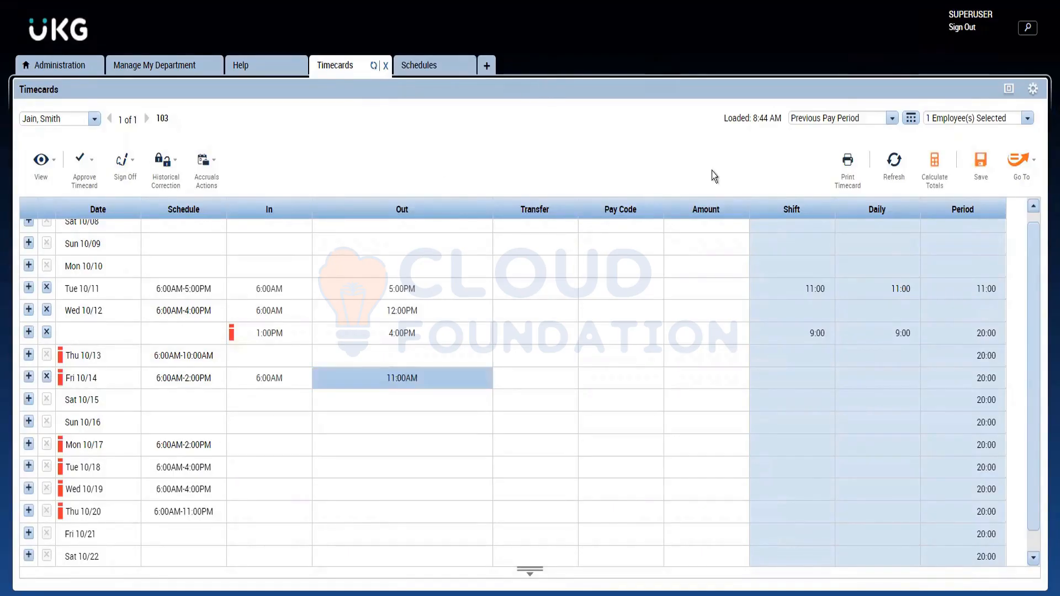
left_click(984, 158)
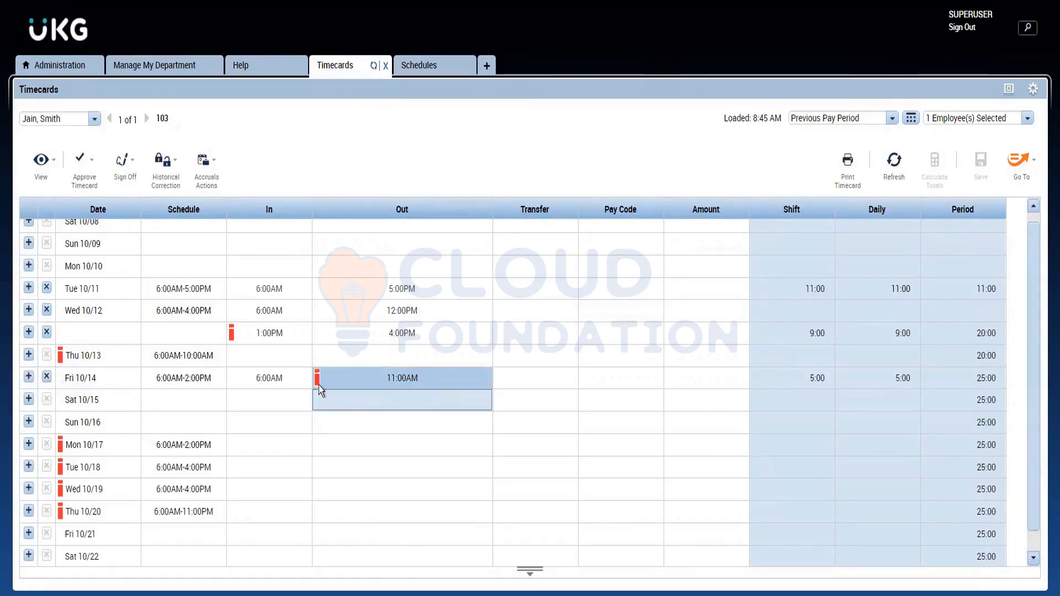
Step: Start a comment on the Friday 10/14 11:00AM out punch and choose CF Sick with Doctors Note as the comment
mouse_move(317, 386)
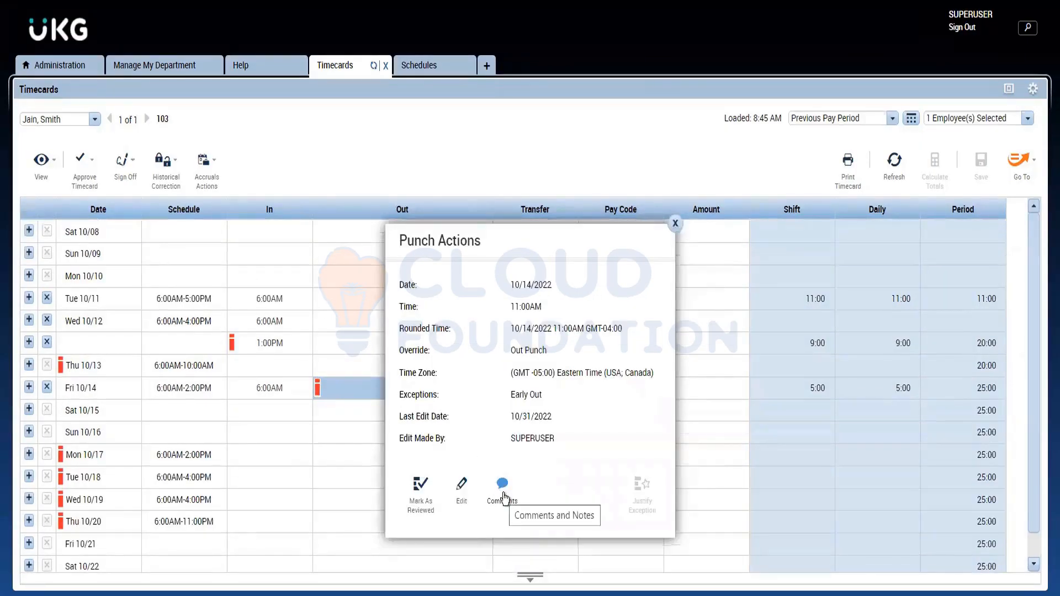
left_click(503, 496)
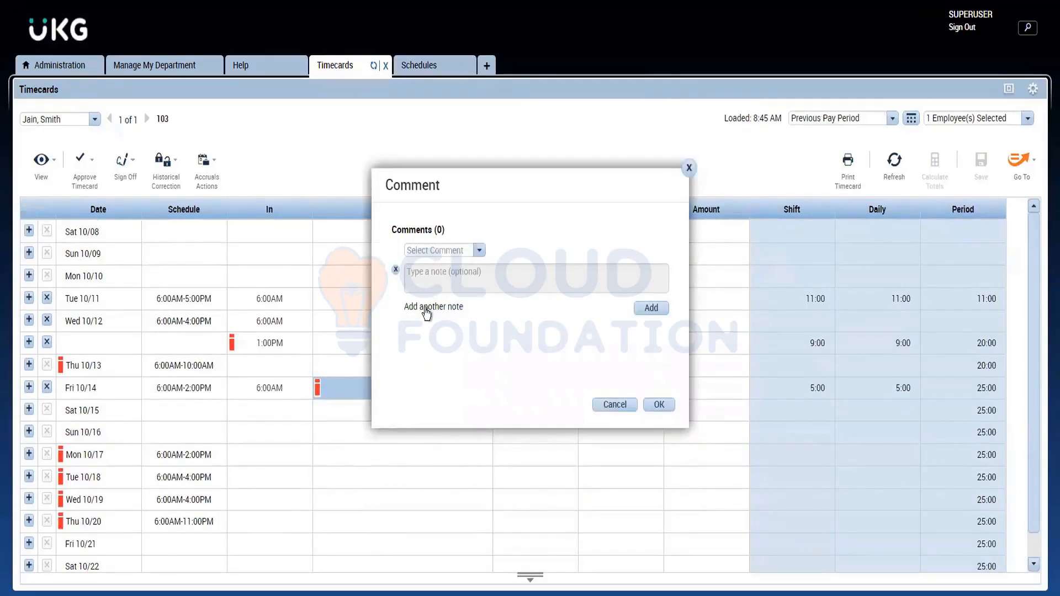
left_click(479, 252)
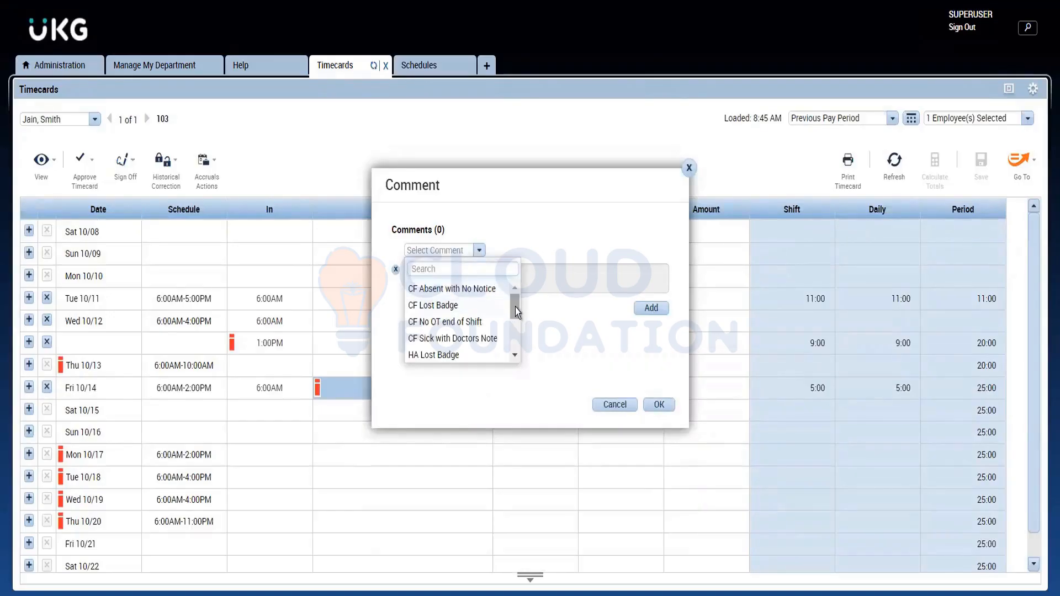
mouse_move(515, 317)
left_mouse_down()
mouse_move(512, 360)
mouse_move(513, 309)
mouse_move(512, 326)
left_mouse_up()
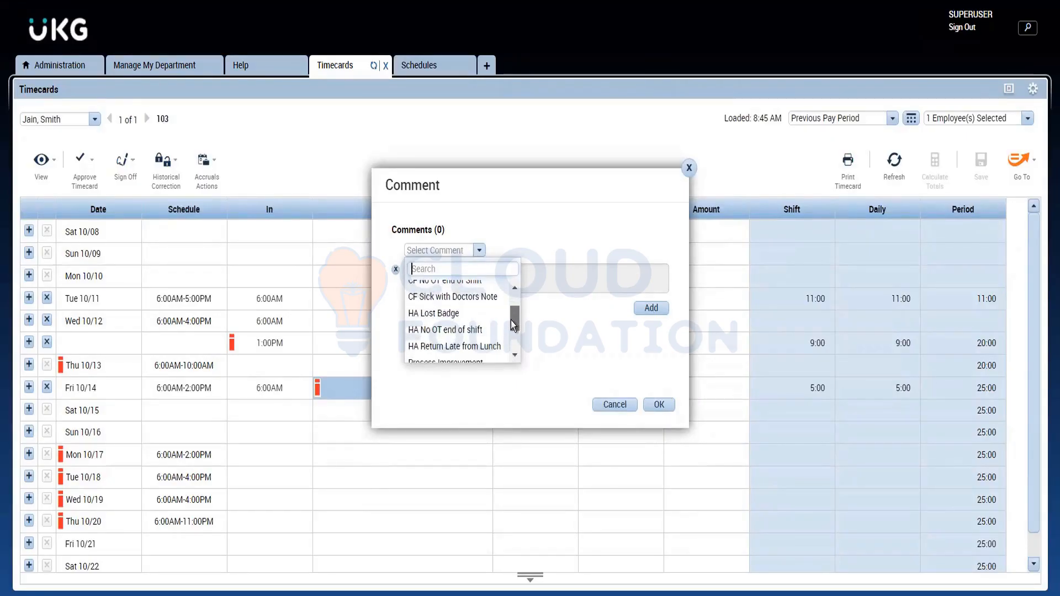
left_click(460, 299)
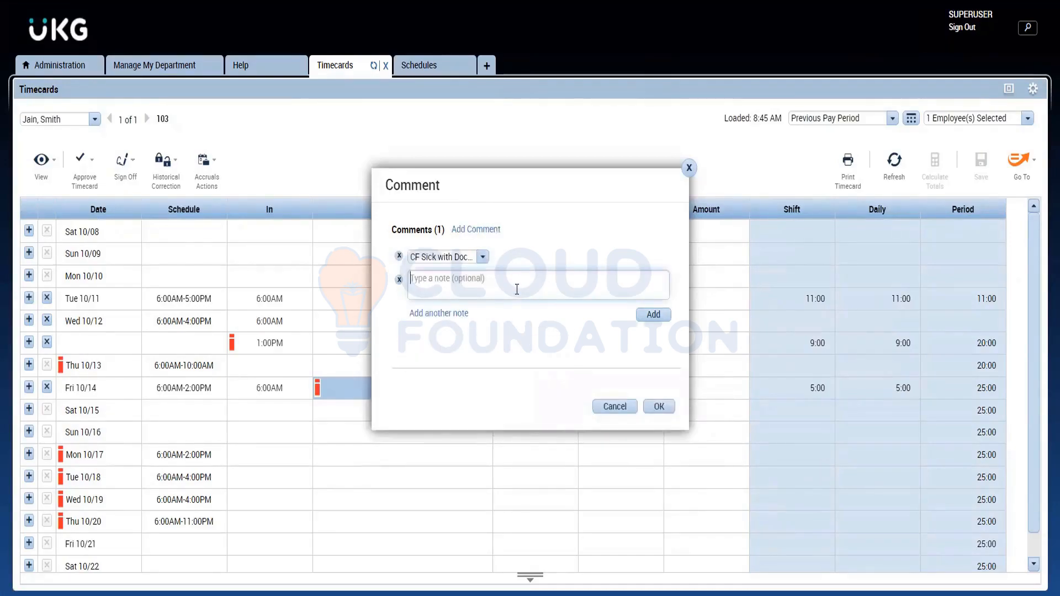
left_click(481, 257)
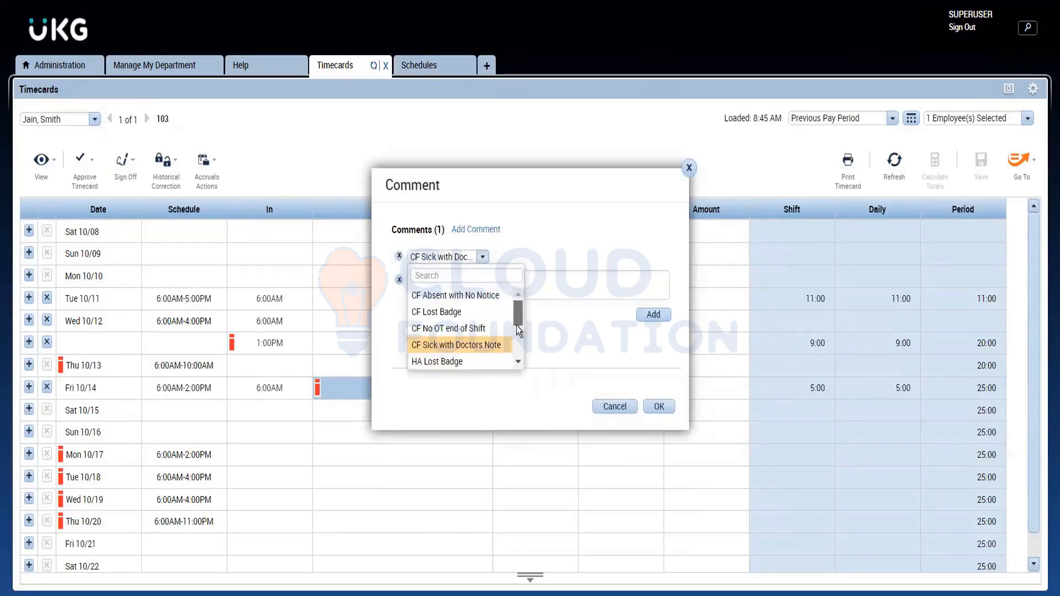
mouse_move(518, 316)
left_mouse_down()
mouse_move(515, 365)
mouse_move(525, 296)
left_mouse_up()
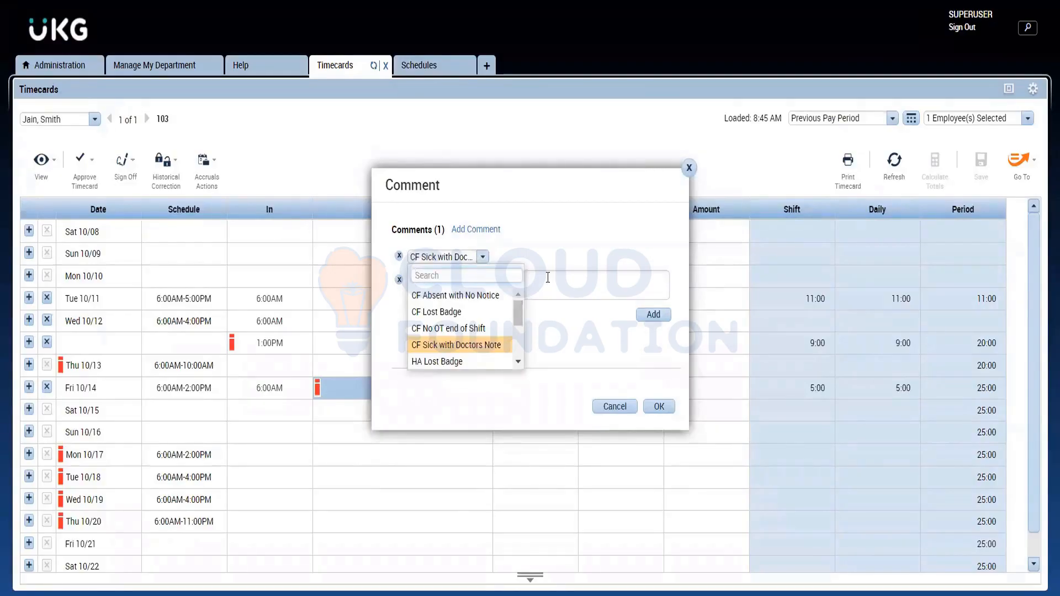
left_click(548, 278)
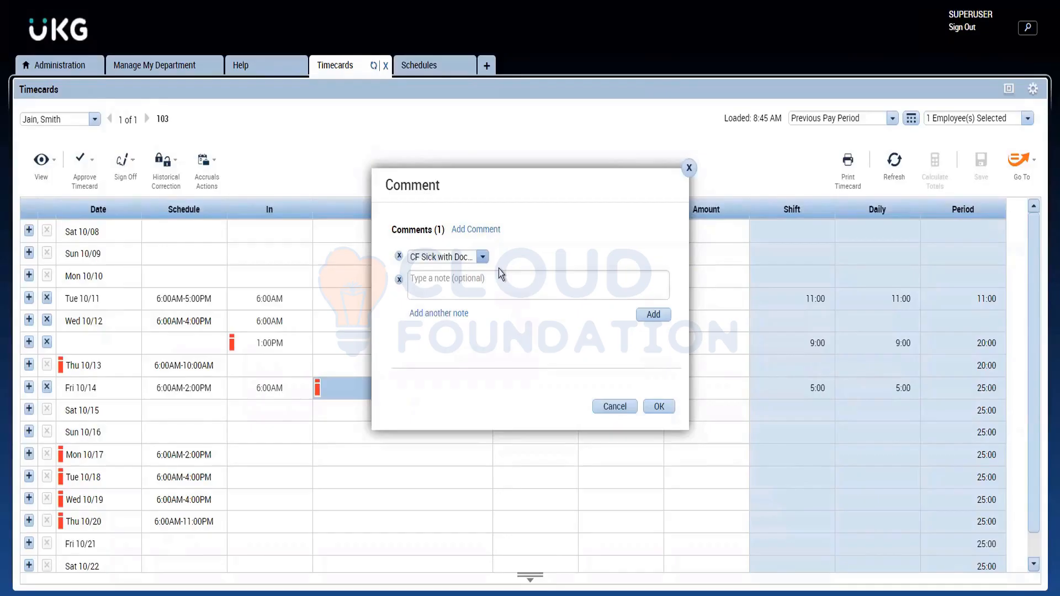
left_click_drag(556, 199, 559, 200)
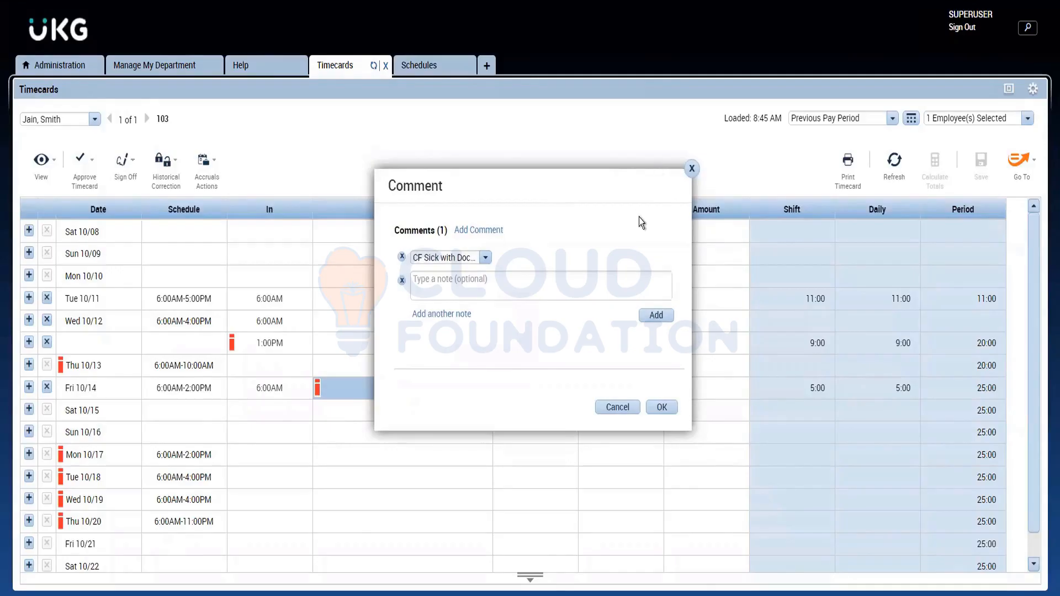
Step: Add the note "Eye Pain" to the punch comment, accept the comment, and save the timecard
left_click(447, 293)
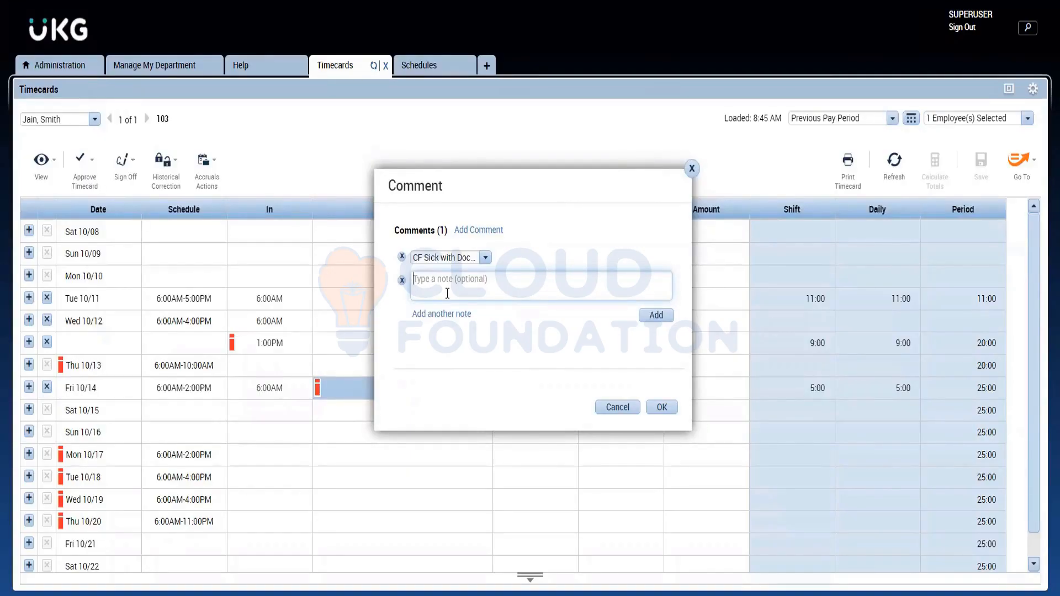
type("Eye P")
type("sim")
key("BackSpace")
key("BackSpace")
key("BackSpace")
type("ain")
left_click(463, 360)
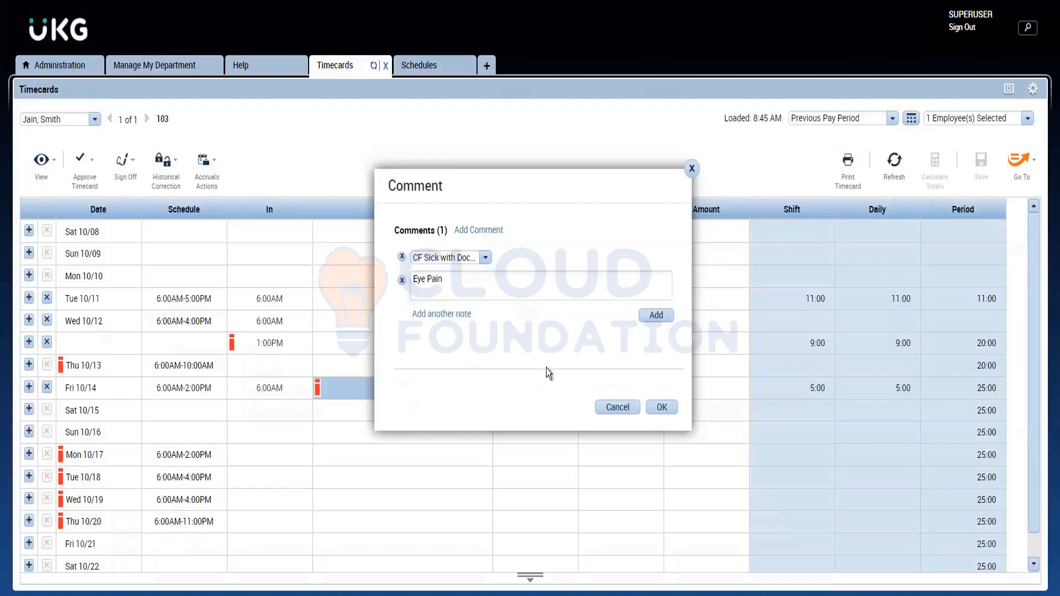
left_click(660, 314)
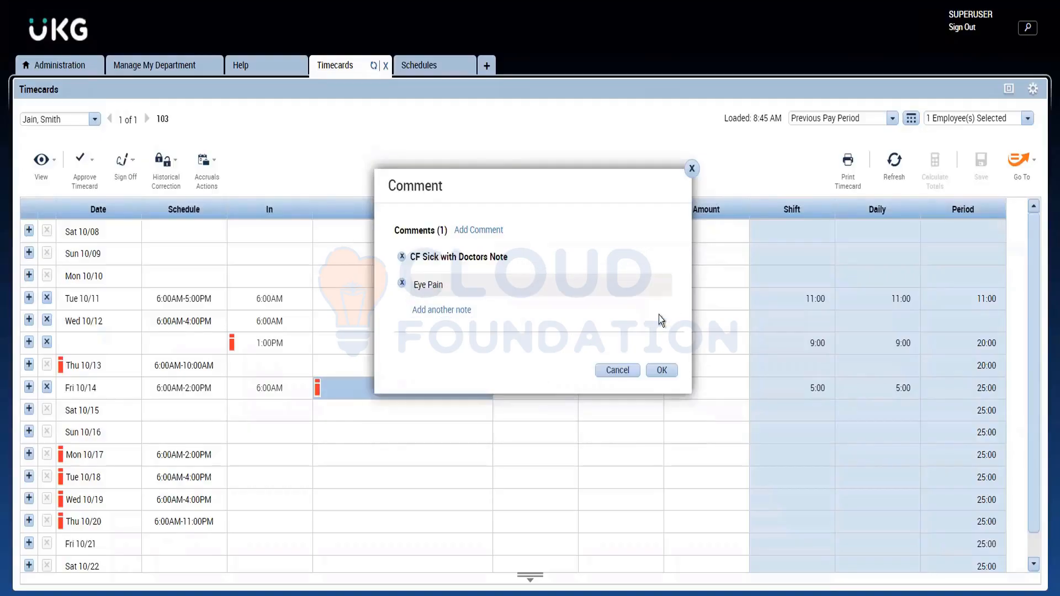
left_click(659, 377)
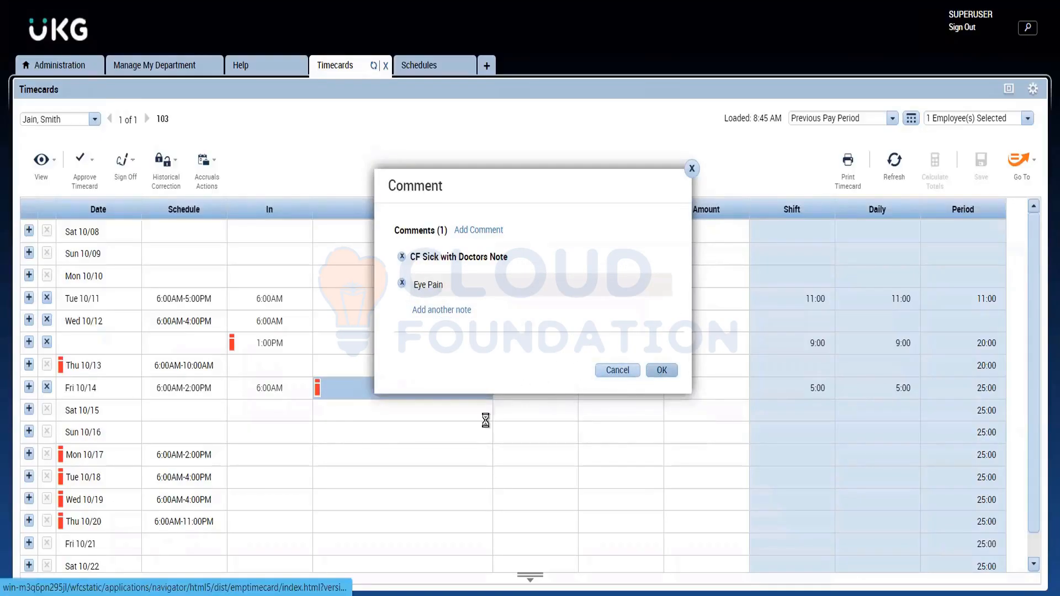
left_click(981, 162)
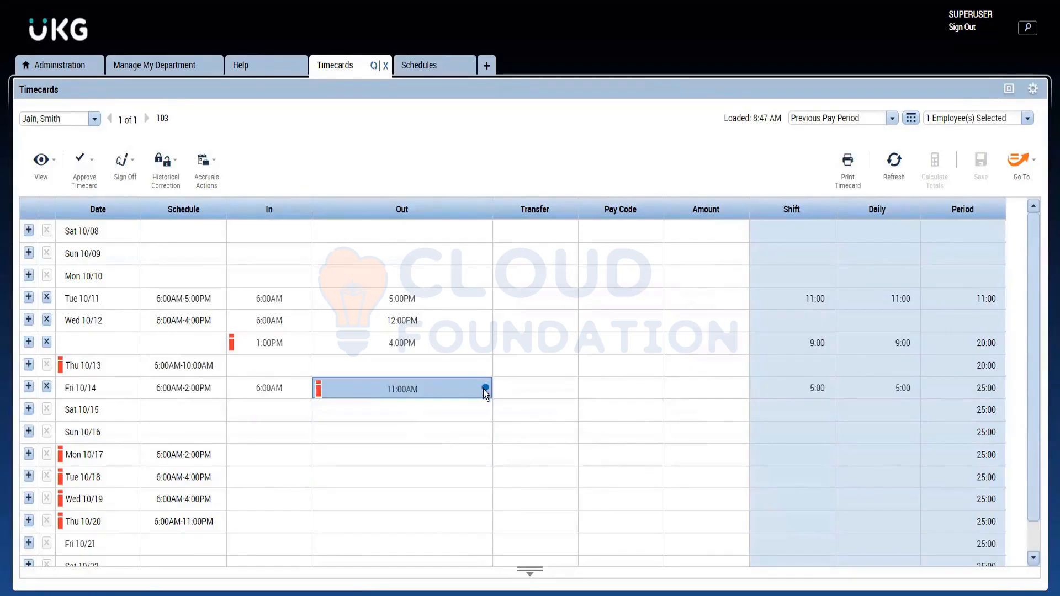
Step: Mark the exception on the Friday 10/14 11:00AM out punch as reviewed and save the timecard
mouse_move(485, 390)
left_click(357, 385)
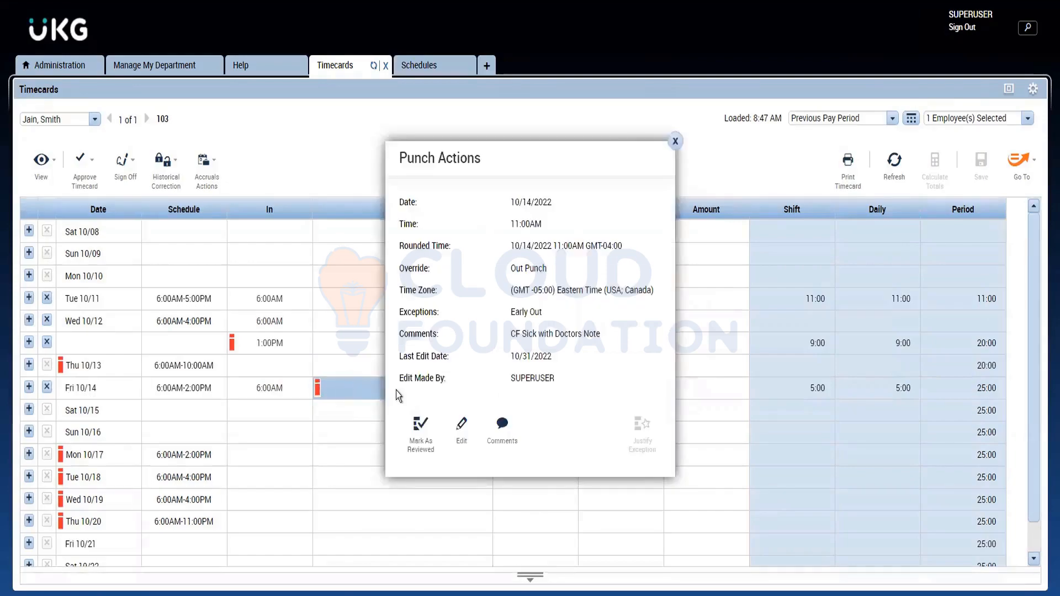
left_click(420, 427)
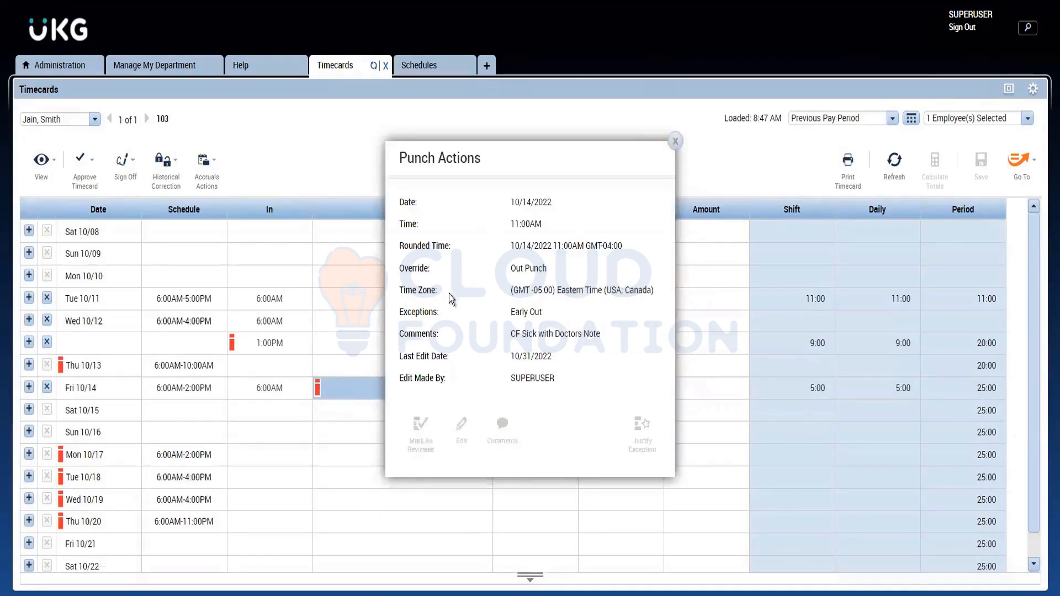
left_click(315, 389)
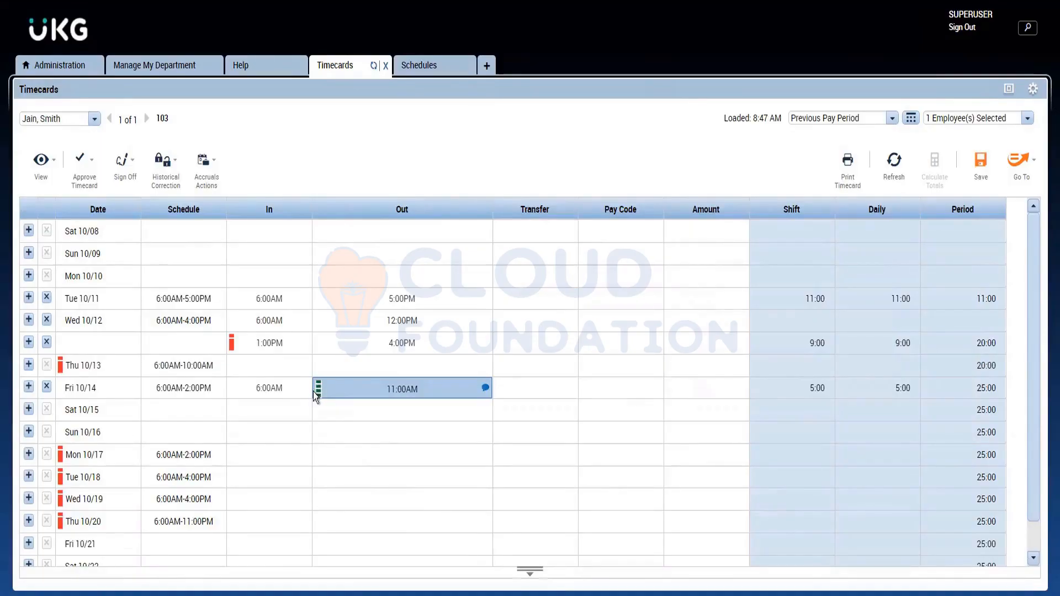
mouse_move(318, 389)
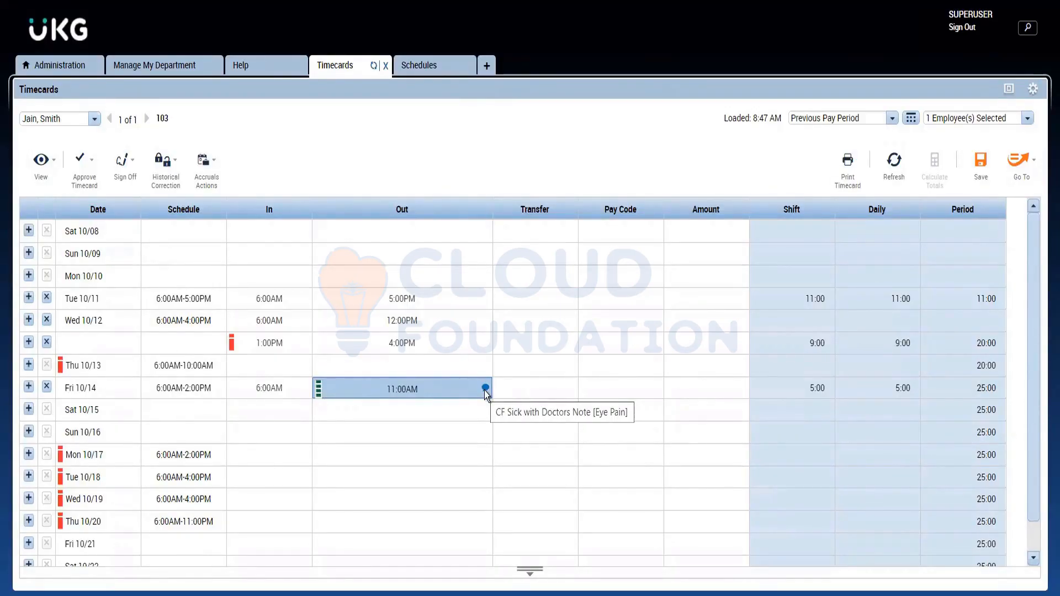
left_click(977, 176)
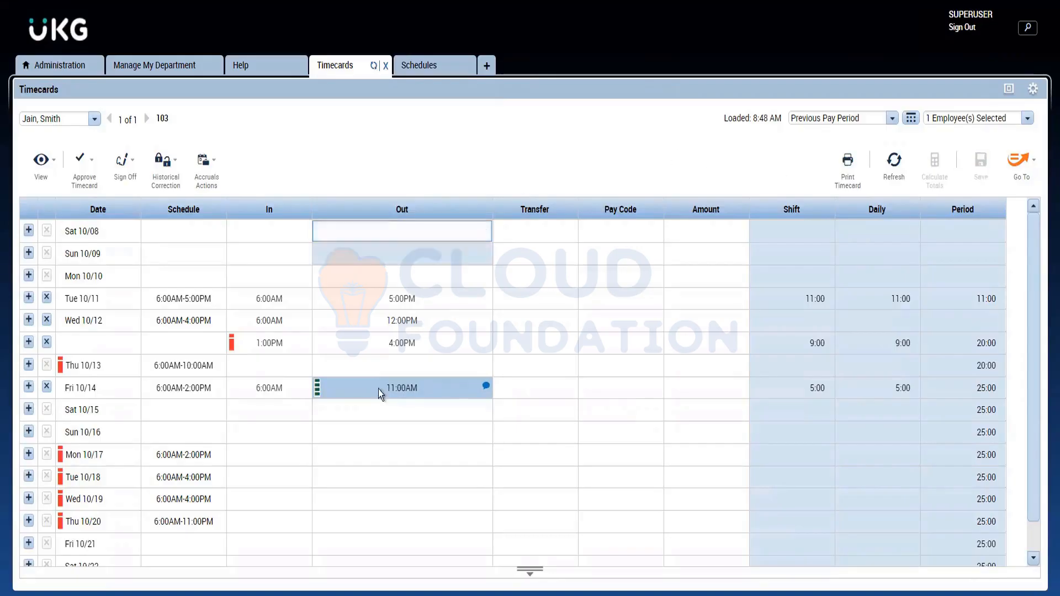
Step: Maximize Setup in the Administration workspace, open Comments under Common Setup, and locate the CF Sick with Doctors Note entry
left_click(396, 338)
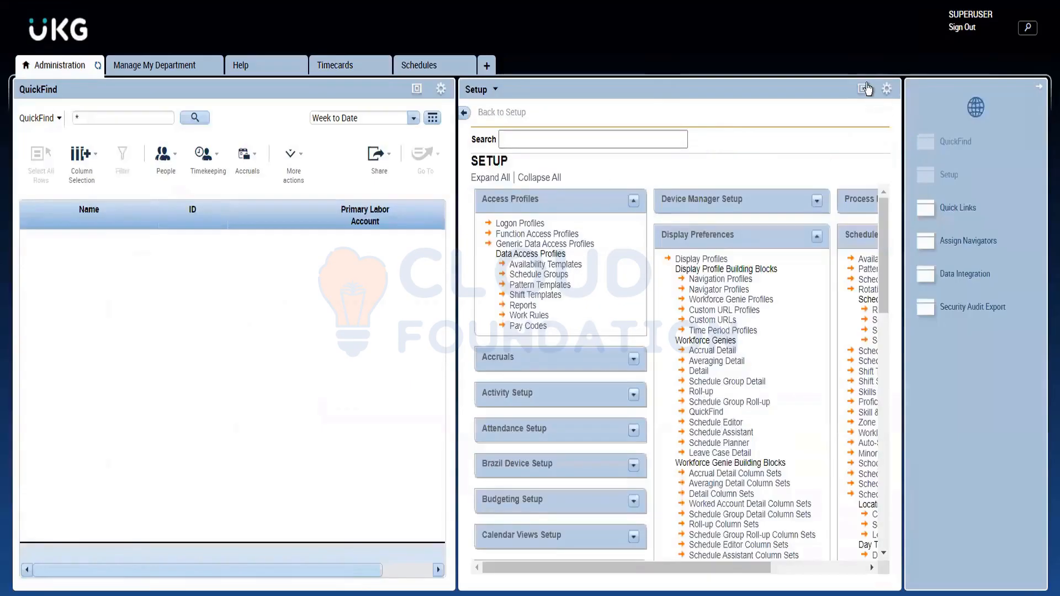
left_click(864, 88)
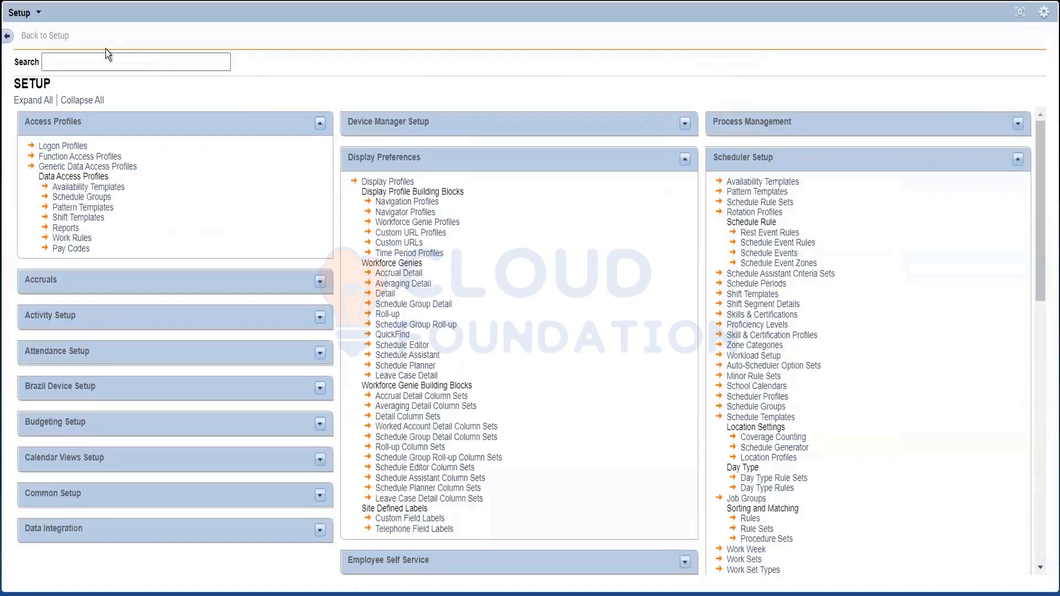
left_click(321, 495)
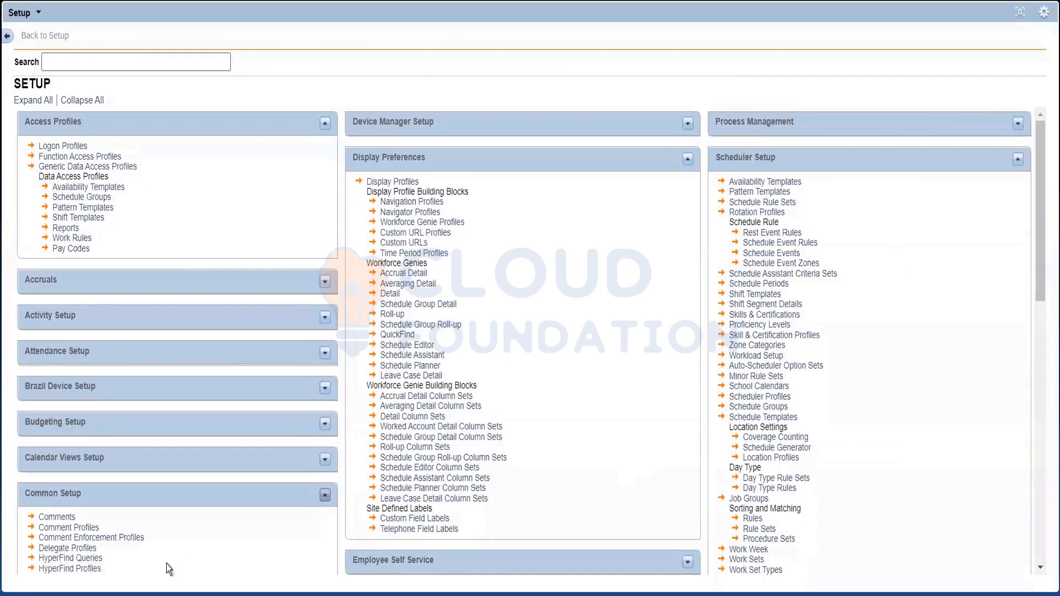
left_click(66, 519)
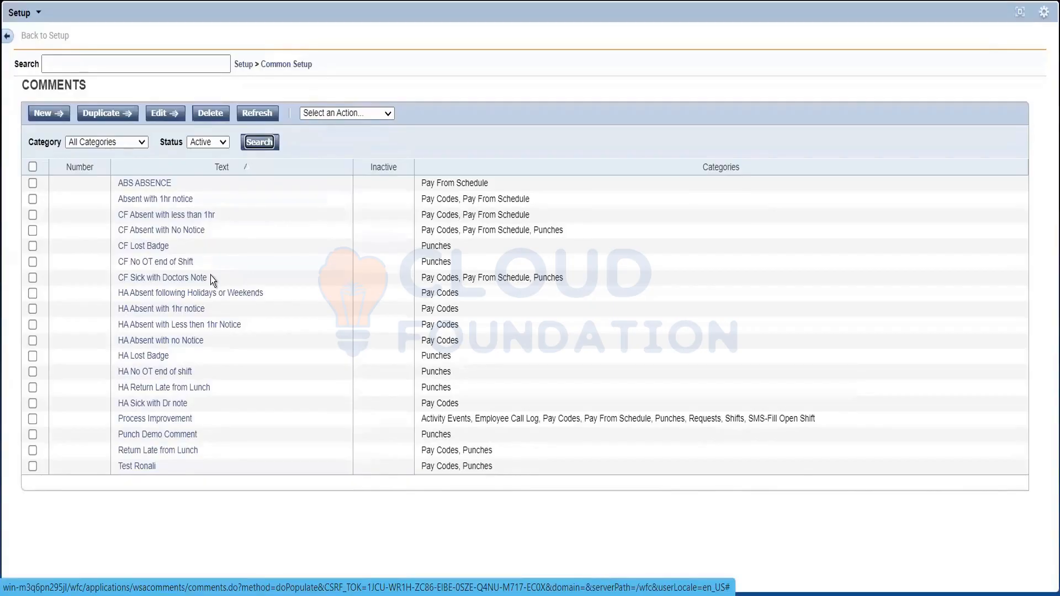
left_click_drag(210, 277, 95, 273)
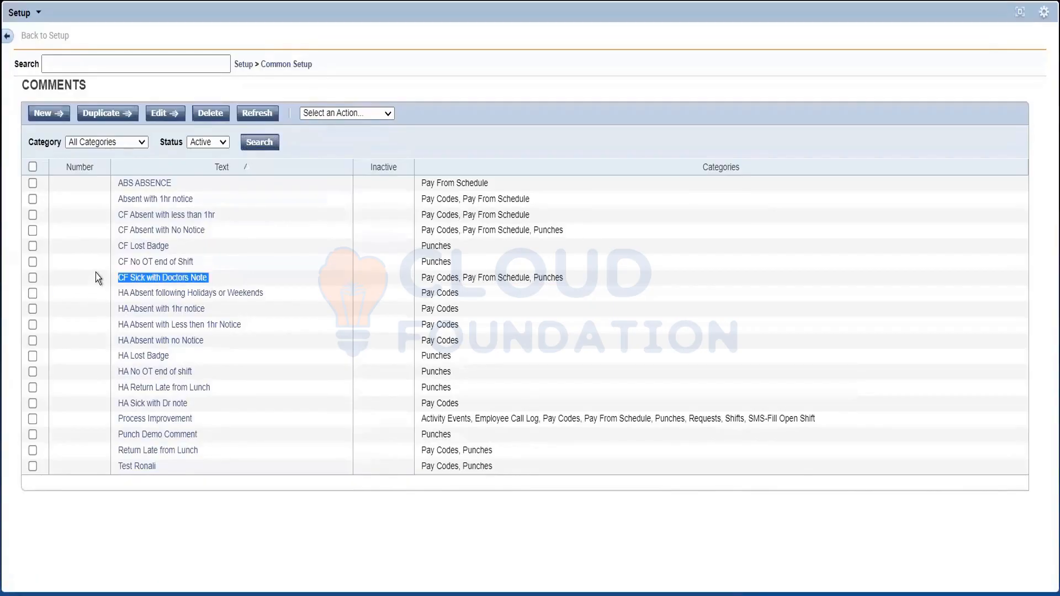
left_click(353, 327)
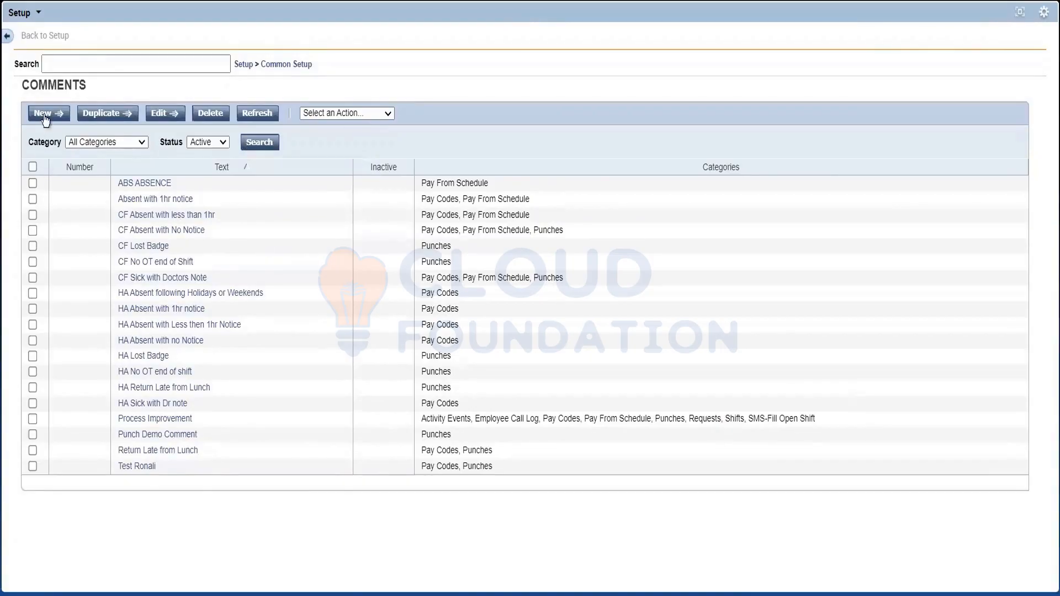
Step: Start a new comment and assign it to the Pay Codes and Punches categories
left_click(44, 115)
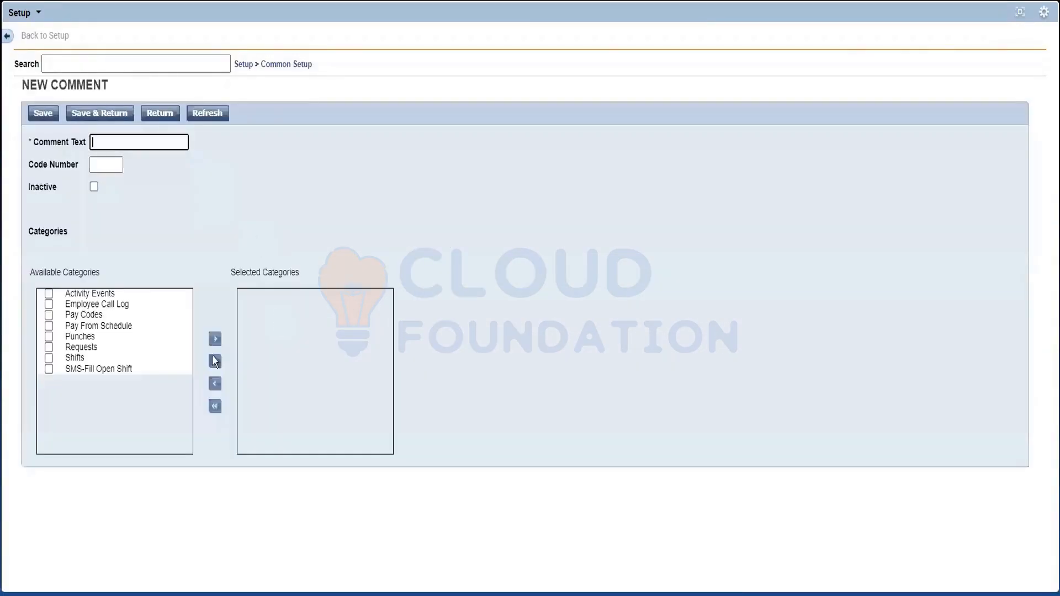
left_click(49, 341)
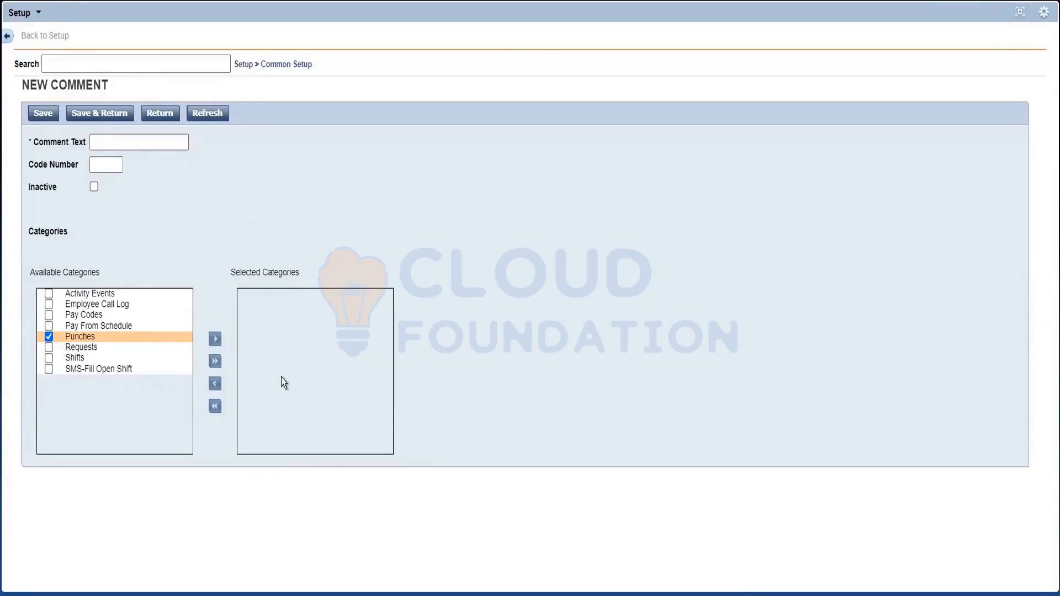
left_click(50, 316)
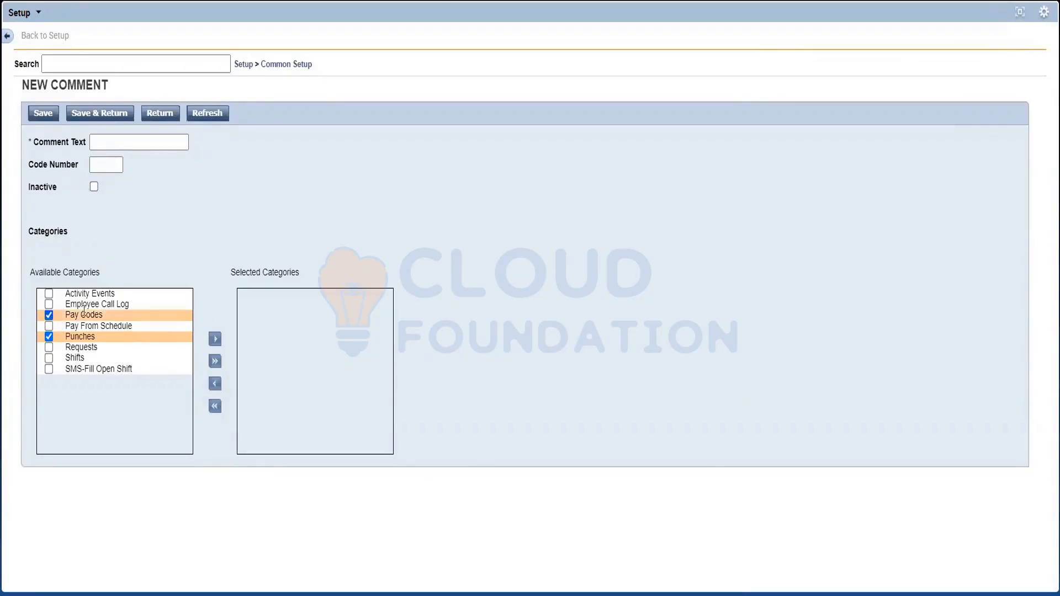
left_click(214, 342)
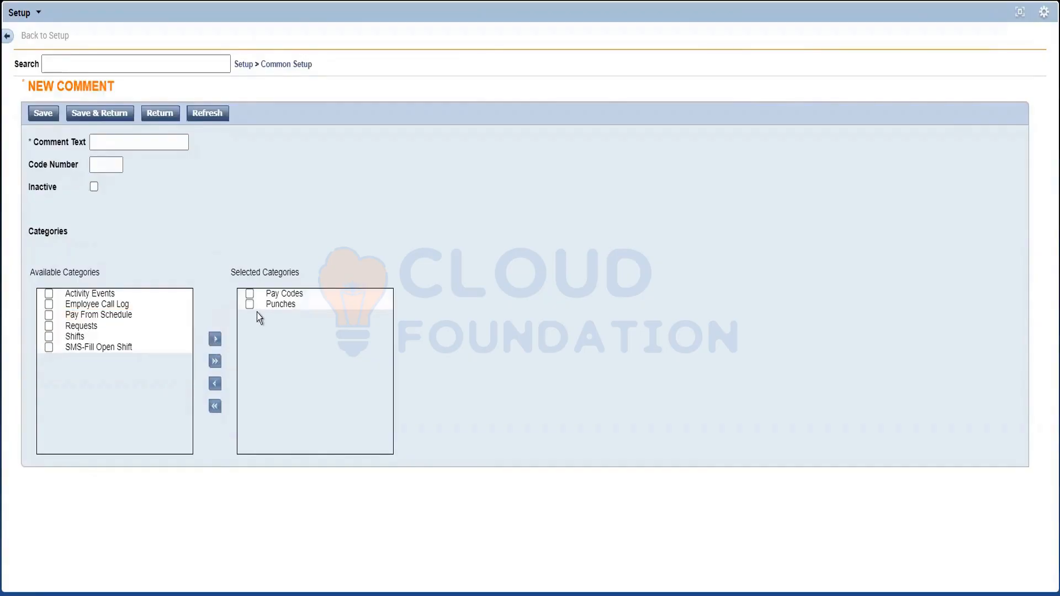
Step: Set the new comment's text to "Personal Emergency", then save it and return to the Comments list
left_click(123, 146)
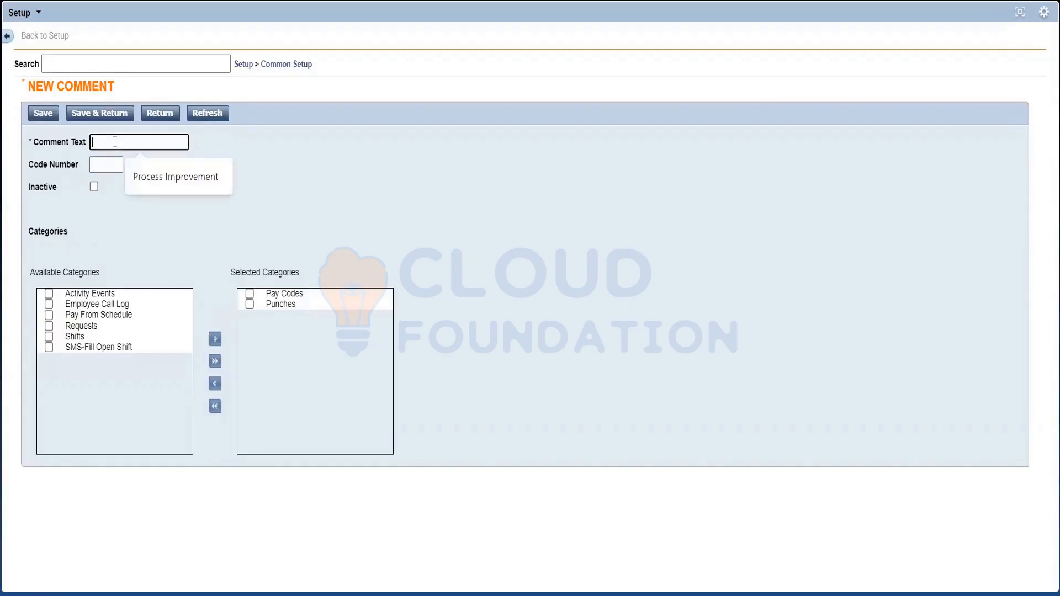
type("Pw")
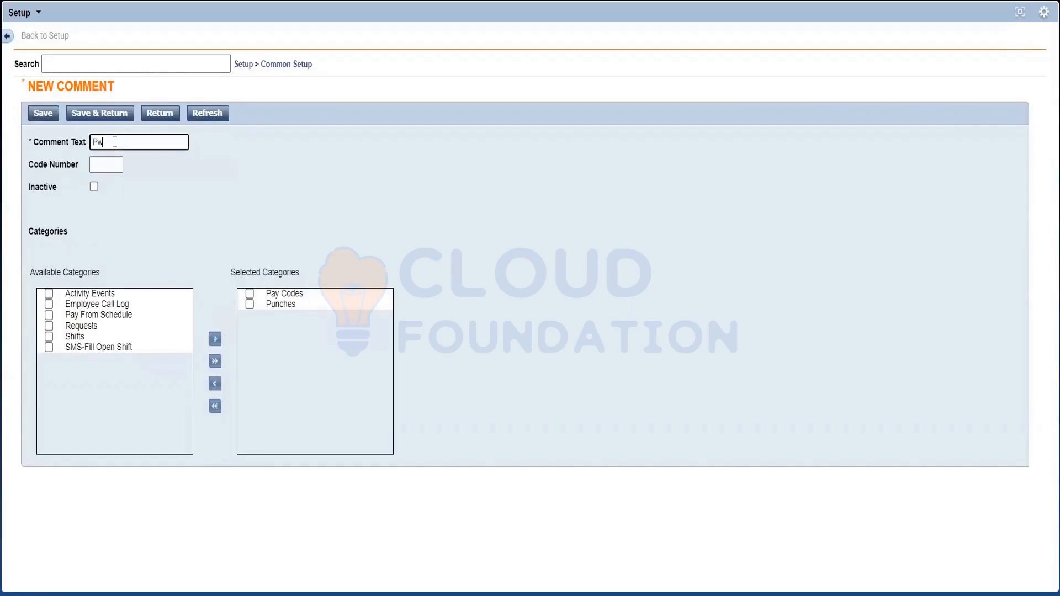
key("BackSpace")
type("ersonal Emergency")
left_click(205, 239)
left_click(93, 114)
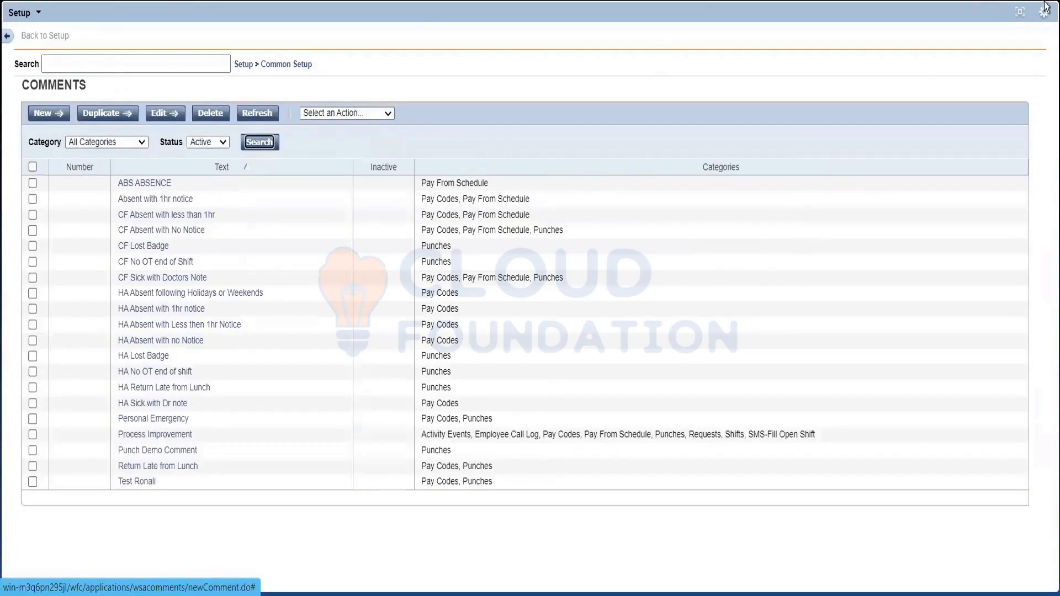
Step: Restore Setup to its normal size, return to the timecard, and view the Friday 10/14 11:00AM out punch's comment and details
left_click(1019, 12)
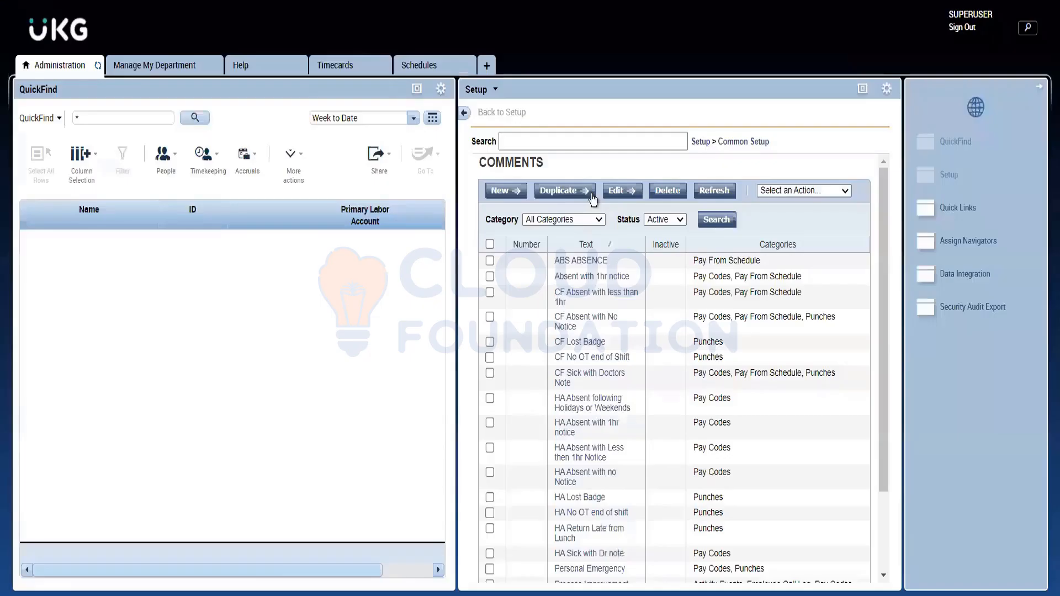
left_click(339, 67)
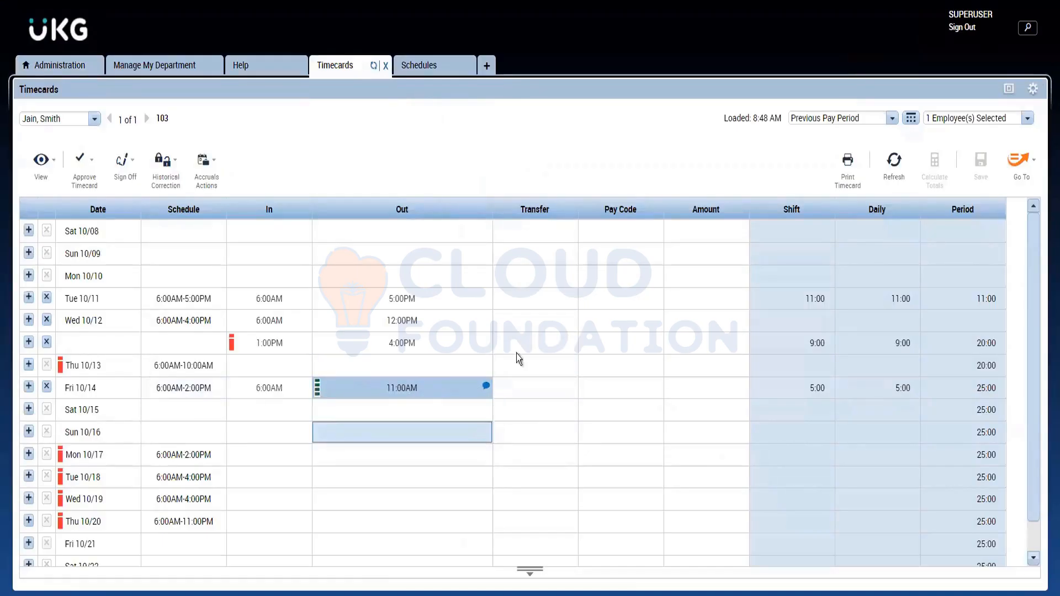
mouse_move(486, 391)
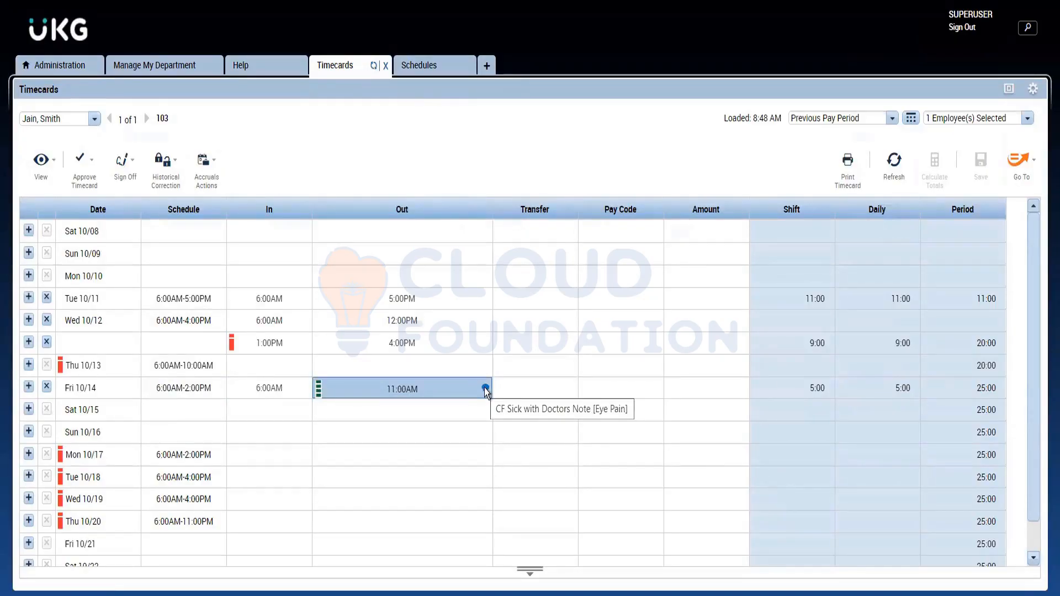
left_click(486, 390)
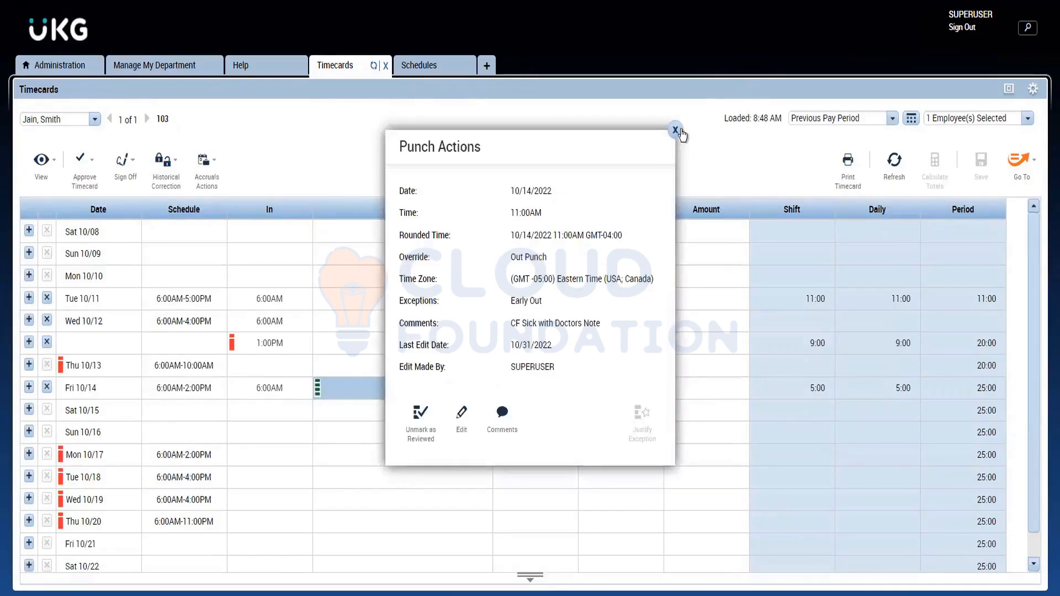
left_click(676, 131)
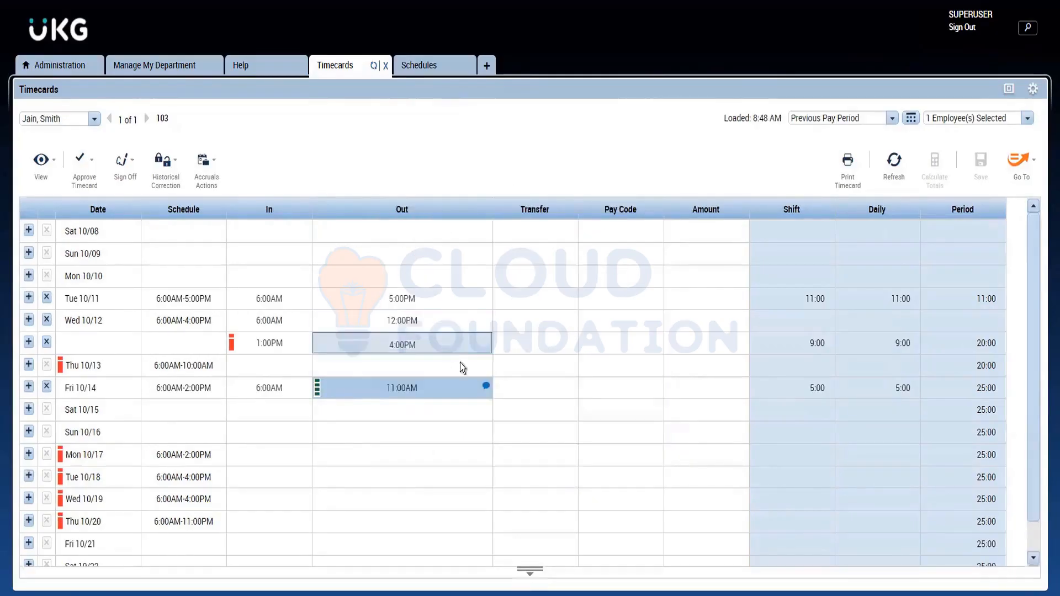
Step: Open the comments of the Friday 10/14 11:00AM out punch and remove the Eye Pain note and the CF Sick with Doctors Note comment
left_click(479, 388)
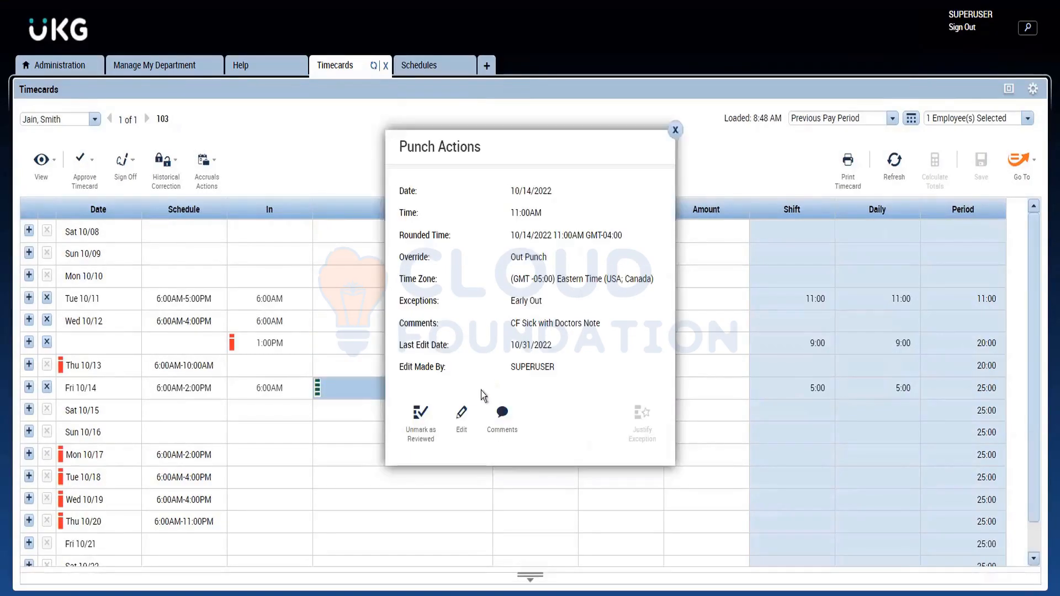
left_click(500, 432)
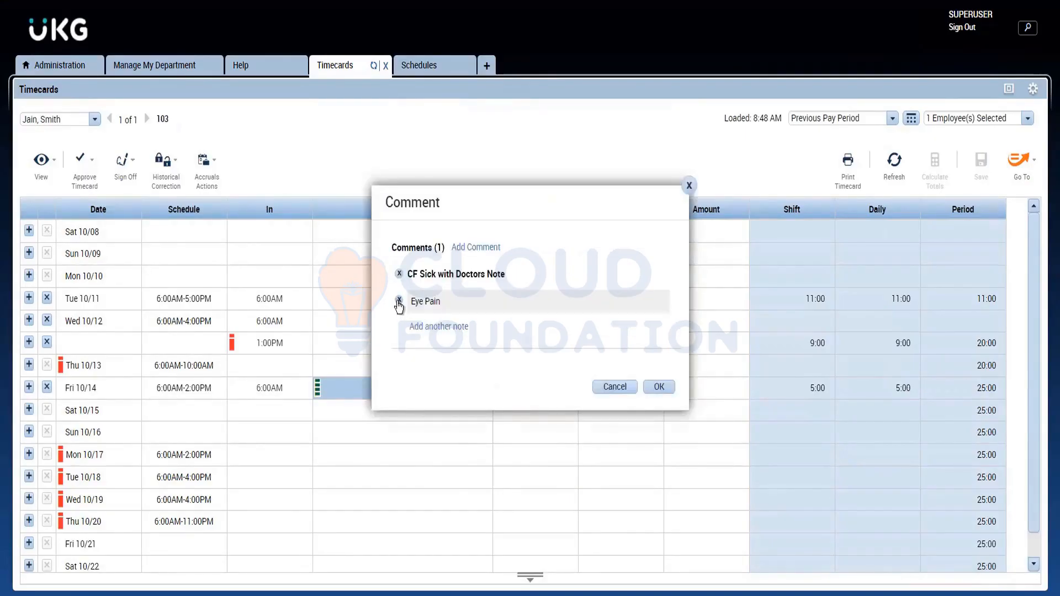
left_click(400, 303)
left_click(398, 274)
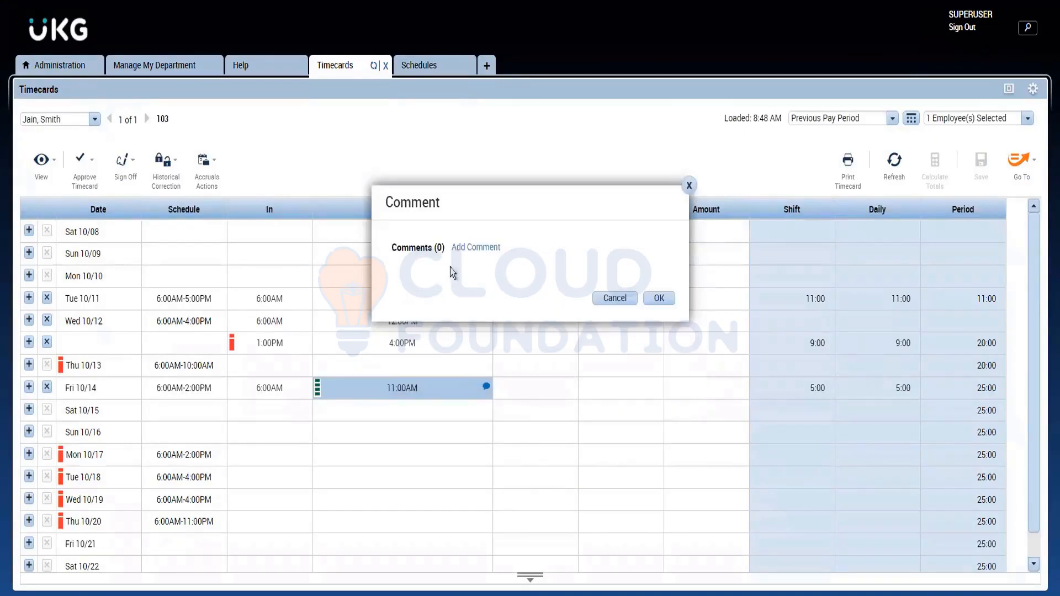
Step: Start adding a replacement punch comment, search the available comments for "per", and close the dialog without saving
left_click(476, 247)
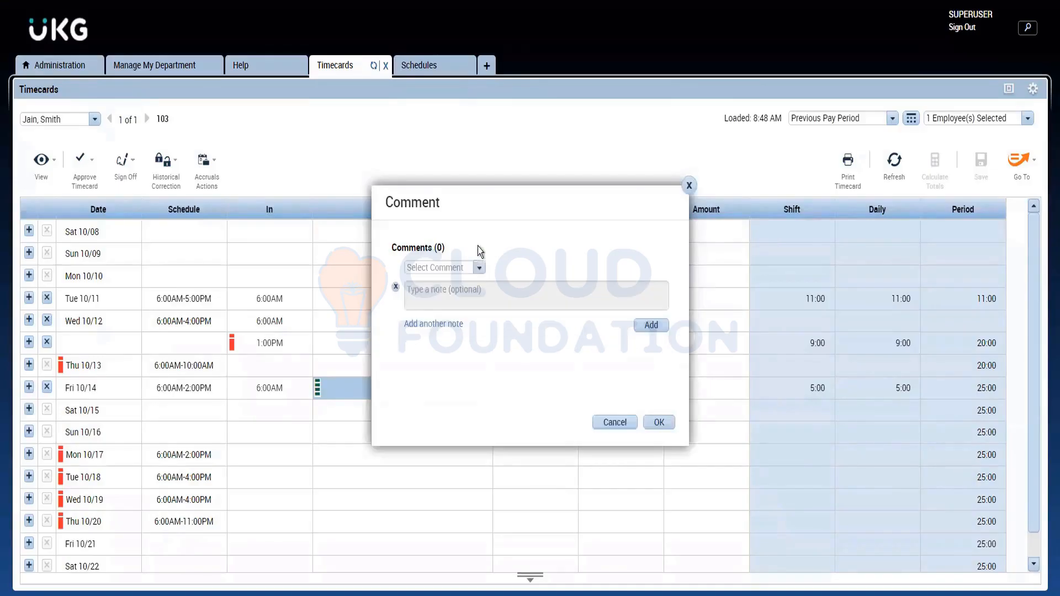
left_click(479, 268)
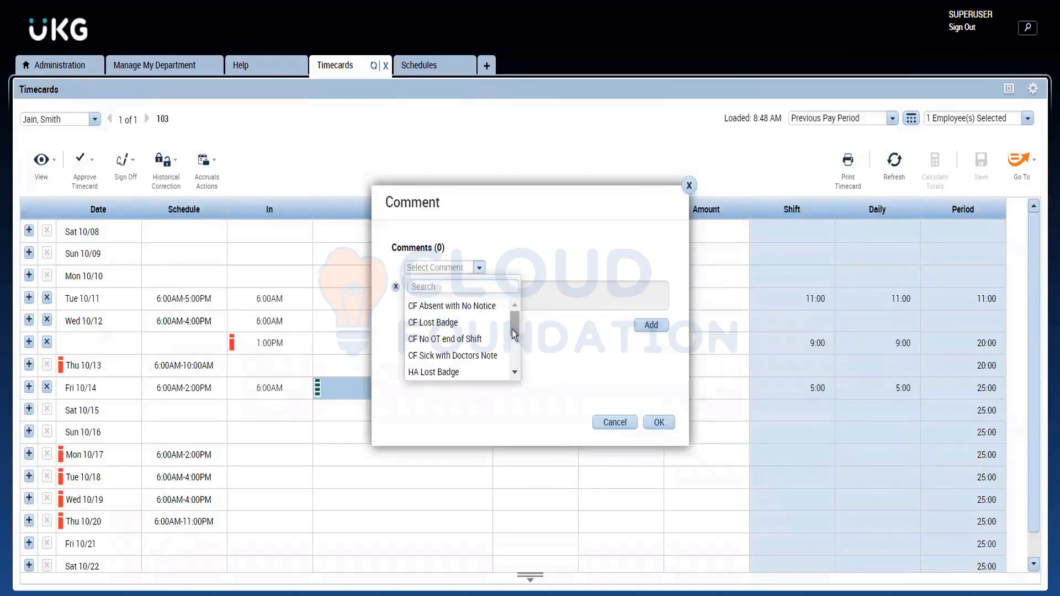
type("pe")
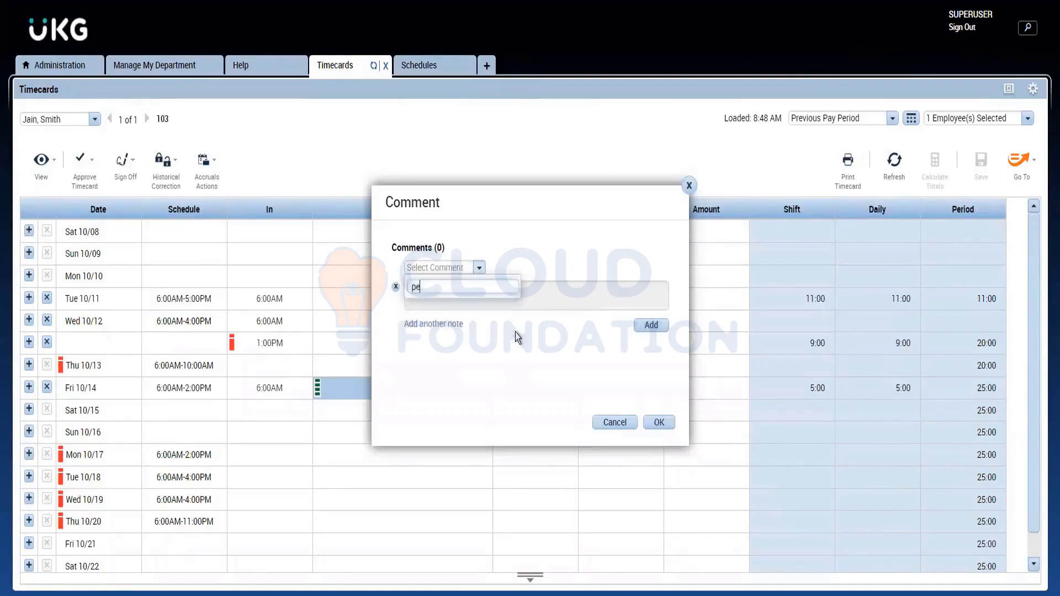
type("r")
key("BackSpace")
key("BackSpace")
key("BackSpace")
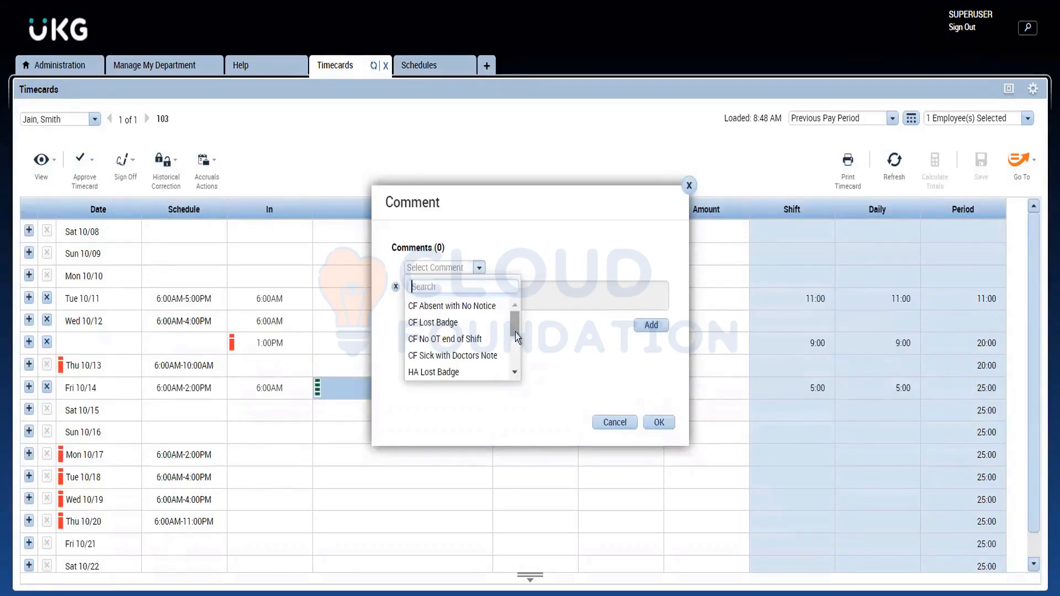
left_click(689, 188)
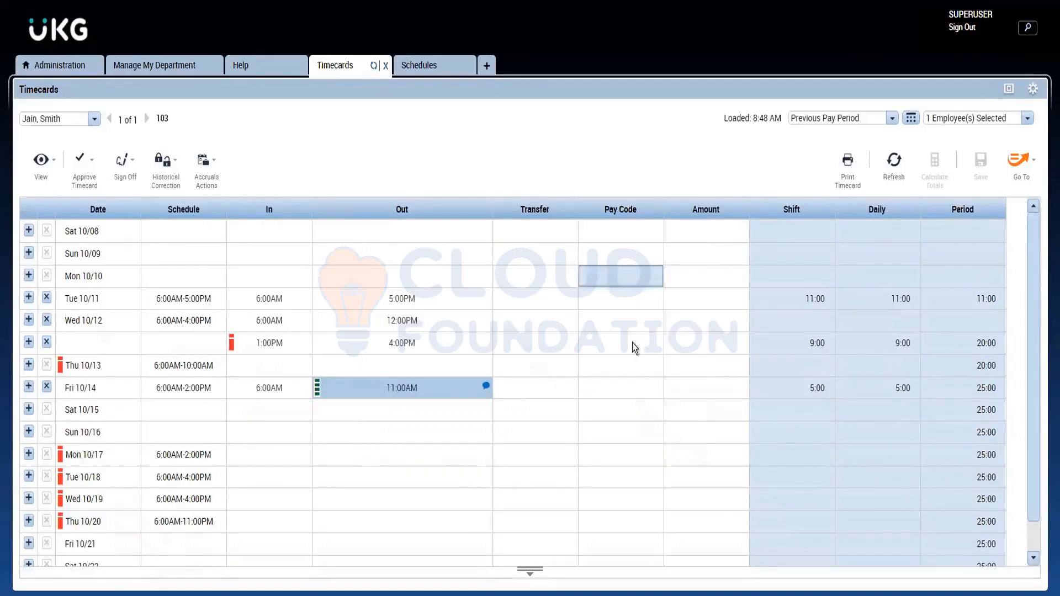
Step: Refresh the timecard, reopen the Friday 10/14 11:00AM out punch's comments, and remove CF Sick with Doctors Note
left_click(887, 174)
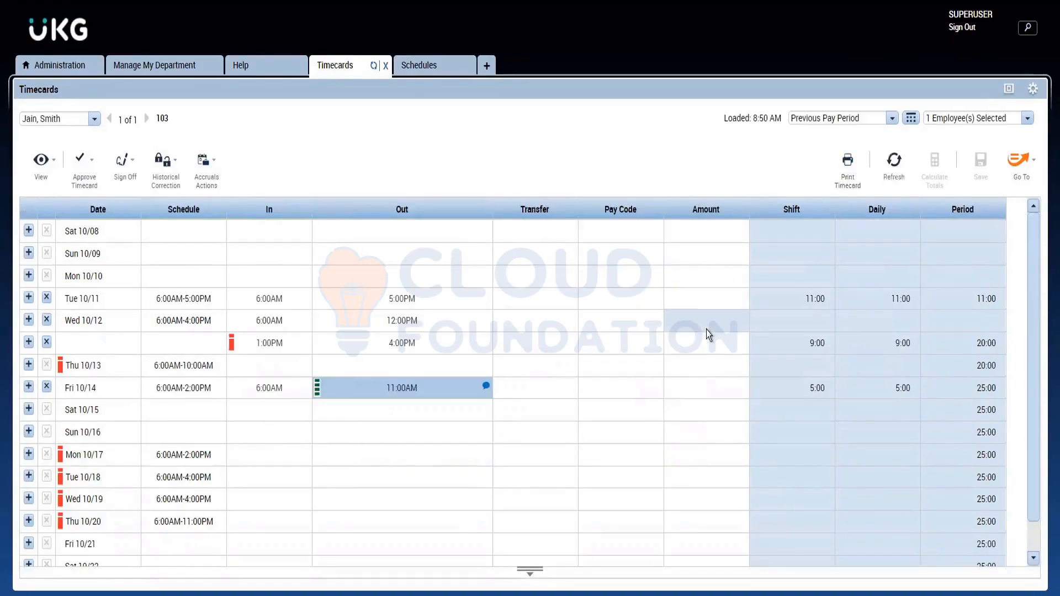
left_click(894, 164)
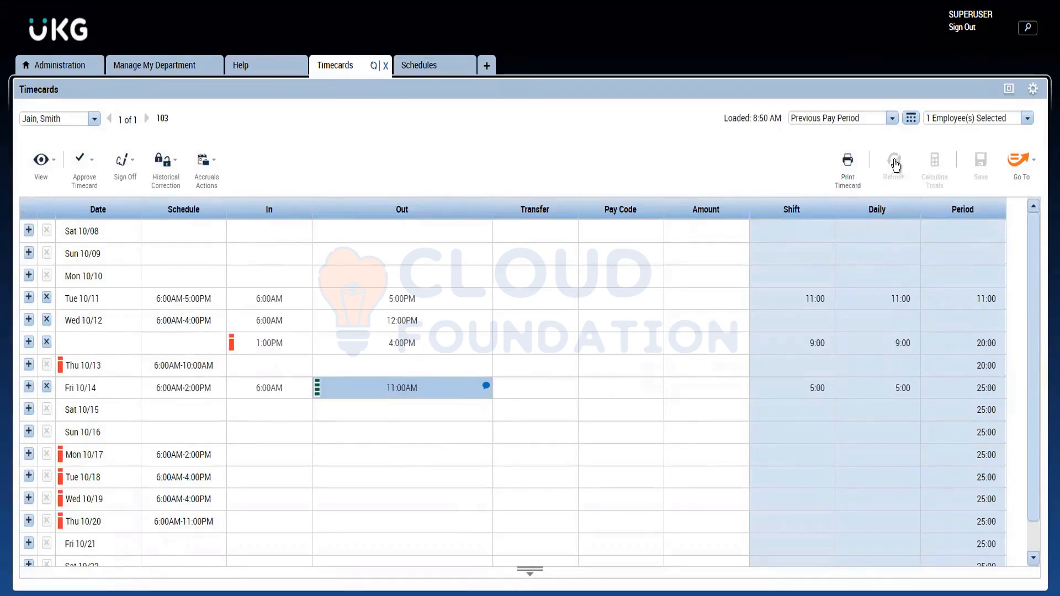
left_click(485, 385)
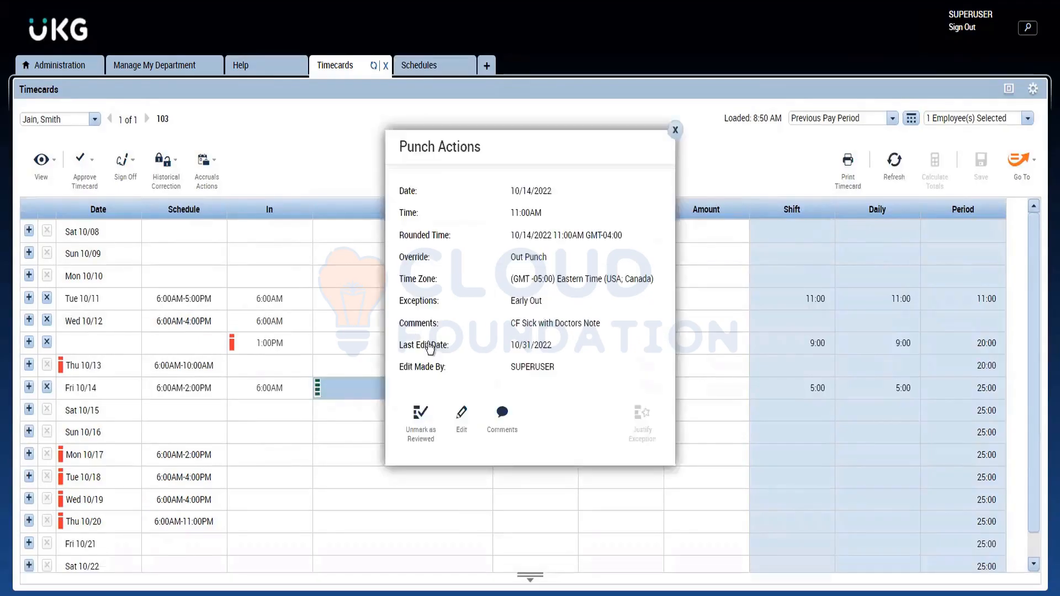
left_click(496, 418)
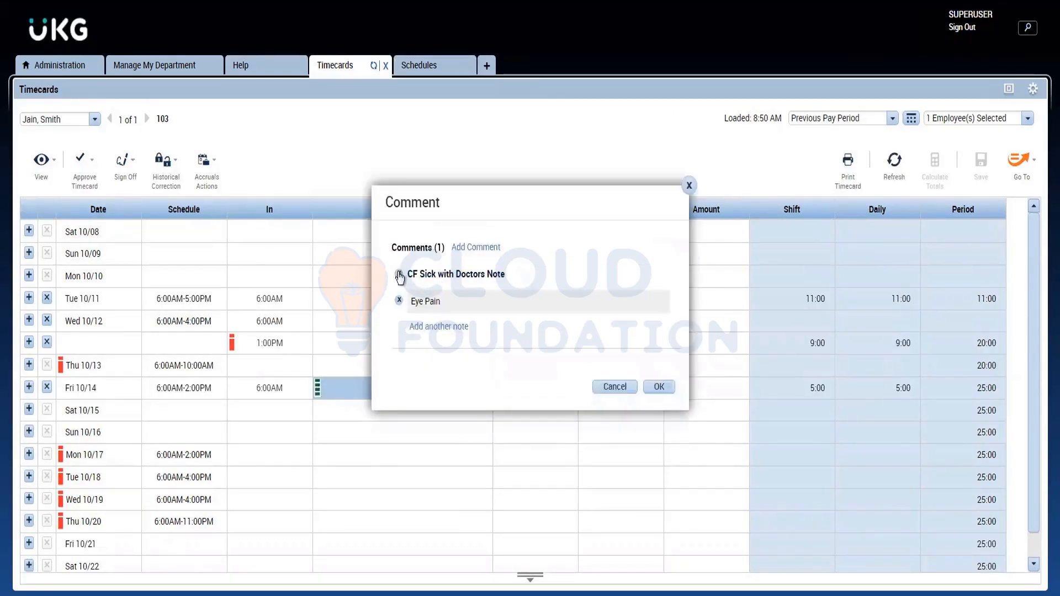
left_click(399, 275)
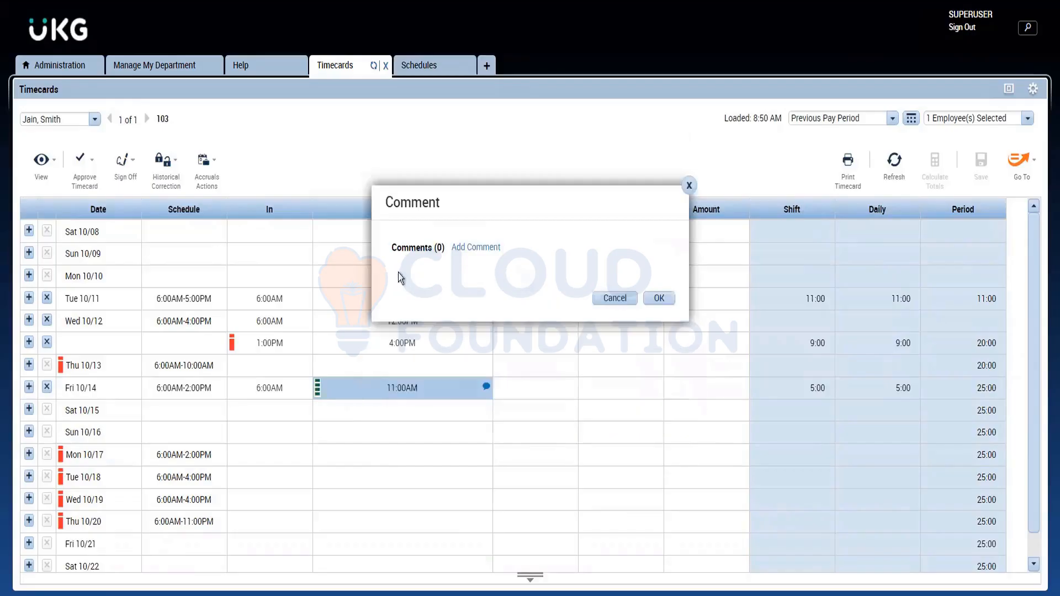
Step: Start another punch comment, look for Personal Emergency by searching "per" and browsing the full list, then discard the changes
left_click(470, 248)
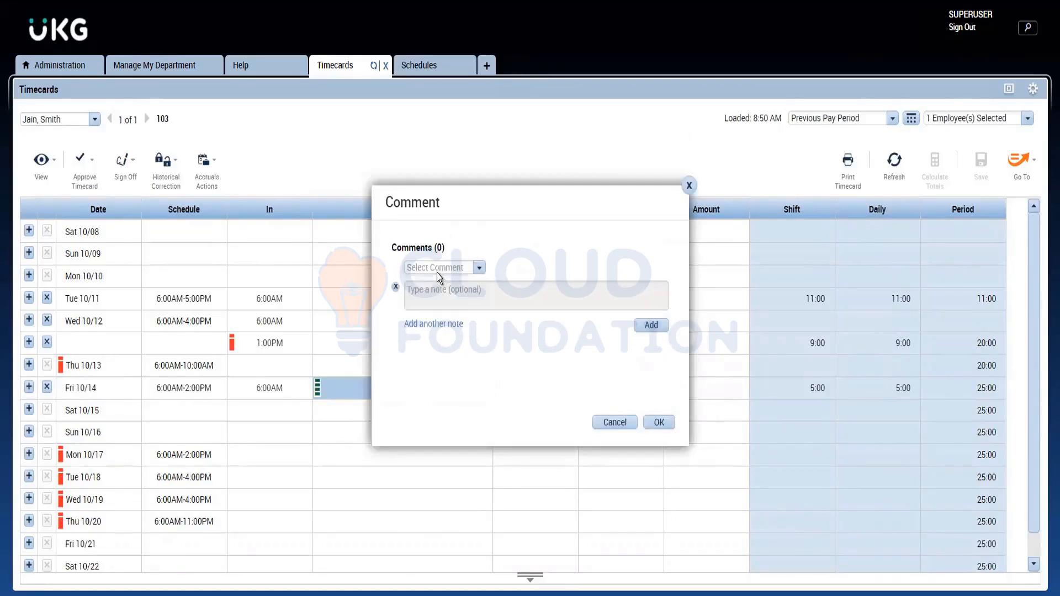
left_click(438, 271)
type("pe")
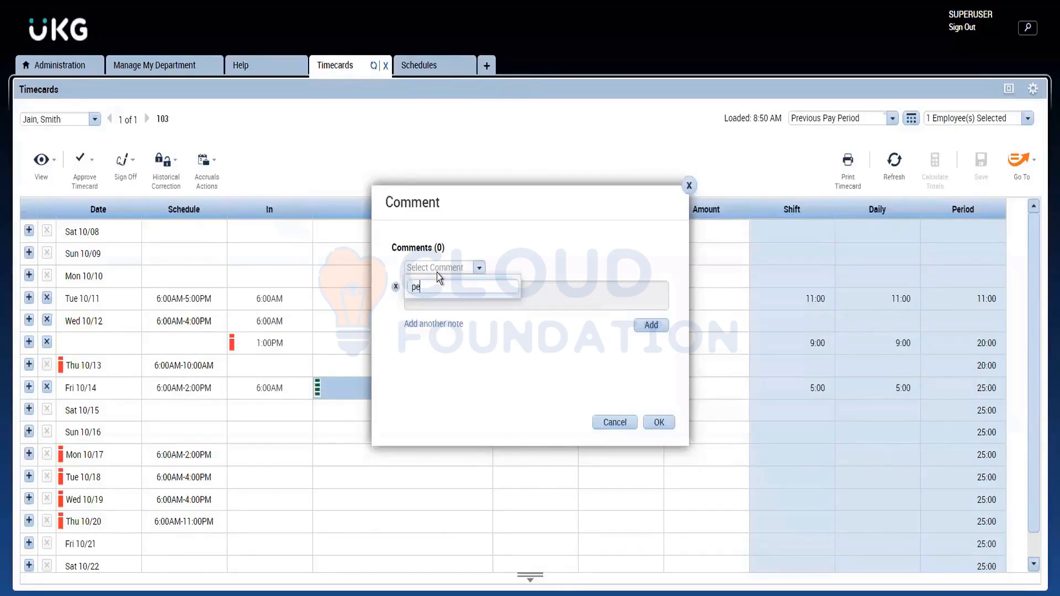
type("r")
key("BackSpace")
key("BackSpace")
key("BackSpace")
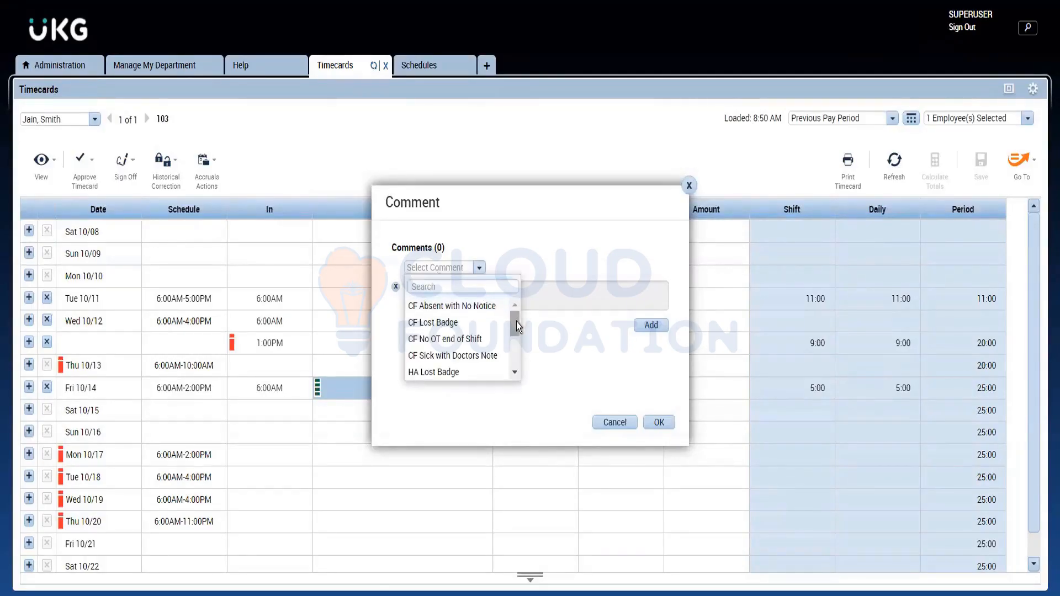
left_click_drag(516, 322, 518, 376)
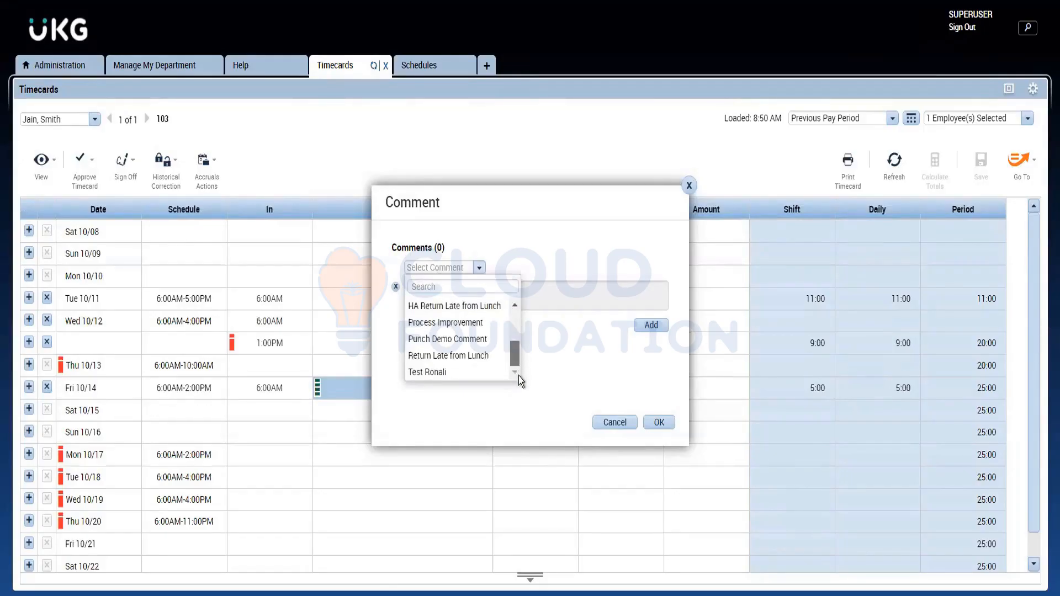
left_click(688, 186)
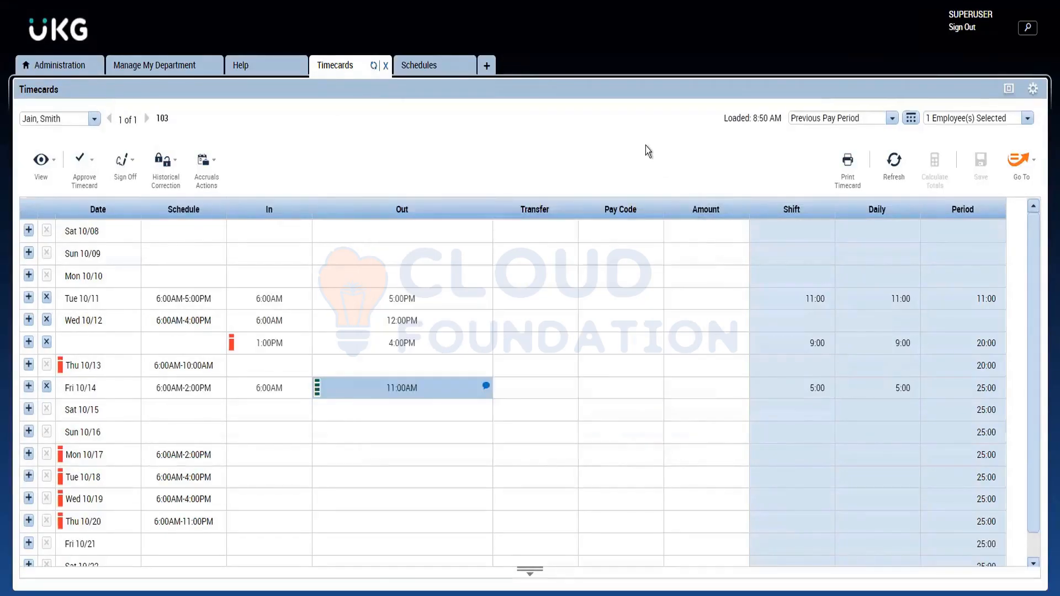
Step: Close the Timecards workspace and reopen the selected employee's timecard from the Manage My Department list
left_click(386, 66)
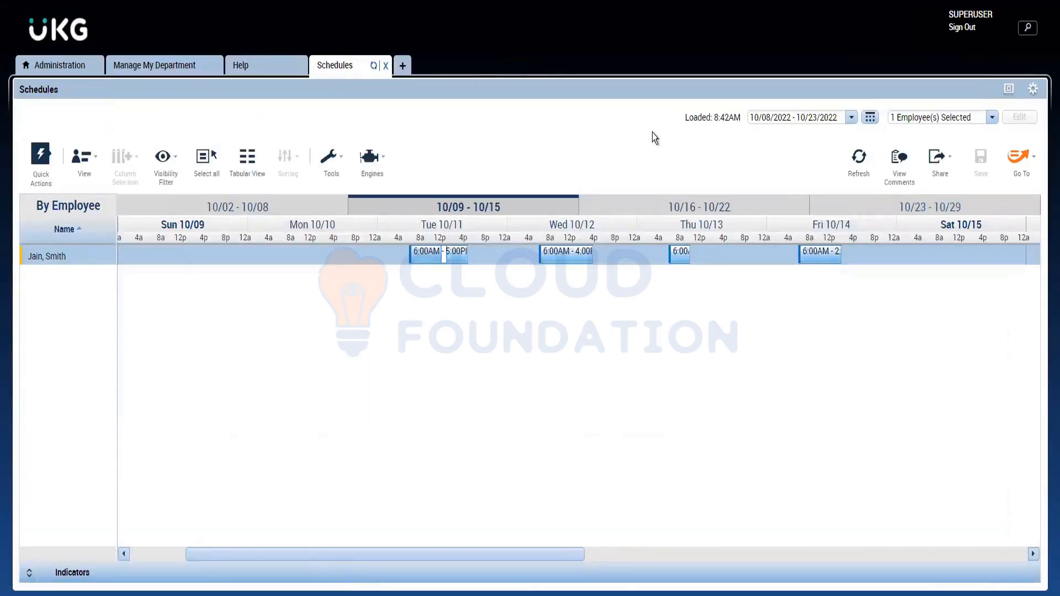
left_click(1025, 168)
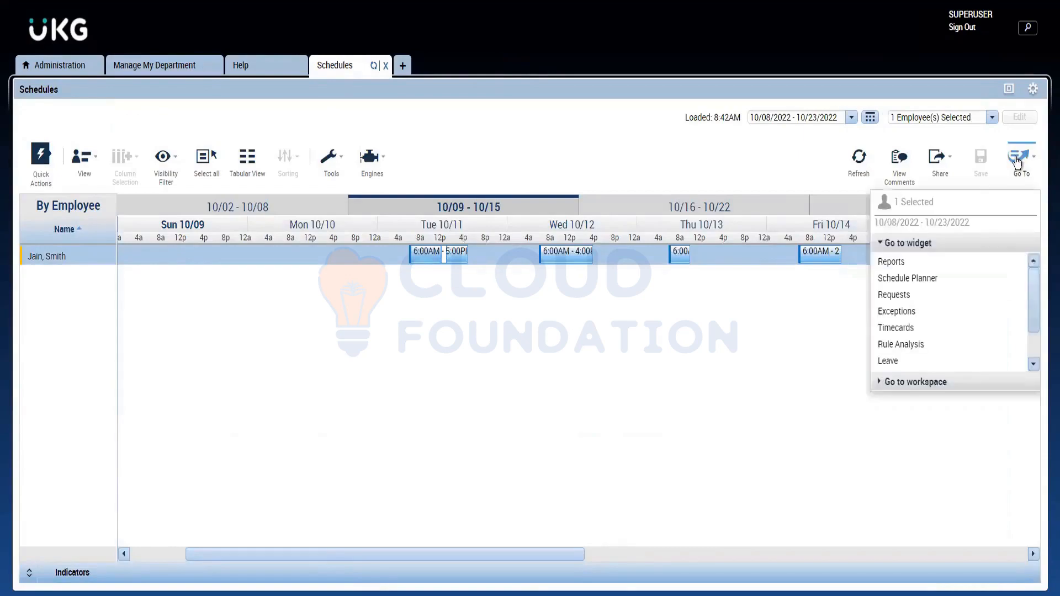
left_click(175, 69)
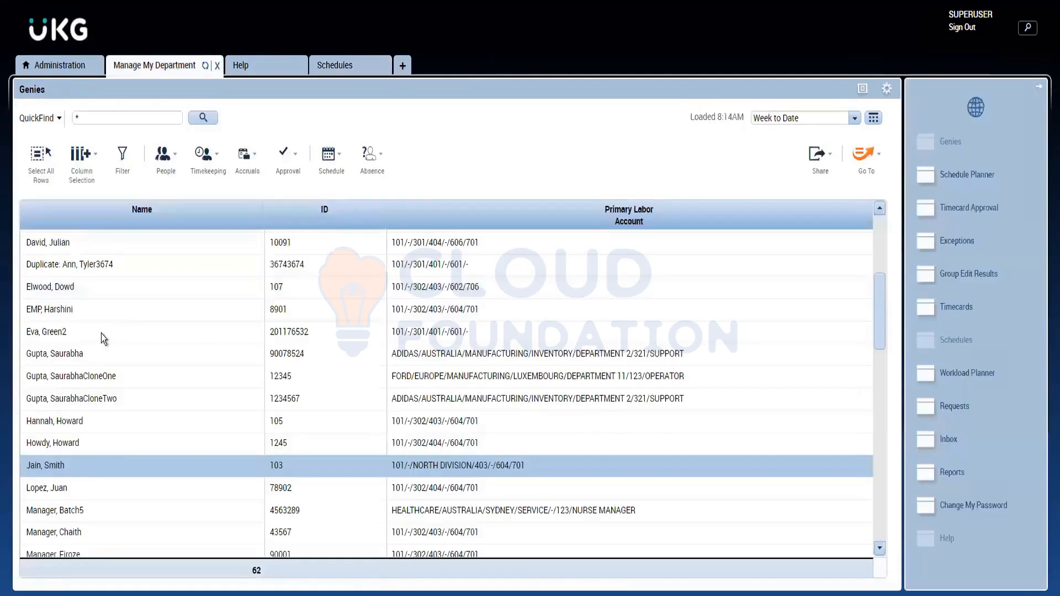
double_click(91, 474)
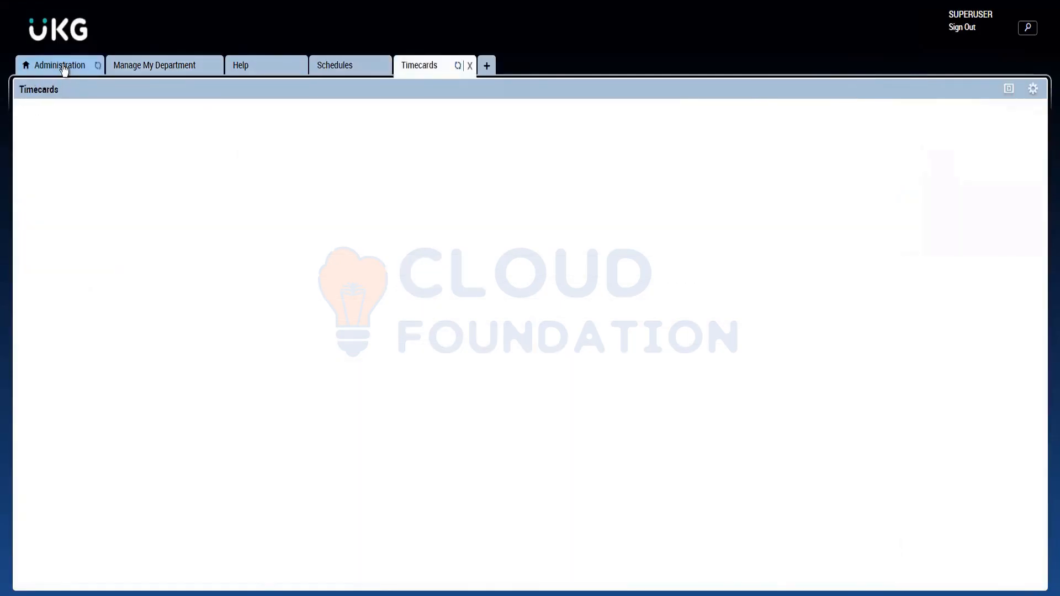
Step: Check the Comments list in Setup for the Personal Emergency entry and return to the employee's timecard
left_click(64, 69)
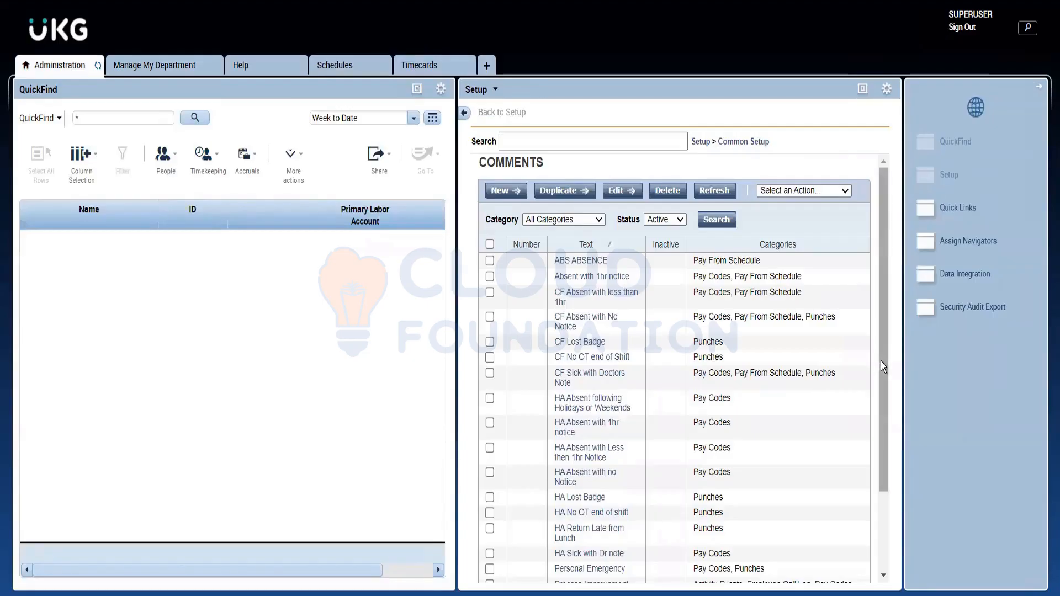
left_click_drag(880, 362, 876, 474)
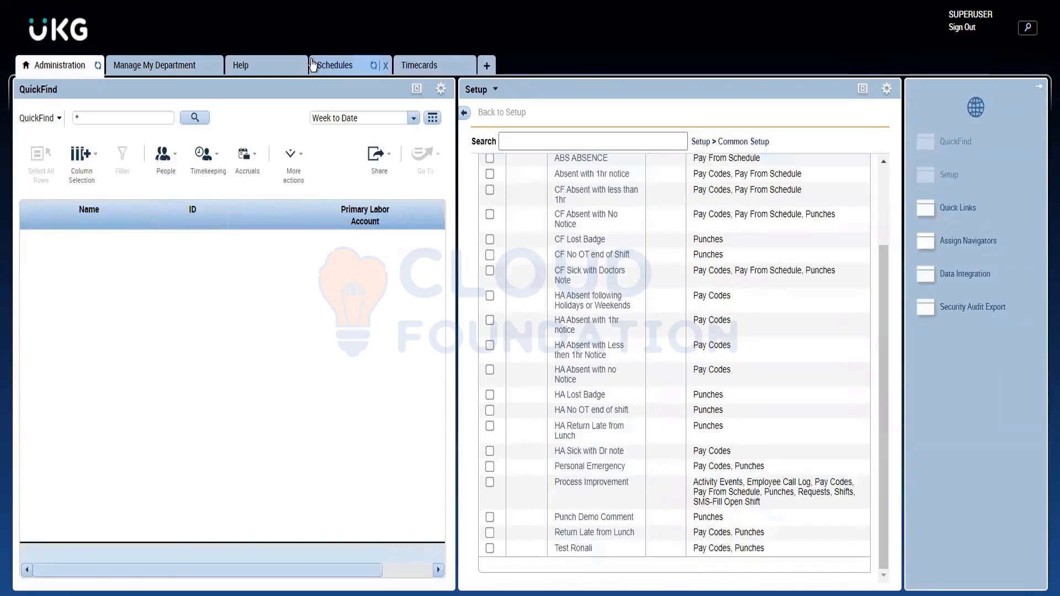
left_click(448, 68)
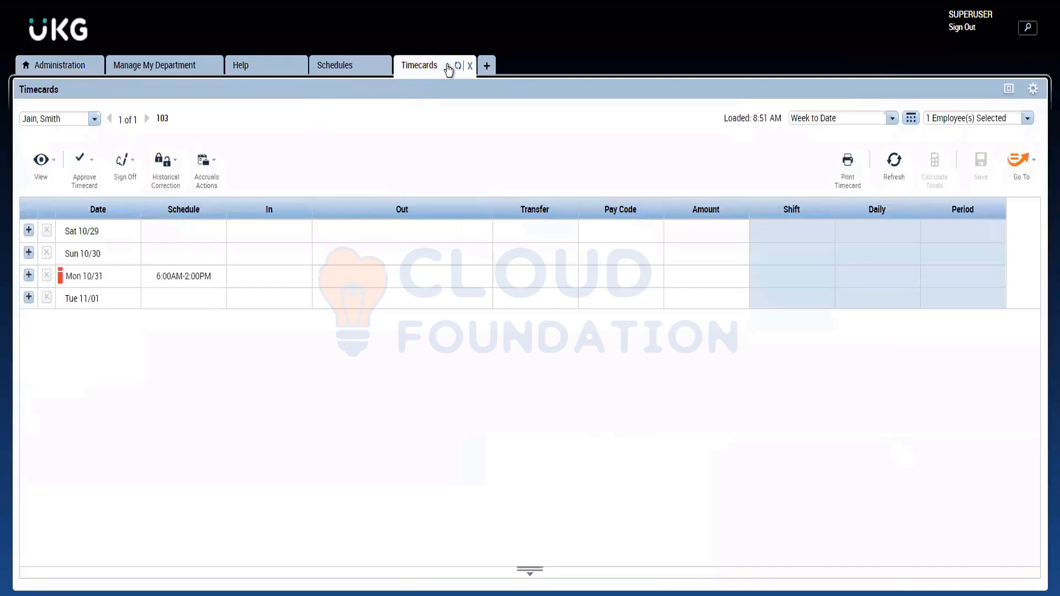
Step: Show the timecard for the Previous Pay Period and remove CF Sick with Doctors Note from the Friday 10/14 11:00AM out punch
left_click(819, 118)
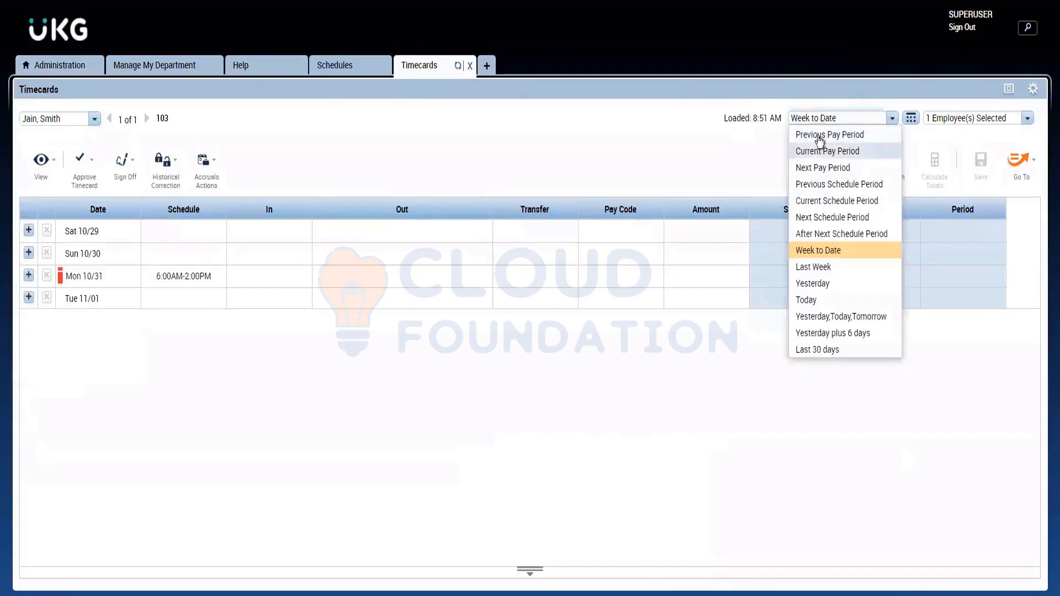
left_click(823, 136)
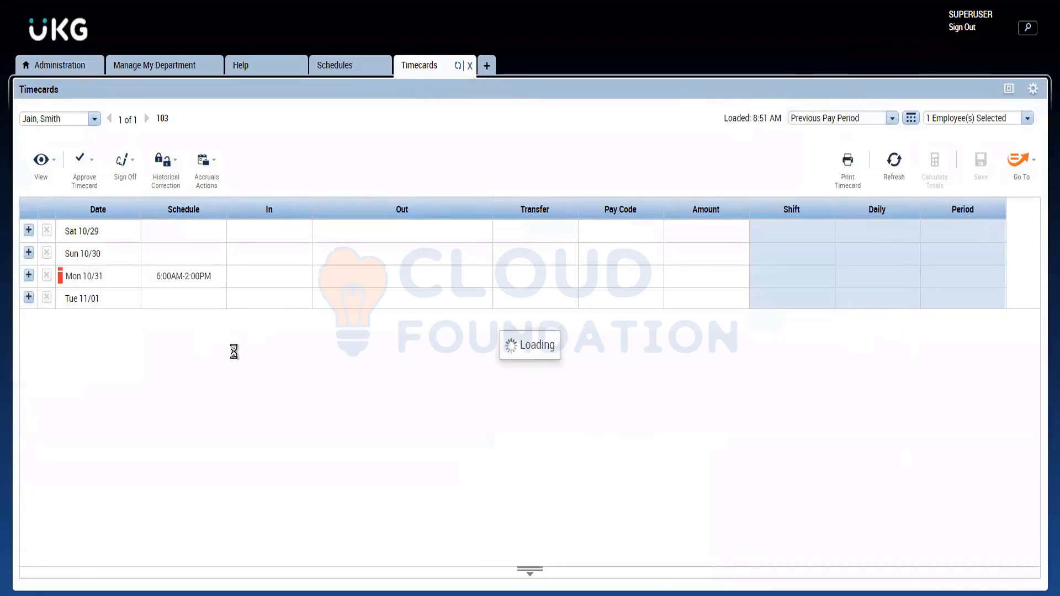
left_click(486, 387)
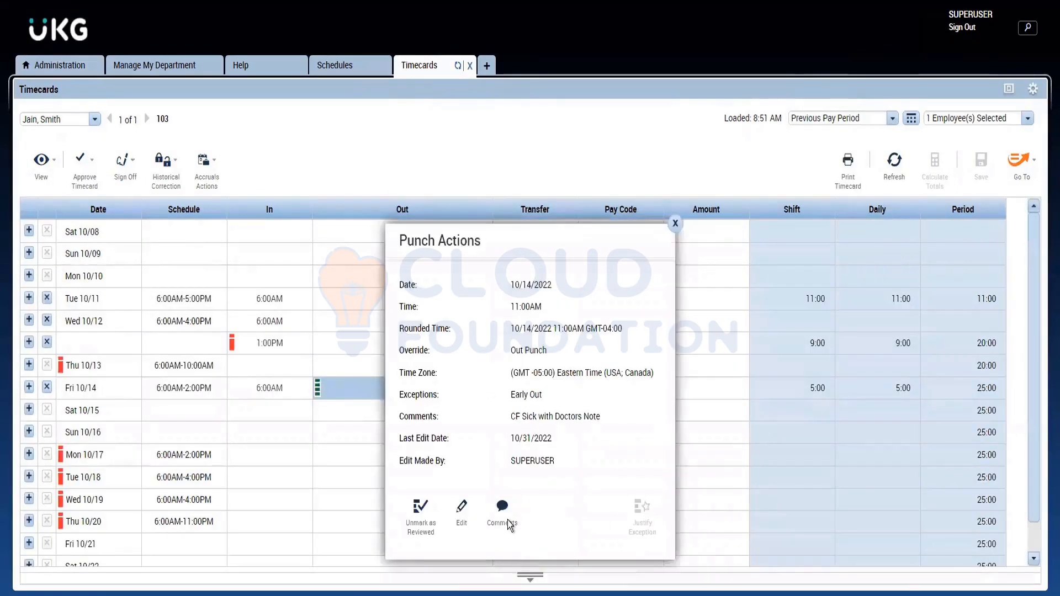
left_click(502, 511)
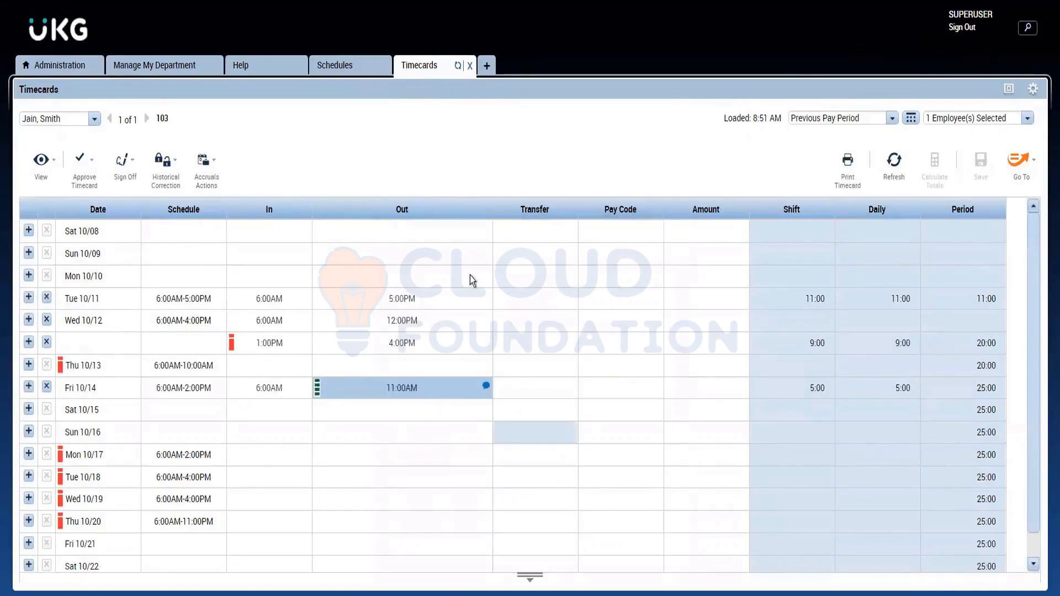
left_click(399, 273)
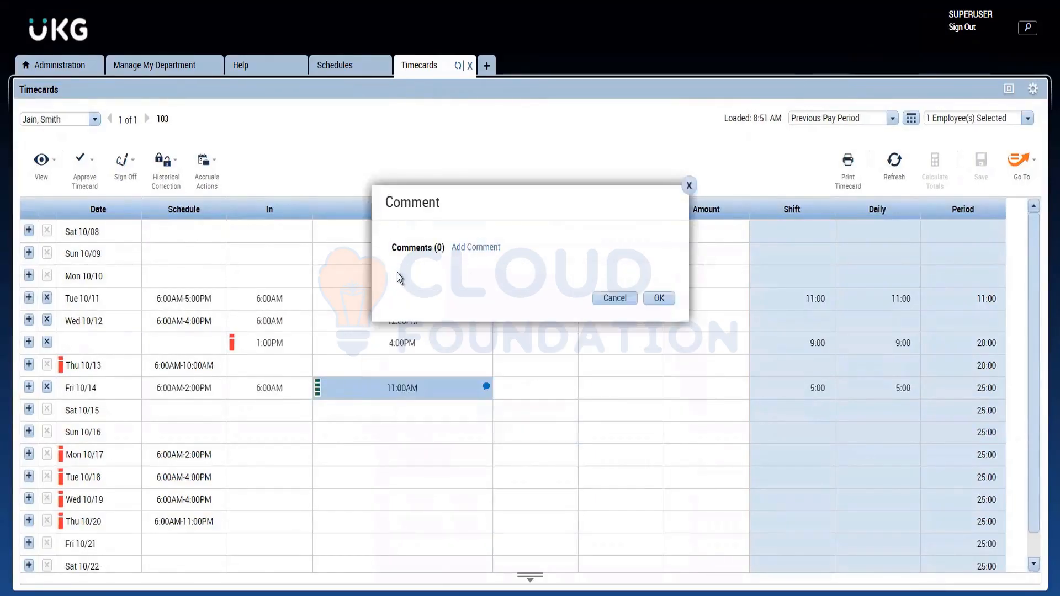
Step: Add a new comment to the out punch, searching for "per" and choosing Personal Emergency
left_click(476, 247)
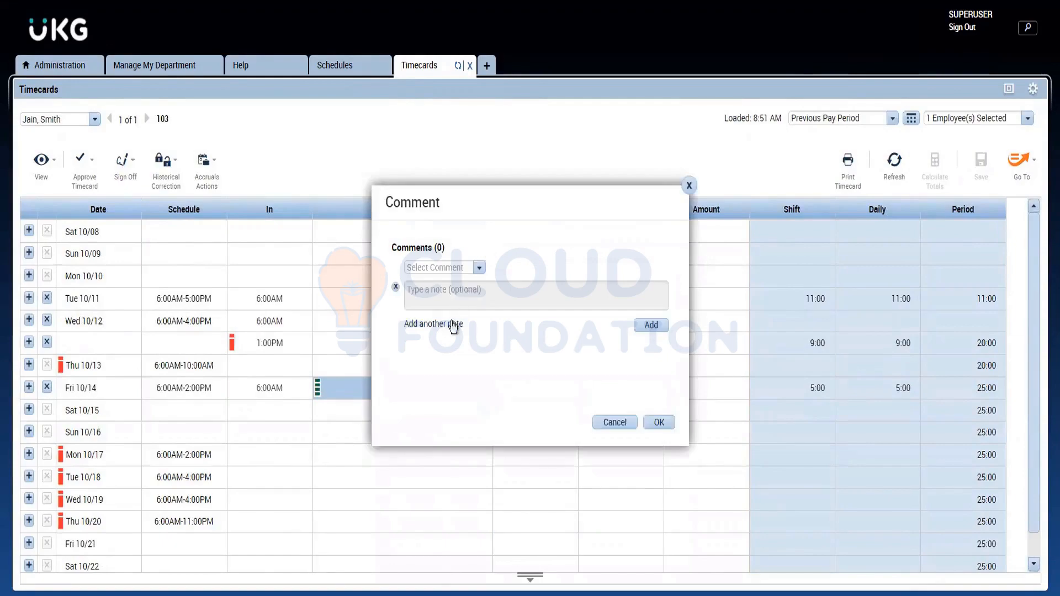
left_click(424, 269)
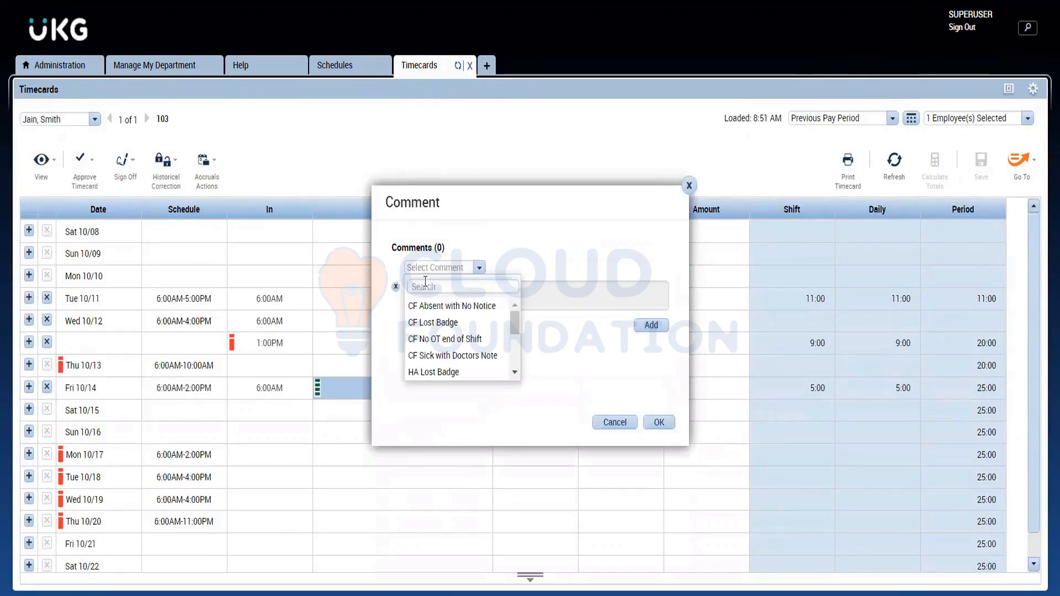
type("per")
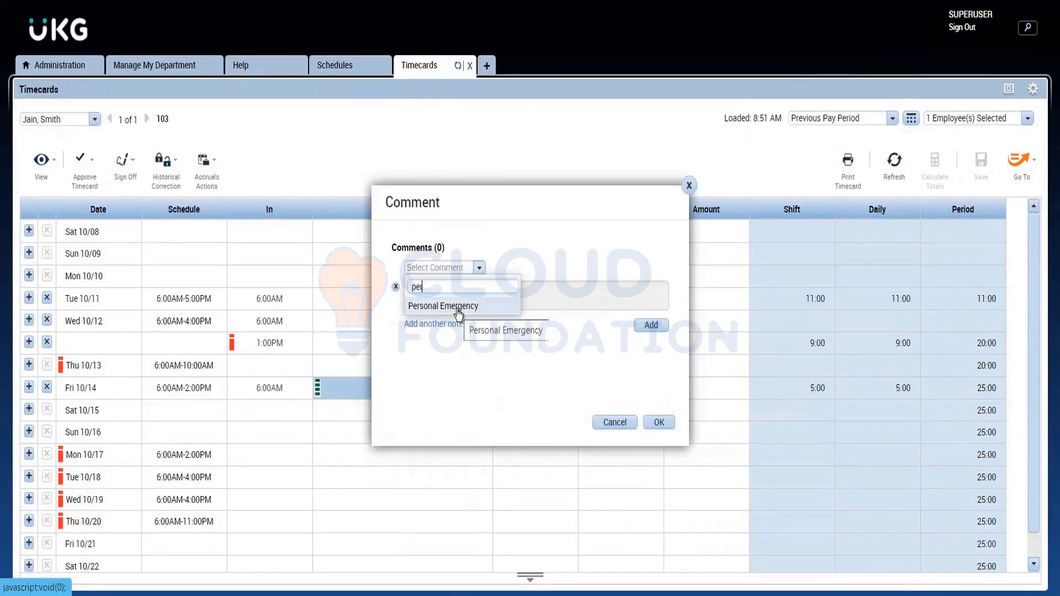
left_click(458, 312)
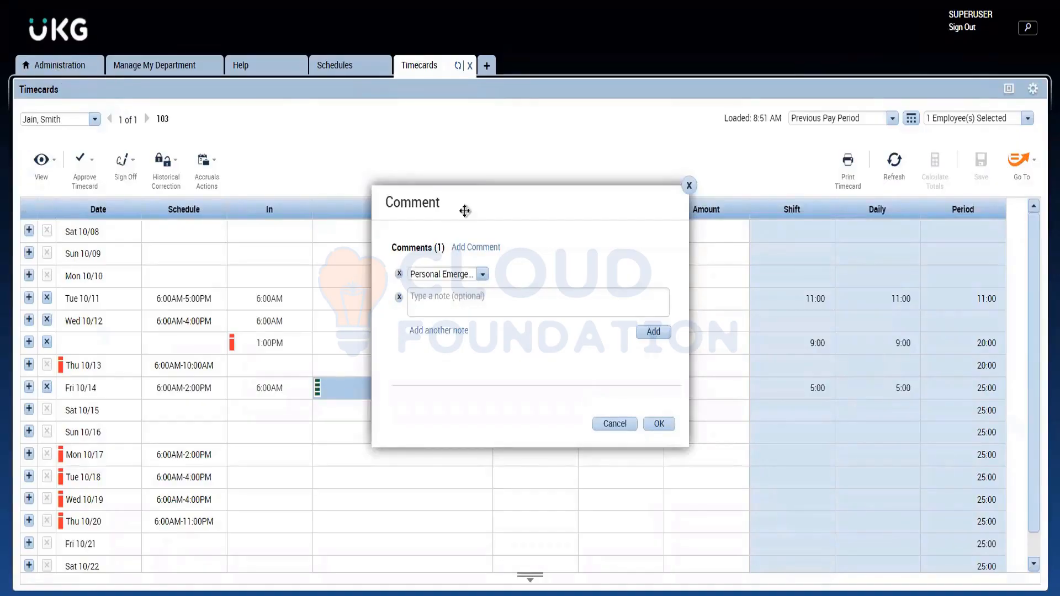
Step: Add the note "House Maintenance" to the Personal Emergency comment and save the timecard
left_click(440, 305)
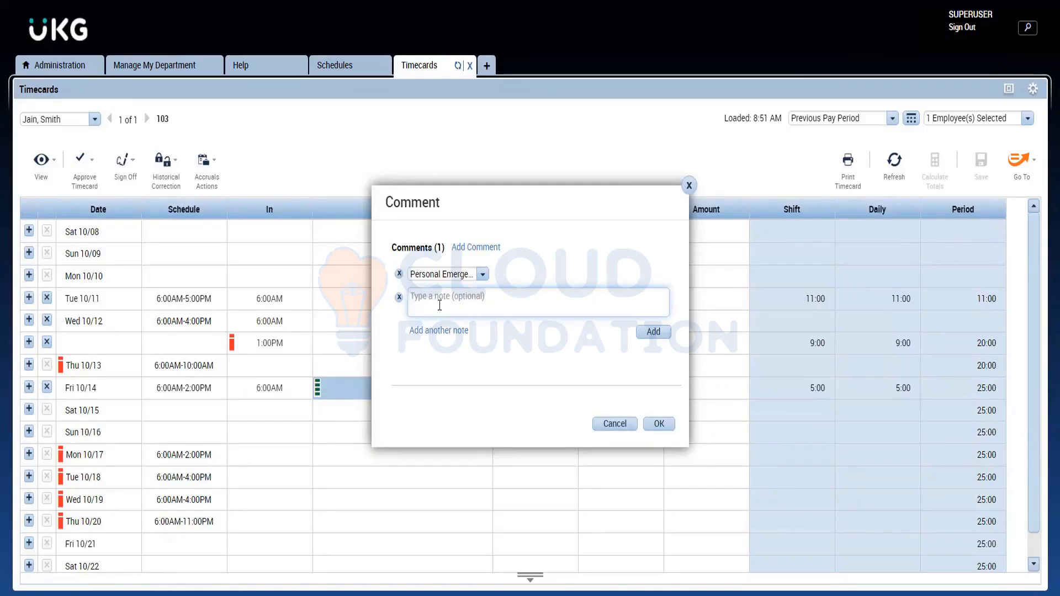
type("House Maintenance")
left_click(450, 331)
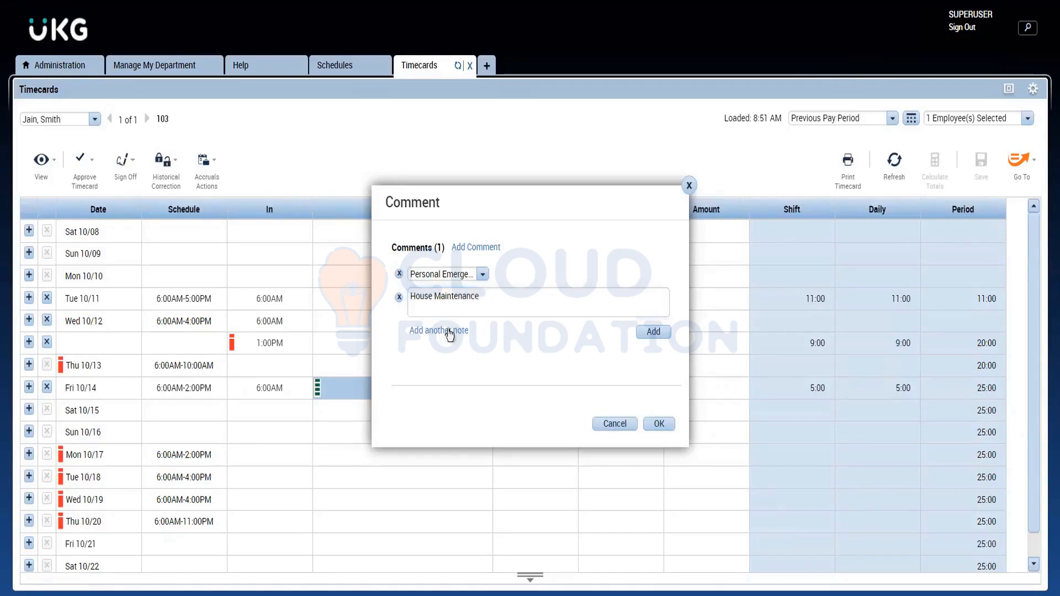
left_click(654, 333)
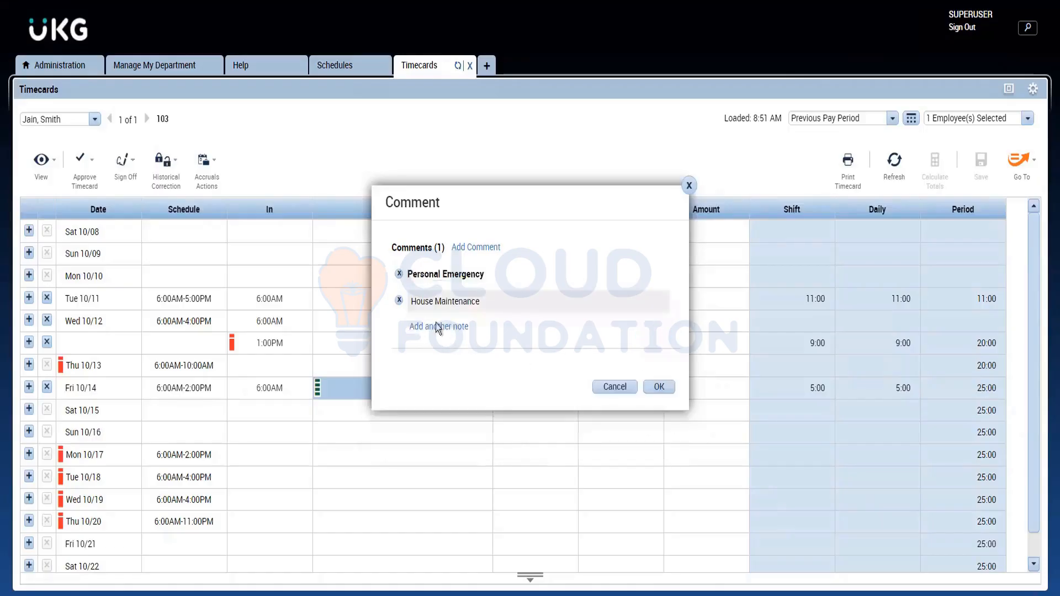
left_click(661, 385)
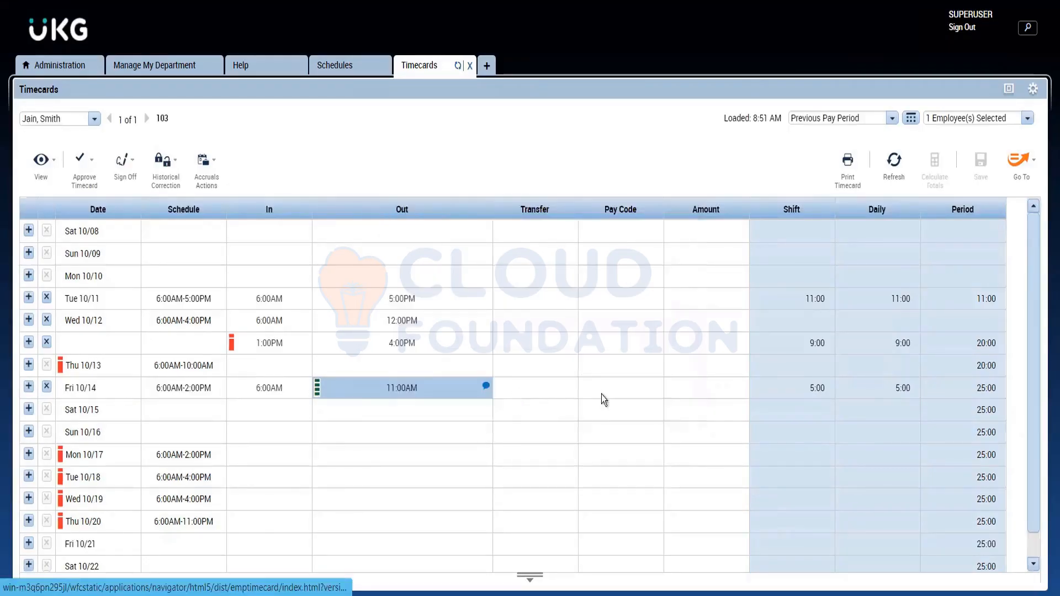
mouse_move(489, 389)
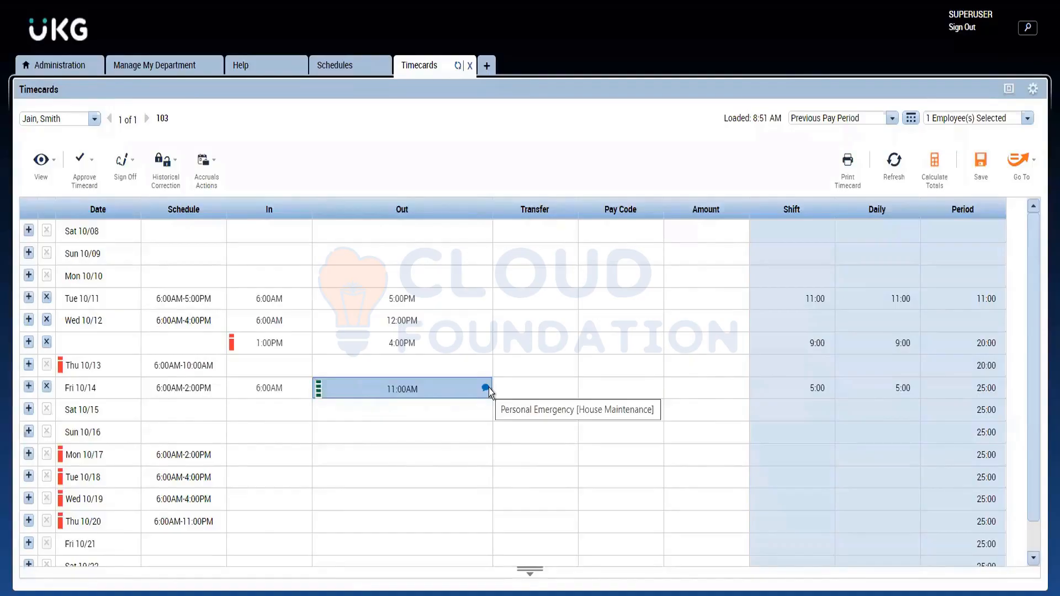
left_click(984, 168)
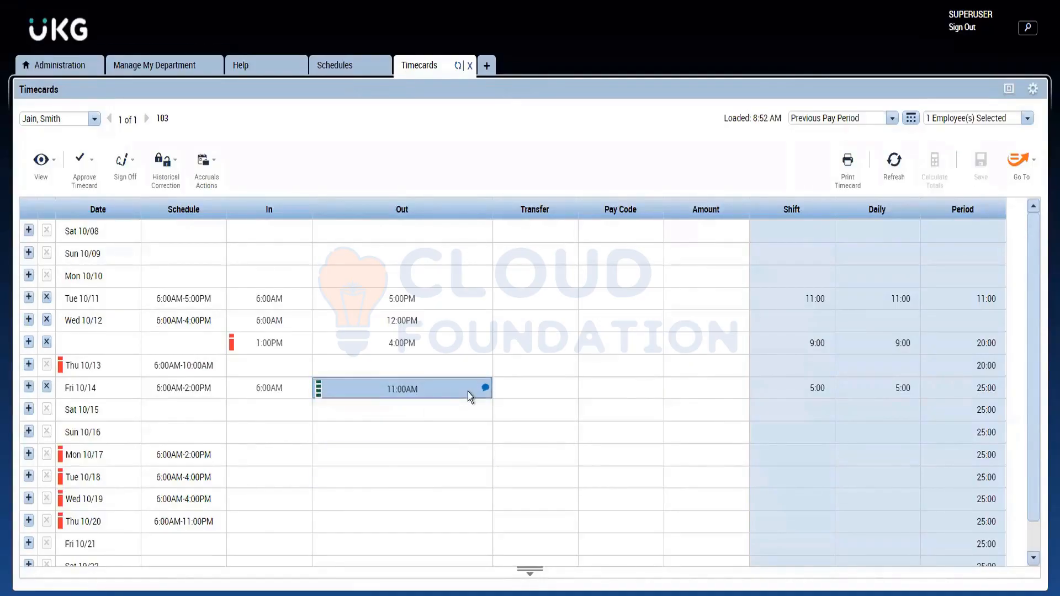
Step: Review the Comments list in Setup along with the selected employee's schedule and timecard
left_click(63, 65)
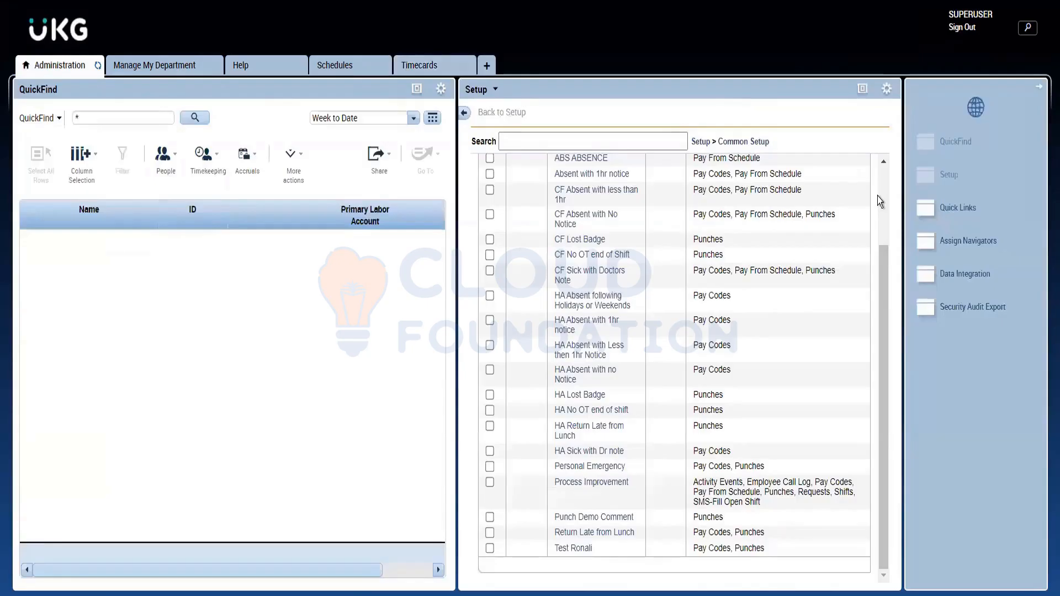
scroll(882, 194, "up", 3)
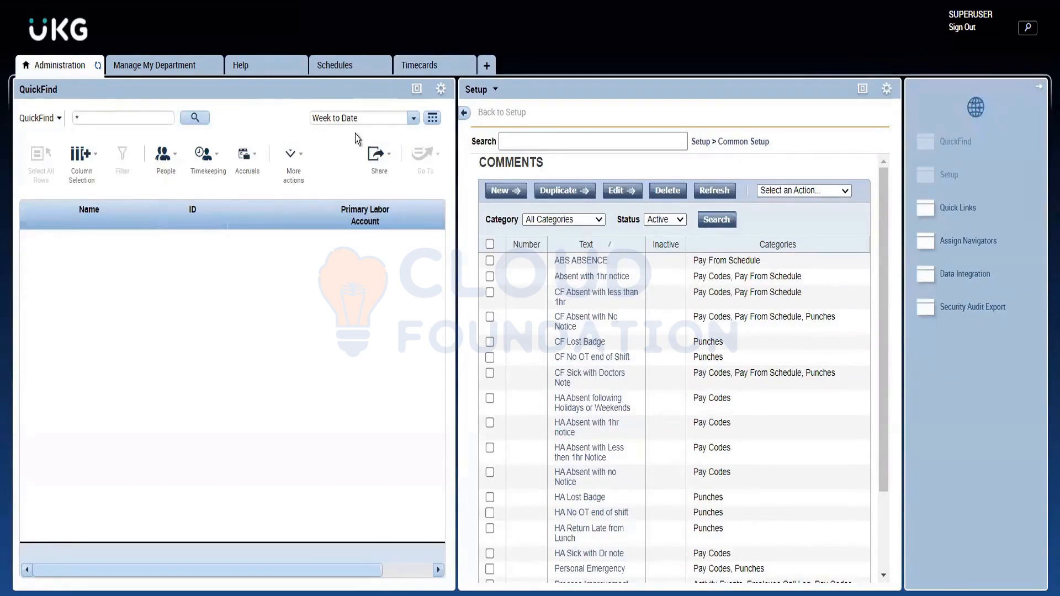
left_click(349, 71)
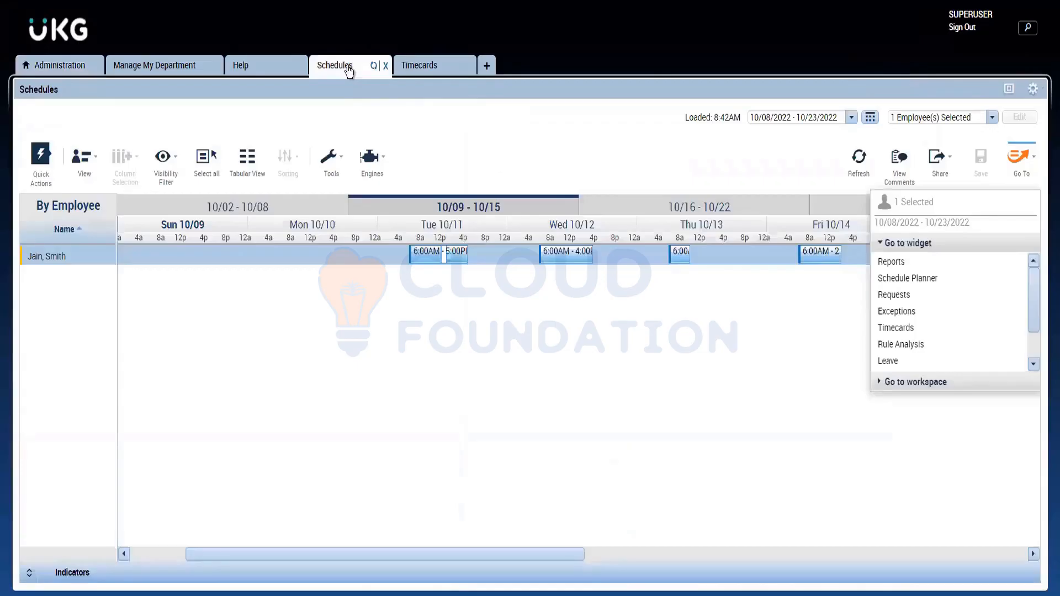
left_click(425, 64)
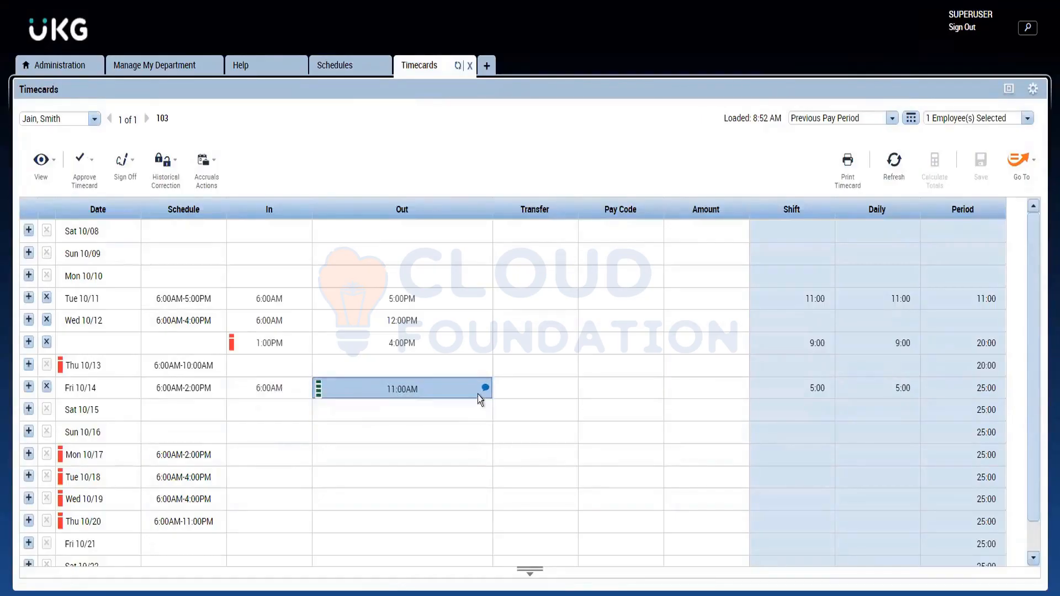
left_click(54, 62)
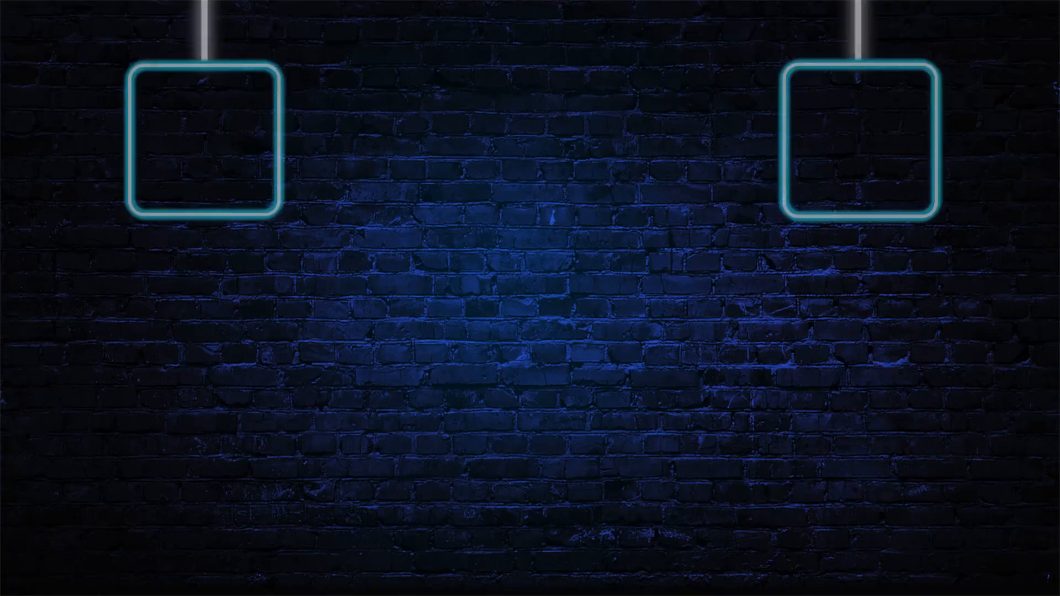